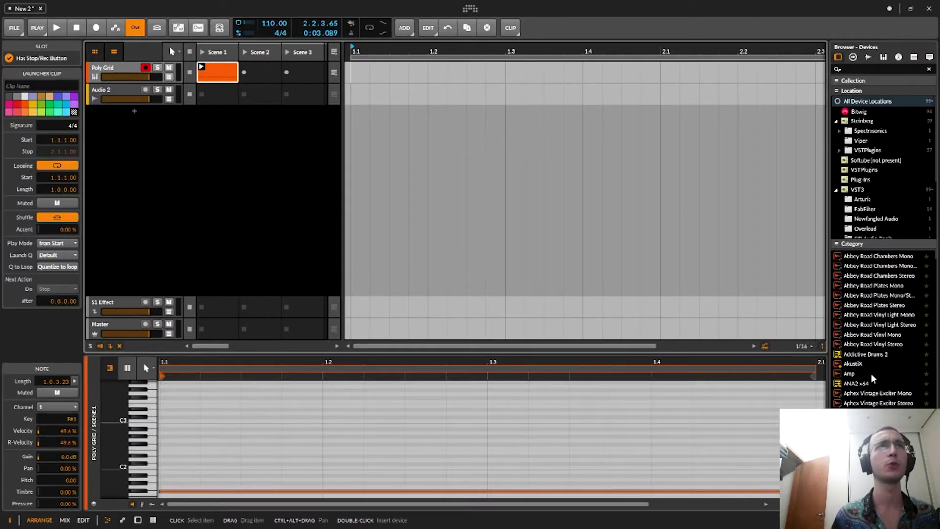
# Set the project tempo to 145 BPM and widen the clip launcher area slightly.
pyautogui.doubleClick(273, 23)
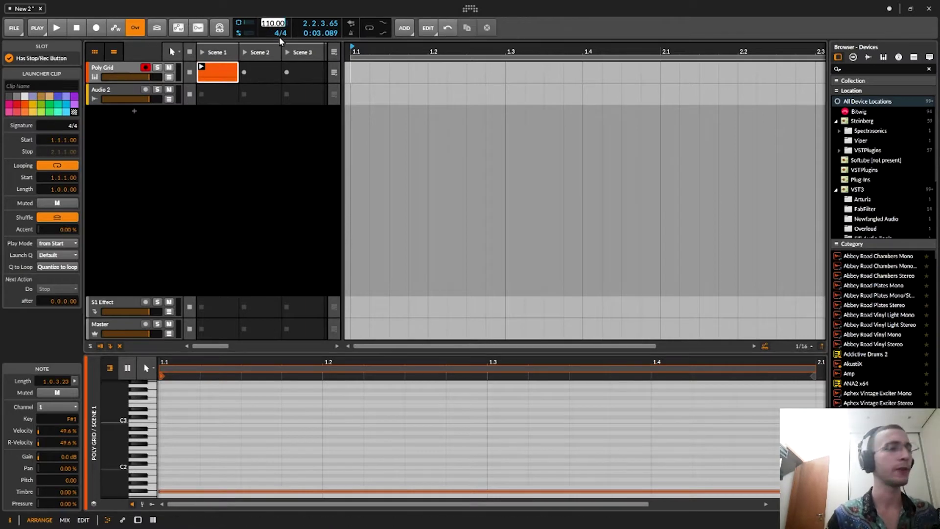
pyautogui.write('145')
pyautogui.press('Return')
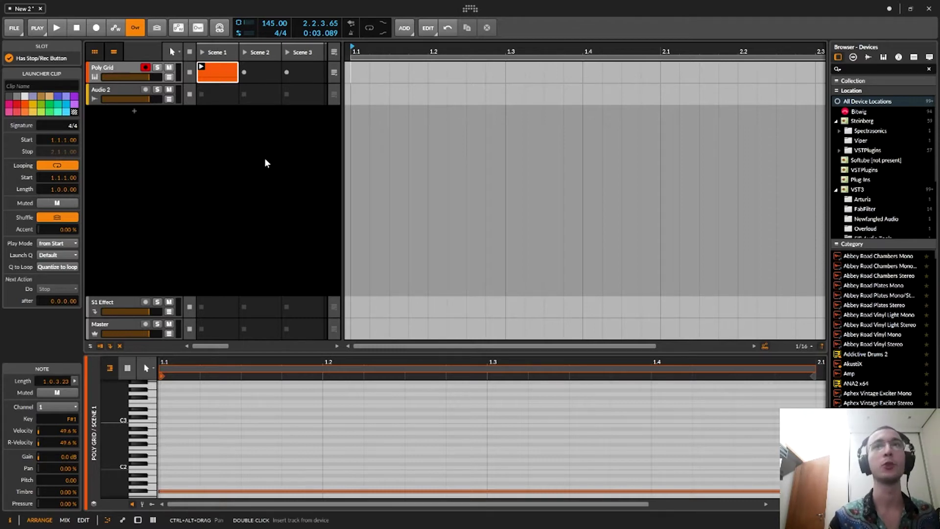
pyautogui.moveTo(343, 107); pyautogui.dragTo(384, 105)
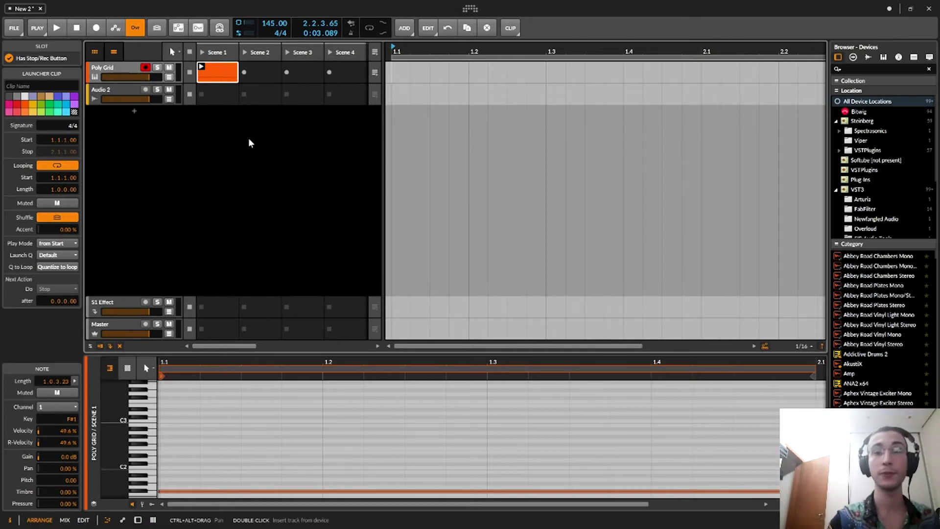
# Show the device chain in place of the note editor, hide the browser, and select the Audio 2 track.
pyautogui.click(118, 71)
pyautogui.click(114, 91)
pyautogui.click(116, 71)
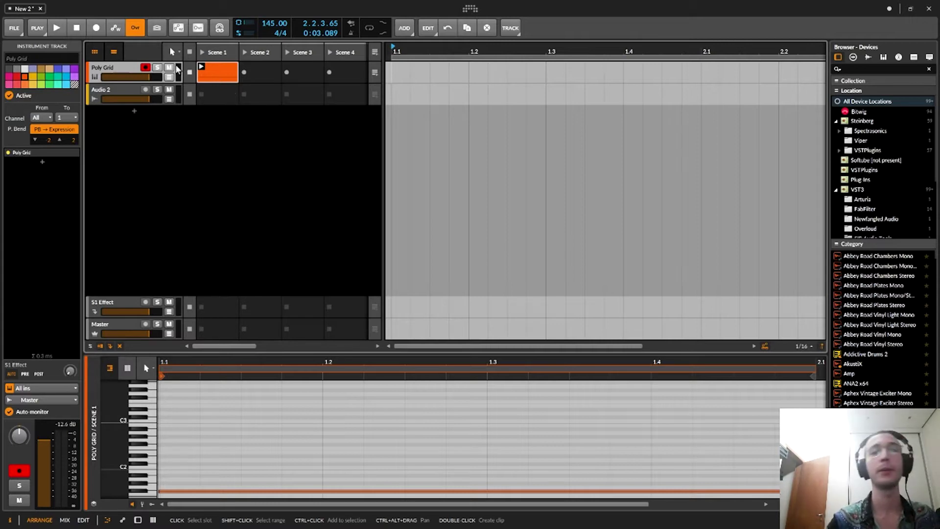
pyautogui.doubleClick(109, 74)
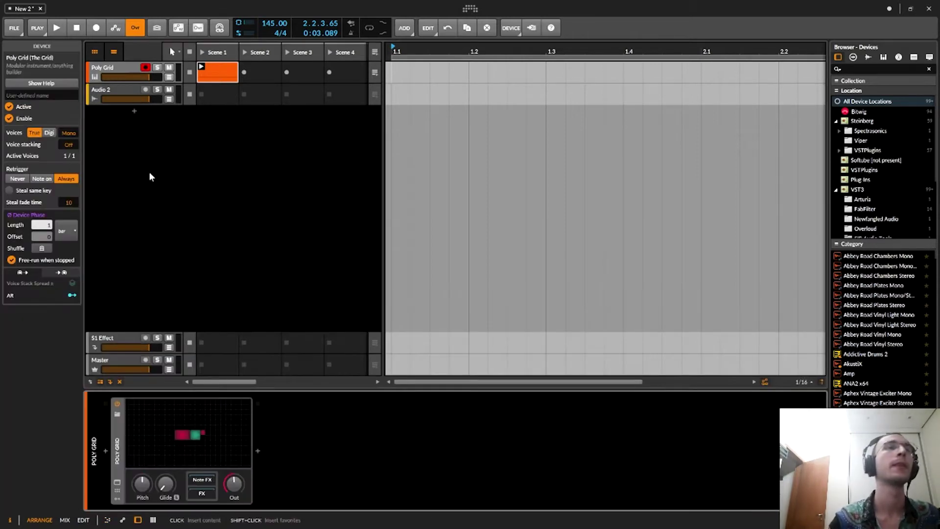
pyautogui.click(127, 90)
pyautogui.press('b')
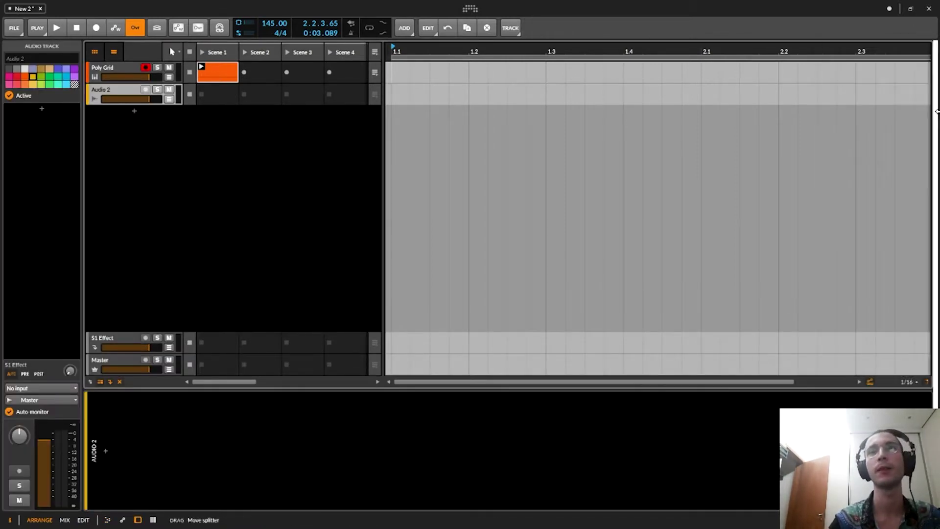
pyautogui.click(125, 66)
pyautogui.click(129, 90)
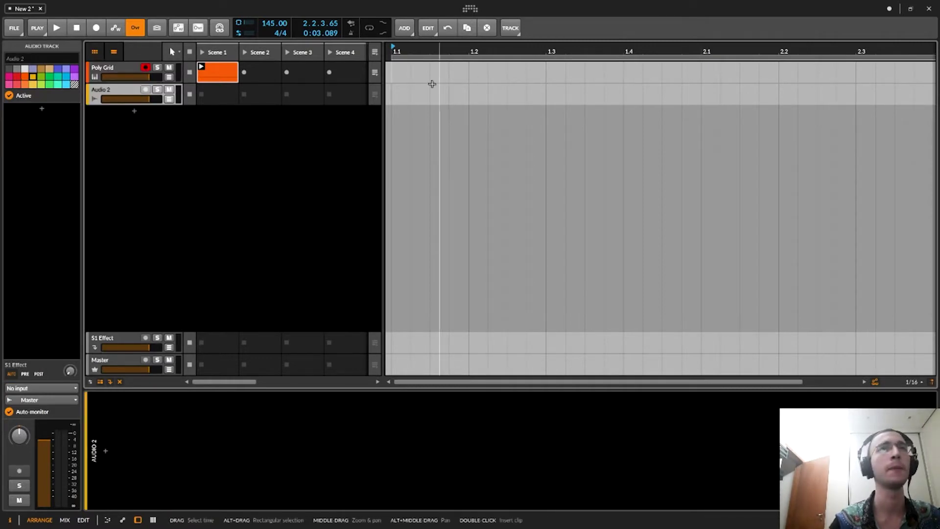
# Examine the instrument and audio effect categories offered for the Audio 2 device chain without inserting a device.
pyautogui.click(106, 451)
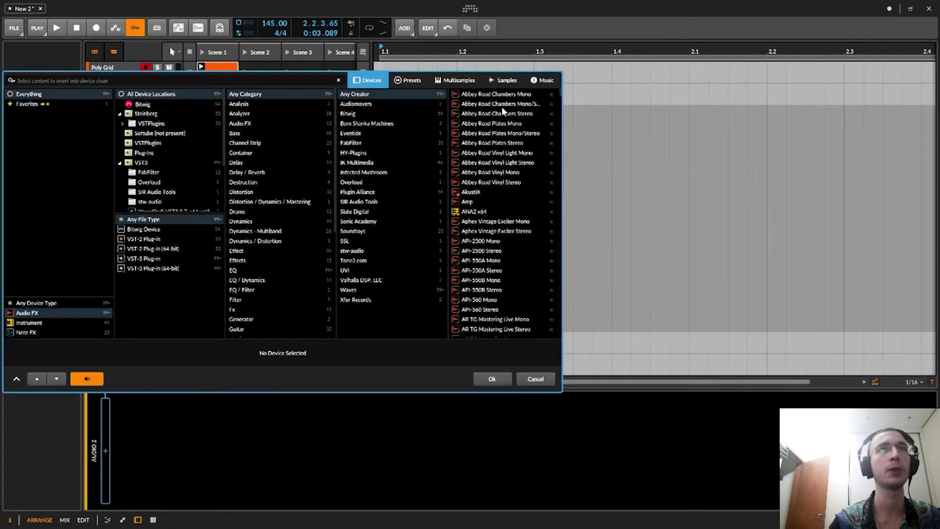
pyautogui.click(49, 323)
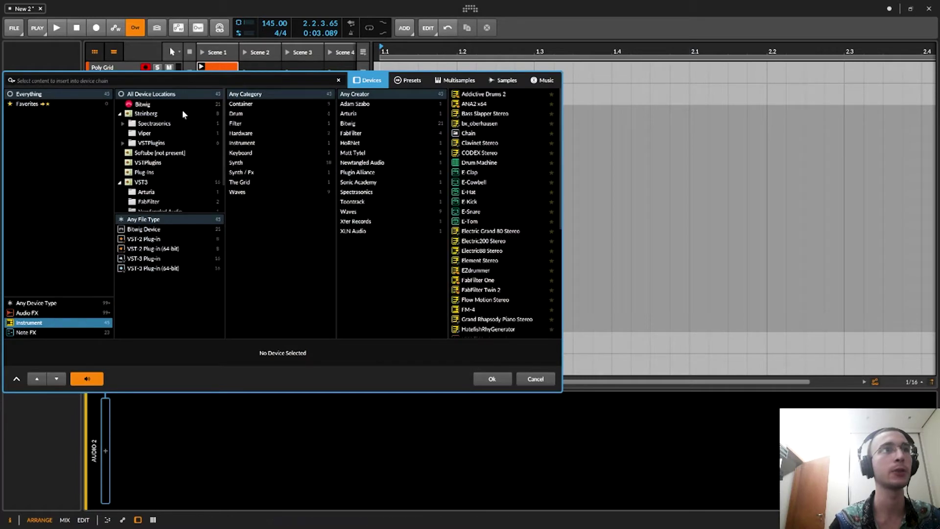
pyautogui.click(258, 113)
pyautogui.click(260, 154)
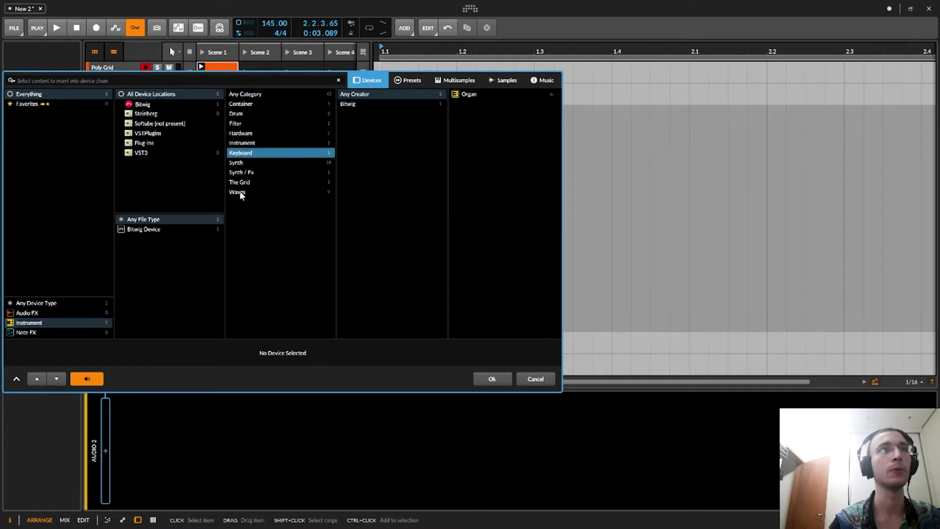
pyautogui.click(29, 313)
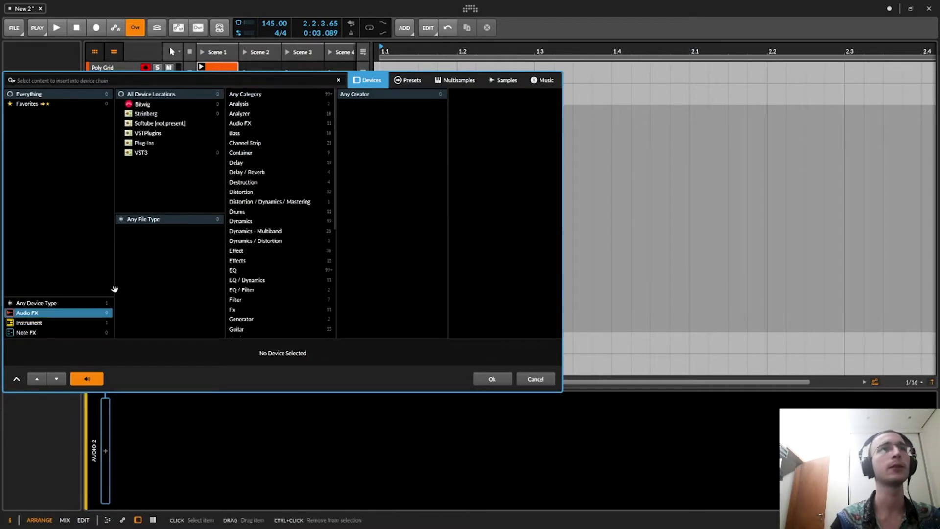
pyautogui.click(50, 329)
pyautogui.click(46, 314)
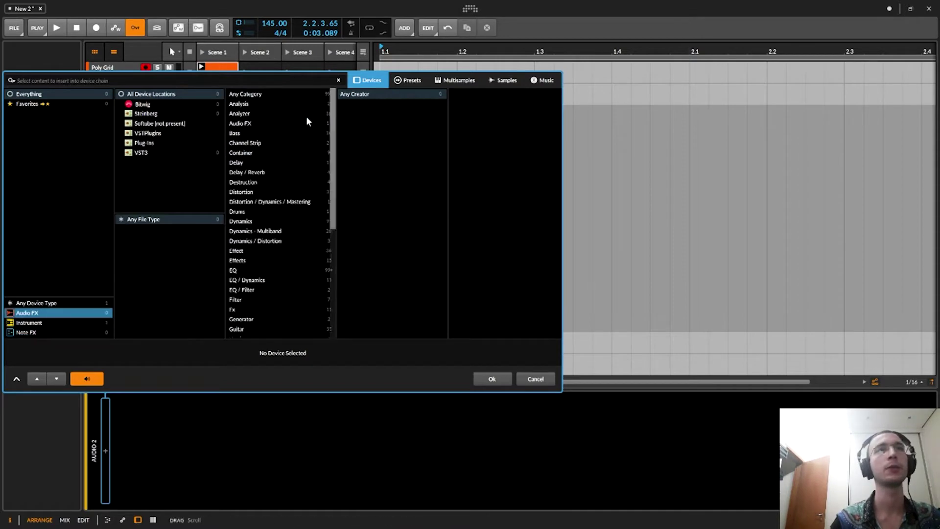
pyautogui.click(240, 123)
pyautogui.click(246, 105)
pyautogui.click(249, 132)
pyautogui.click(249, 116)
pyautogui.click(257, 102)
pyautogui.click(264, 95)
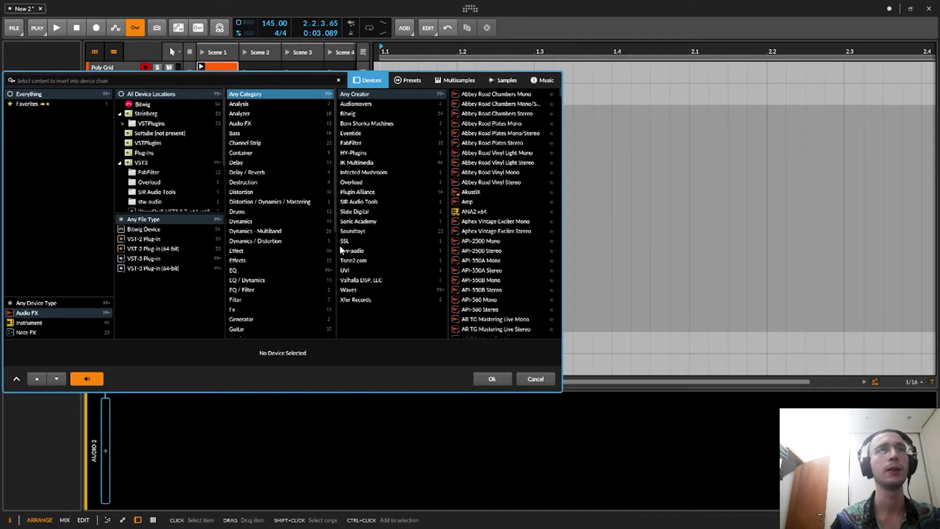
pyautogui.click(536, 379)
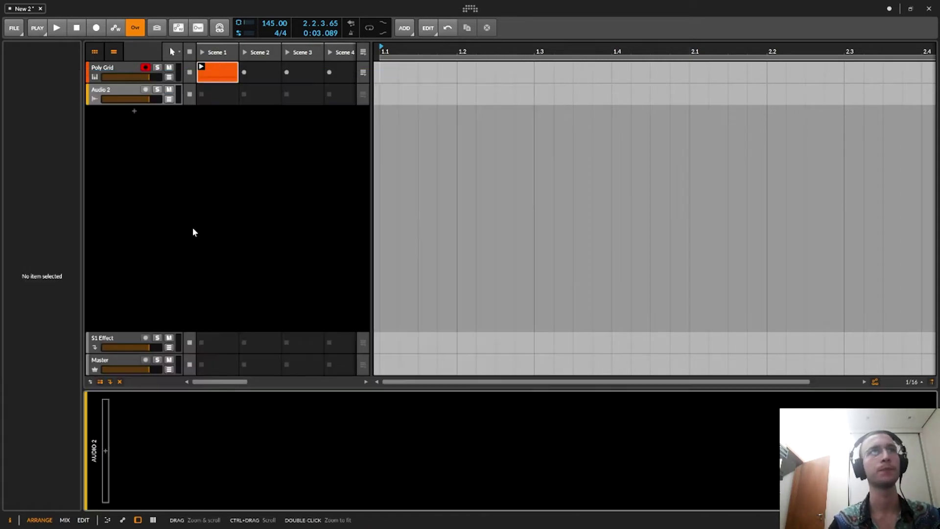
# Widen the clip launcher and delete the Poly Grid device from the first track in the Mix view.
pyautogui.moveTo(372, 76); pyautogui.dragTo(437, 74)
pyautogui.click(138, 74)
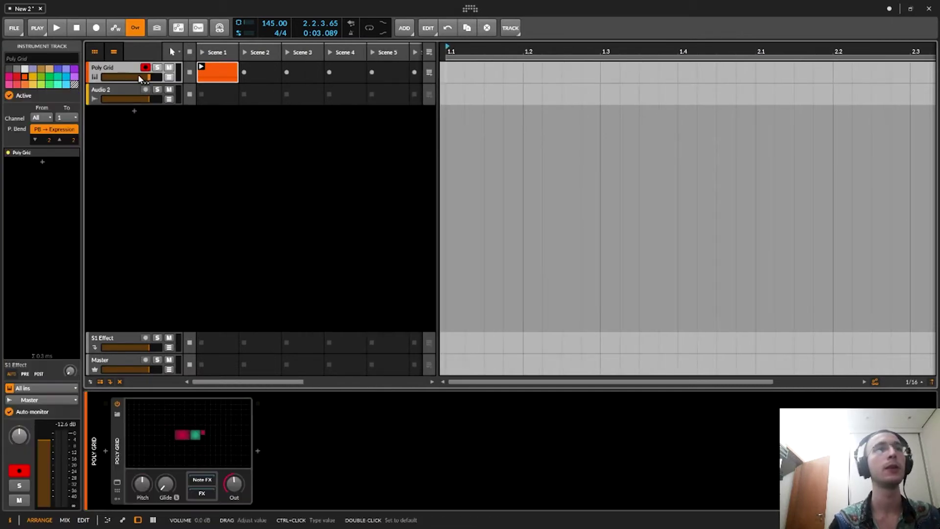
pyautogui.press('Tab')
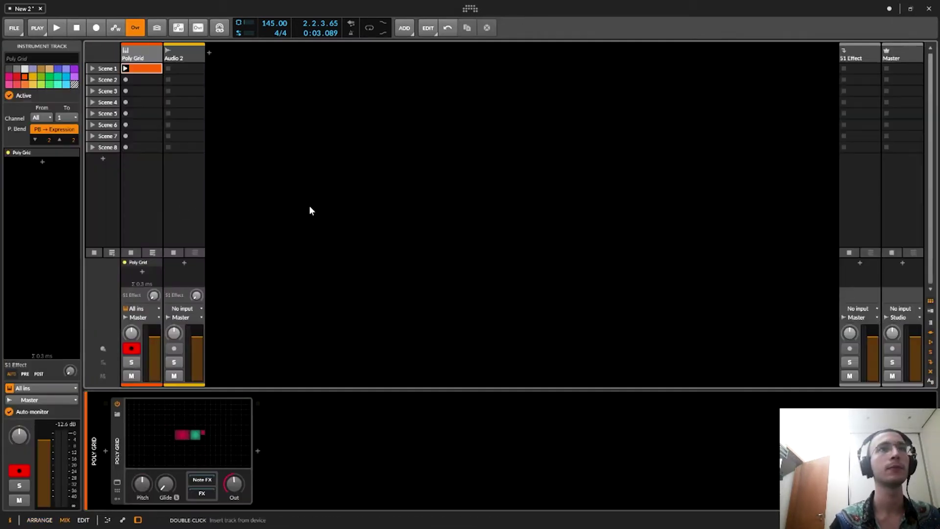
pyautogui.doubleClick(114, 449)
pyautogui.press('Delete')
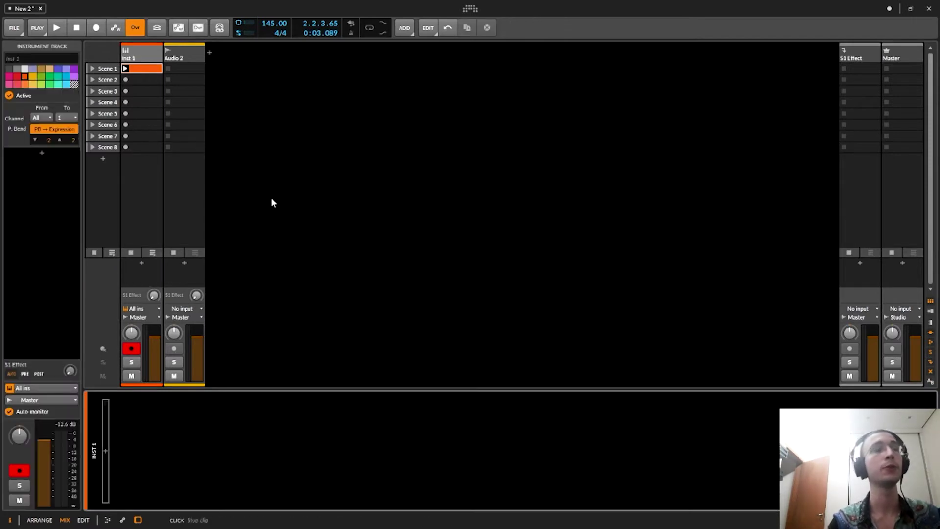
# Compare the Arrange view's clip launcher and timeline layouts with the Mix view, returning to Arrange with both areas shown.
pyautogui.press('F6')
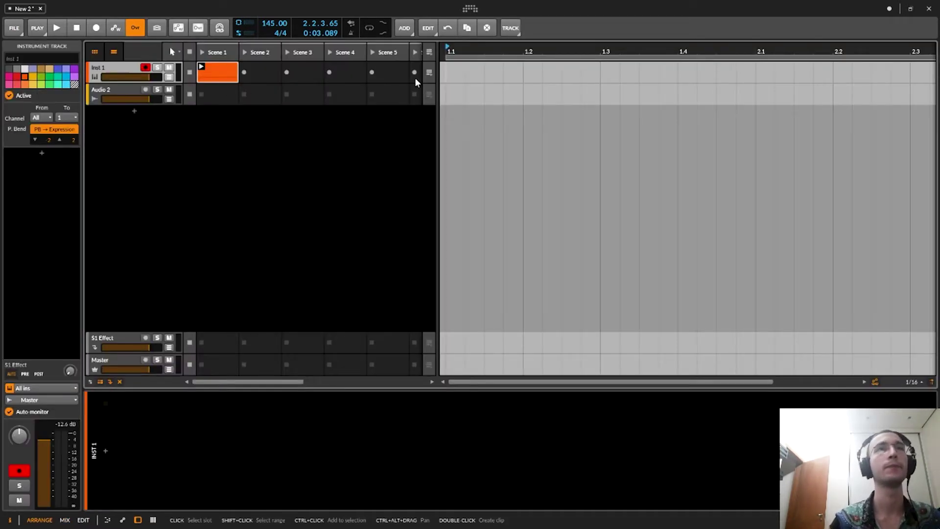
pyautogui.click(95, 52)
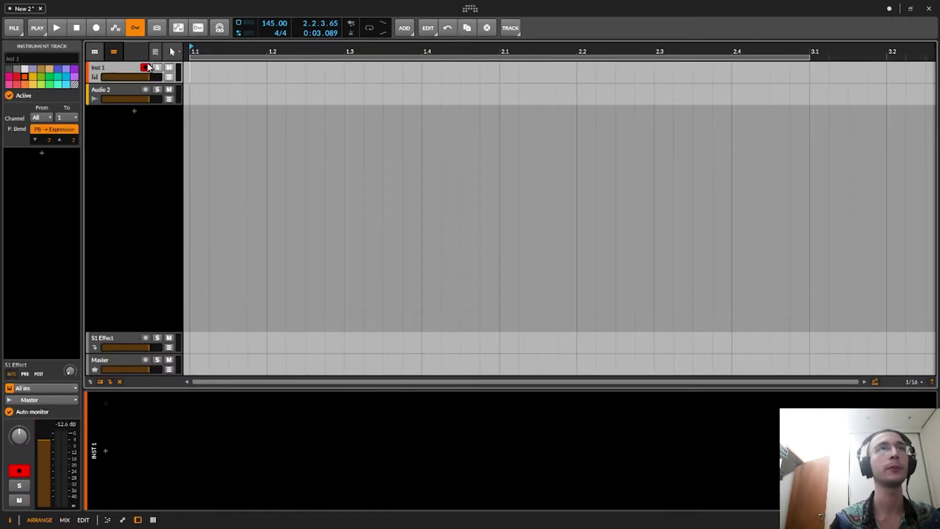
pyautogui.press('F7')
pyautogui.press('F6')
pyautogui.moveTo(437, 78); pyautogui.dragTo(509, 81)
pyautogui.click(114, 52)
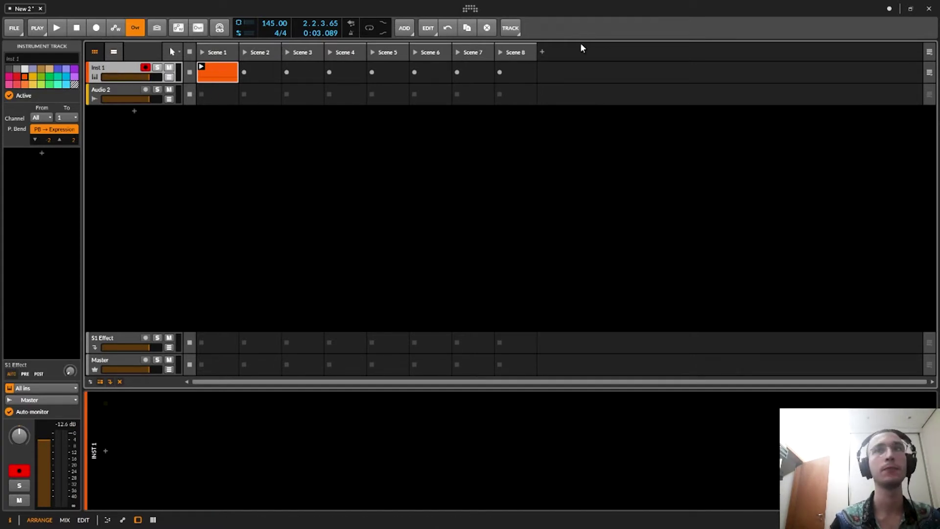
pyautogui.click(114, 51)
pyautogui.press('Tab')
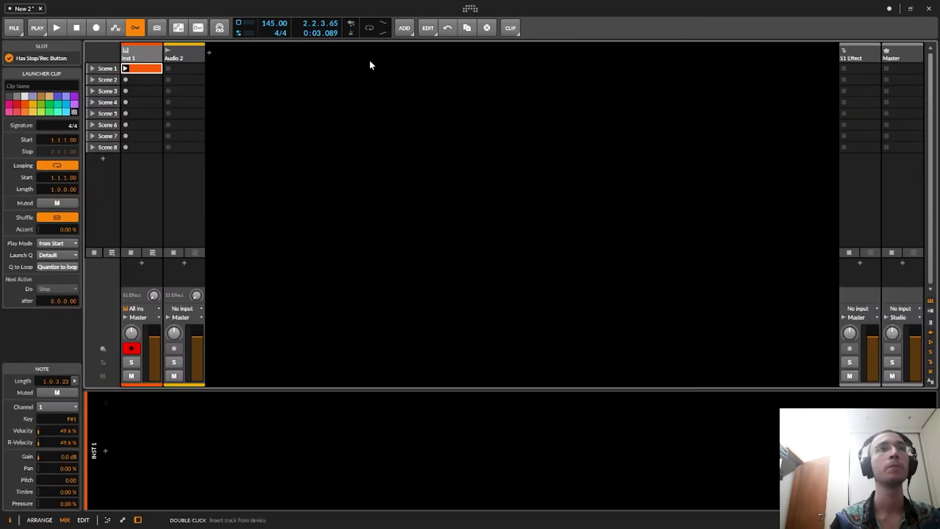
pyautogui.click(171, 57)
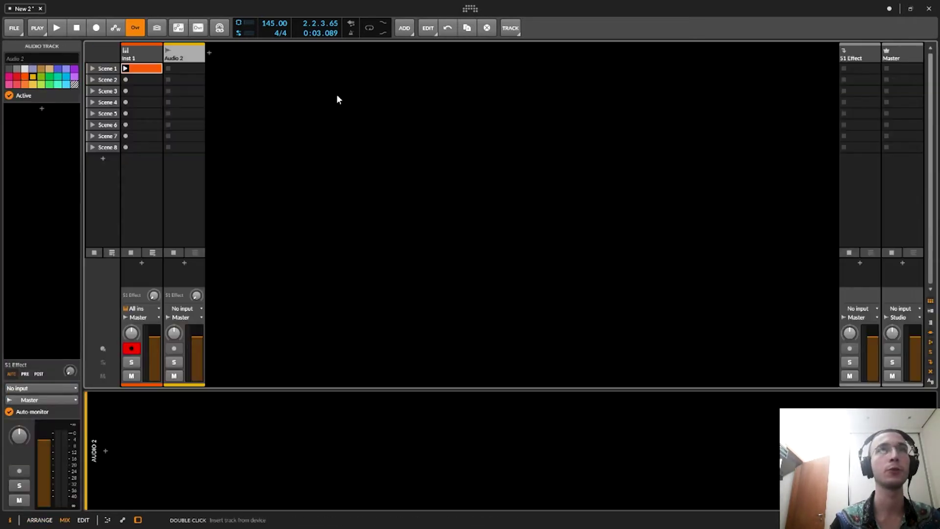
pyautogui.hotkey('alt', '1')
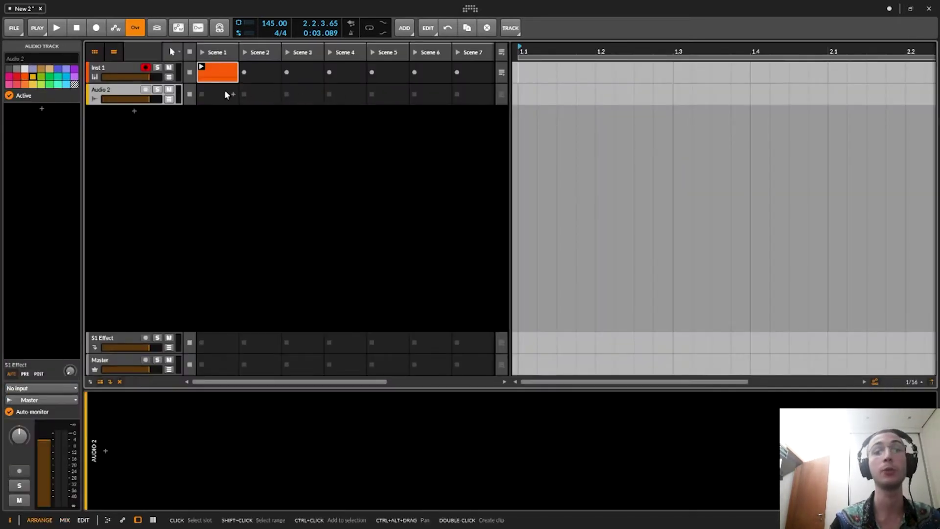
# Place copies of the Scene 1 clip at bars 1 and 2 of the Inst 1 timeline, and delete both copies.
pyautogui.moveTo(226, 68); pyautogui.dragTo(522, 30)
pyautogui.moveTo(545, 68); pyautogui.dragTo(661, 74)
pyautogui.click(614, 66)
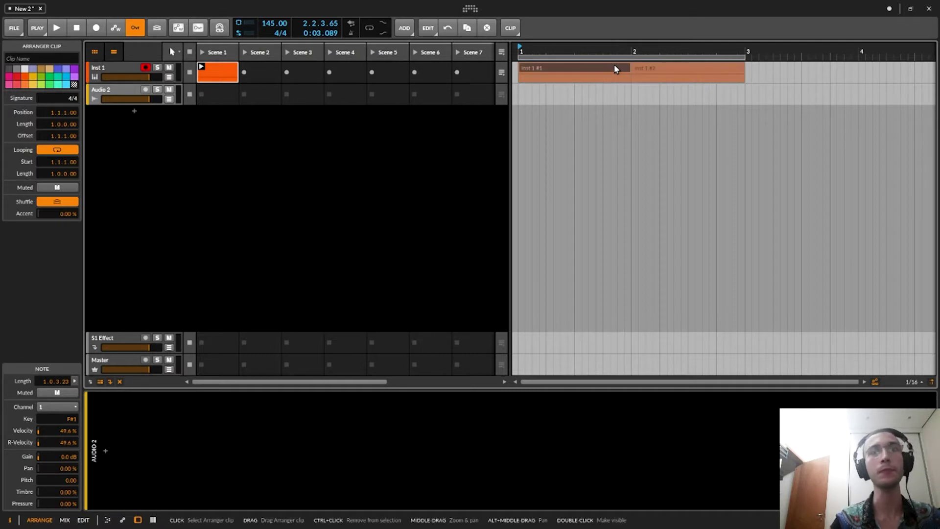
pyautogui.press('Delete')
pyautogui.click(662, 69)
pyautogui.press('Delete')
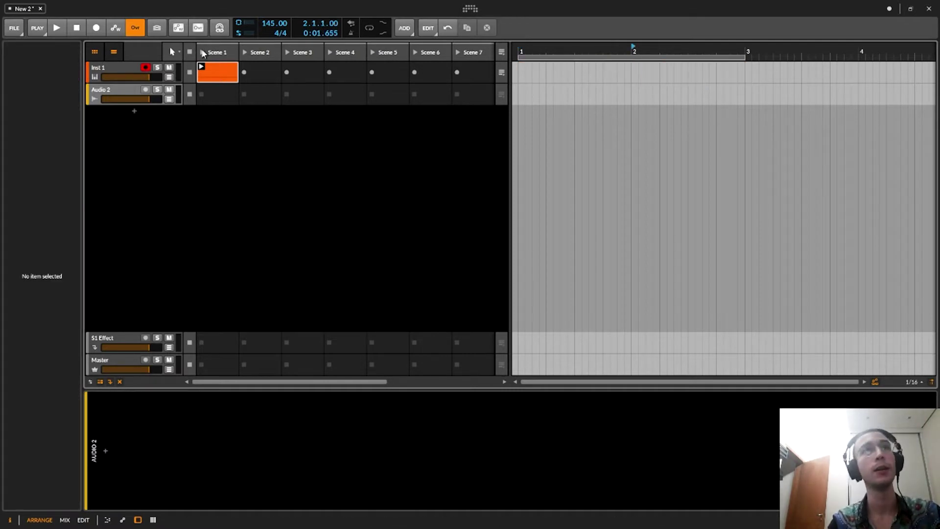
# Select the Inst 1 track and lower the Master track's volume slightly.
pyautogui.click(132, 73)
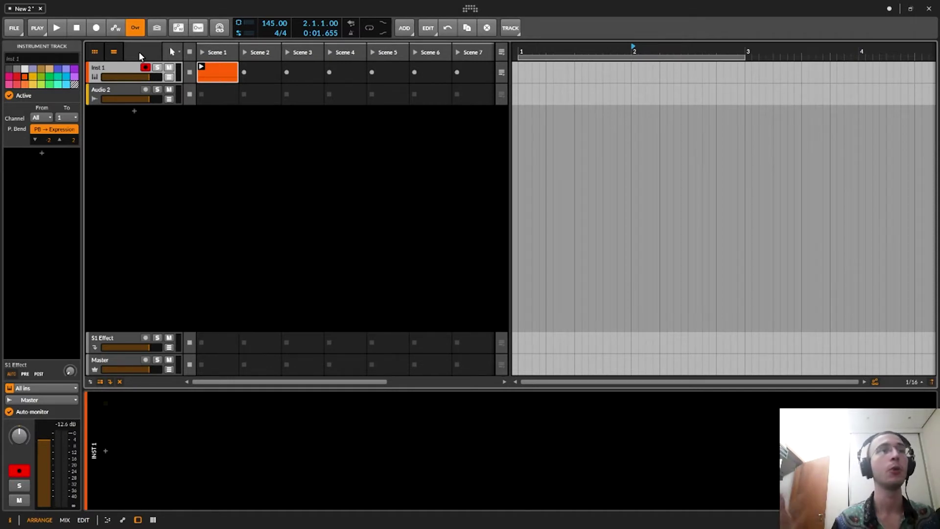
pyautogui.moveTo(149, 369); pyautogui.dragTo(140, 369)
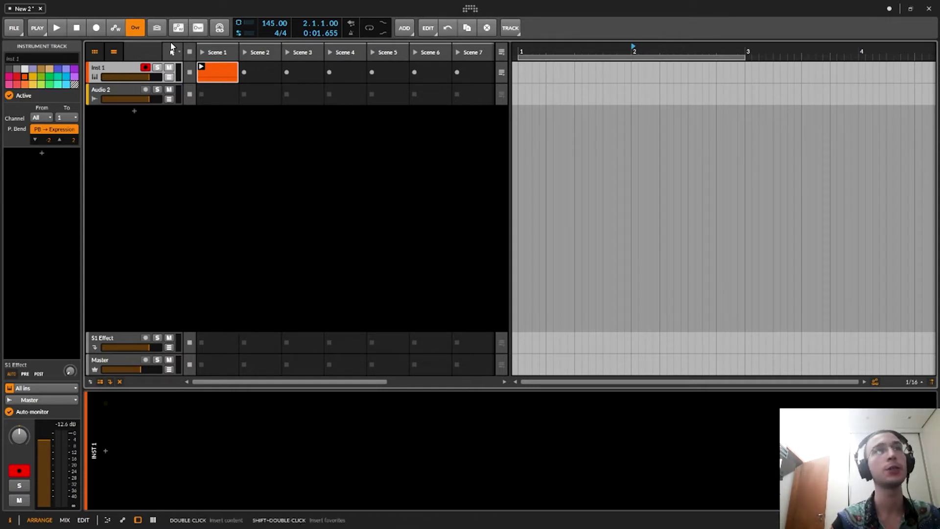
# Insert the Polymer synth into the Inst 1 track's device chain and select the track.
pyautogui.click(103, 451)
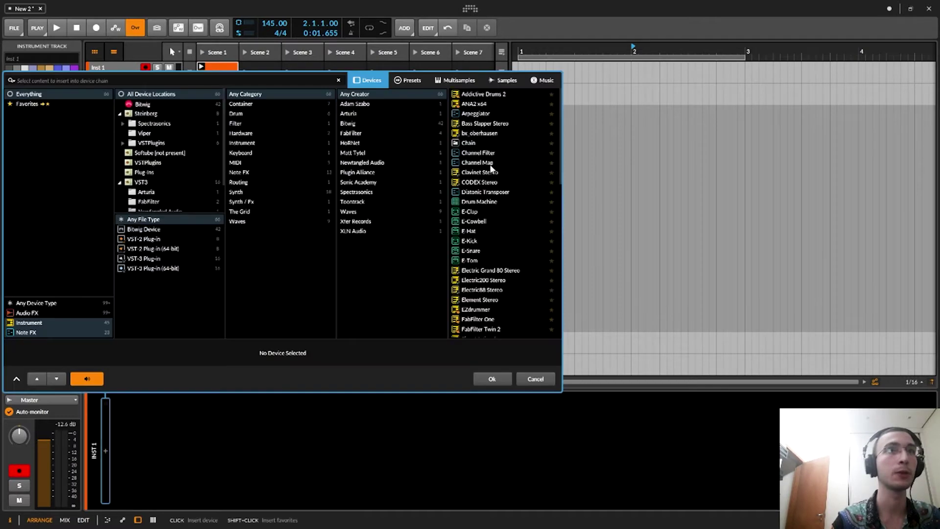
pyautogui.click(56, 323)
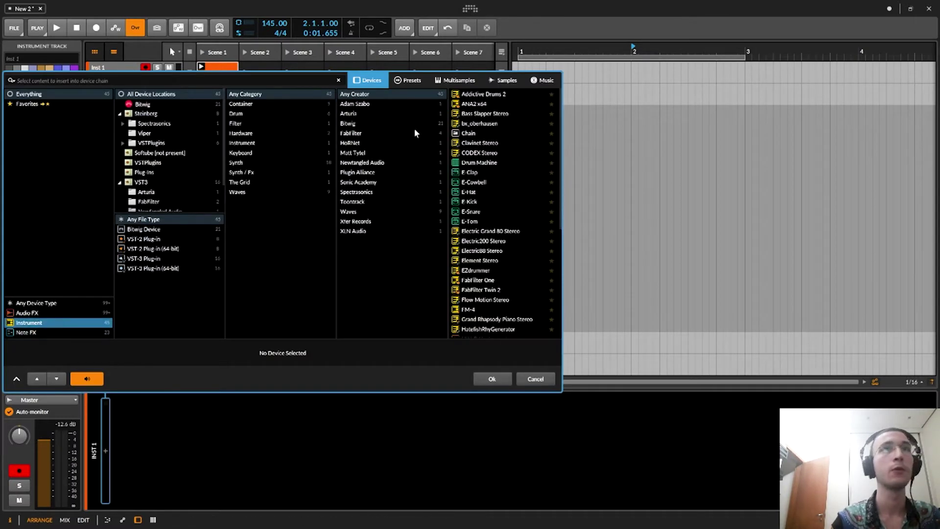
pyautogui.scroll(-5, 528, 305)
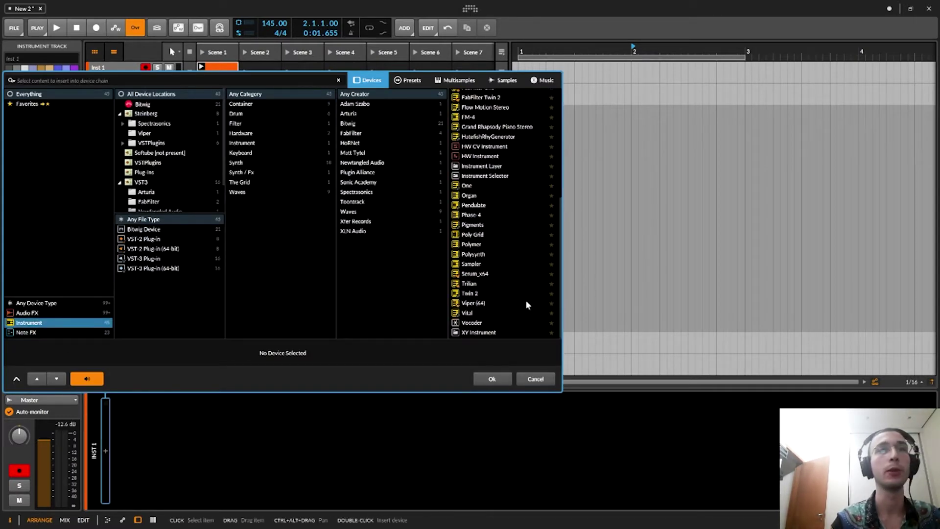
pyautogui.click(486, 244)
pyautogui.doubleClick(530, 244)
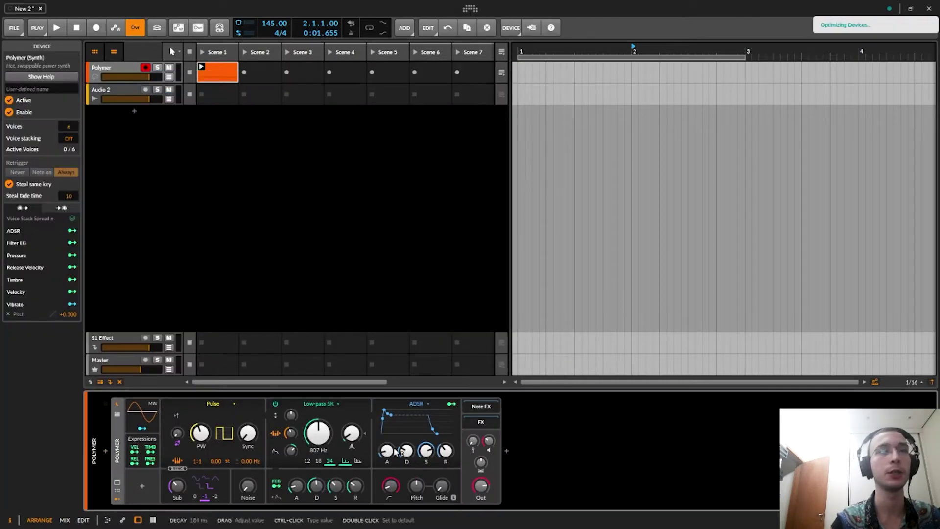
pyautogui.click(114, 71)
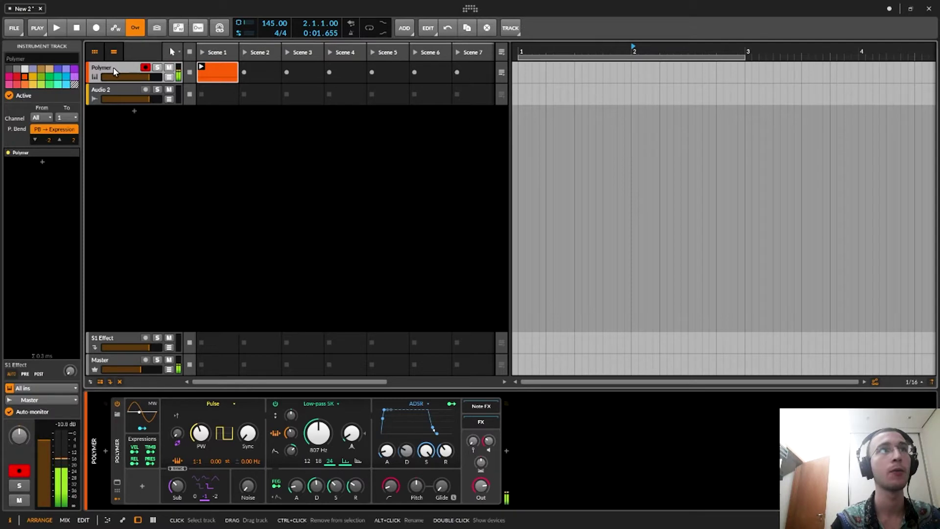
# In Polymer's interactive help, switch the oscillator to Wavetable and load the Sparkles 2 wavetable.
pyautogui.click(123, 443)
pyautogui.press('F1')
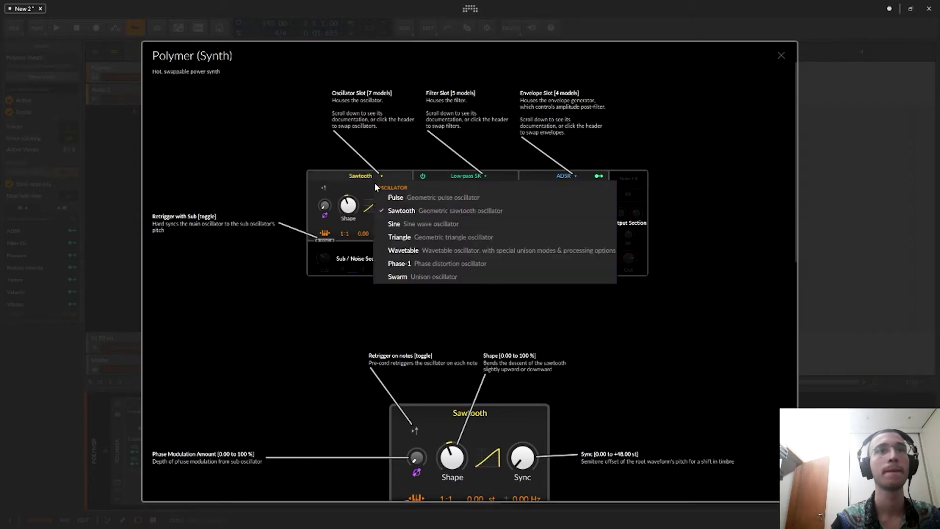
pyautogui.click(369, 205)
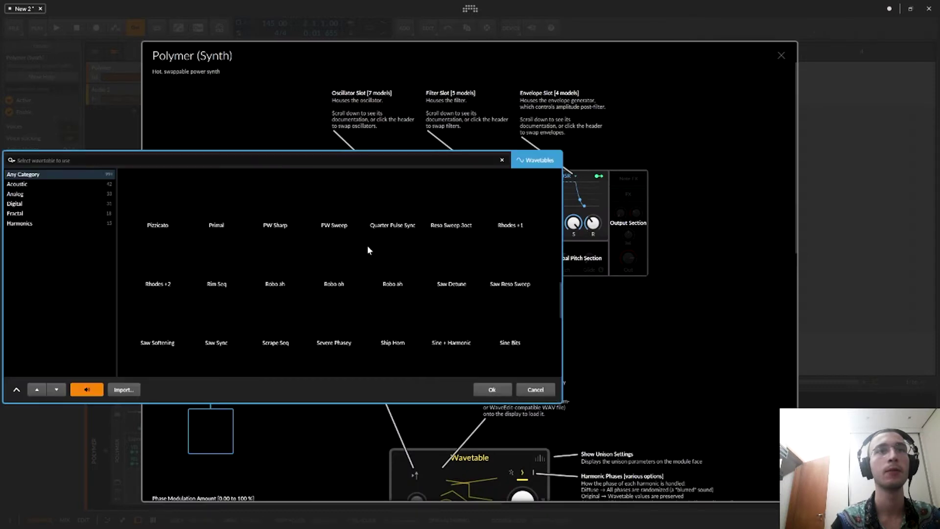
pyautogui.click(443, 227)
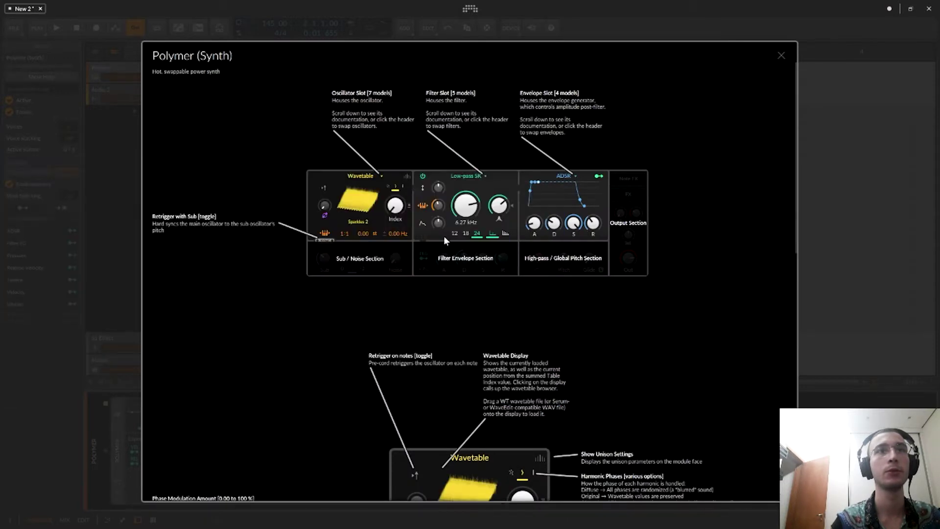
# Adjust Polymer's ADSR sustain, phase modulation and wavetable index in the interactive help, and set the filter cutoff to about 1.02 kHz.
pyautogui.moveTo(574, 226)
pyautogui.mouseDown()
pyautogui.moveTo(562, 224)
pyautogui.moveTo(575, 228)
pyautogui.mouseUp()
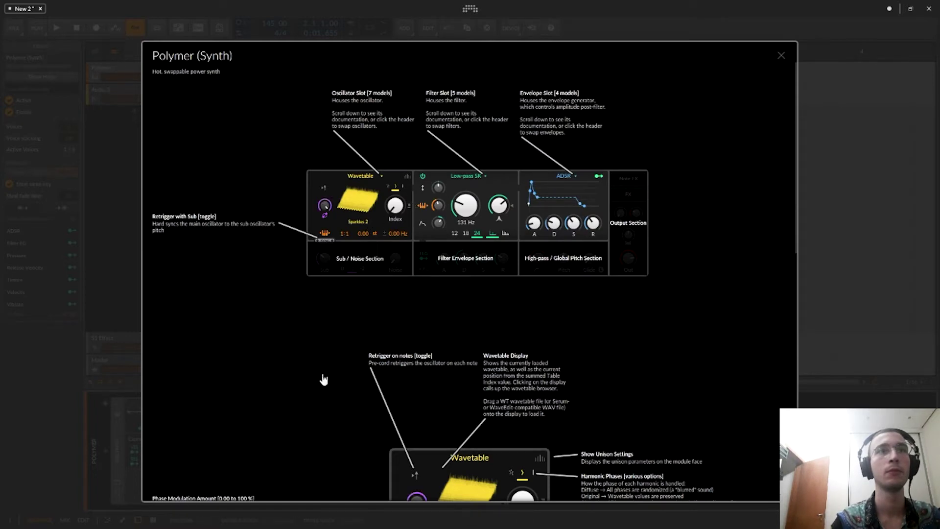
pyautogui.moveTo(323, 264)
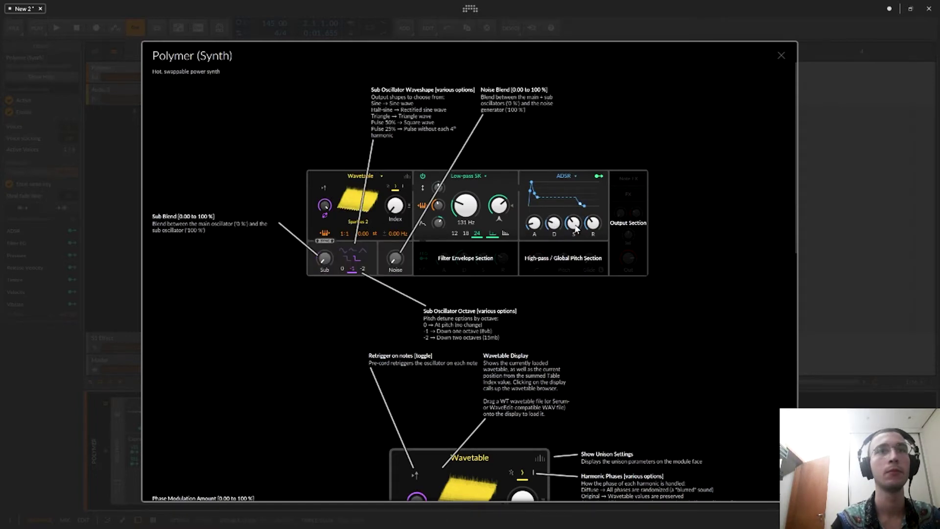
pyautogui.moveTo(574, 223); pyautogui.dragTo(573, 182)
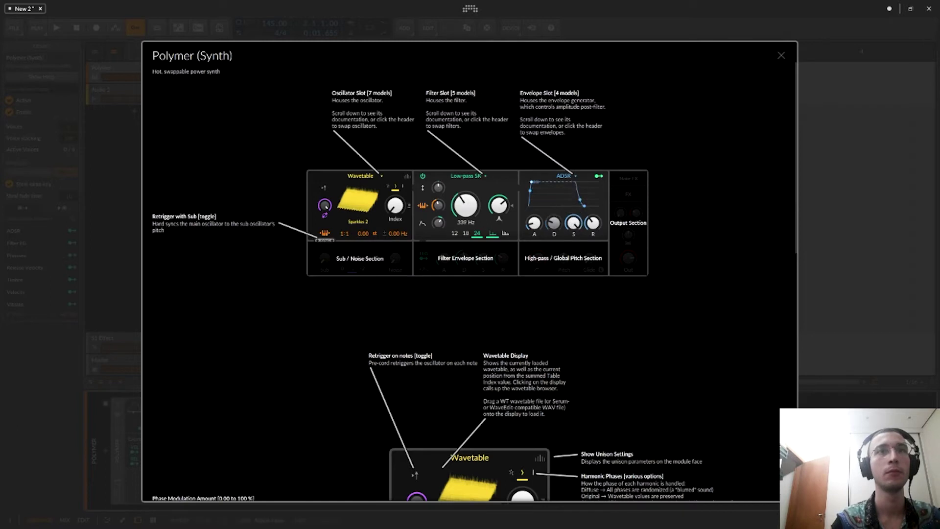
pyautogui.moveTo(362, 263)
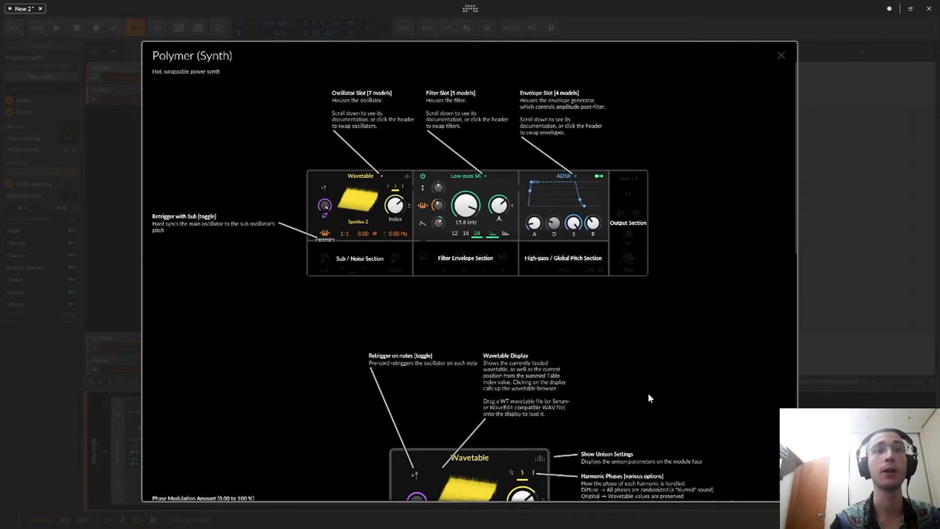
pyautogui.scroll(-10, 643, 399)
pyautogui.scroll(8, 639, 399)
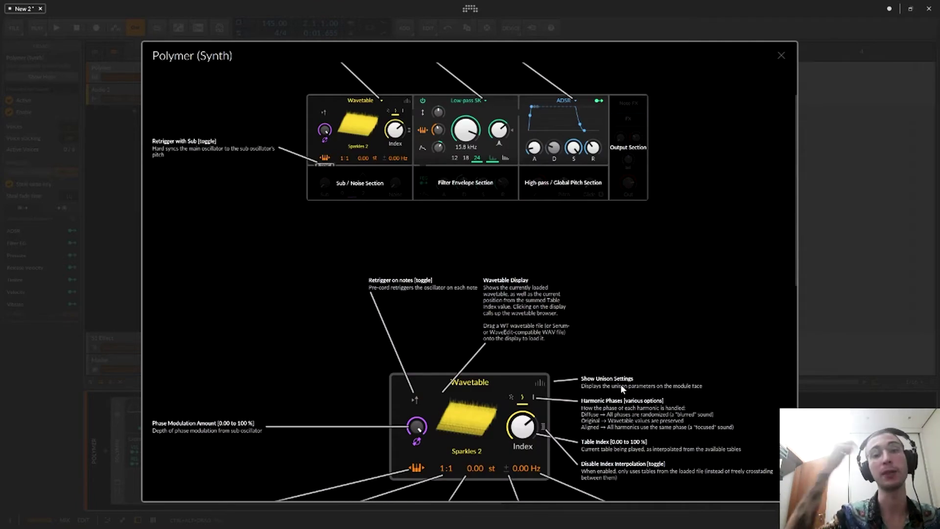
pyautogui.scroll(2, 705, 207)
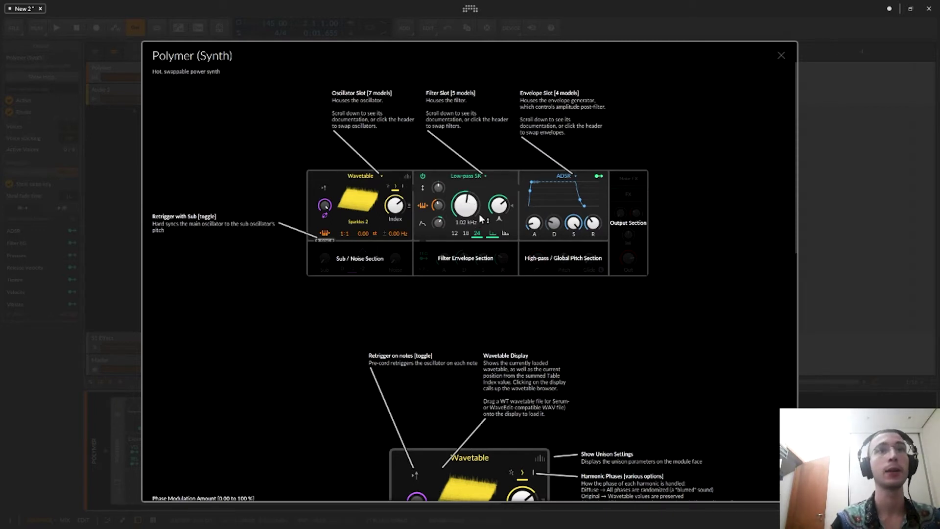
# Switch Polymer's filter to Low-pass LD with a cutoff of about 415 Hz, and close the interactive help.
pyautogui.click(476, 176)
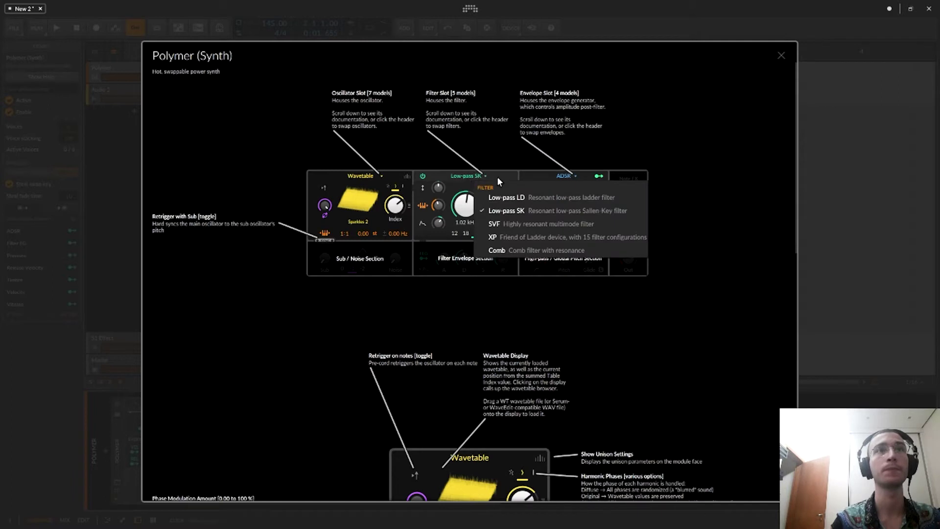
pyautogui.click(532, 211)
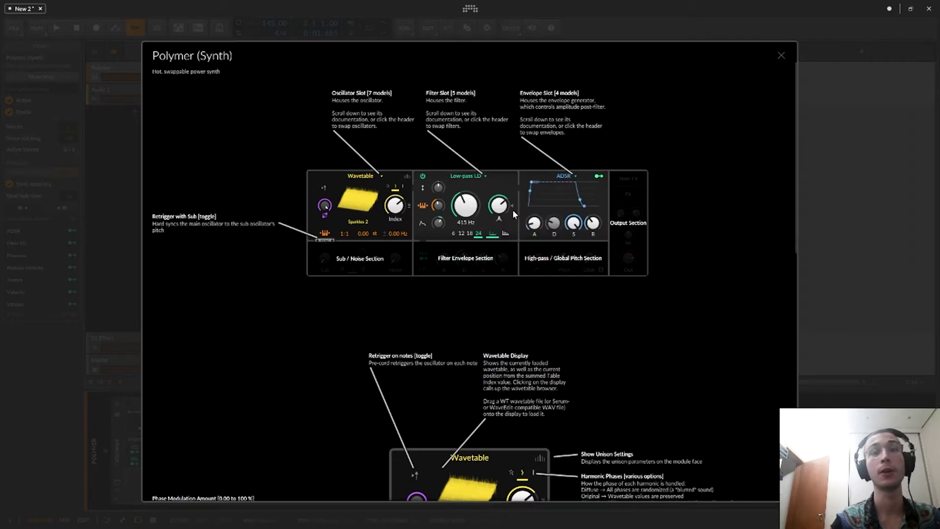
pyautogui.click(782, 56)
# Insert Delay-2 after Polymer to view its interactive help, and delete the device again.
pyautogui.click(506, 450)
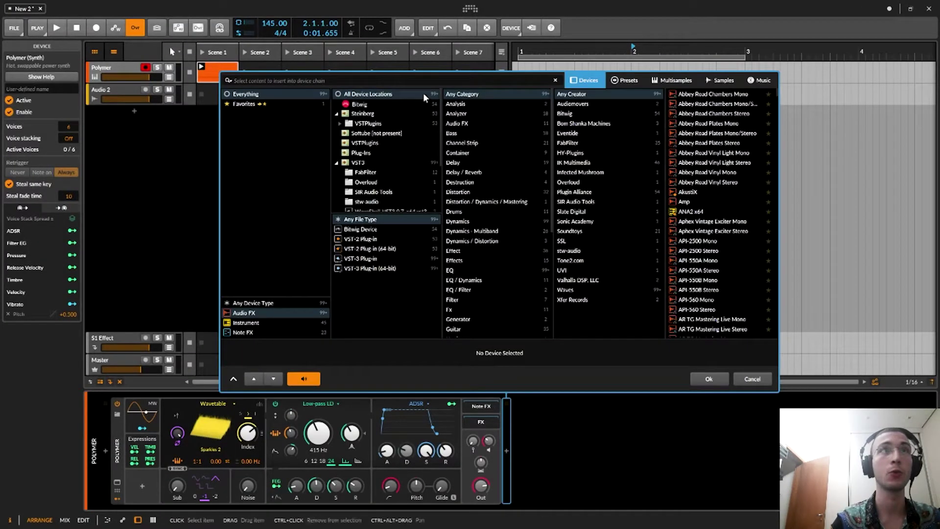
pyautogui.write('DE')
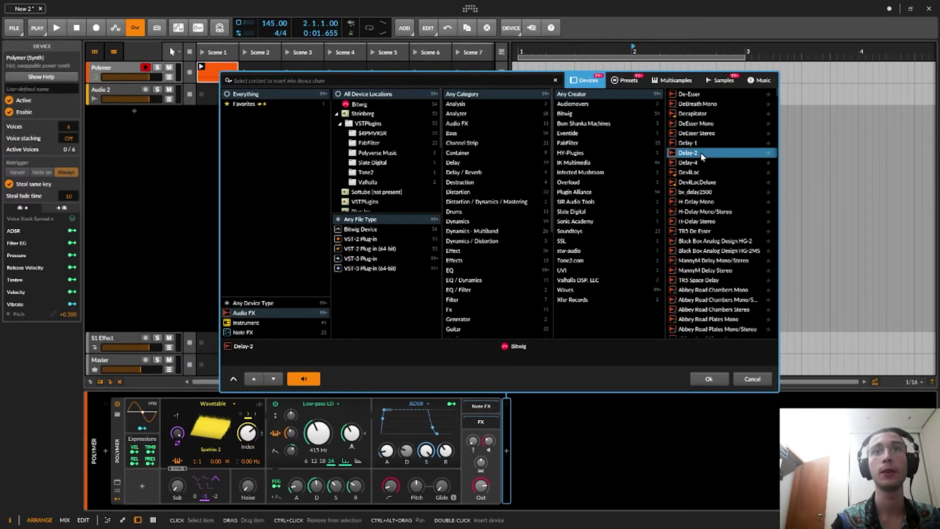
pyautogui.doubleClick(696, 153)
pyautogui.press('F1')
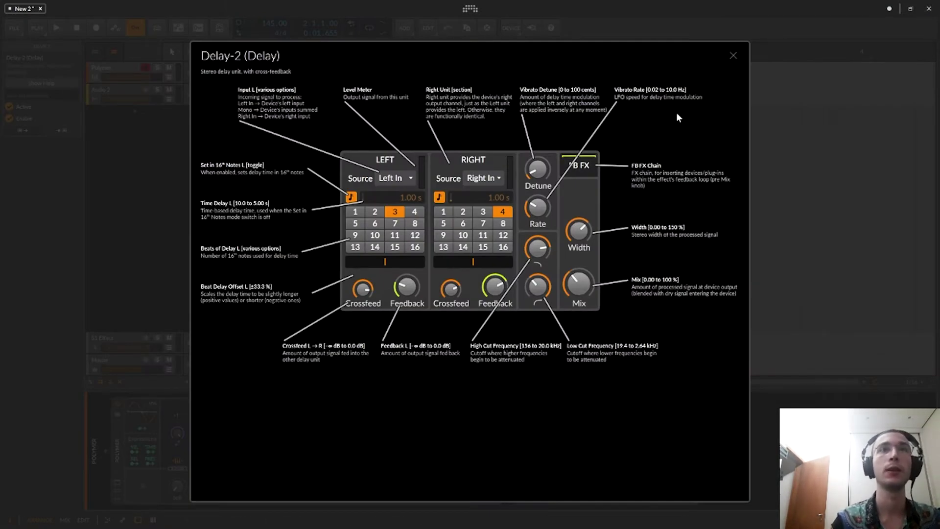
pyautogui.click(732, 56)
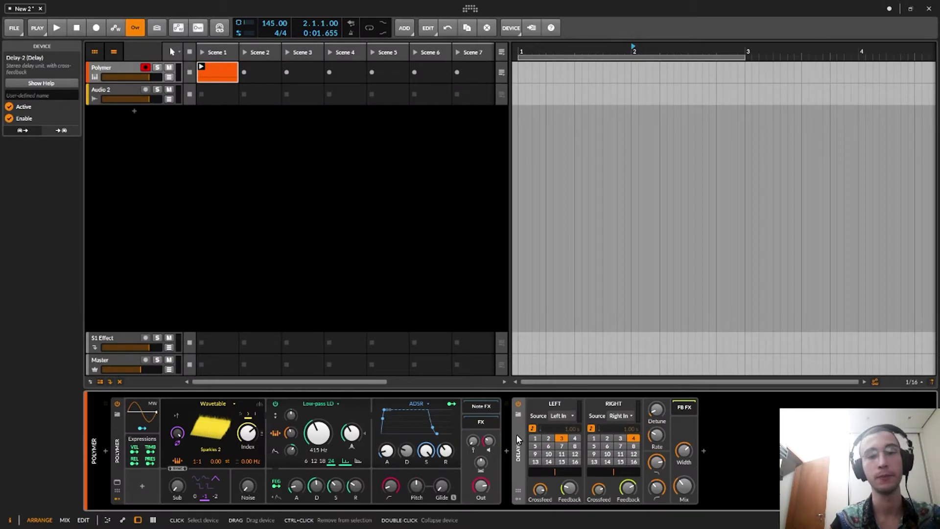
pyautogui.press('Delete')
# Insert the Reverb device after Polymer to view its interactive help, and remove it from the chain.
pyautogui.click(507, 451)
pyautogui.write('reve')
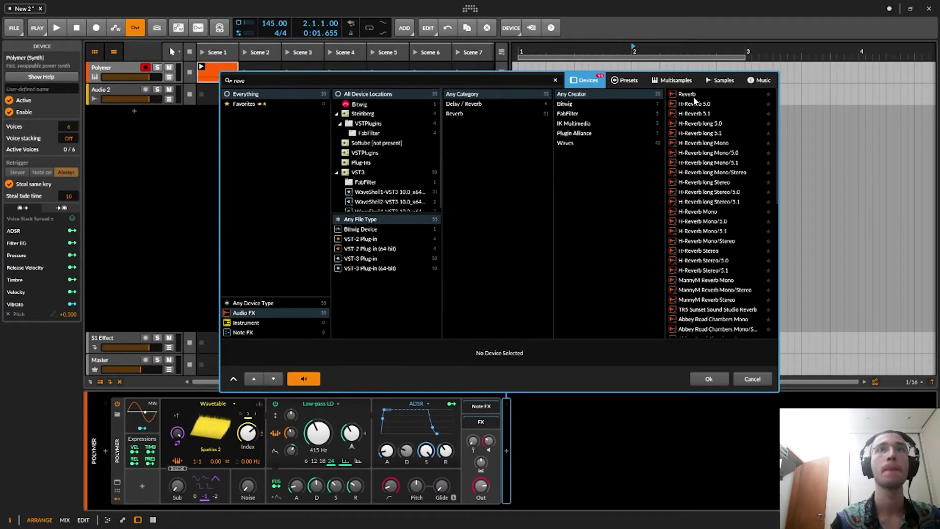
pyautogui.doubleClick(691, 92)
pyautogui.press('Return')
pyautogui.press('F1')
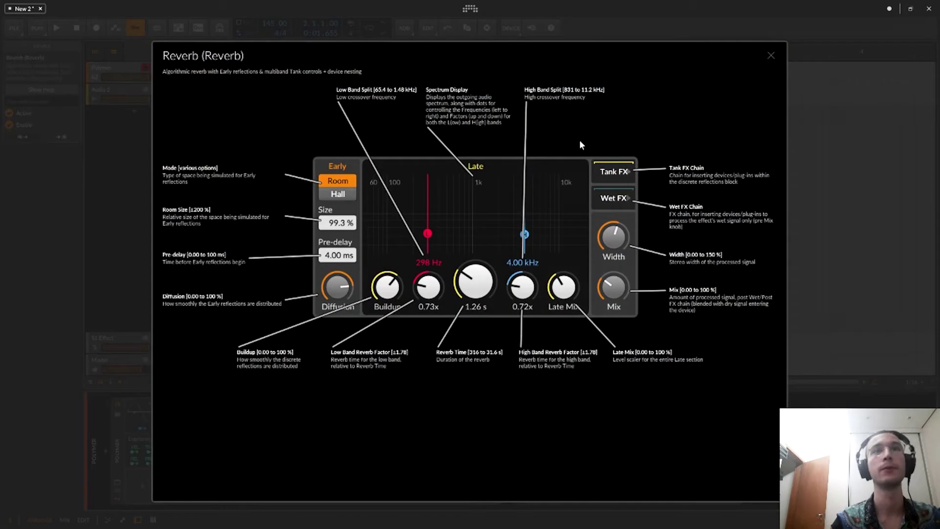
pyautogui.click(769, 49)
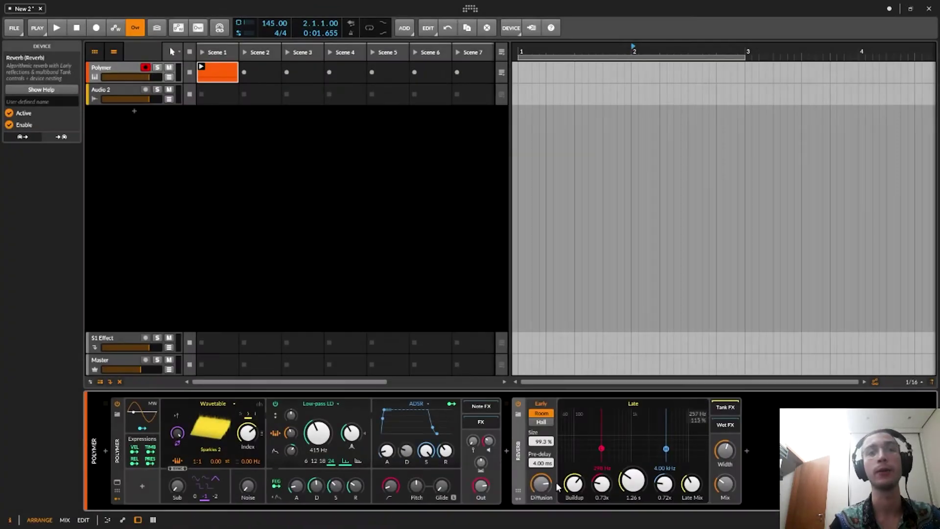
pyautogui.doubleClick(525, 448)
pyautogui.press('Delete')
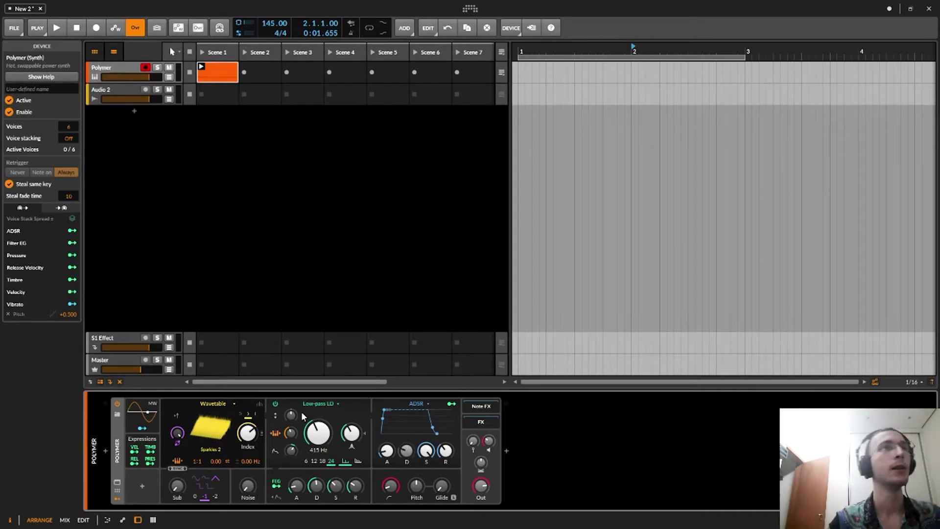
# Add a new instrument track between the Polymer track and the audio track.
pyautogui.click(122, 90)
pyautogui.click(123, 71)
pyautogui.click(126, 91)
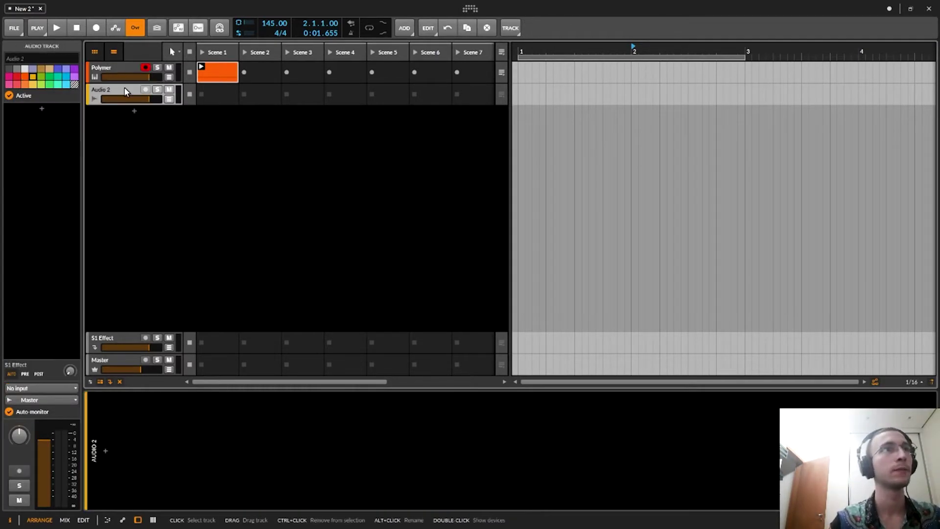
pyautogui.keyDown('shift'); pyautogui.doubleClick(124, 116); pyautogui.keyUp('shift')
pyautogui.hotkey('ctrl', 'z')
pyautogui.doubleClick(124, 115)
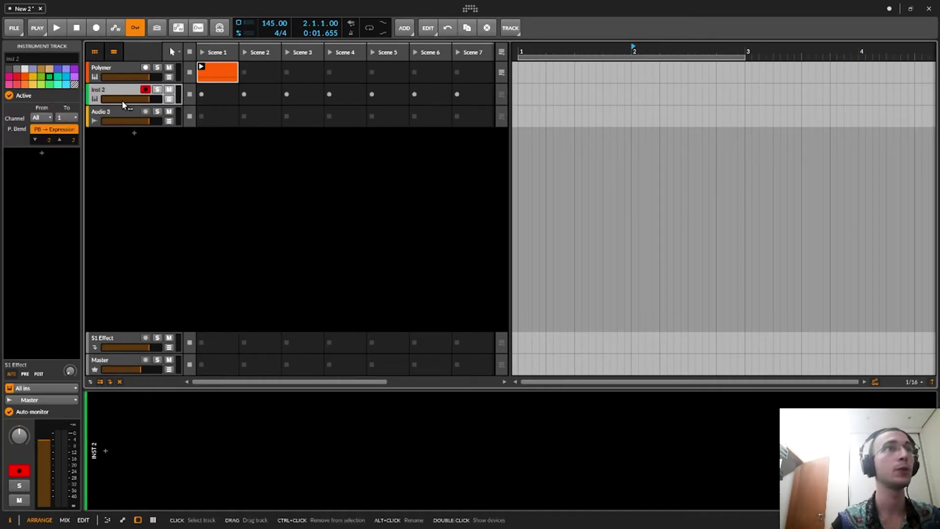
# Insert the Pendulate synth into the Inst 2 track's device chain and move its plug-in window clear of the tracks.
pyautogui.click(105, 451)
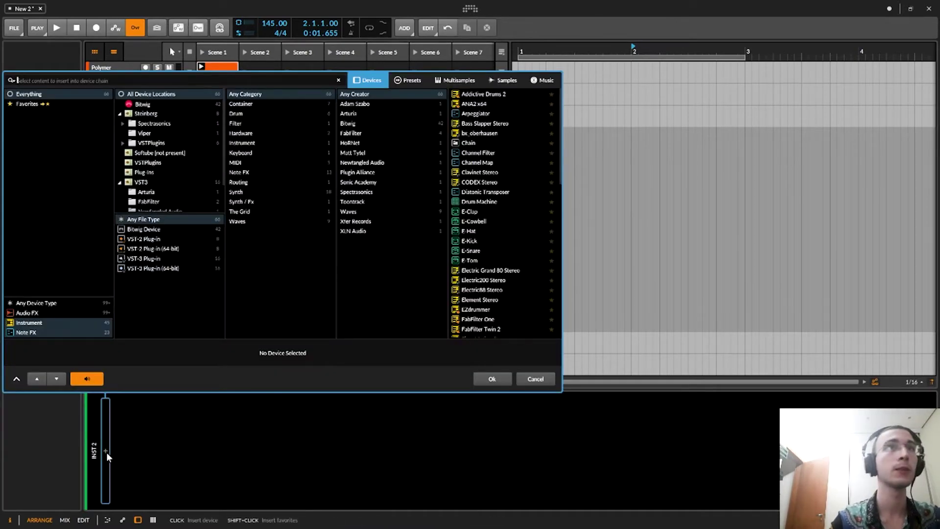
pyautogui.write('pen')
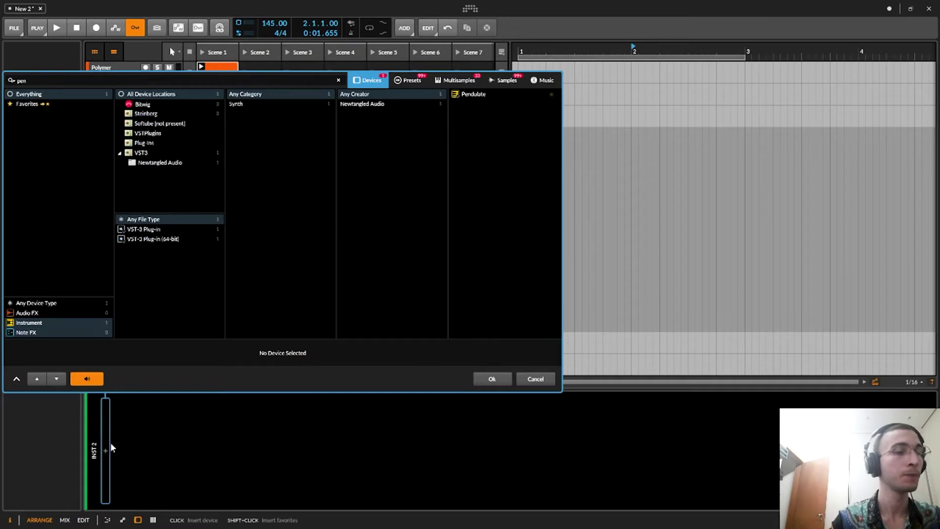
pyautogui.doubleClick(484, 95)
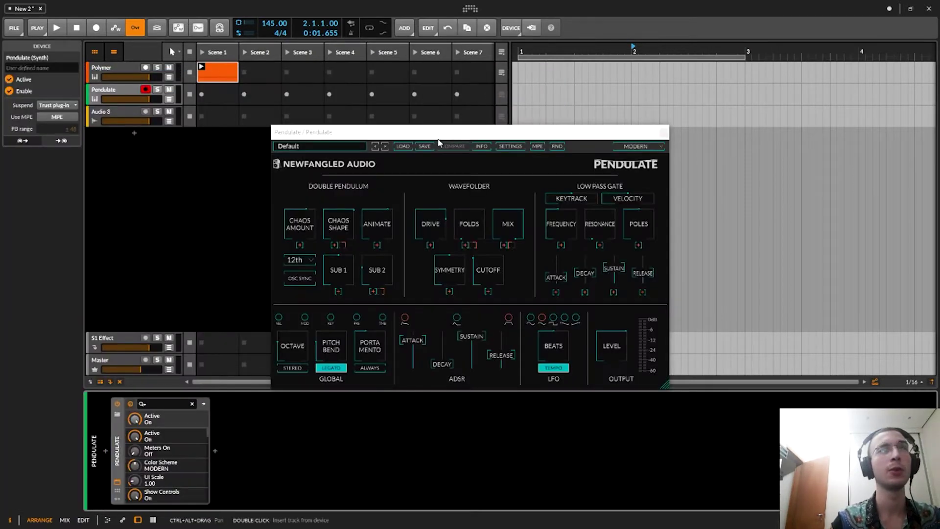
pyautogui.moveTo(440, 139); pyautogui.dragTo(554, 79)
# Create a clip in the Pendulate track's Scene 1 slot and select the track.
pyautogui.click(214, 94)
pyautogui.doubleClick(215, 93)
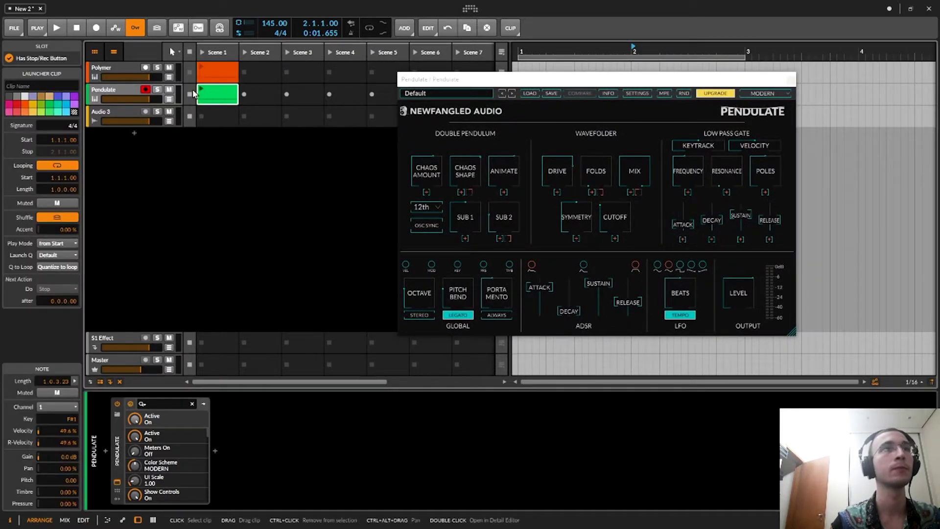
pyautogui.click(130, 97)
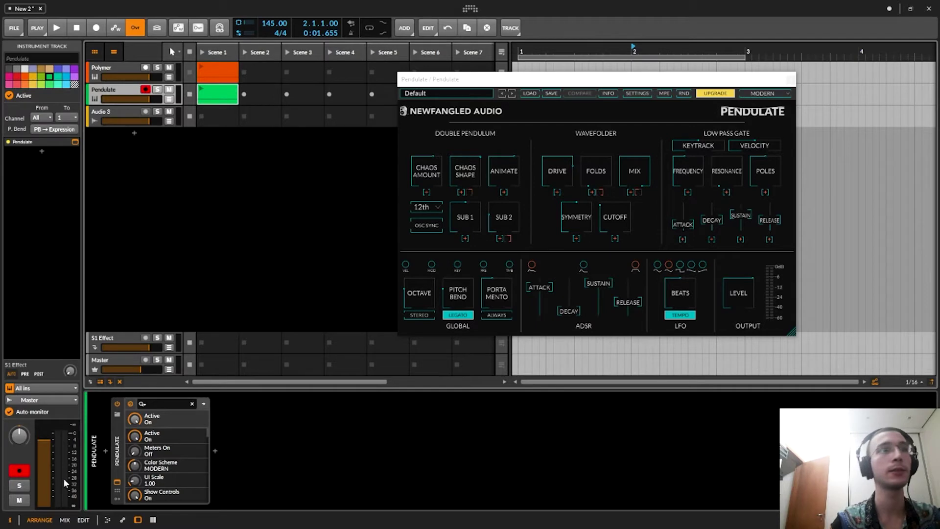
# Load the 00 Init (No OpenGL) preset in Pendulate and show the device's modulator slots with the plug-in window closed.
pyautogui.moveTo(519, 78); pyautogui.dragTo(422, 67)
pyautogui.click(380, 82)
pyautogui.click(426, 194)
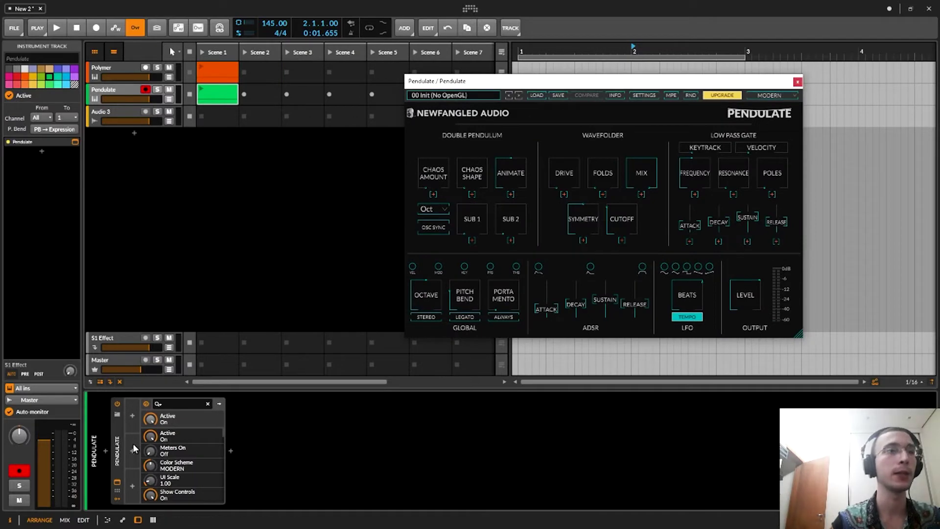
pyautogui.click(798, 82)
pyautogui.click(164, 452)
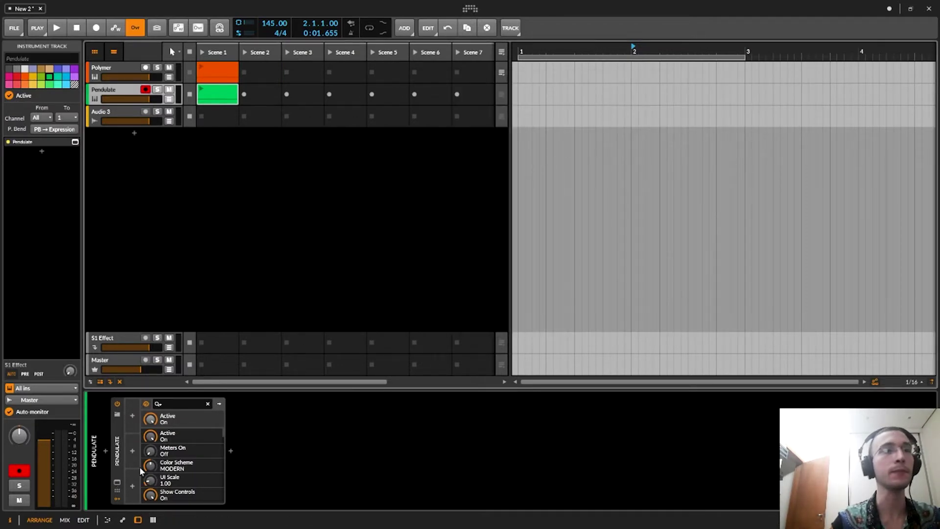
# Preview the ADSR, AHD on Release, AHDSR, Audio Rate, Audio Sidechain and Envelope Follower modulators in Pendulate's first modulator slot.
pyautogui.click(133, 416)
pyautogui.scroll(4, 159, 316)
pyautogui.scroll(-4, 135, 120)
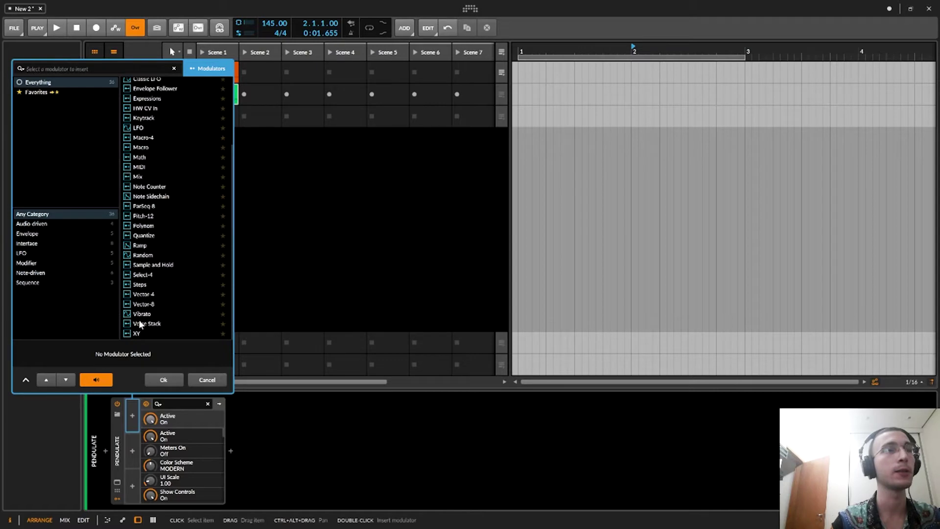
pyautogui.scroll(4, 140, 323)
pyautogui.click(142, 92)
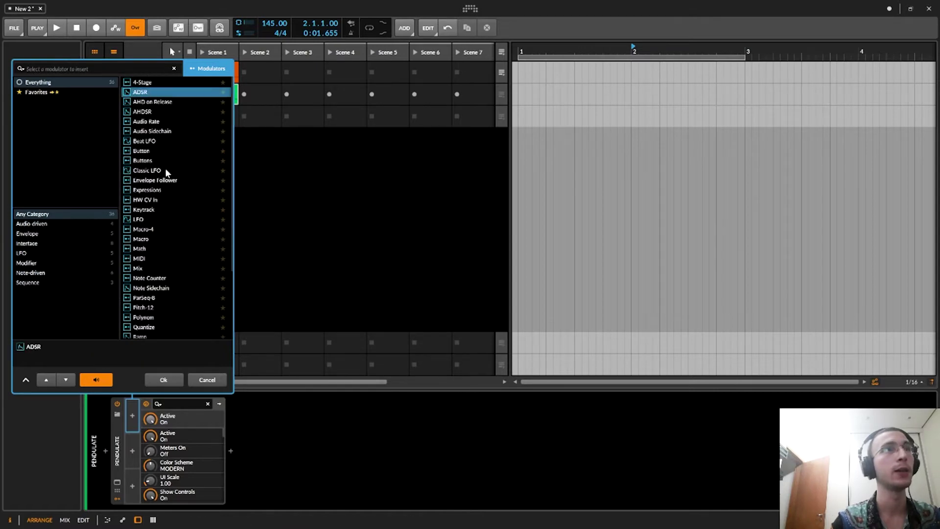
pyautogui.click(156, 103)
pyautogui.click(164, 111)
pyautogui.click(169, 122)
pyautogui.click(167, 145)
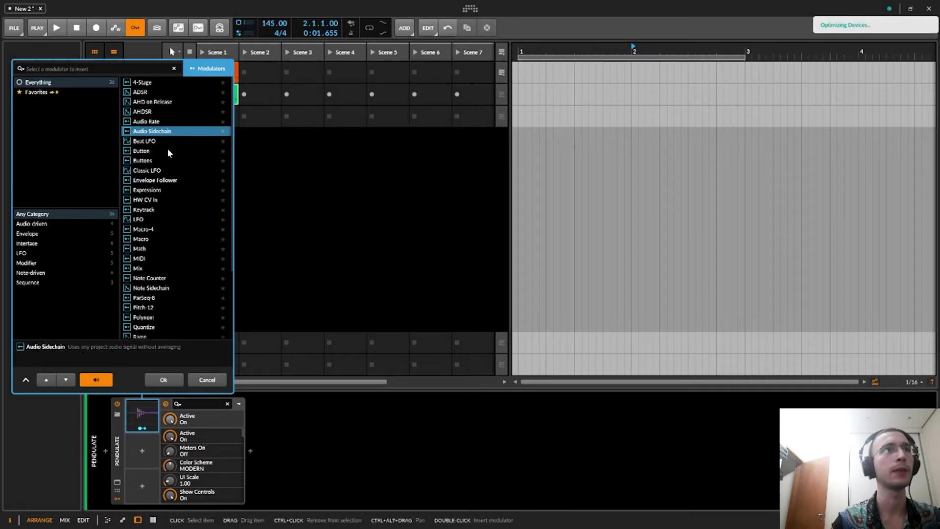
pyautogui.click(167, 180)
pyautogui.scroll(-3, 166, 213)
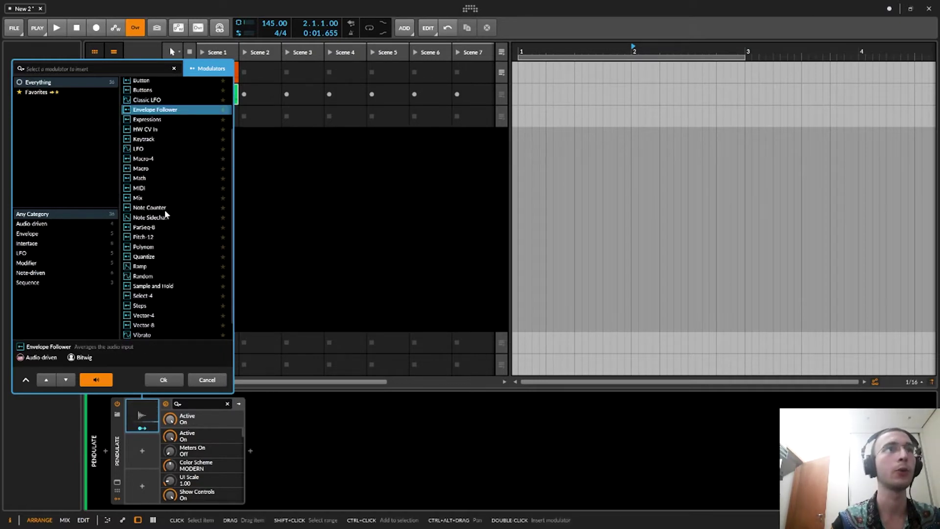
# Preview modulators from Polynom and Pitch-12 to Steps, Voice Stack and XY, move the XY control point, and cancel the insertion.
pyautogui.click(160, 248)
pyautogui.click(158, 236)
pyautogui.click(155, 159)
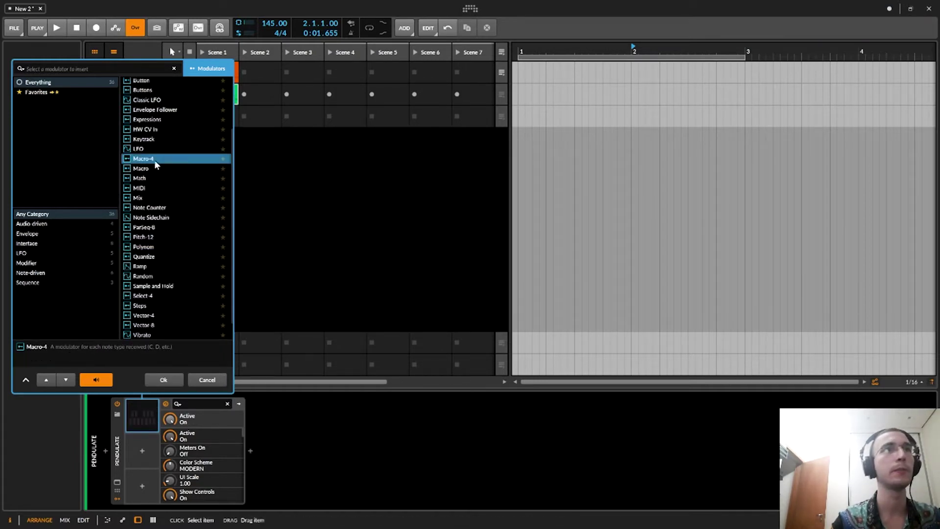
pyautogui.scroll(-1, 185, 304)
pyautogui.click(146, 285)
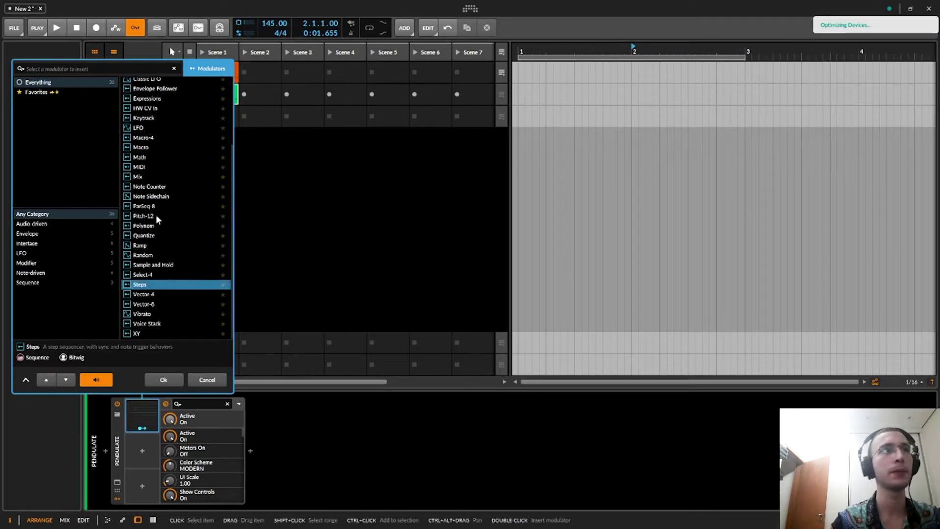
pyautogui.click(198, 324)
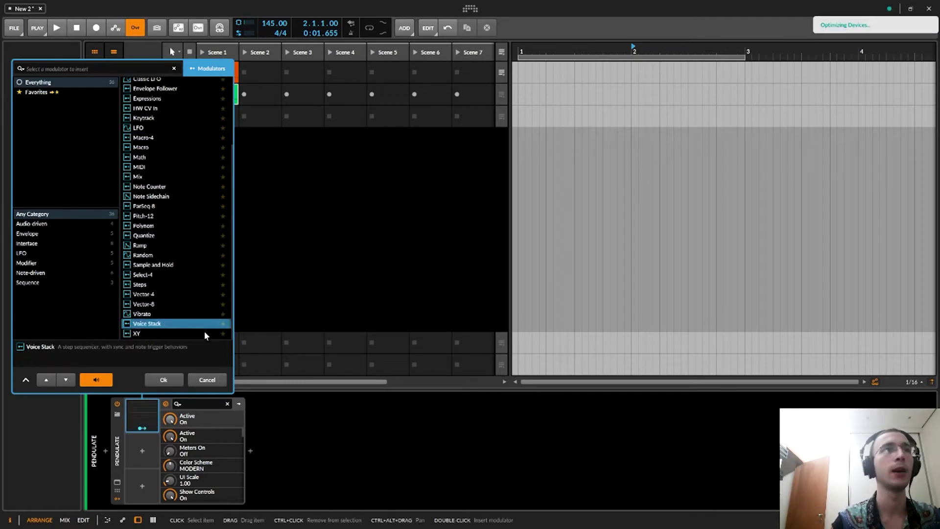
pyautogui.click(171, 264)
pyautogui.click(157, 333)
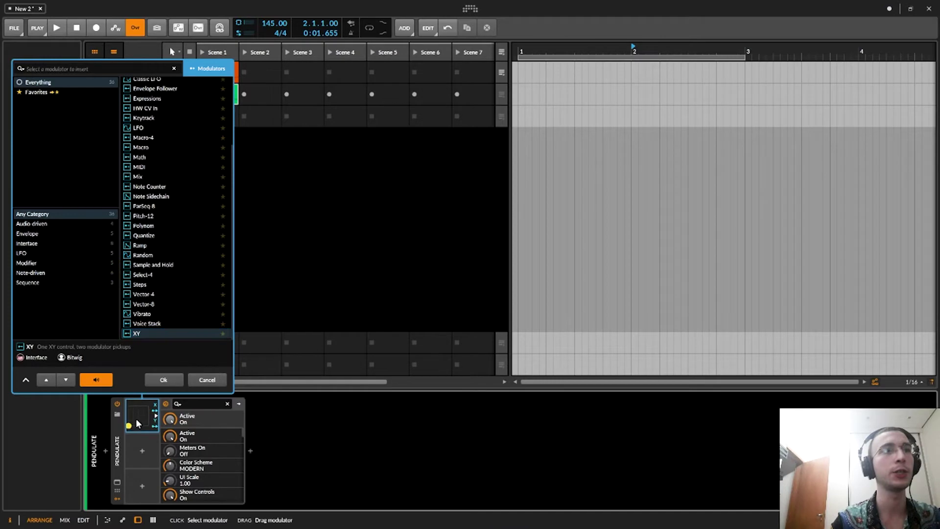
pyautogui.moveTo(141, 422); pyautogui.dragTo(149, 413)
pyautogui.scroll(5, 172, 297)
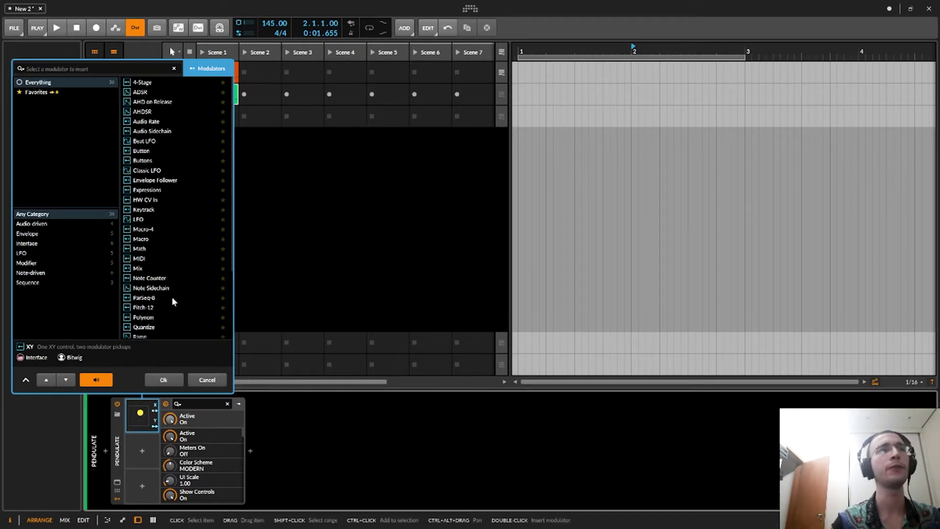
pyautogui.click(207, 380)
# Reopen Pendulate's plug-in window.
pyautogui.click(117, 481)
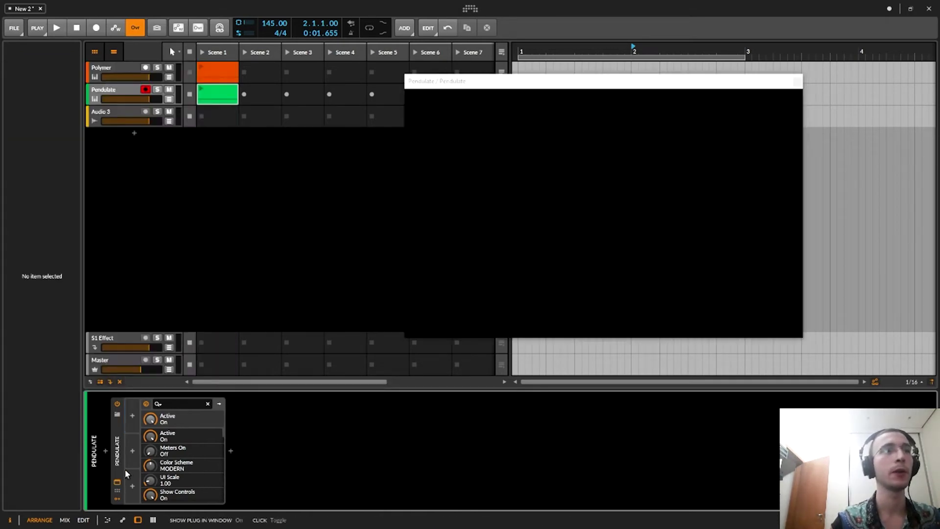
# Play the Pendulate track's Scene 1 clip and open the plug-in's low-pass gate Frequency to 20000.
pyautogui.moveTo(604, 90); pyautogui.dragTo(495, 75)
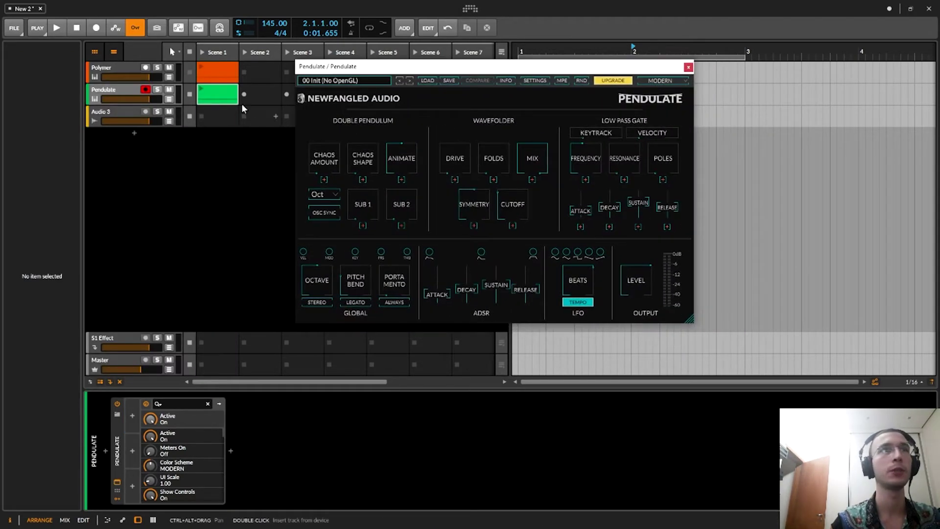
pyautogui.click(125, 95)
pyautogui.click(125, 95)
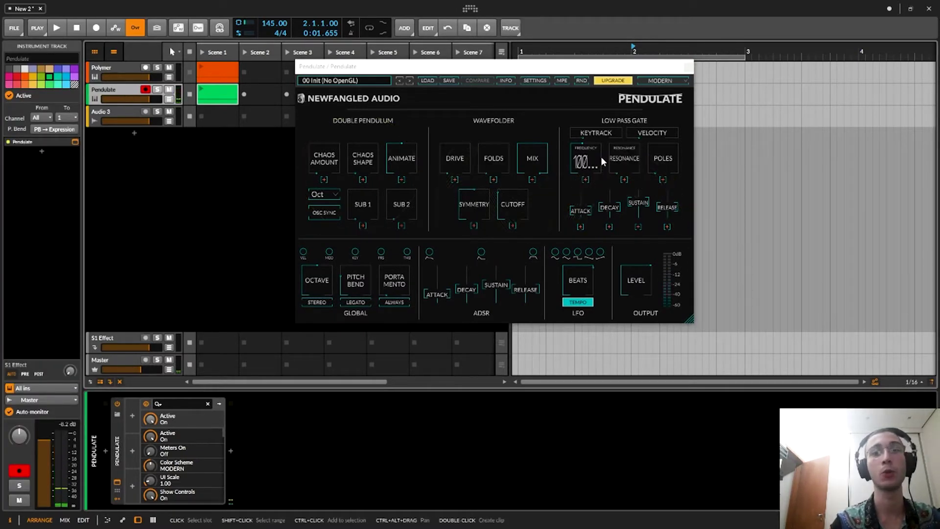
pyautogui.click(205, 94)
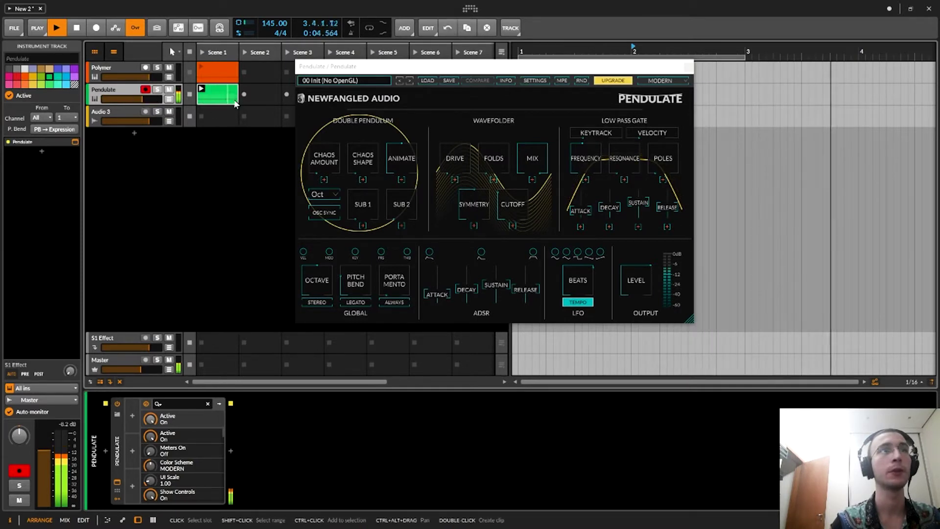
pyautogui.press('space')
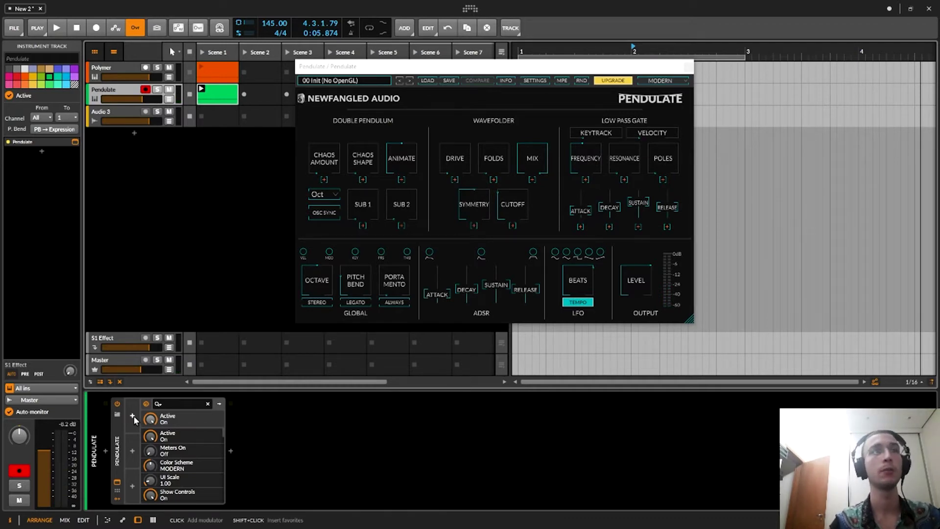
pyautogui.moveTo(587, 161); pyautogui.dragTo(632, 51)
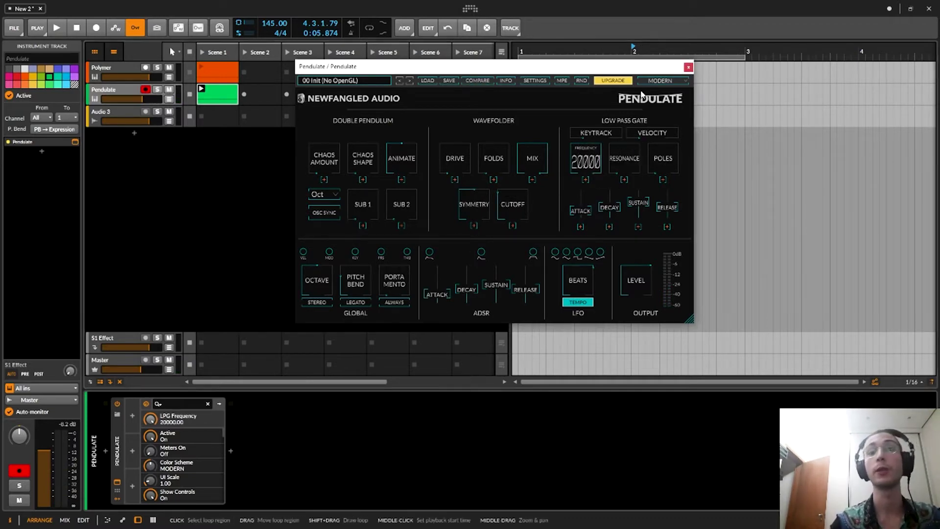
pyautogui.press('space')
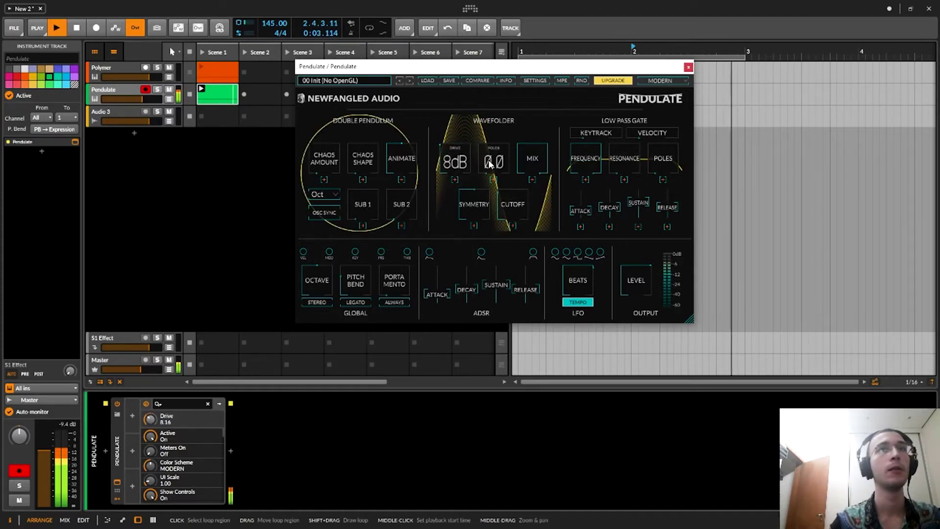
# Extend the Pendulate clip's loop to 8 bars and lengthen its F#1 note to 8.0.3.00.
pyautogui.doubleClick(216, 97)
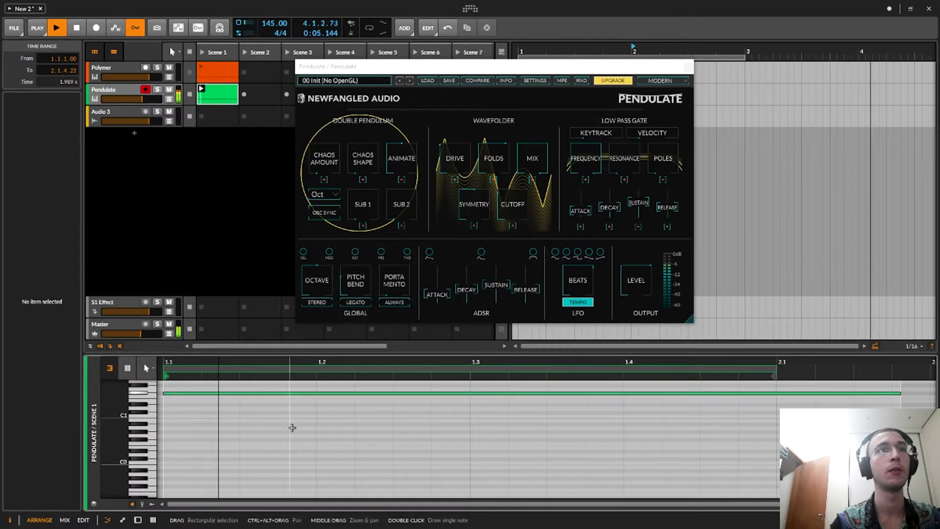
pyautogui.click(312, 393)
pyautogui.moveTo(321, 379); pyautogui.dragTo(274, 342)
pyautogui.press('space')
pyautogui.moveTo(331, 370); pyautogui.dragTo(856, 374)
pyautogui.moveTo(346, 393); pyautogui.dragTo(882, 394)
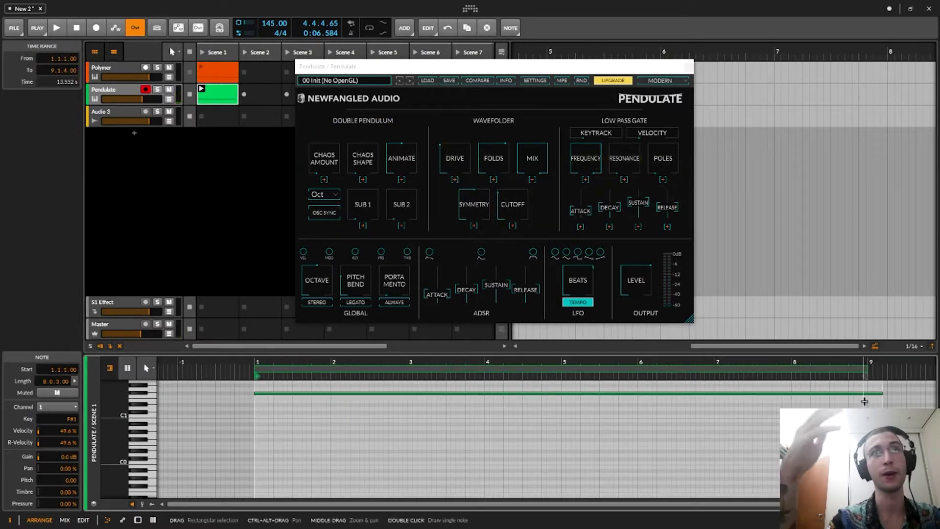
pyautogui.click(895, 399)
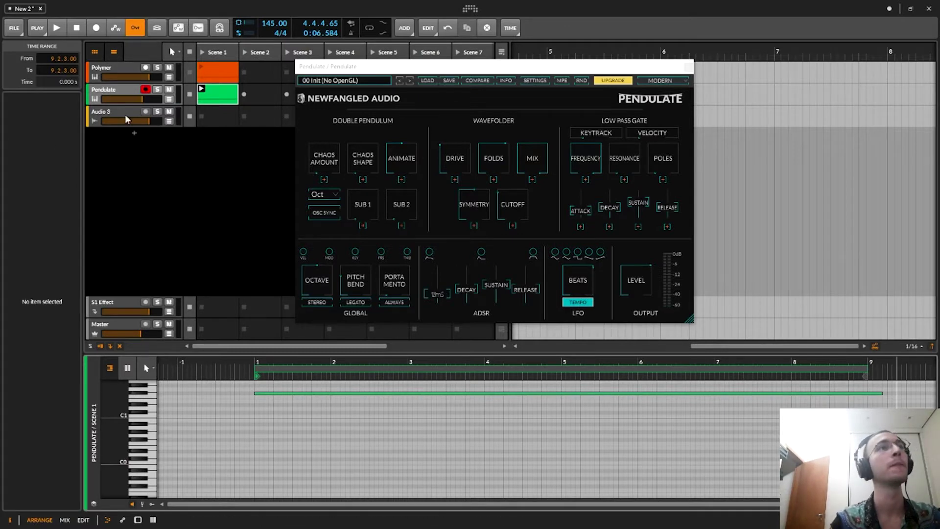
# Play the lengthened clip while raising Pendulate's Chaos Amount and wavefolder Drive.
pyautogui.click(124, 97)
pyautogui.press('space')
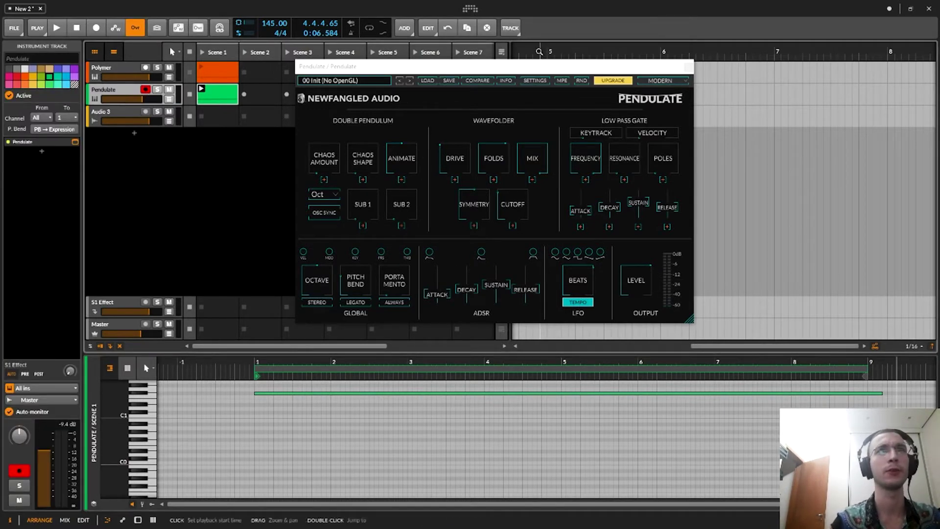
pyautogui.click(89, 92)
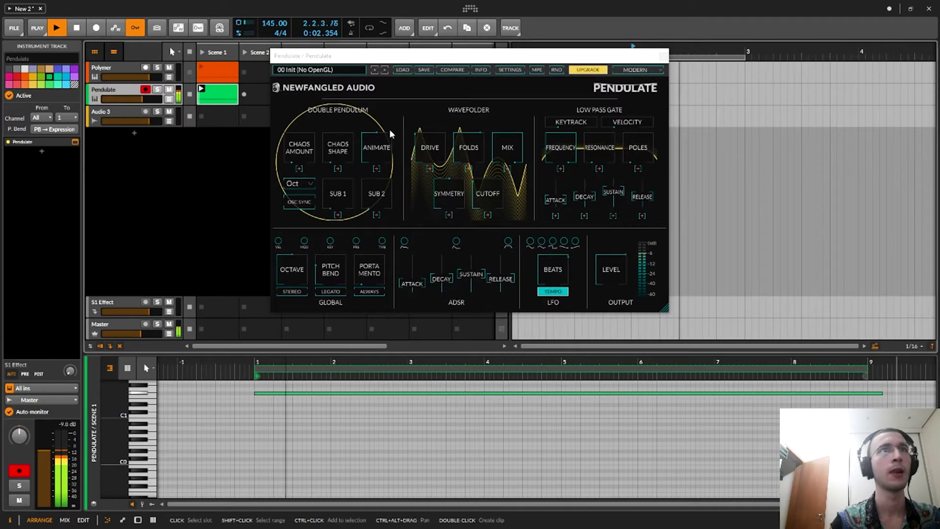
pyautogui.moveTo(299, 156); pyautogui.dragTo(336, 119)
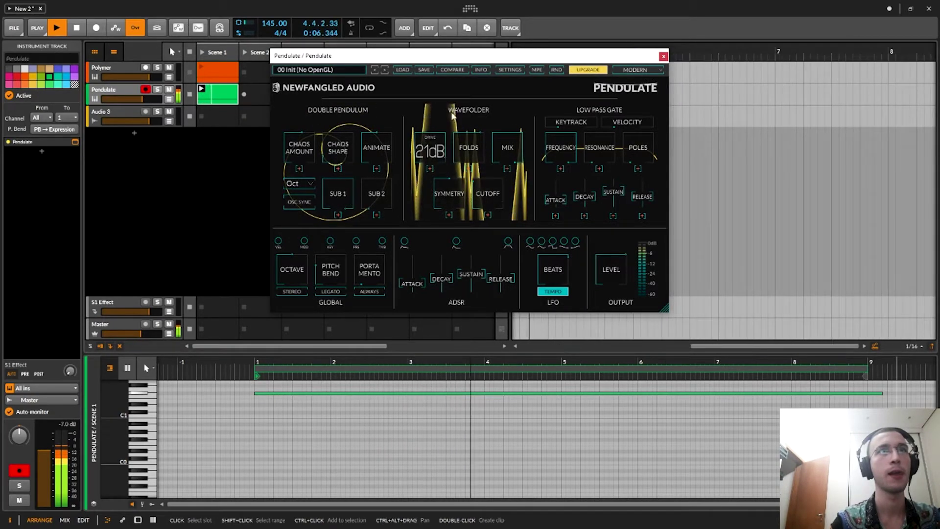
pyautogui.press('space')
pyautogui.doubleClick(126, 94)
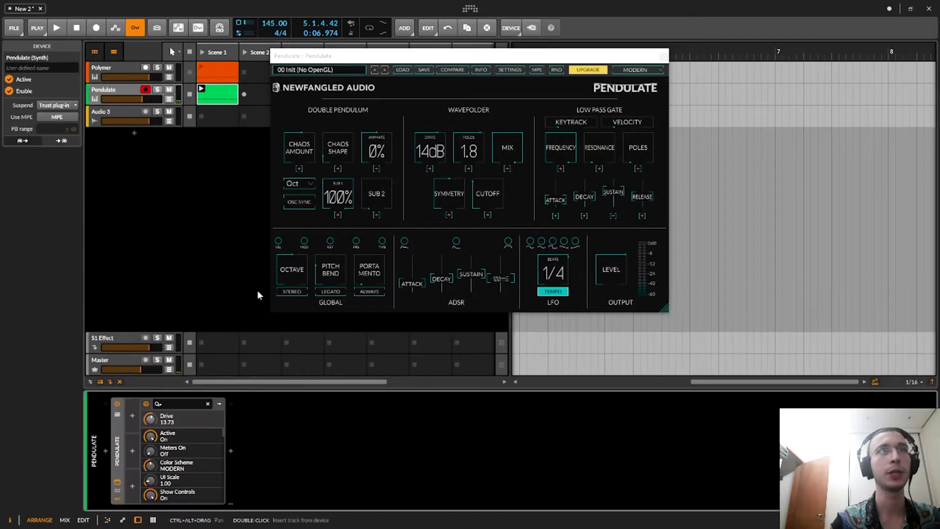
pyautogui.moveTo(608, 157)
pyautogui.mouseDown()
pyautogui.moveTo(609, 148)
pyautogui.moveTo(606, 171)
pyautogui.mouseUp()
pyautogui.moveTo(469, 152)
pyautogui.mouseDown()
pyautogui.moveTo(465, 186)
pyautogui.moveTo(468, 143)
pyautogui.mouseUp()
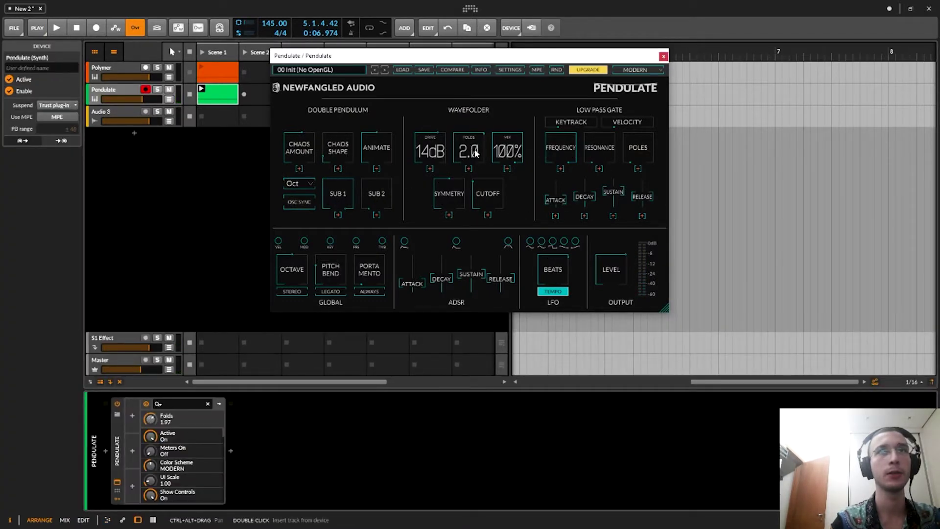
pyautogui.press('space')
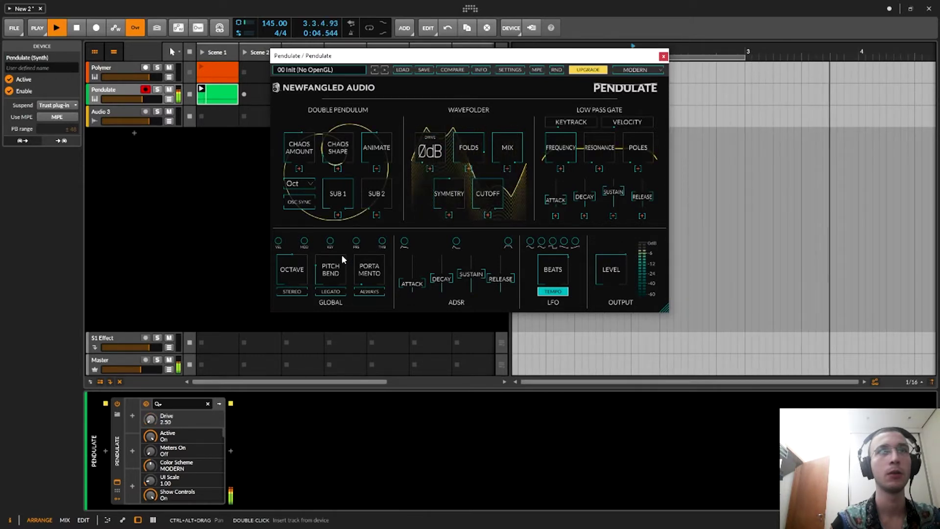
pyautogui.press('space')
# Add a Classic LFO modulator to Pendulate's first modulator slot and show its settings.
pyautogui.click(132, 416)
pyautogui.doubleClick(147, 172)
pyautogui.click(147, 426)
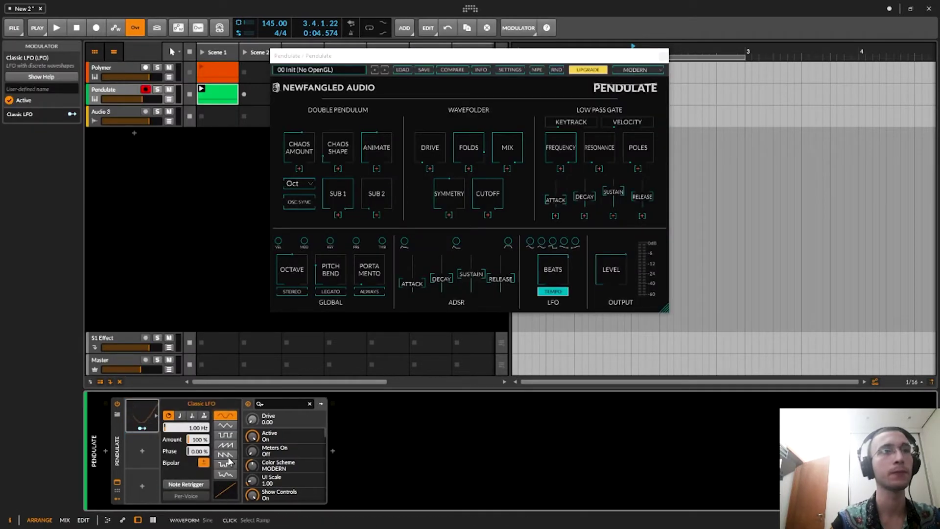
# Give the Classic LFO a triangle waveform and a tempo-synced rate of 8/1.
pyautogui.click(225, 425)
pyautogui.click(180, 415)
pyautogui.click(186, 427)
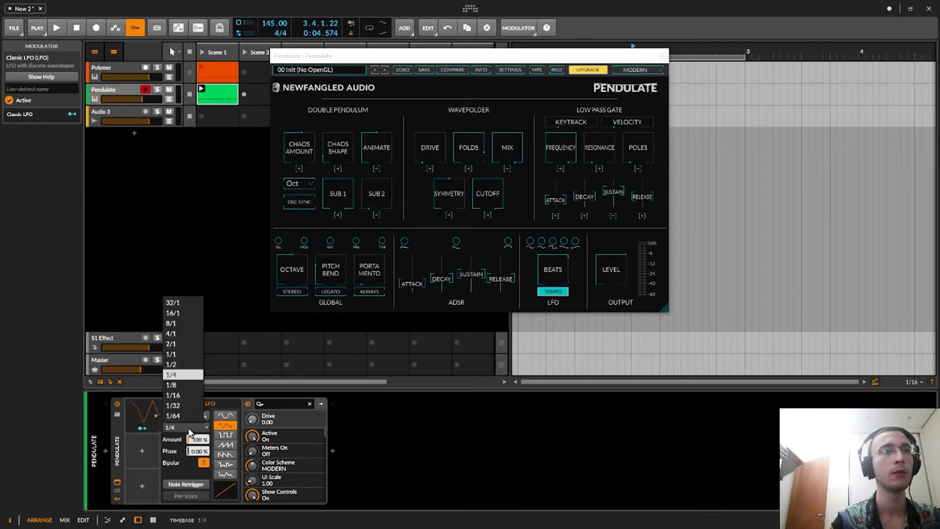
pyautogui.click(182, 385)
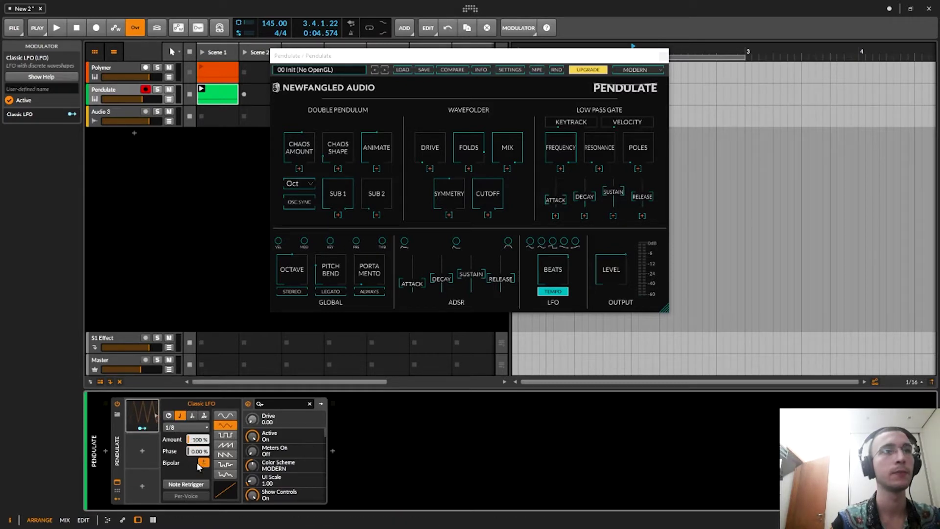
pyautogui.click(181, 430)
pyautogui.click(182, 324)
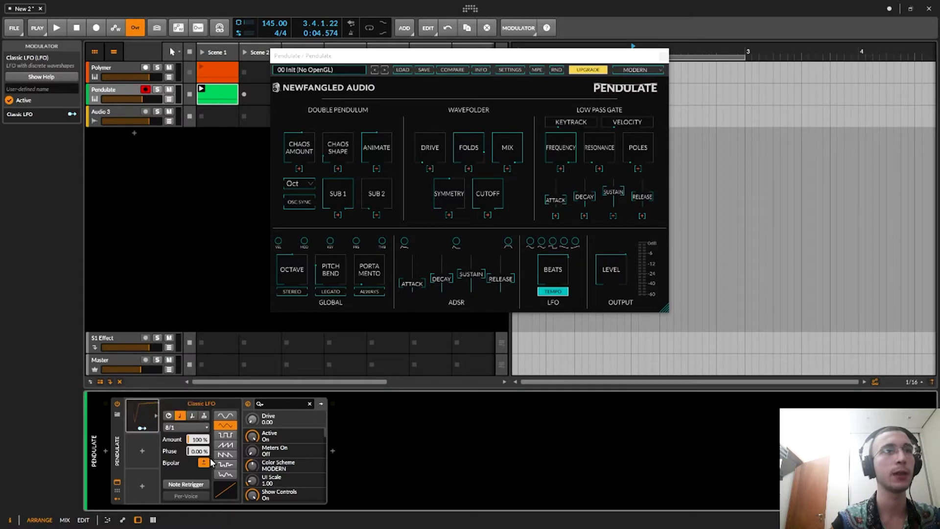
pyautogui.moveTo(198, 439); pyautogui.dragTo(198, 472)
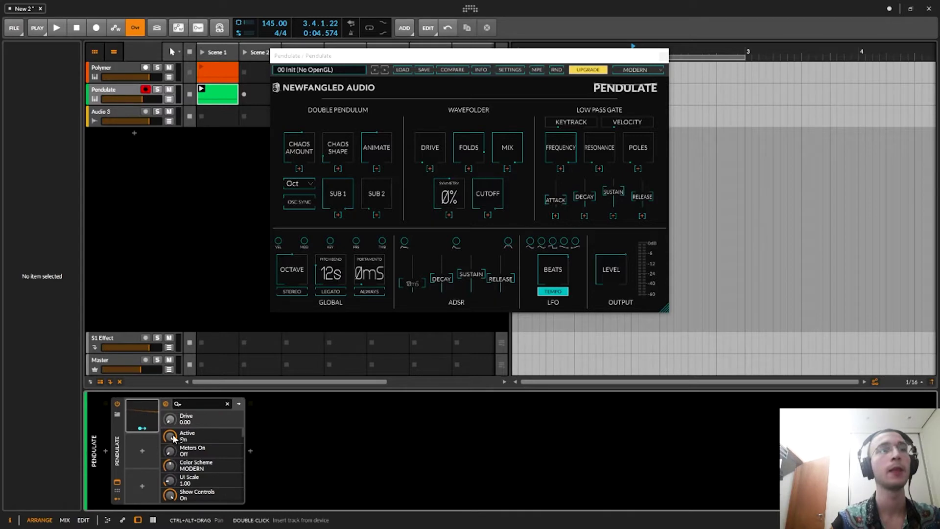
# Modulate Pendulate's Drive from the Classic LFO by +0.835 in unipolar mode and play the clip.
pyautogui.click(142, 416)
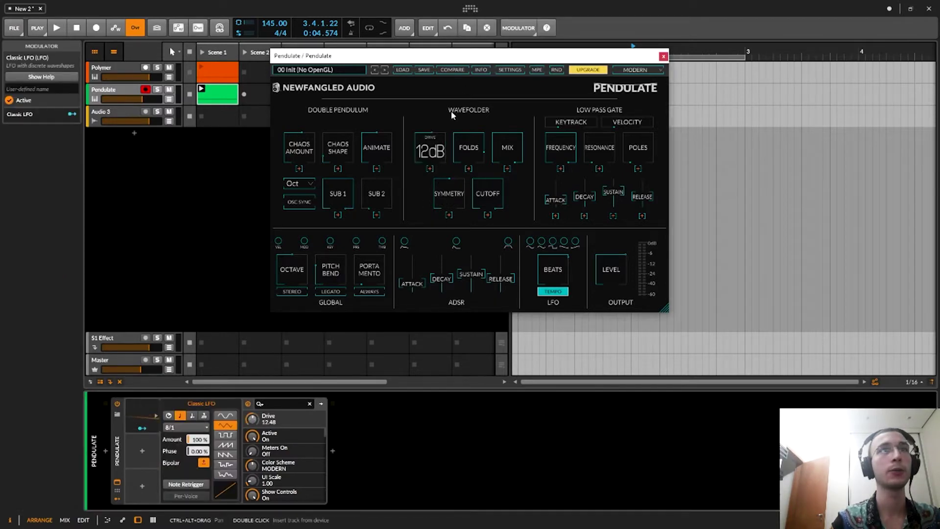
pyautogui.click(152, 433)
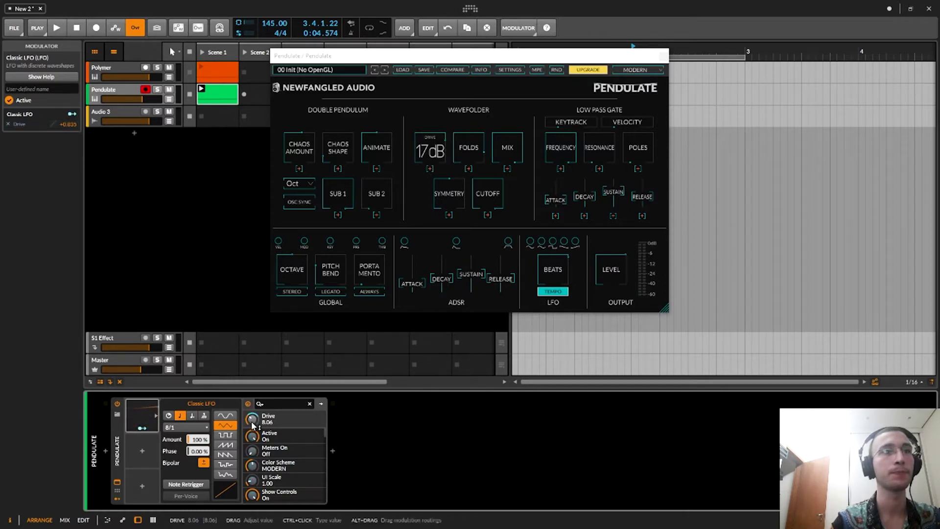
pyautogui.press('space')
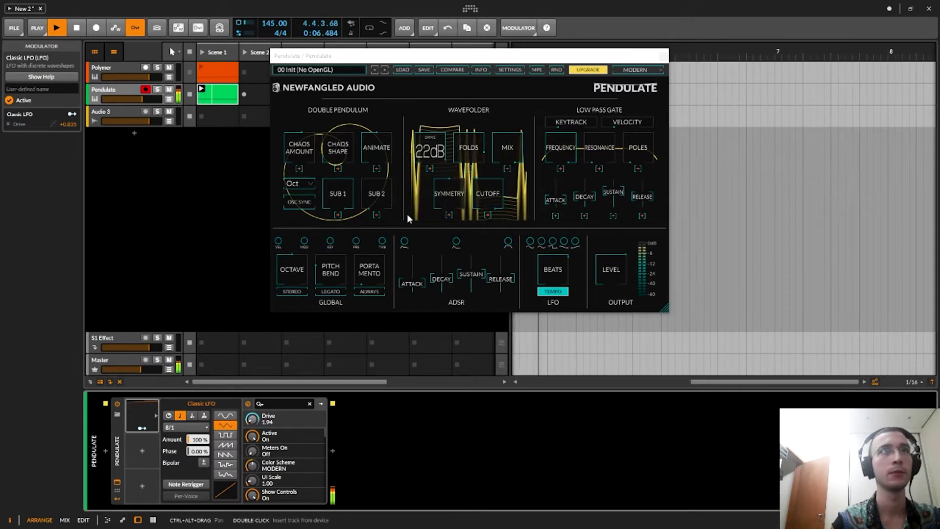
# Adjust Folds, Chaos Amount and Animate, and set Chaos Shape to about 69% while the modulated clip plays.
pyautogui.moveTo(466, 150); pyautogui.dragTo(468, 198)
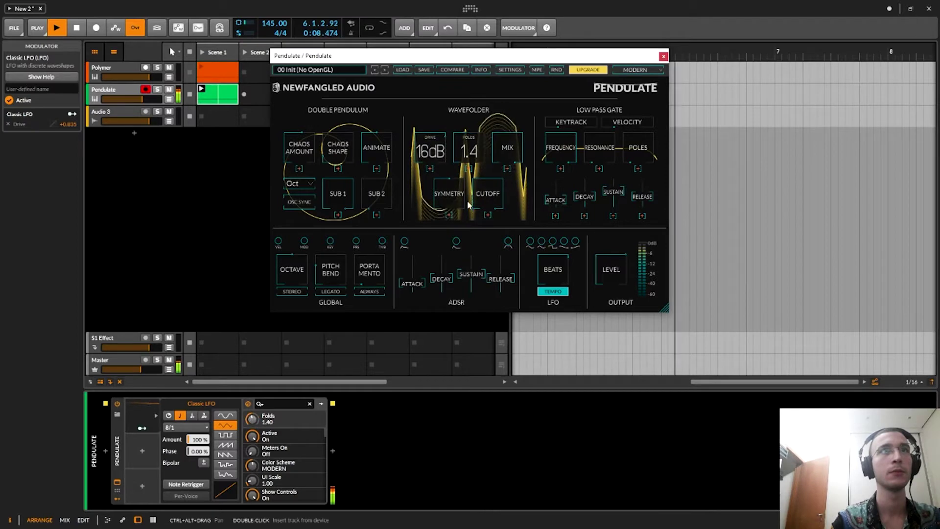
pyautogui.click(345, 152)
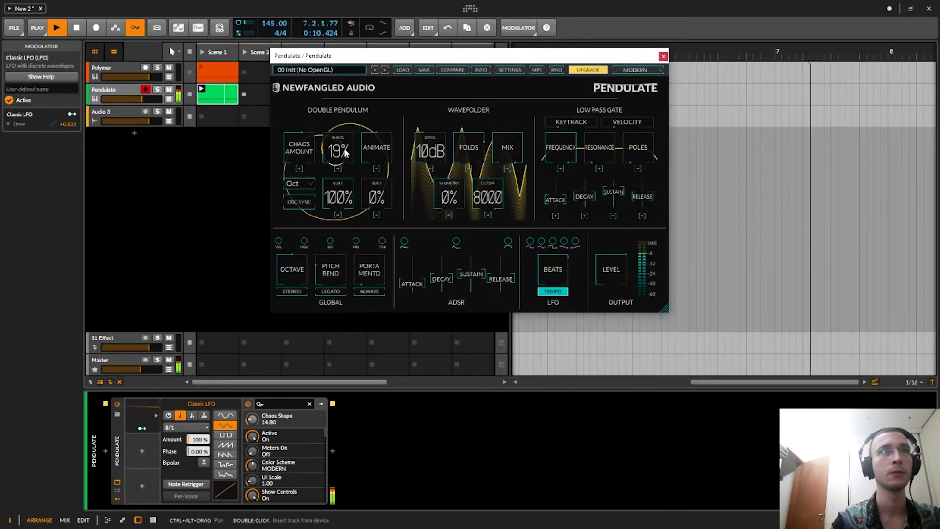
pyautogui.moveTo(345, 152); pyautogui.dragTo(355, 123)
pyautogui.moveTo(300, 156); pyautogui.dragTo(306, 144)
pyautogui.moveTo(377, 139); pyautogui.dragTo(391, 93)
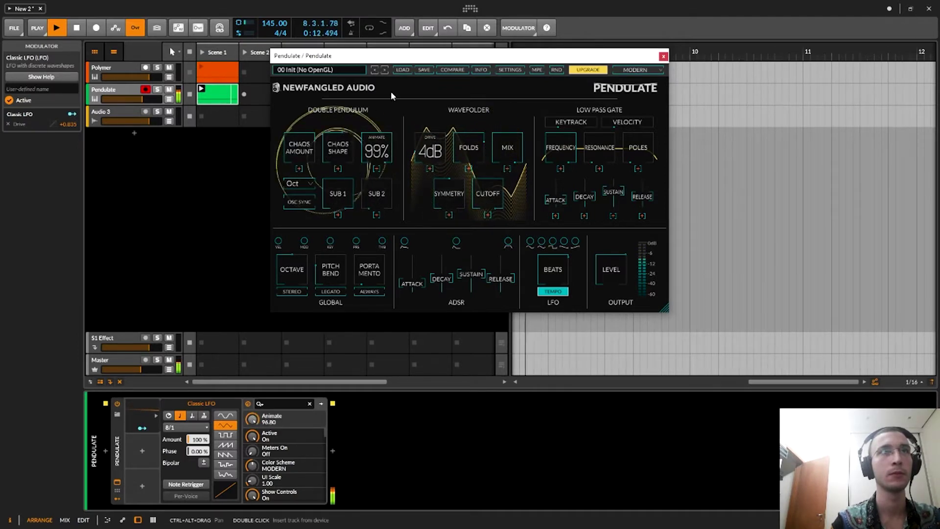
pyautogui.moveTo(307, 147); pyautogui.dragTo(311, 161)
pyautogui.moveTo(382, 154); pyautogui.dragTo(370, 195)
pyautogui.moveTo(301, 156); pyautogui.dragTo(349, 156)
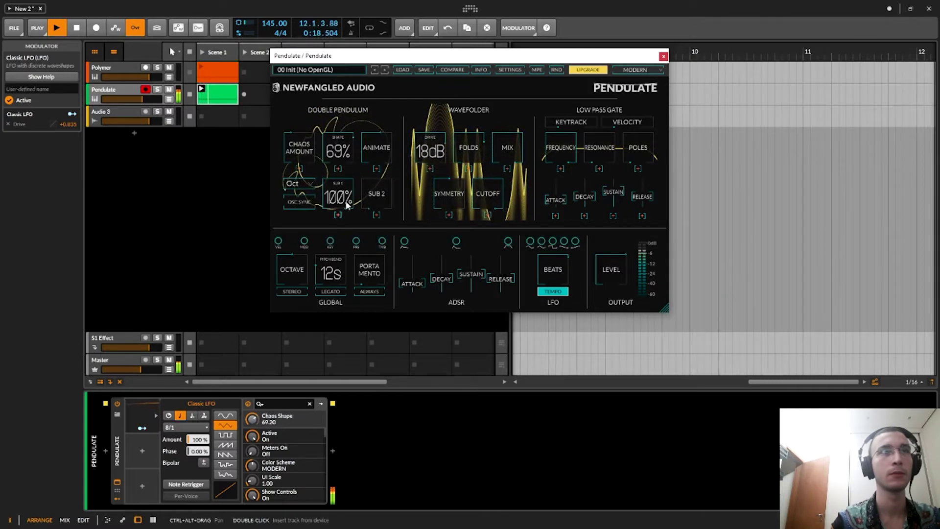
pyautogui.click(214, 218)
pyautogui.press('space')
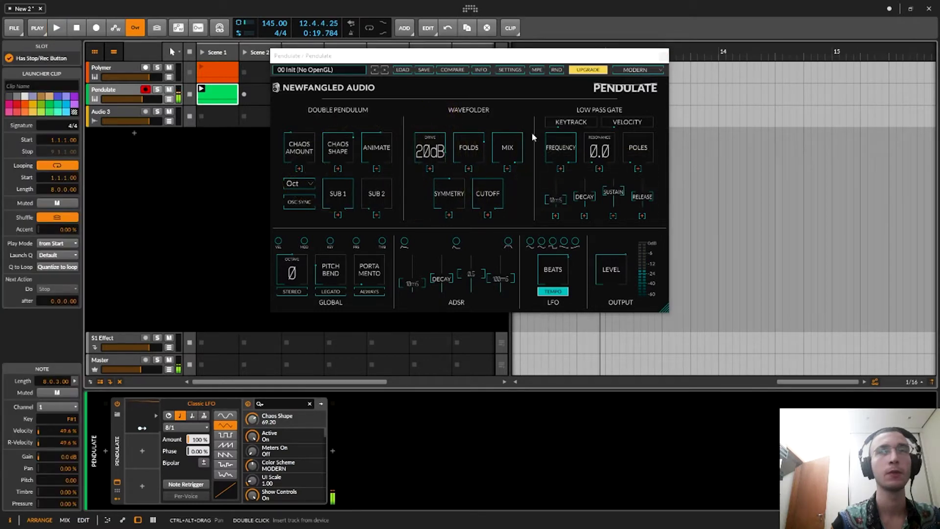
# Add a second Classic LFO running at 0.68 Hz to Pendulate's second slot and set Folds to about 2.0.
pyautogui.click(142, 451)
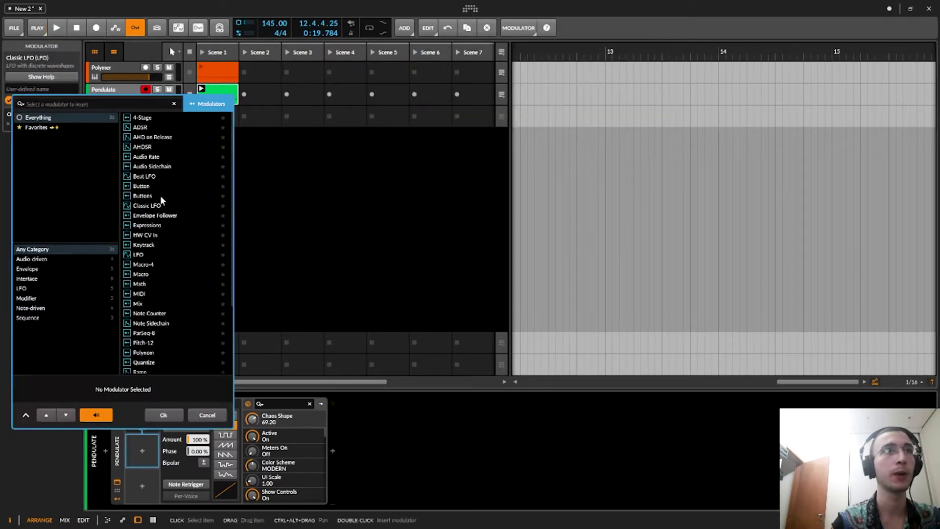
pyautogui.doubleClick(160, 204)
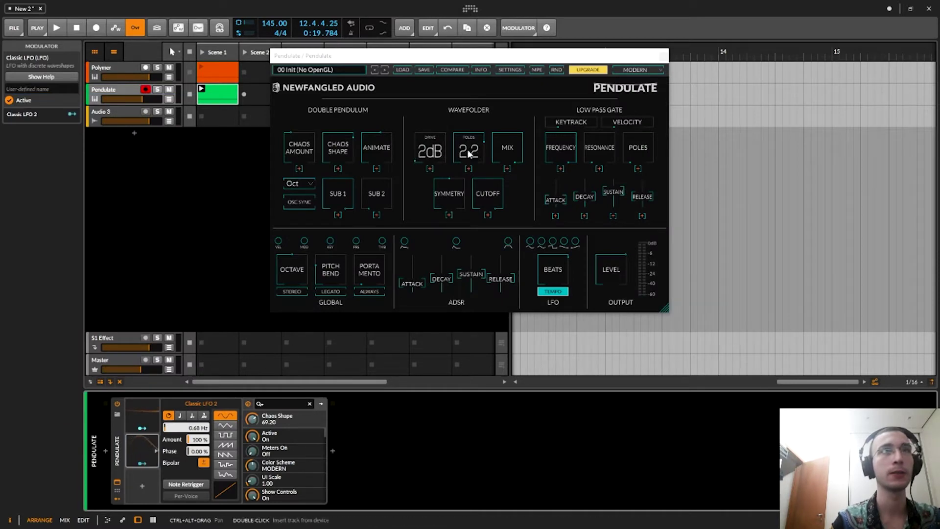
pyautogui.moveTo(477, 139); pyautogui.dragTo(480, 145)
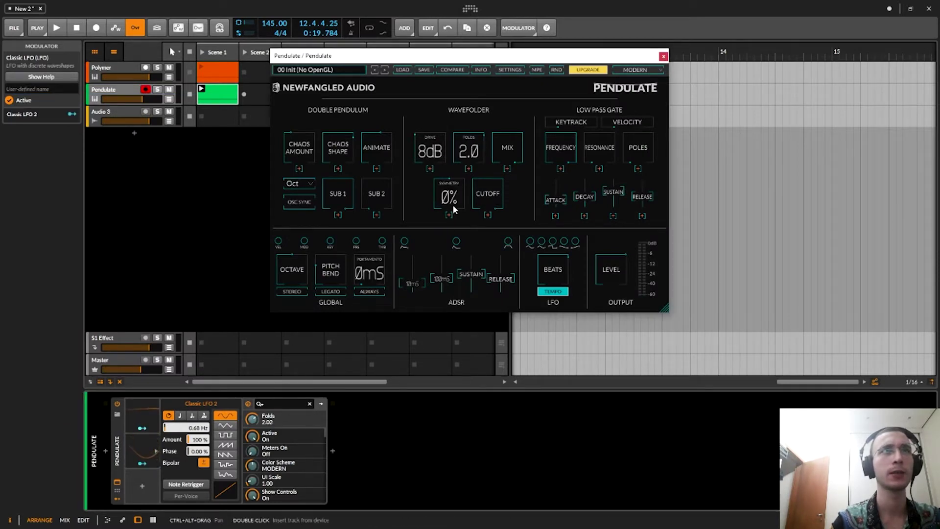
# Modulate the wavefolder's Symmetry from the second Classic LFO by +0.180 and audition the clip.
pyautogui.moveTo(252, 420); pyautogui.dragTo(253, 405)
pyautogui.press('space')
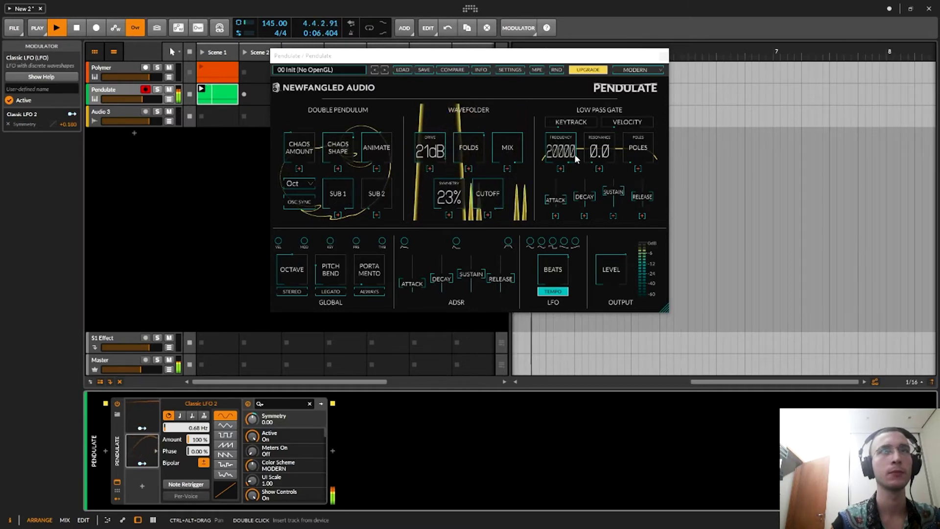
pyautogui.press('space')
# Adjust the low-pass gate's Resonance and Poles, and lower its Frequency to about 630 while the clip plays.
pyautogui.moveTo(607, 159); pyautogui.dragTo(641, 152)
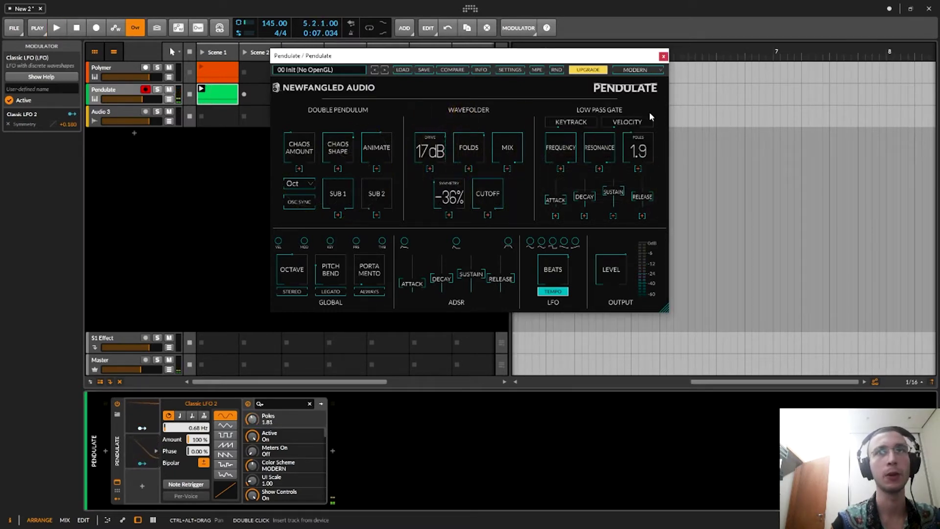
pyautogui.press('space')
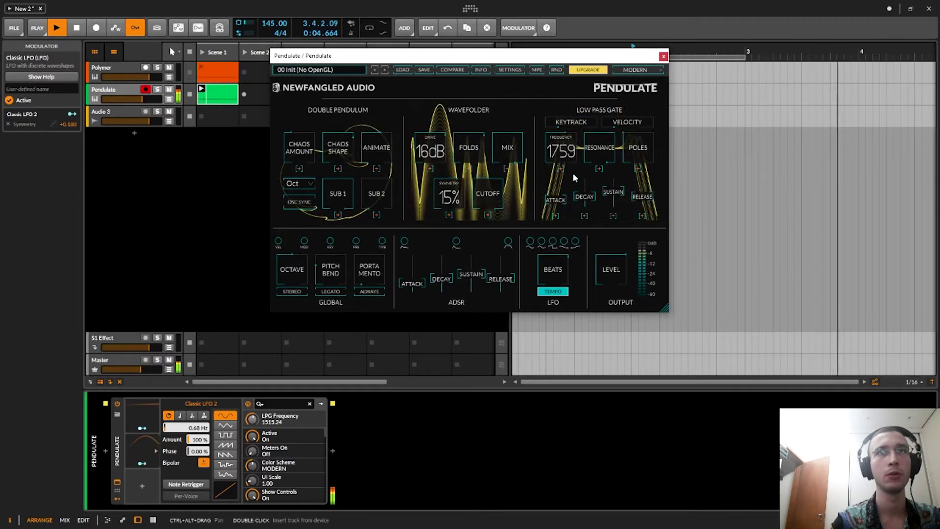
pyautogui.press('space')
# Add a third Classic LFO to Pendulate's third modulator slot, using the last waveform in the set at 1.04 Hz.
pyautogui.click(142, 485)
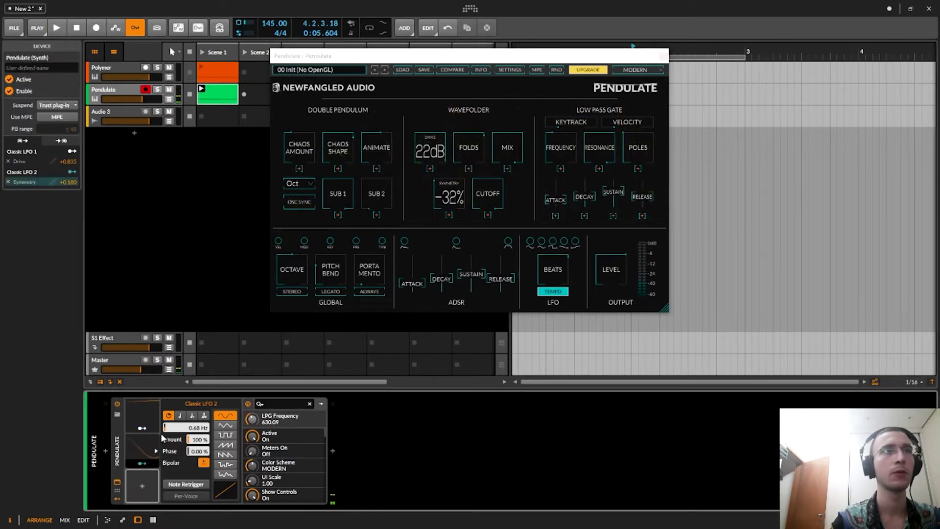
pyautogui.click(142, 485)
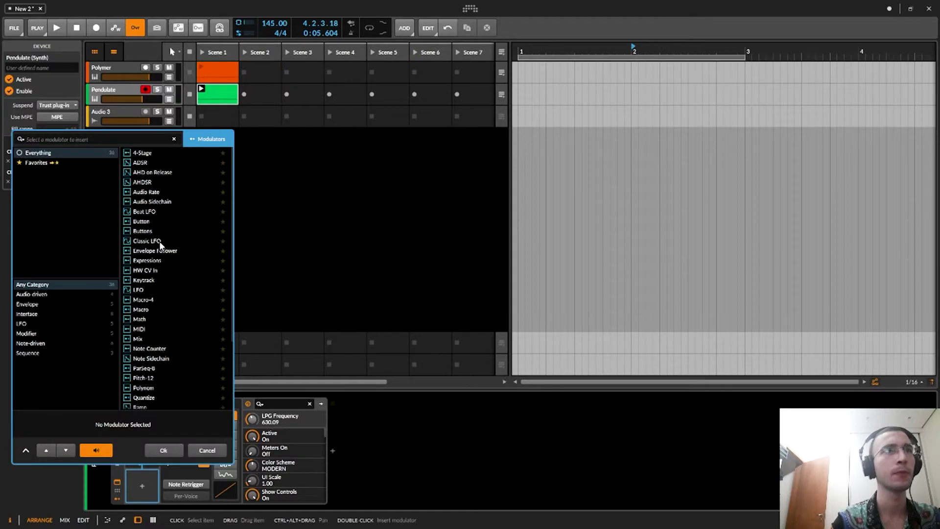
pyautogui.doubleClick(159, 241)
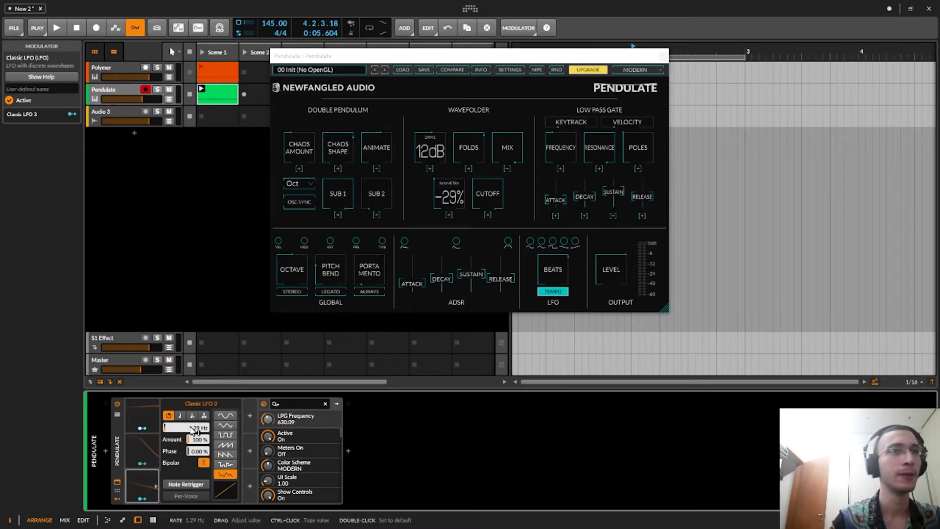
# Modulate the low-pass gate's Frequency from the third Classic LFO by +0.590 and set its base value to about 64.
pyautogui.click(146, 506)
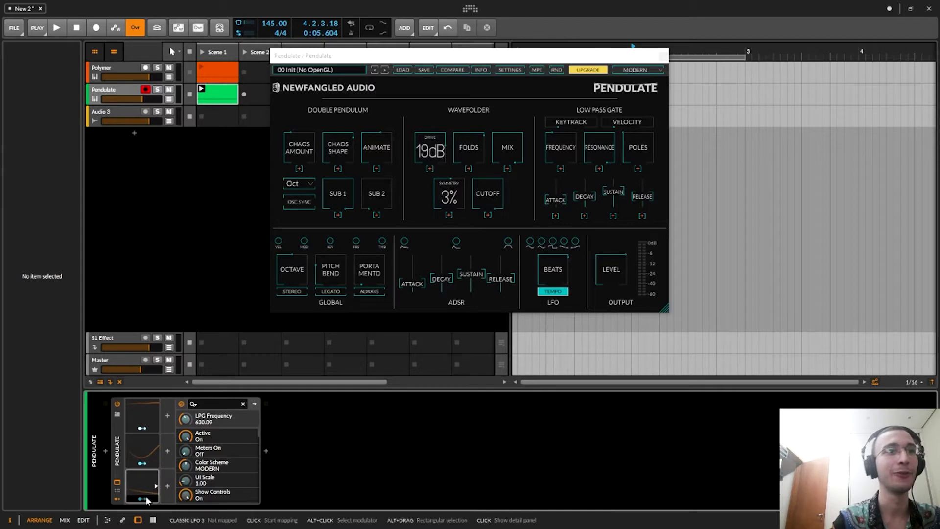
pyautogui.click(488, 272)
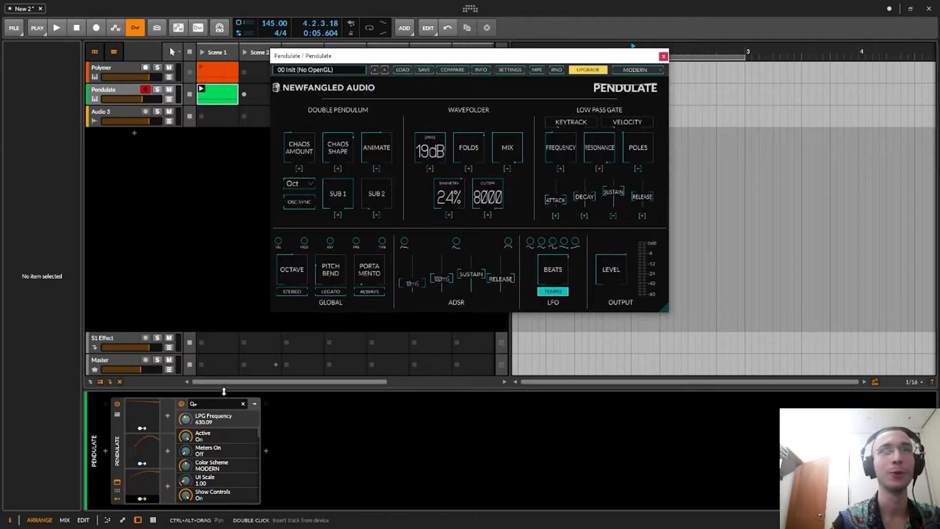
pyautogui.moveTo(186, 419); pyautogui.dragTo(188, 420)
pyautogui.click(146, 502)
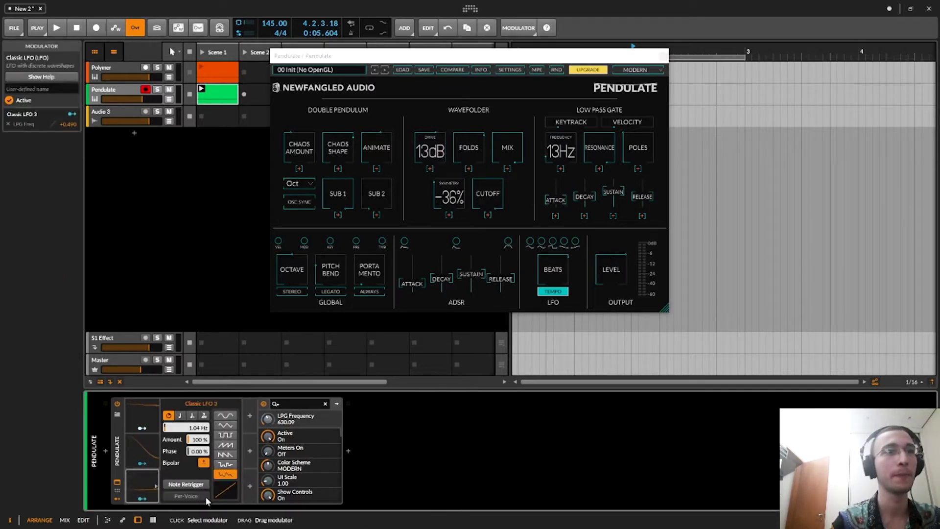
pyautogui.moveTo(268, 424); pyautogui.dragTo(268, 451)
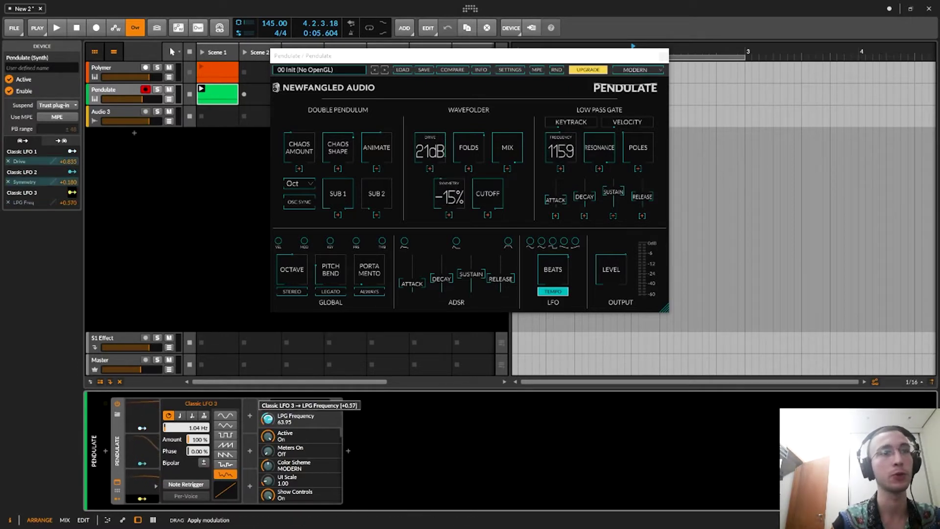
# Audition the clip and raise the third Classic LFO's rate to 1.89 Hz, with stopping playback at the end.
pyautogui.press('space')
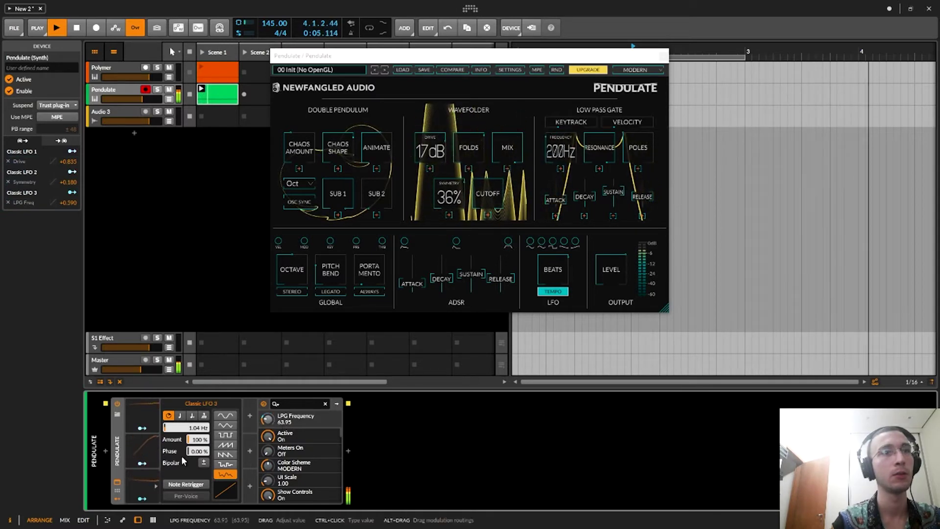
pyautogui.moveTo(173, 429); pyautogui.dragTo(175, 428)
pyautogui.scroll(4, 176, 431)
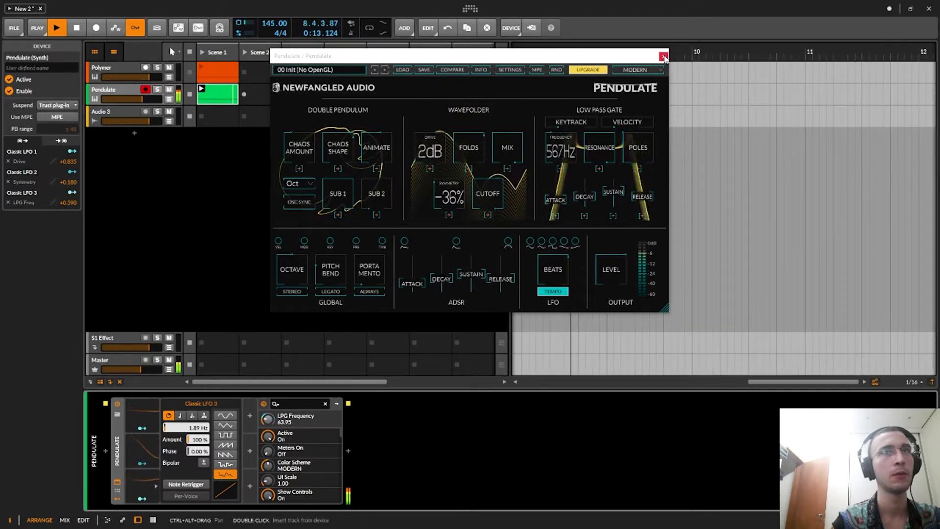
pyautogui.press('space')
# Add a Steps modulator to Pendulate in the first slot of the second modulator column.
pyautogui.click(135, 172)
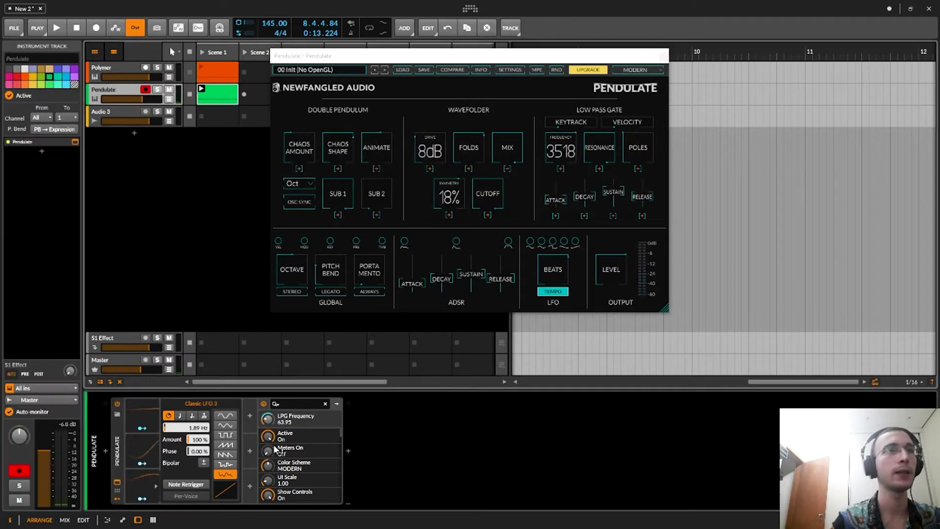
pyautogui.click(250, 416)
pyautogui.scroll(-3, 282, 283)
pyautogui.click(263, 284)
pyautogui.doubleClick(262, 284)
# Return the playback position to the start of the arrangement and reposition the Pendulate window clear of the device chain.
pyautogui.click(560, 51)
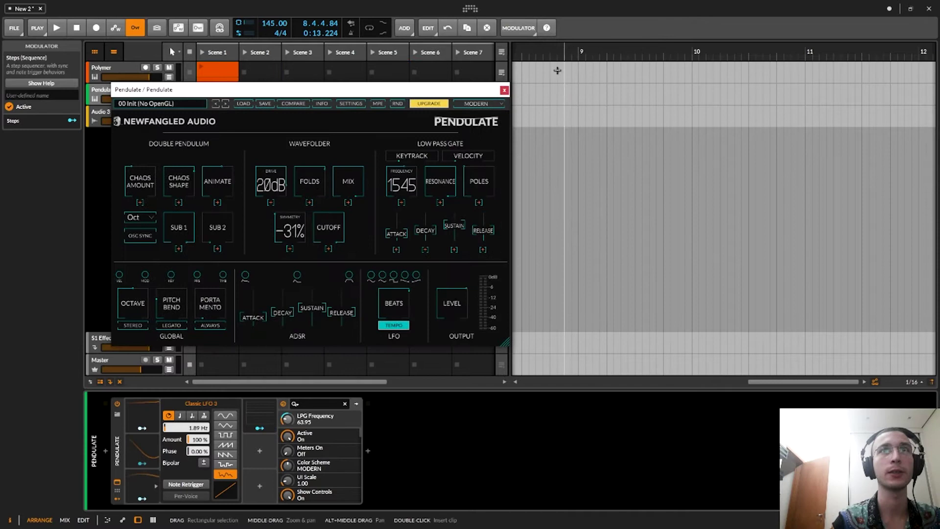
pyautogui.moveTo(572, 53); pyautogui.dragTo(672, 57)
pyautogui.click(520, 69)
pyautogui.moveTo(408, 87); pyautogui.dragTo(497, 39)
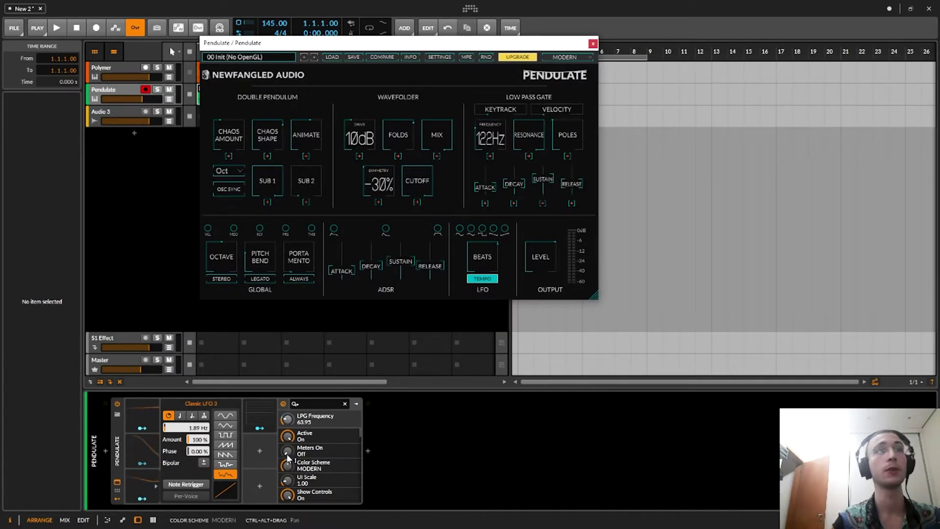
# Open the Steps modulator, randomize its values and reduce the pattern to 32 steps.
pyautogui.click(262, 407)
pyautogui.moveTo(204, 480); pyautogui.dragTo(264, 411)
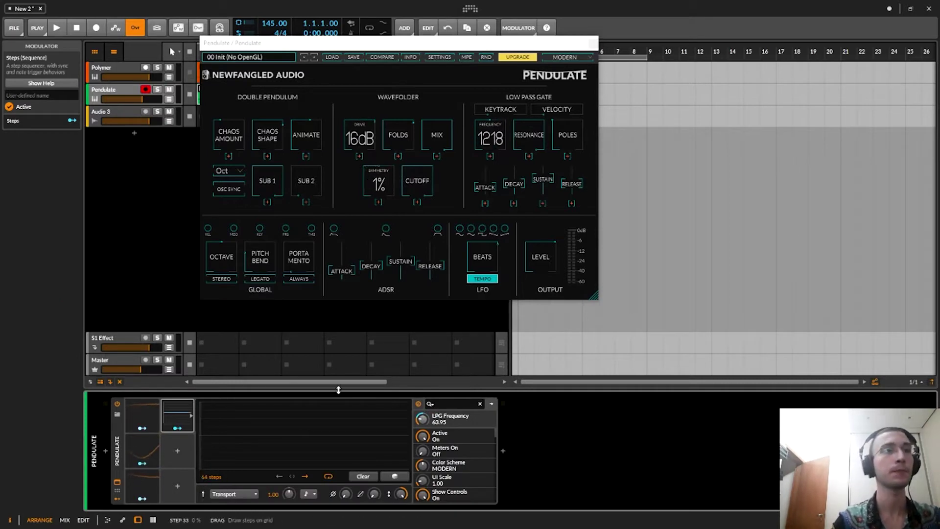
pyautogui.click(385, 477)
pyautogui.moveTo(206, 478); pyautogui.dragTo(206, 520)
pyautogui.click(181, 410)
pyautogui.click(181, 411)
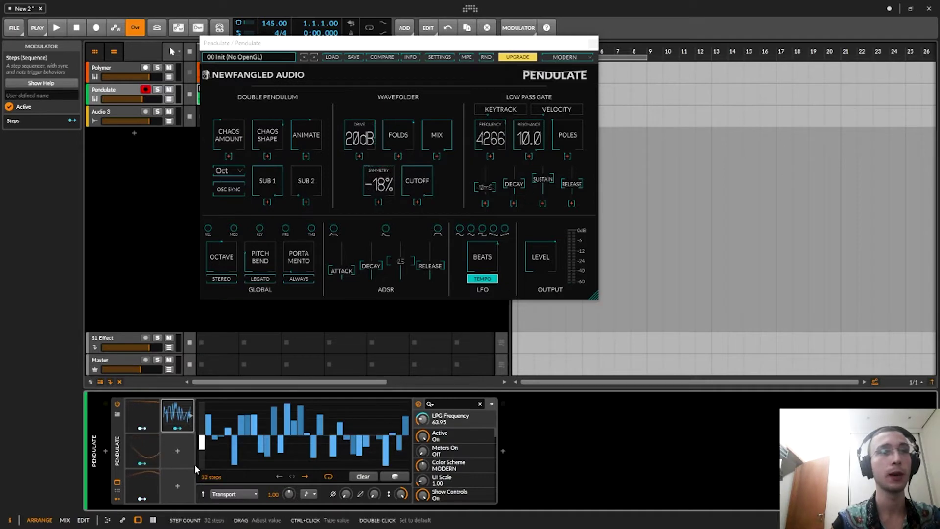
# Draw a freehand curve across the step values and replace it with a randomized pattern.
pyautogui.moveTo(229, 416); pyautogui.dragTo(330, 449)
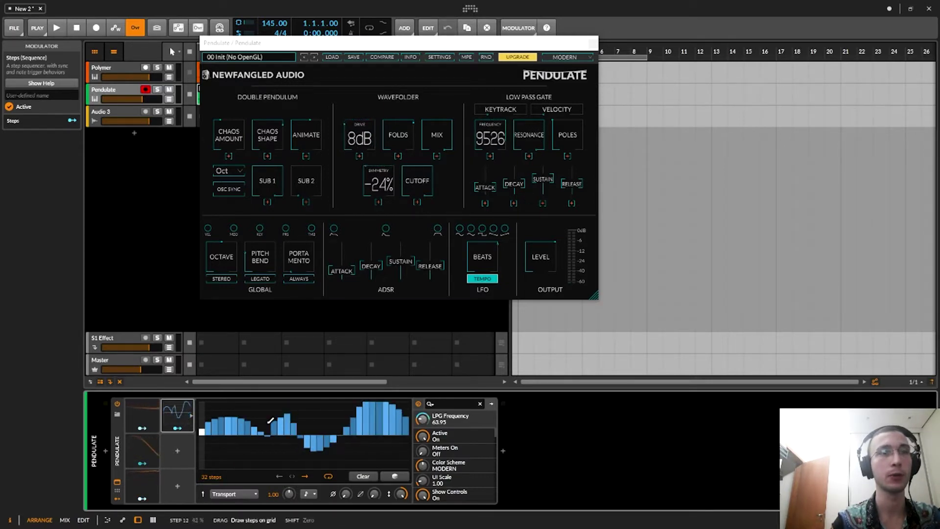
pyautogui.click(404, 476)
pyautogui.click(404, 477)
pyautogui.click(404, 477)
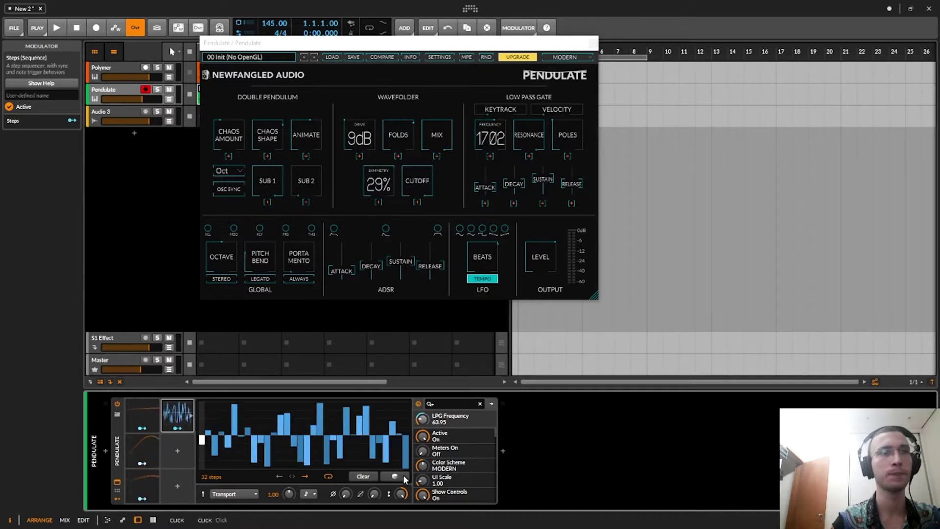
pyautogui.click(404, 477)
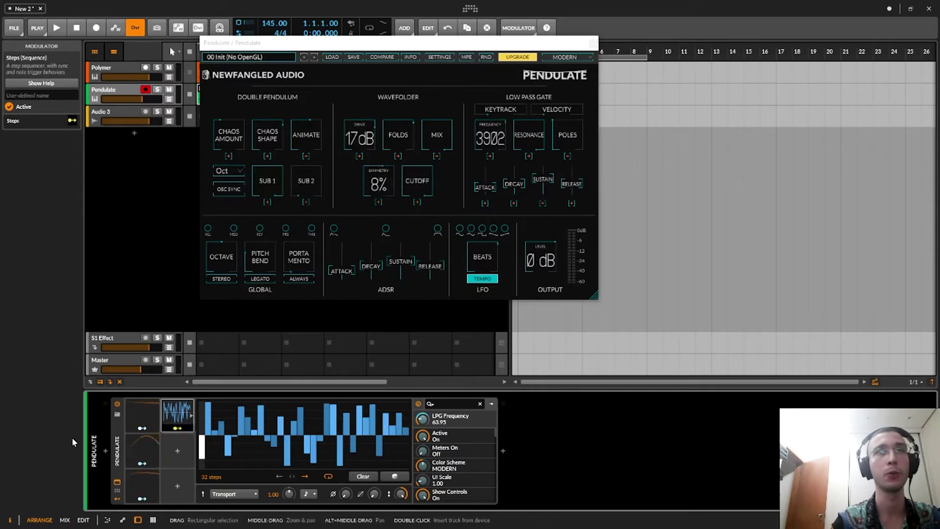
# Lower Pendulate's output Level to -100 and modulate it from the Steps modulator by +0.765 with playback running.
pyautogui.moveTo(540, 261); pyautogui.dragTo(531, 296)
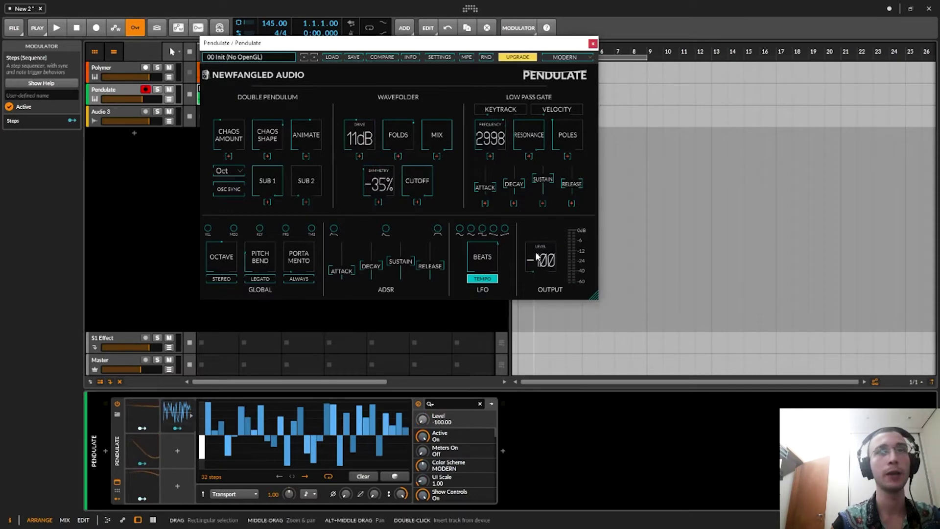
pyautogui.click(169, 414)
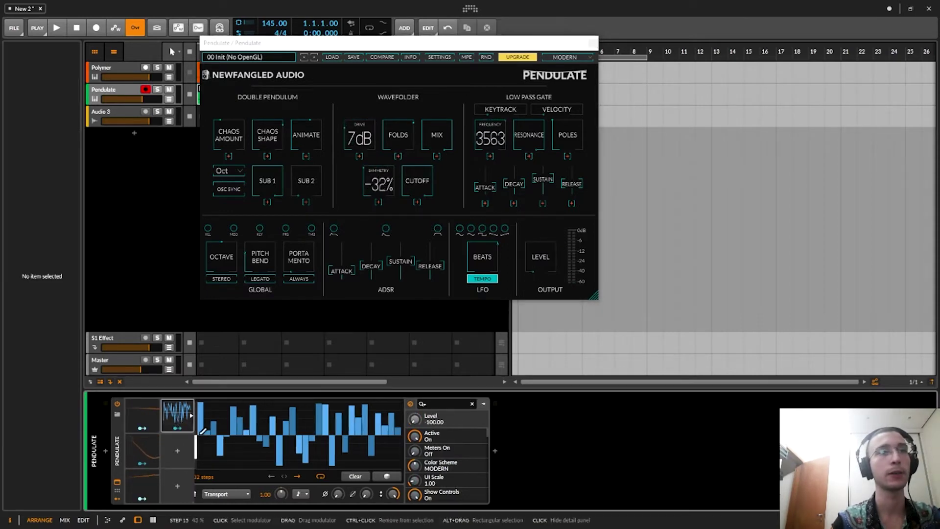
pyautogui.click(169, 414)
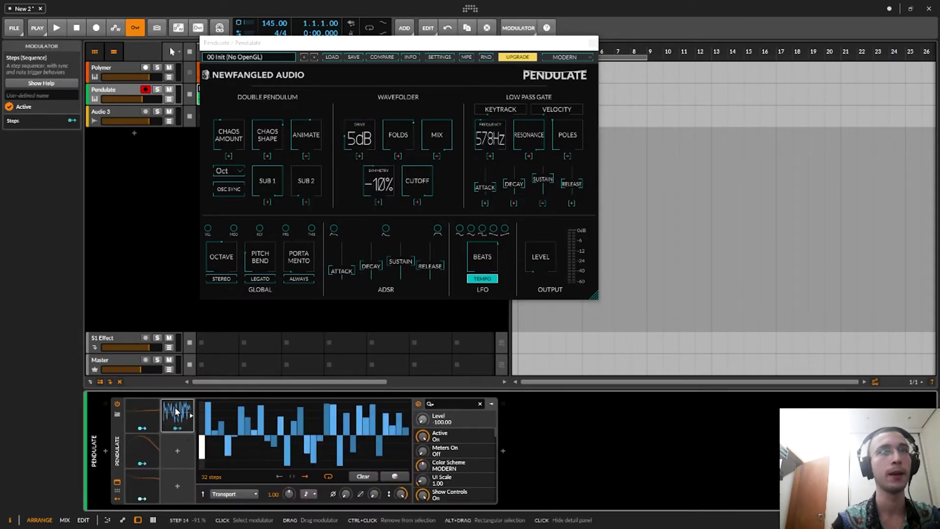
pyautogui.click(177, 428)
pyautogui.click(537, 257)
pyautogui.moveTo(426, 425); pyautogui.dragTo(426, 406)
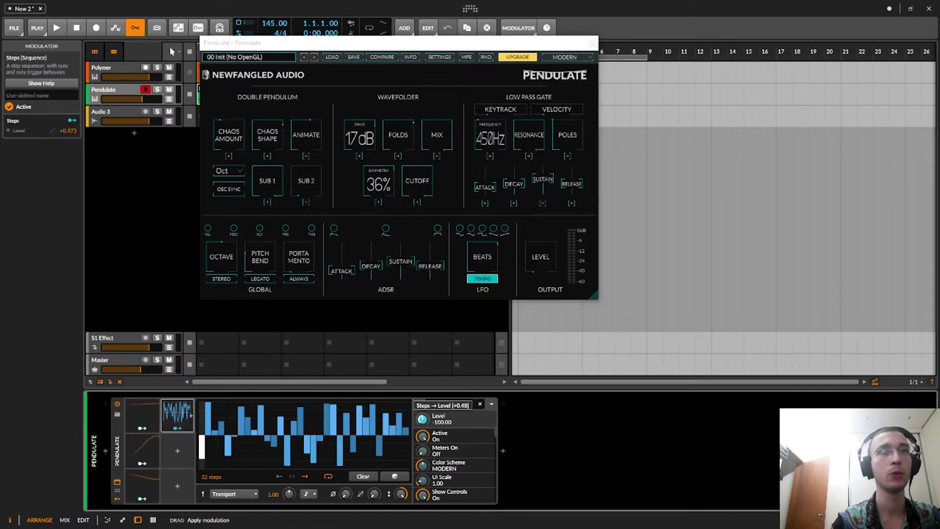
pyautogui.press('space')
pyautogui.click(180, 428)
# Adjust Folds, Sub 2, Animate and Chaos Amount, and set Chaos Shape to about 77% while the clip plays.
pyautogui.moveTo(399, 138); pyautogui.dragTo(417, 109)
pyautogui.moveTo(270, 141); pyautogui.dragTo(271, 145)
pyautogui.moveTo(300, 183); pyautogui.dragTo(295, 257)
pyautogui.moveTo(307, 141)
pyautogui.mouseDown()
pyautogui.moveTo(319, 100)
pyautogui.moveTo(314, 185)
pyautogui.moveTo(286, 168)
pyautogui.moveTo(277, 100)
pyautogui.moveTo(308, 149)
pyautogui.mouseUp()
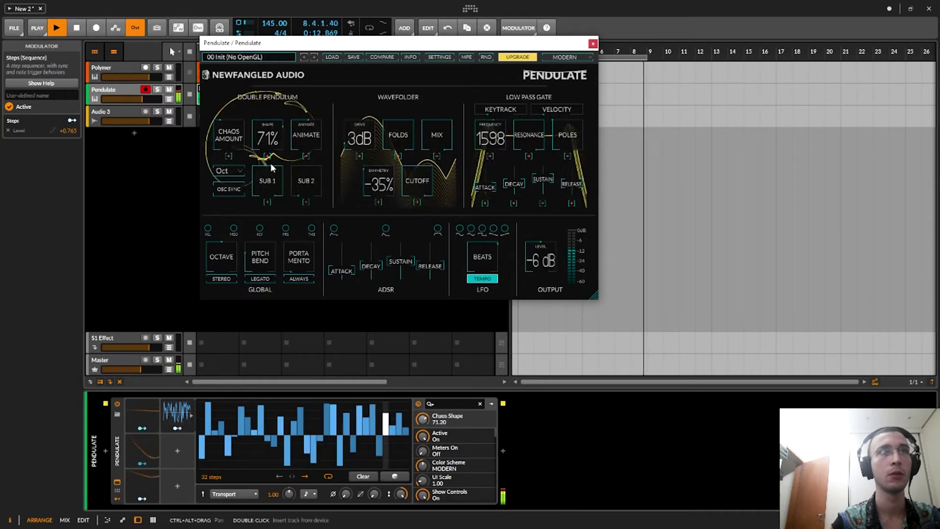
pyautogui.moveTo(230, 141); pyautogui.dragTo(237, 118)
pyautogui.moveTo(262, 135); pyautogui.dragTo(272, 152)
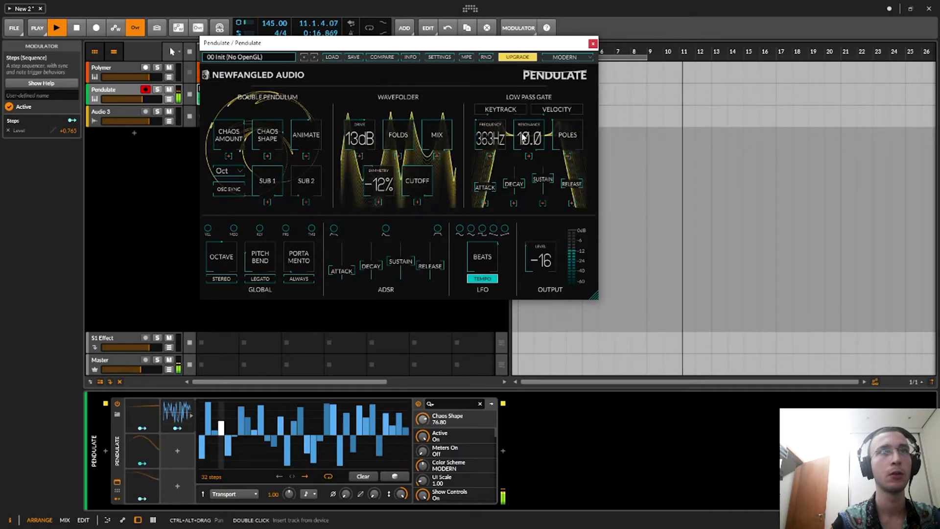
# Close the Pendulate window, insert a Delay-2 device after Pendulate and lower its Mix.
pyautogui.click(592, 43)
pyautogui.click(504, 450)
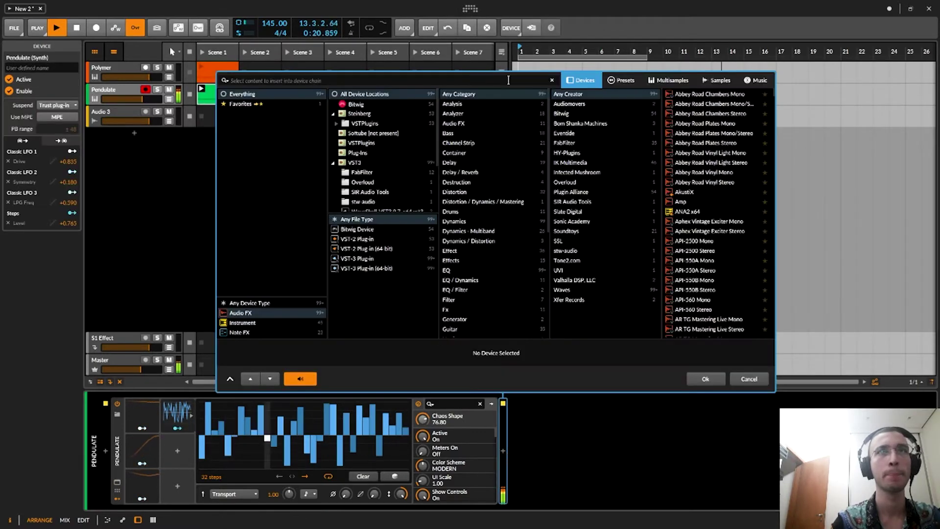
pyautogui.write('de')
pyautogui.doubleClick(692, 153)
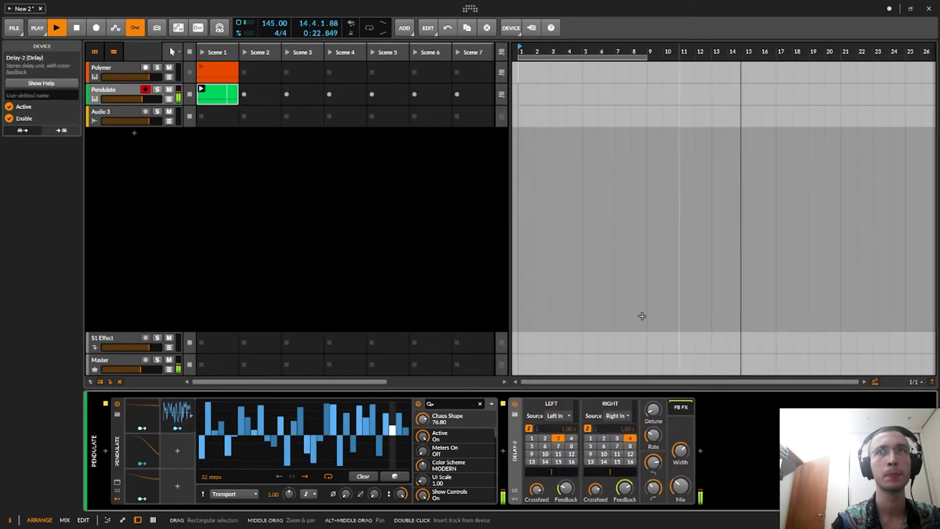
pyautogui.moveTo(687, 491); pyautogui.dragTo(687, 514)
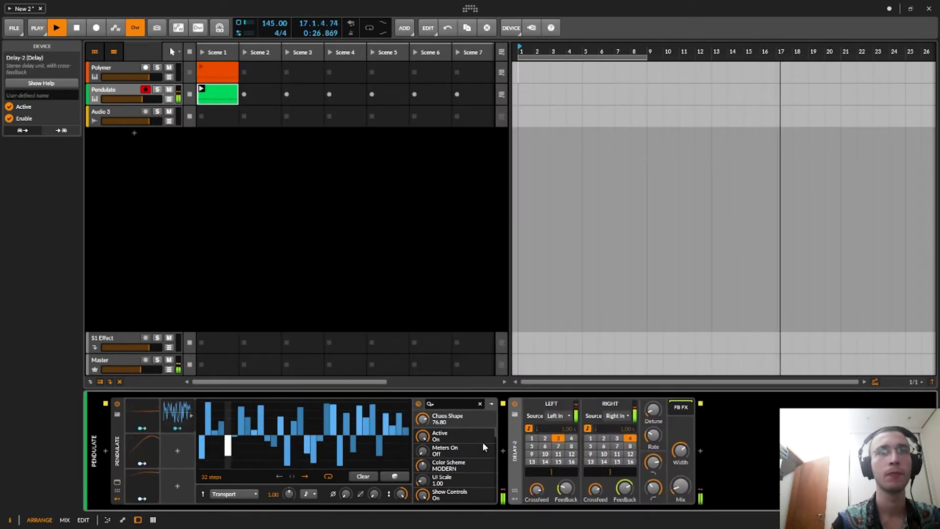
# Reopen the Pendulate window, adjust the wavefolder's Symmetry and the Chaos Amount, and set Folds to about 1.9.
pyautogui.click(116, 91)
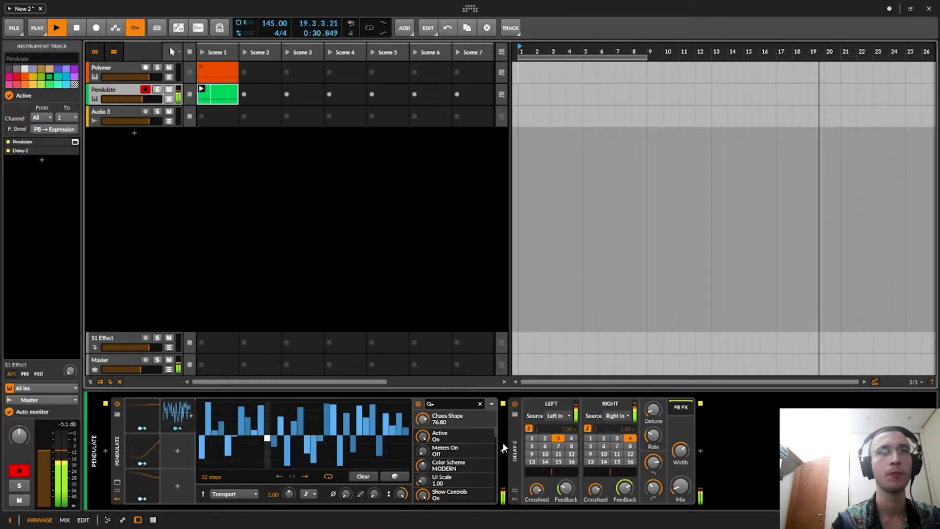
pyautogui.click(117, 482)
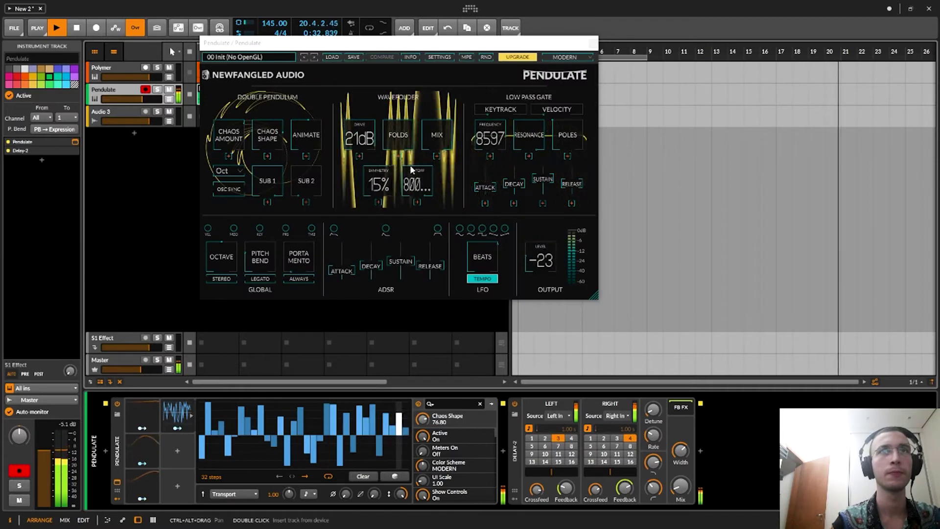
pyautogui.moveTo(383, 171); pyautogui.dragTo(386, 201)
pyautogui.moveTo(406, 146); pyautogui.dragTo(402, 180)
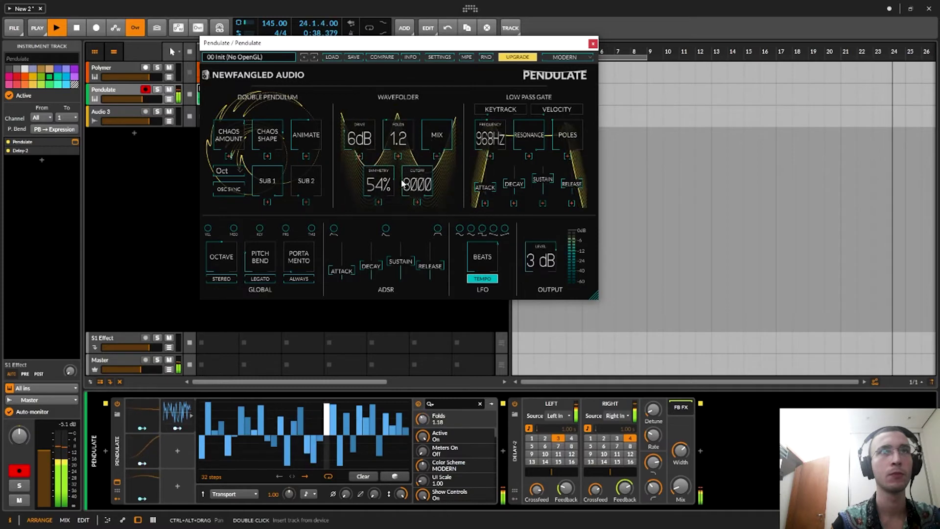
pyautogui.doubleClick(406, 136)
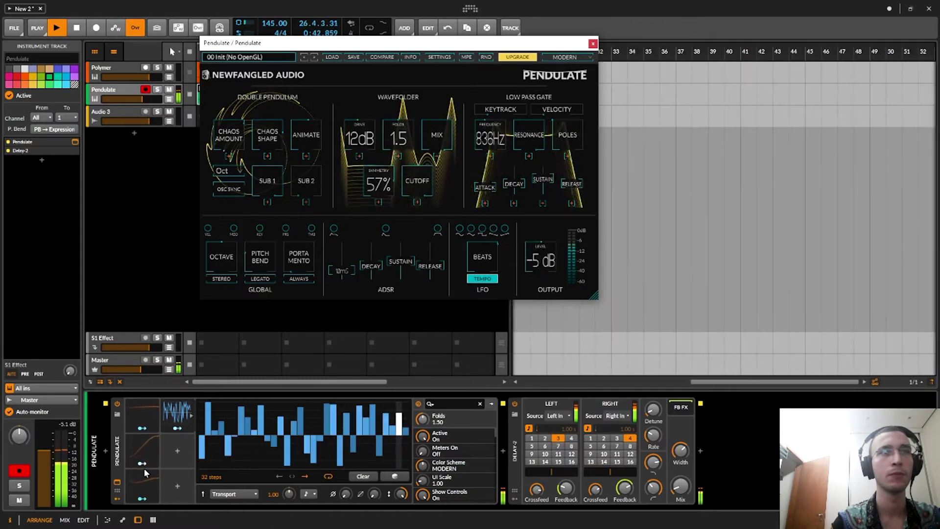
pyautogui.moveTo(241, 128); pyautogui.dragTo(243, 162)
pyautogui.click(400, 143)
pyautogui.moveTo(400, 143); pyautogui.dragTo(411, 136)
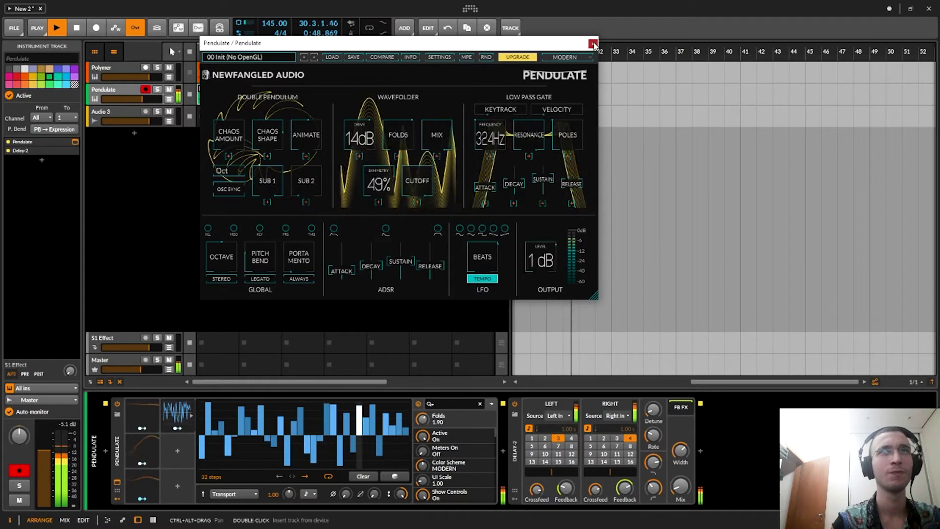
# Close the Pendulate window, stop playback and open the Pendulate clip in the note editor to examine its held note.
pyautogui.click(593, 43)
pyautogui.press('space')
pyautogui.doubleClick(220, 98)
pyautogui.moveTo(247, 416); pyautogui.dragTo(253, 392)
pyautogui.click(253, 393)
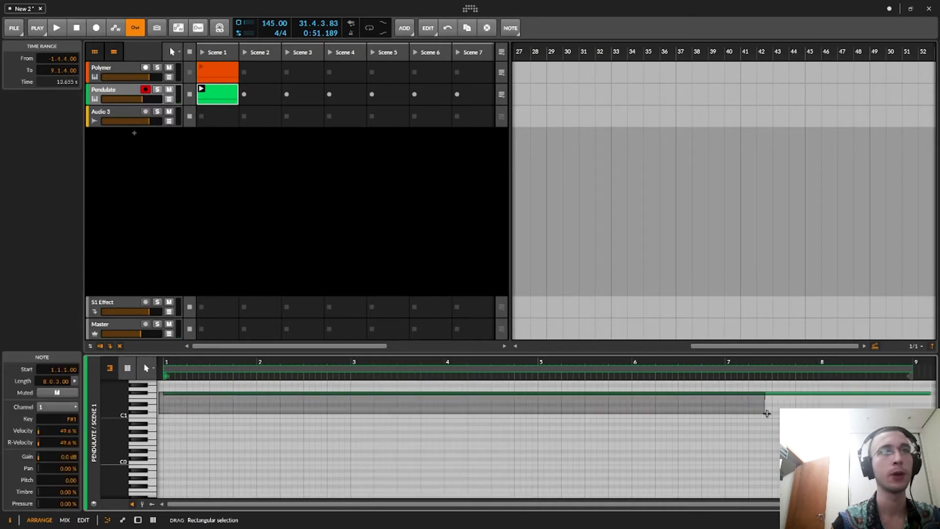
pyautogui.click(754, 402)
# Return to the Pendulate track's device chain and toggle the plug-in window open and closed.
pyautogui.doubleClick(123, 90)
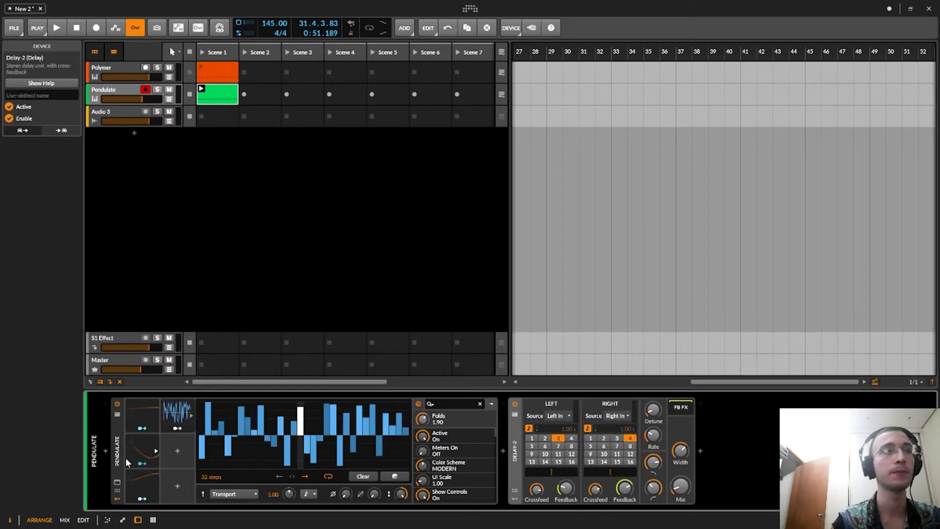
pyautogui.click(117, 492)
pyautogui.click(117, 492)
pyautogui.click(117, 483)
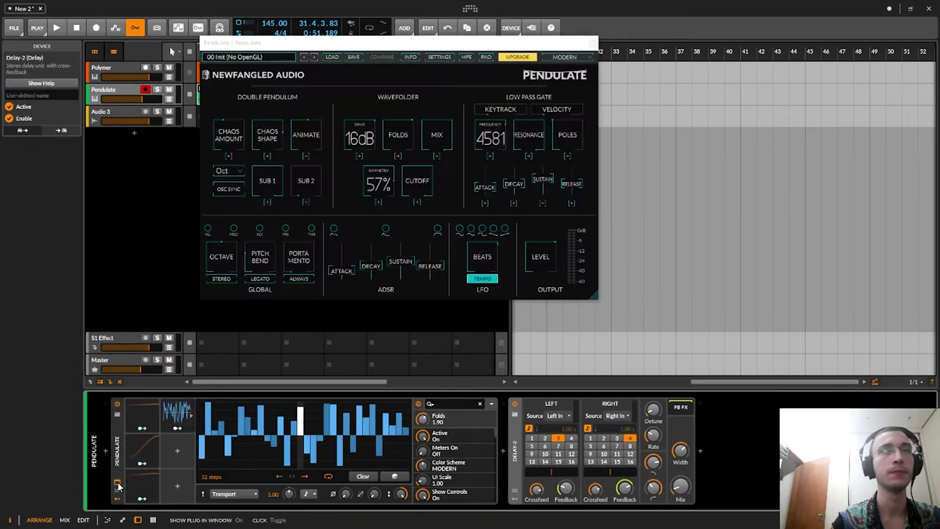
pyautogui.click(118, 483)
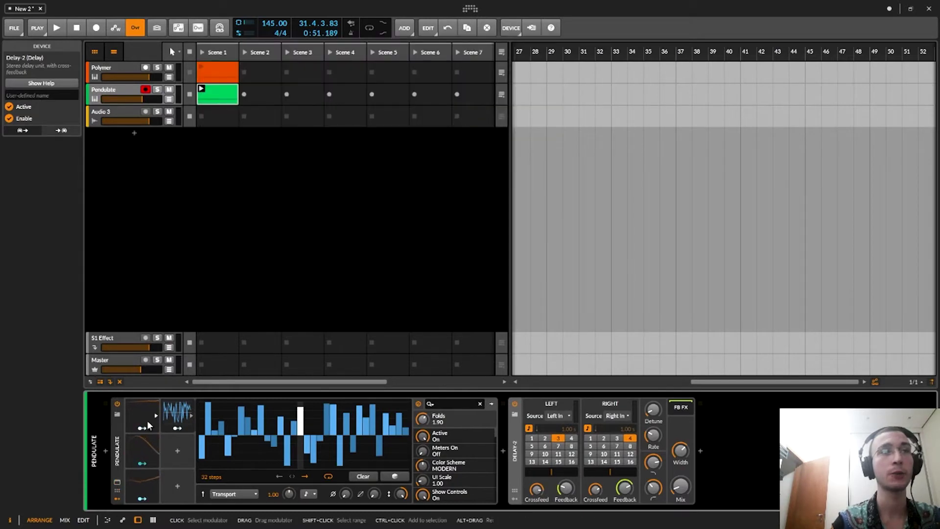
# Play the Pendulate clip and switch off the Delay-2 device, ending with playback stopped.
pyautogui.press('space')
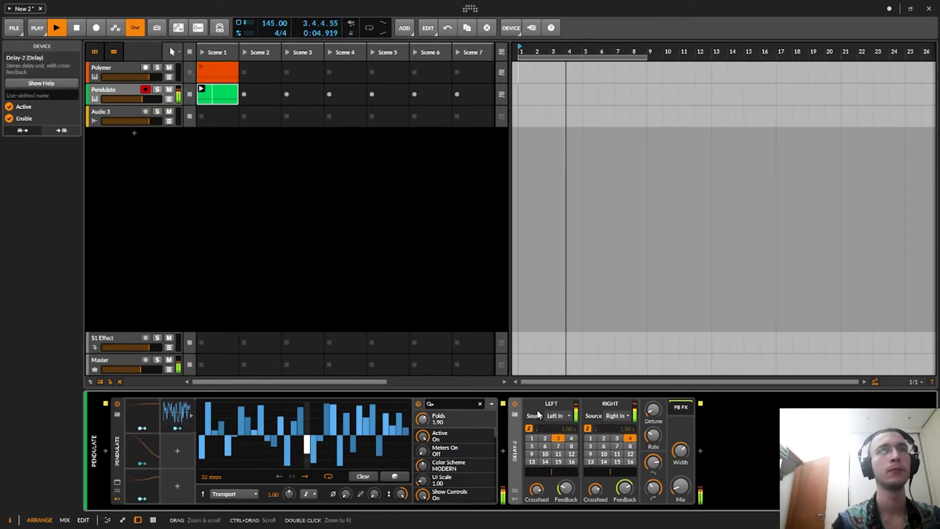
pyautogui.click(514, 404)
pyautogui.press('space')
# Copy the Pendulate clip to its Scene 2 slot and bounce the copy in place.
pyautogui.rightClick(214, 95)
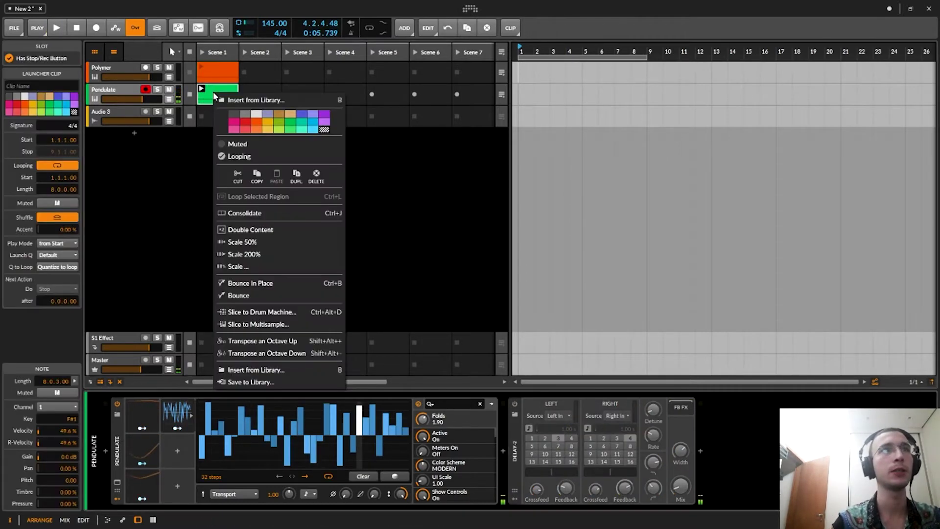
pyautogui.click(219, 89)
pyautogui.keyDown('ctrl'); pyautogui.moveTo(219, 89); pyautogui.dragTo(258, 91); pyautogui.keyUp('ctrl')
pyautogui.rightClick(256, 90)
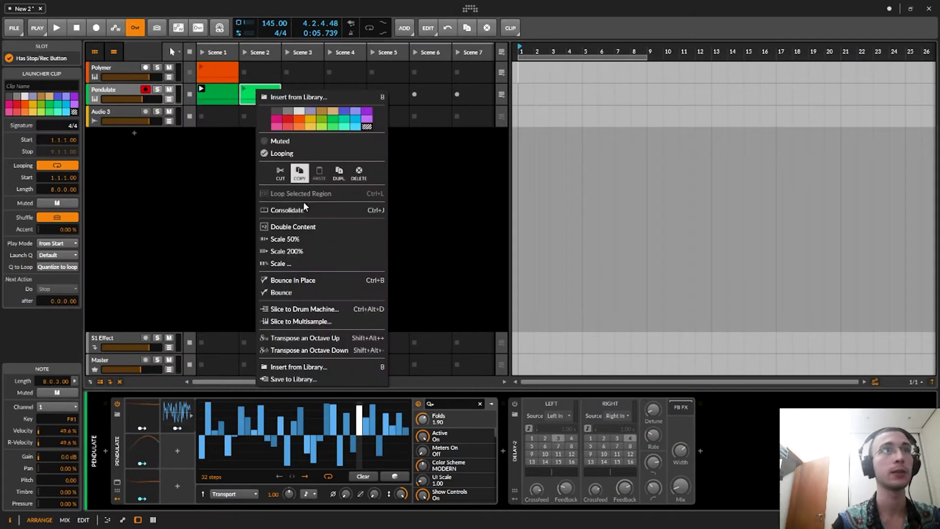
pyautogui.click(327, 280)
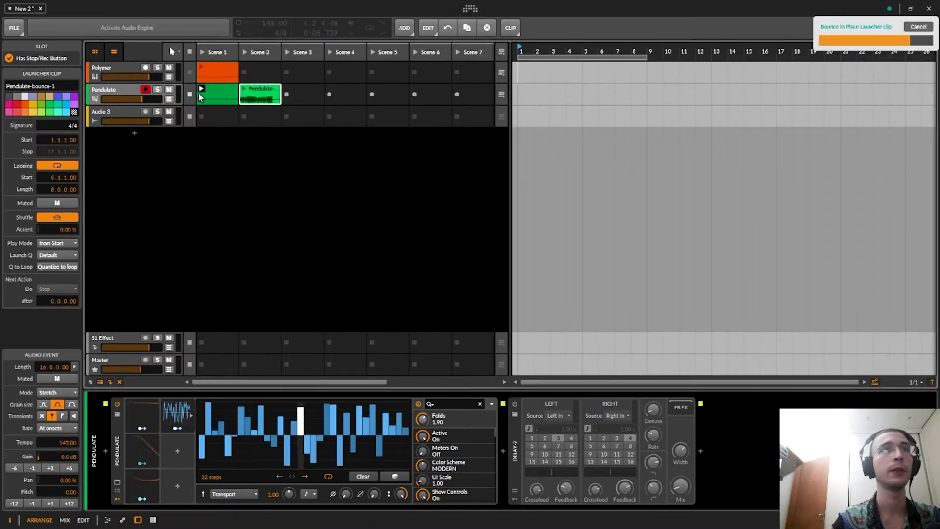
# Play the original Scene 1 clip and the bounced Scene 2 clip on the Pendulate track to compare them.
pyautogui.click(106, 91)
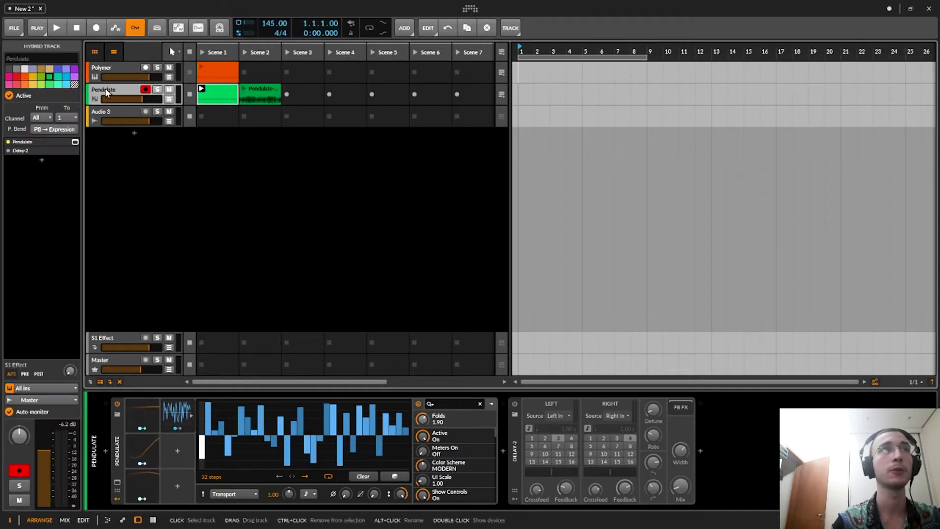
pyautogui.click(203, 94)
pyautogui.click(201, 89)
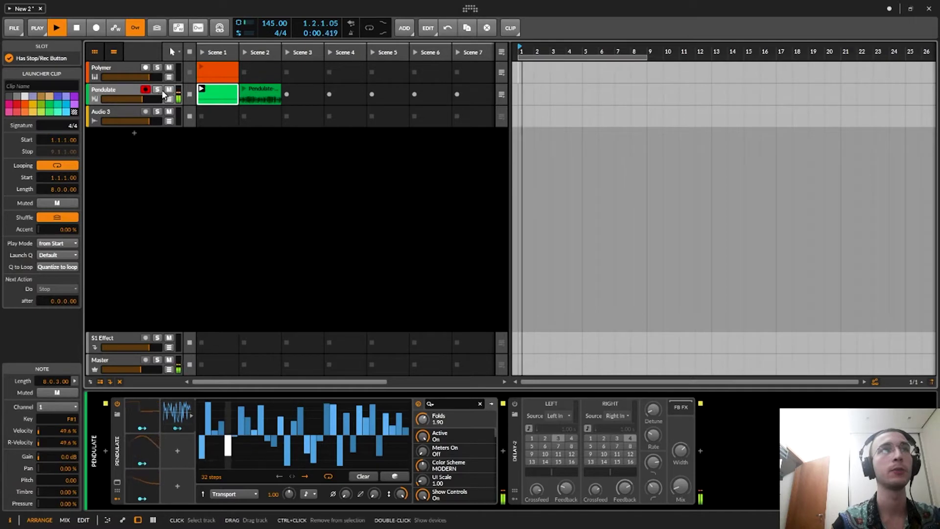
pyautogui.click(157, 90)
pyautogui.click(157, 90)
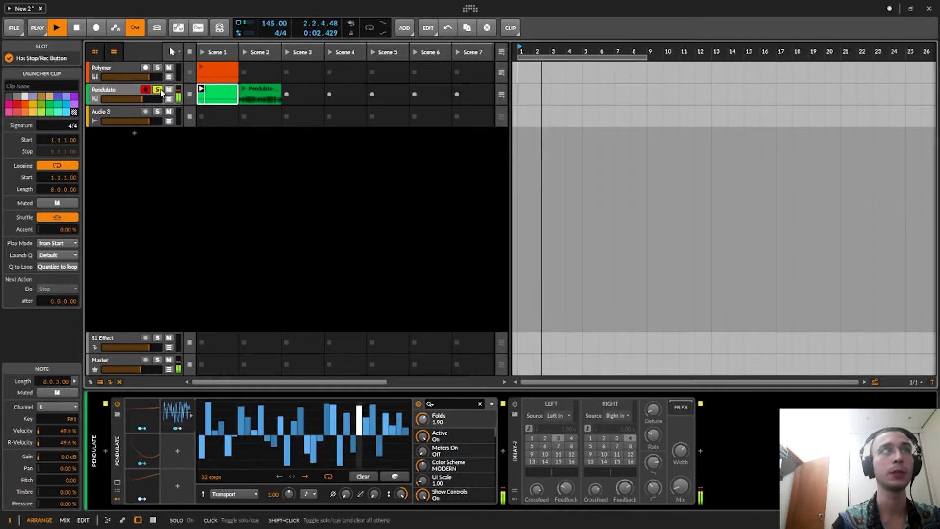
pyautogui.click(241, 89)
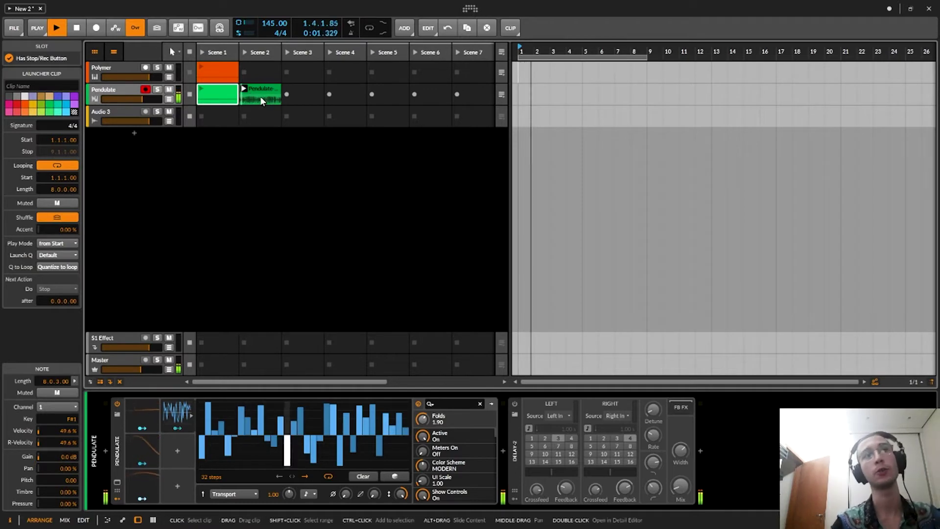
# Open the bounced clip in the detail editor, stop playback and split its audio into several events between beats 1.3 and 4.3.
pyautogui.doubleClick(259, 90)
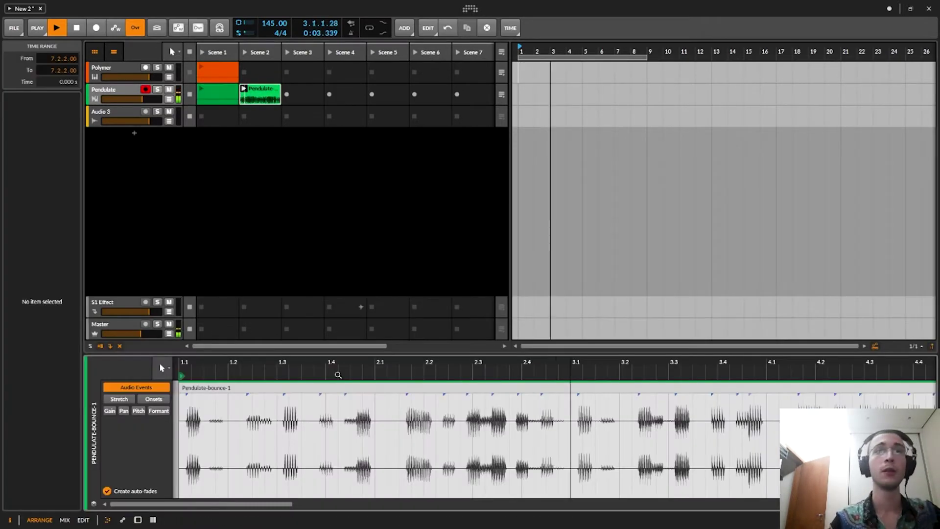
pyautogui.press('space')
pyautogui.moveTo(239, 443); pyautogui.dragTo(274, 438)
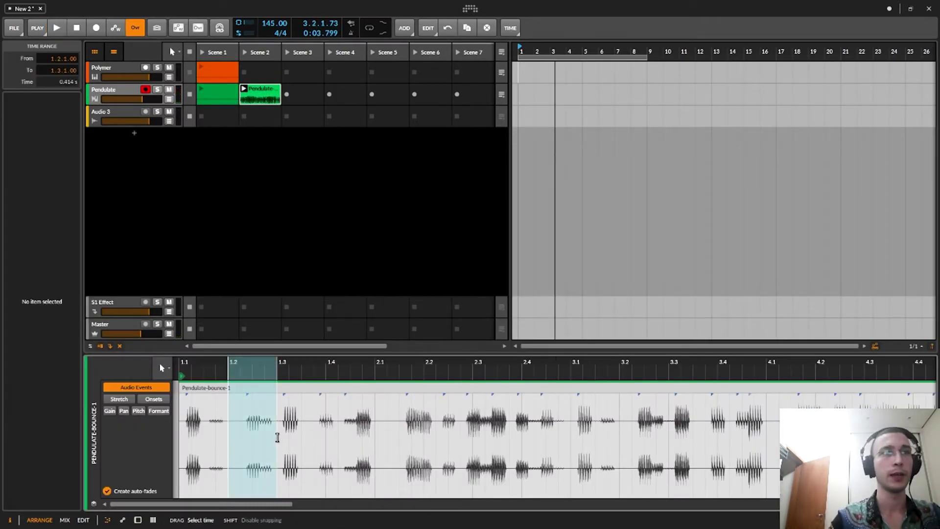
pyautogui.click(251, 390)
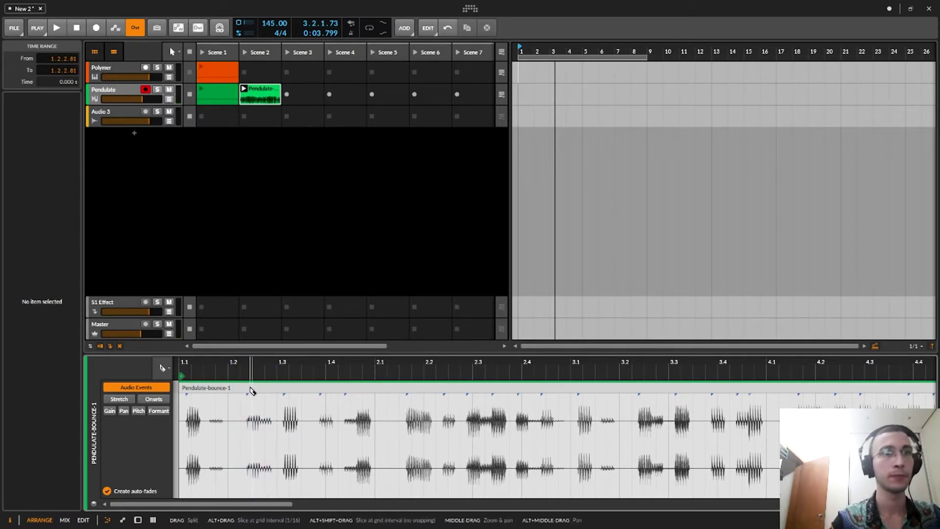
pyautogui.moveTo(277, 440); pyautogui.dragTo(281, 439)
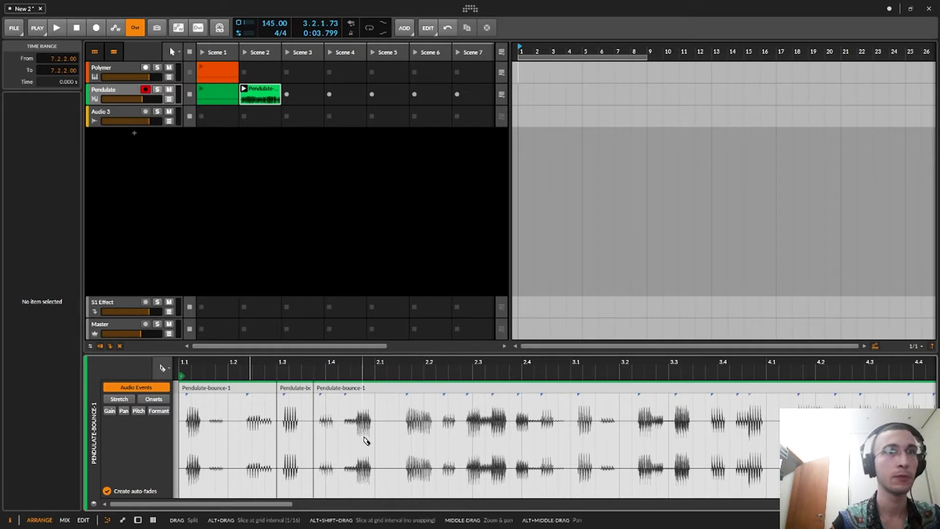
pyautogui.click(435, 440)
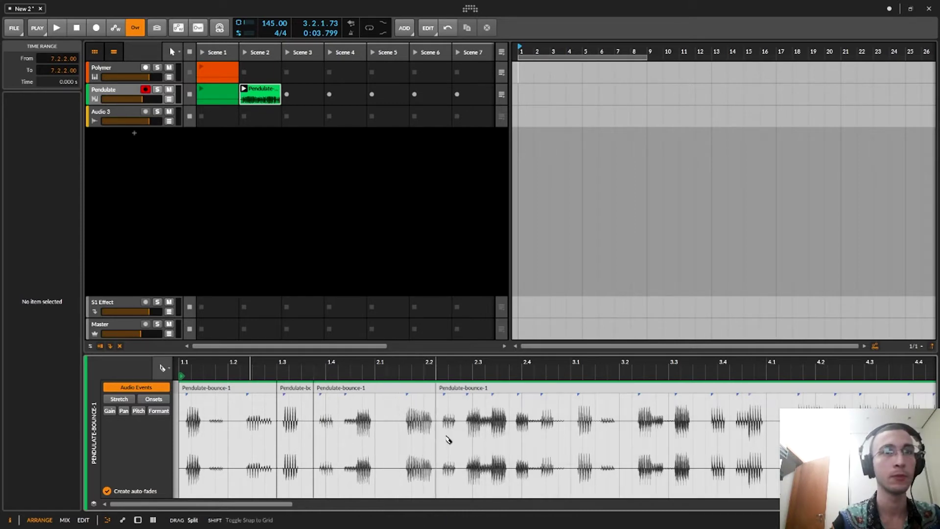
pyautogui.click(570, 440)
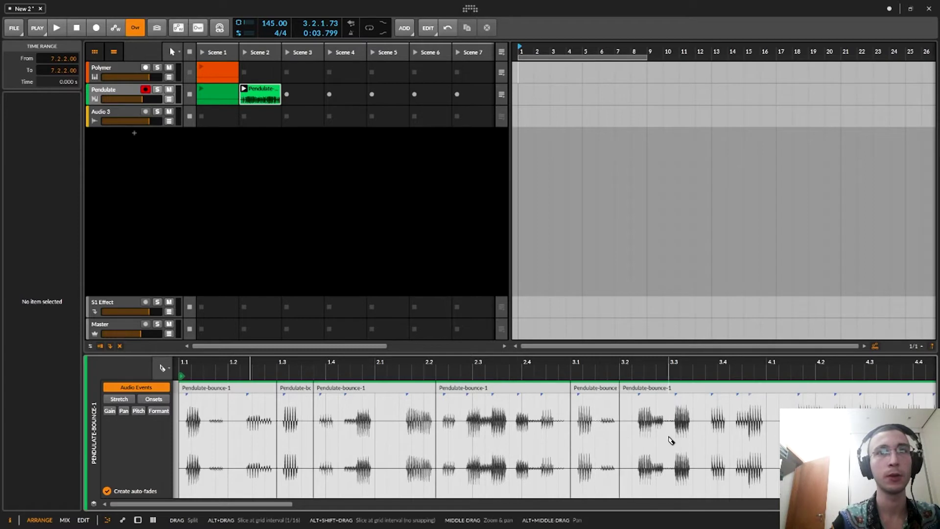
pyautogui.click(705, 442)
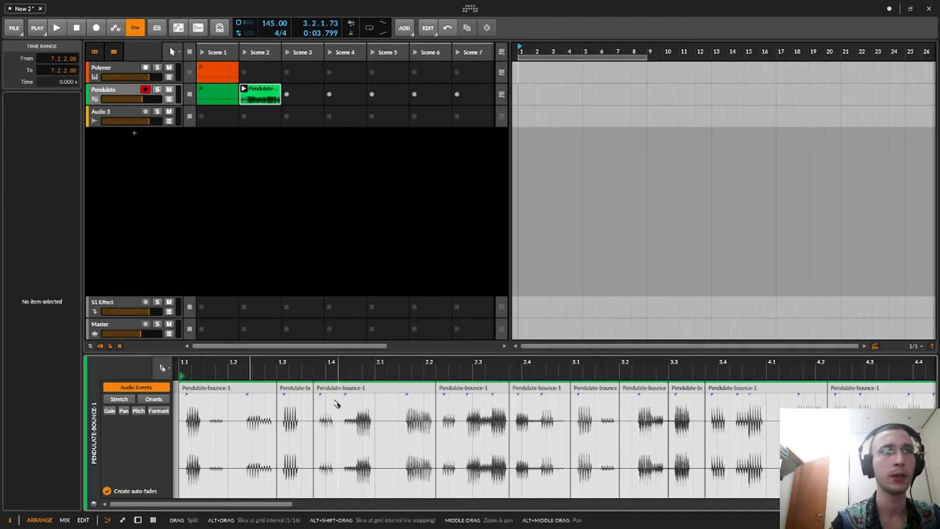
# Mute the split audio events starting at beats 1.3, 3.1 and 3.3, and the one spanning beat 2.3.
pyautogui.click(302, 391)
pyautogui.hotkey('alt', 'm')
pyautogui.click(470, 392)
pyautogui.hotkey('alt', 'm')
pyautogui.click(594, 389)
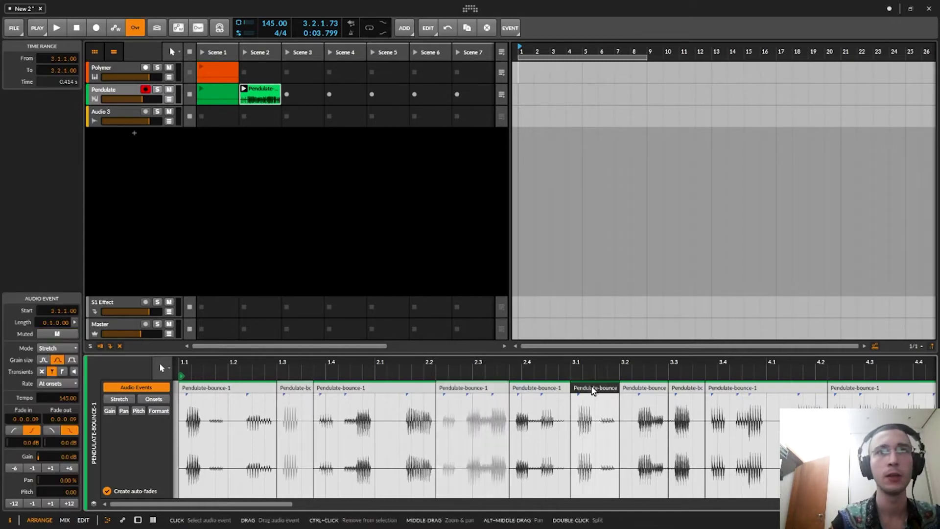
pyautogui.click(683, 390)
pyautogui.press('m')
pyautogui.click(607, 389)
pyautogui.press('m')
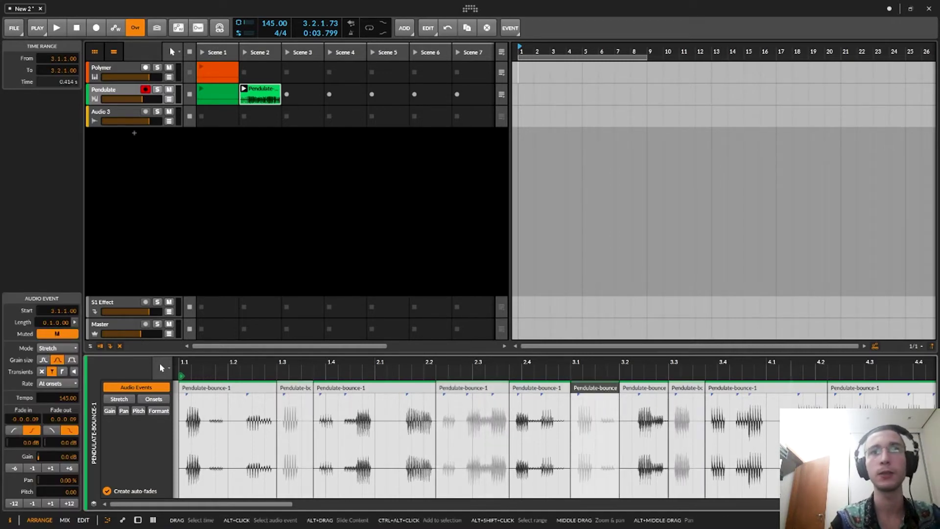
# Set the bounced clip's loop to four bars, from bar 1 to bar 5, and play it.
pyautogui.moveTo(780, 372); pyautogui.dragTo(715, 408)
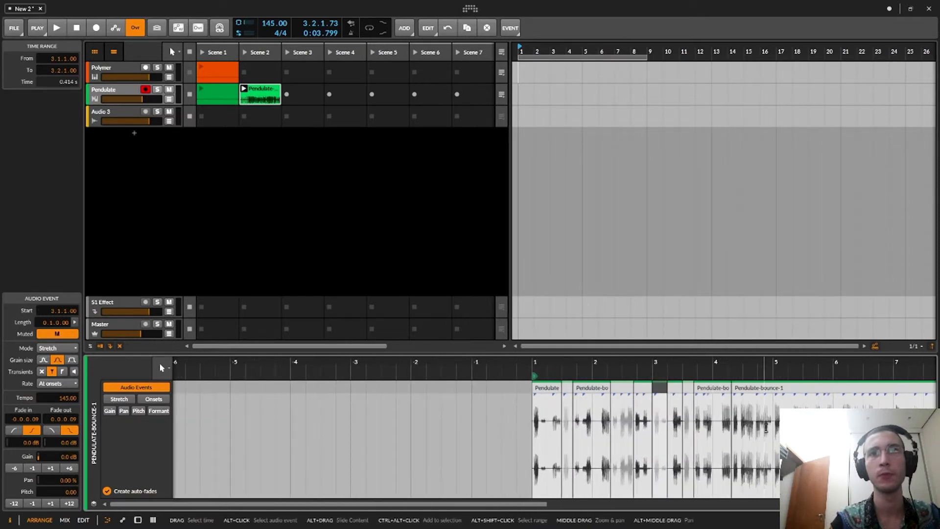
pyautogui.moveTo(773, 426); pyautogui.dragTo(532, 421)
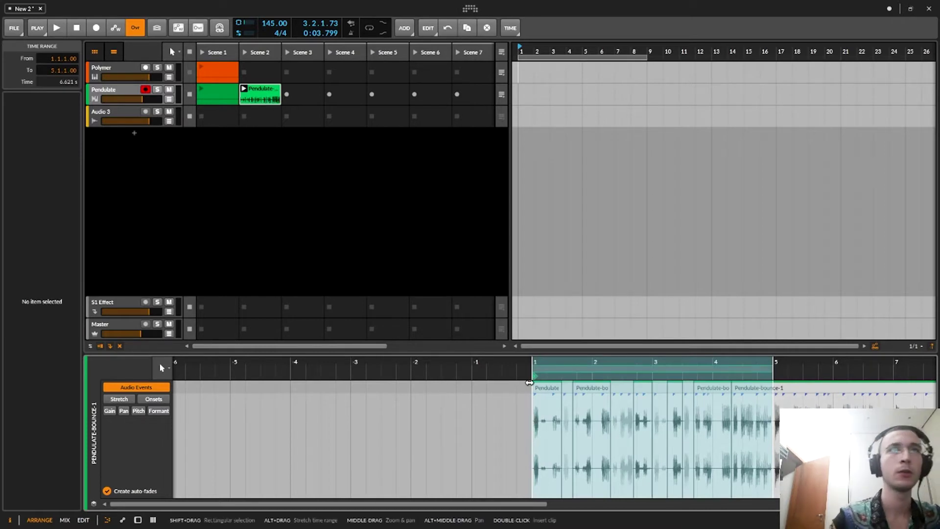
pyautogui.press('space')
pyautogui.click(273, 94)
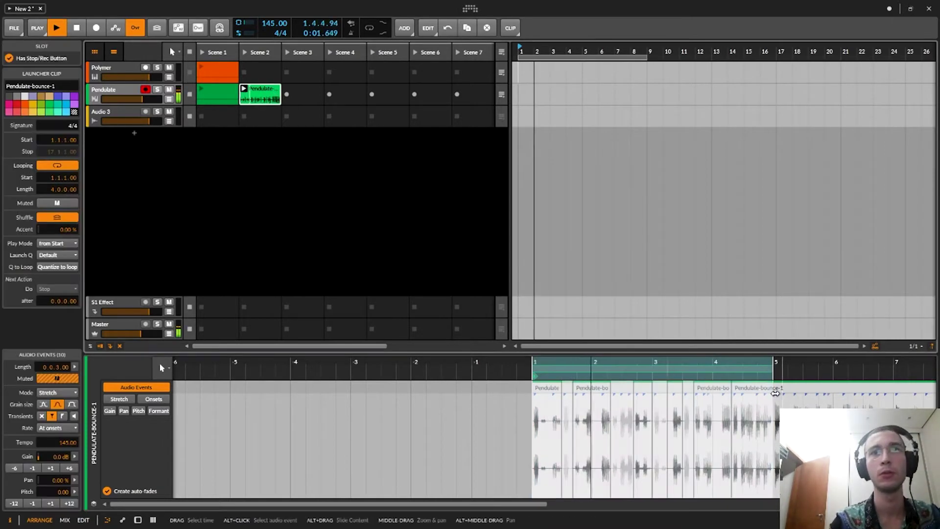
pyautogui.moveTo(759, 363); pyautogui.dragTo(682, 390)
pyautogui.click(687, 370)
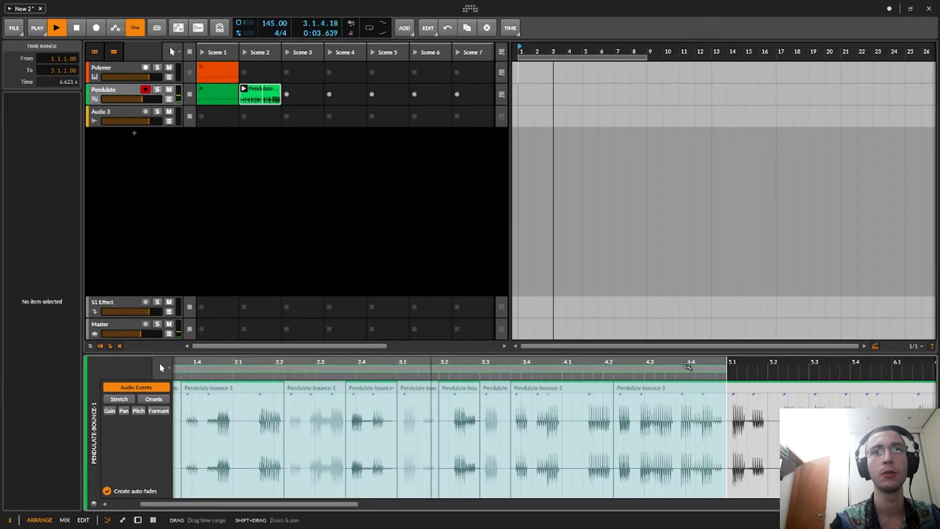
pyautogui.scroll(-3, 687, 372)
# Switch Delay-2 back on in the Pendulate device chain and reopen the bounced clip in the detail editor.
pyautogui.click(101, 96)
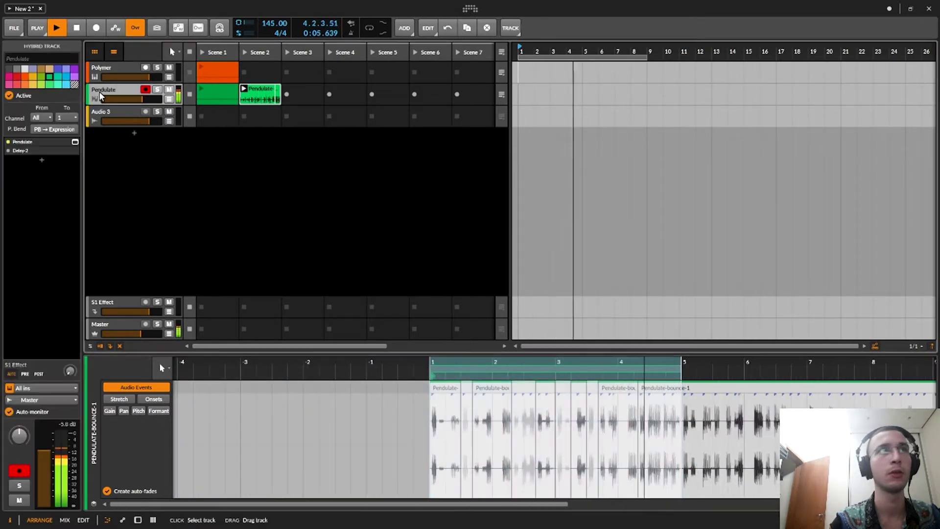
pyautogui.press('d')
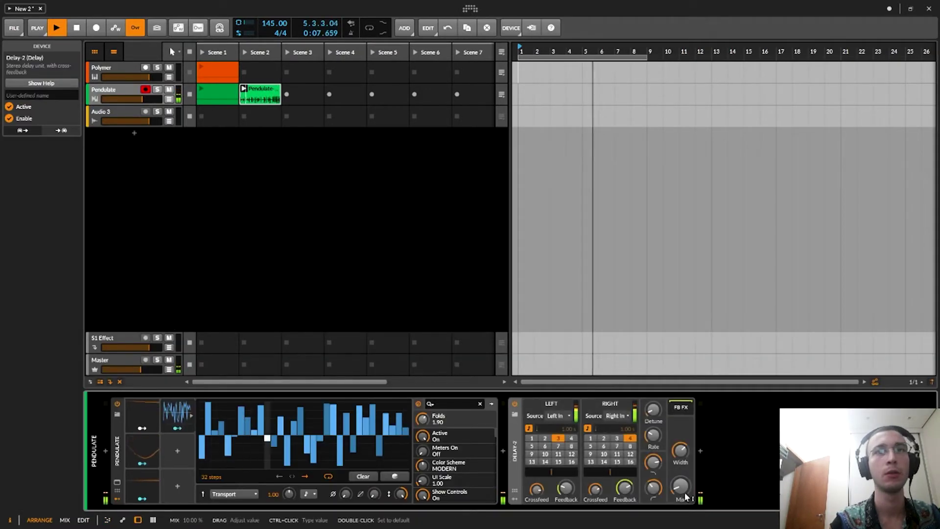
pyautogui.click(267, 94)
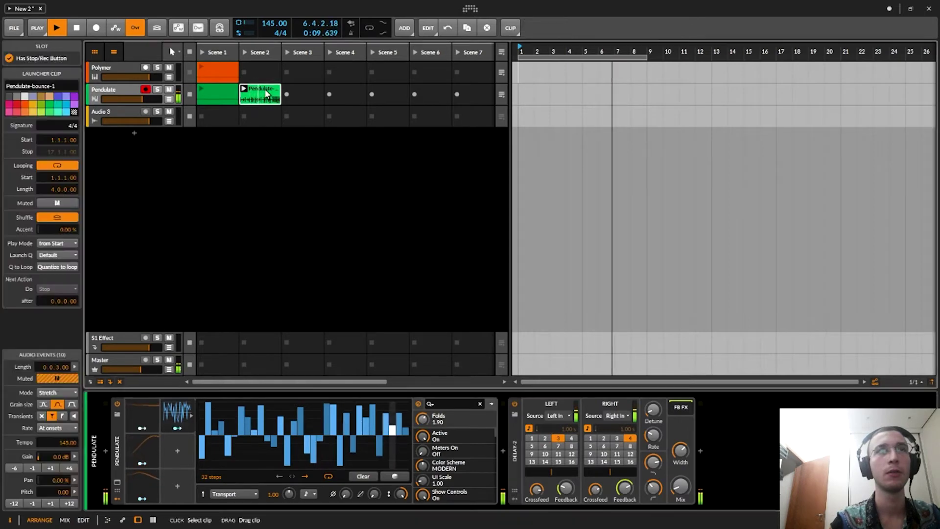
pyautogui.press('e')
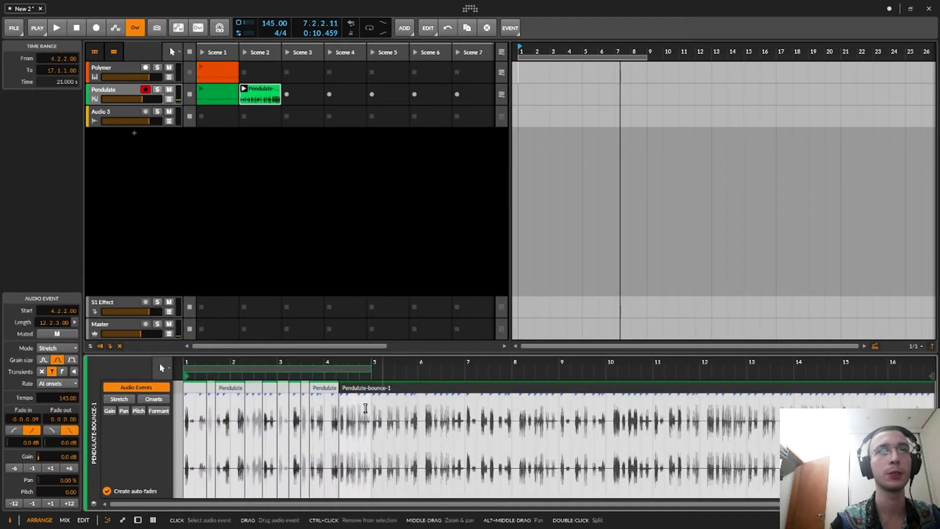
# Place the bounced clip at bar 1 of the arrangement, split it and delete the section from beat 1.3 to 1.4.
pyautogui.moveTo(260, 95); pyautogui.dragTo(522, 100)
pyautogui.click(537, 97)
pyautogui.moveTo(537, 52); pyautogui.dragTo(576, 80)
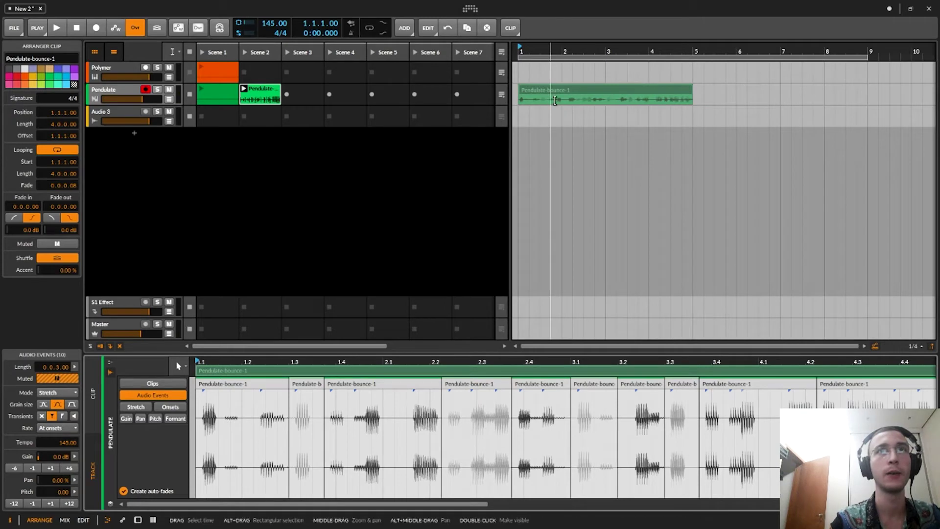
pyautogui.click(554, 99)
pyautogui.click(542, 100)
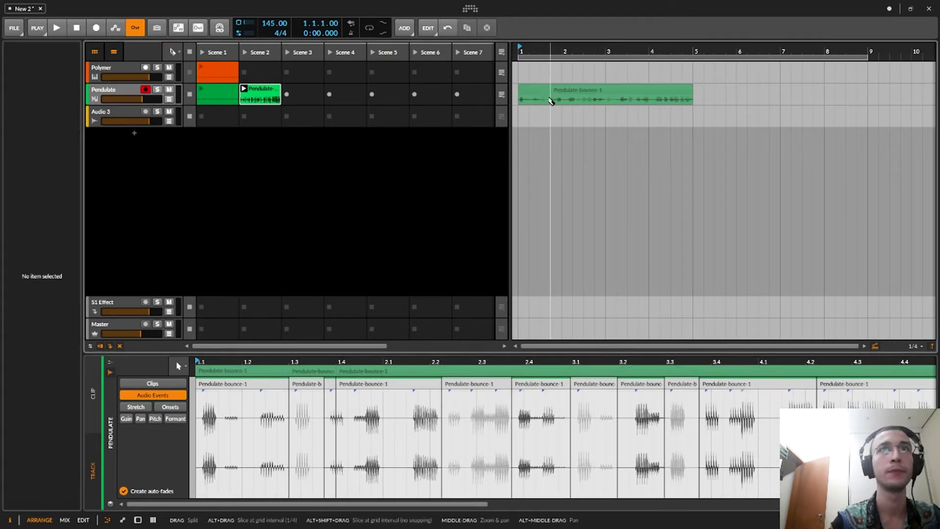
pyautogui.click(546, 89)
pyautogui.press('Delete')
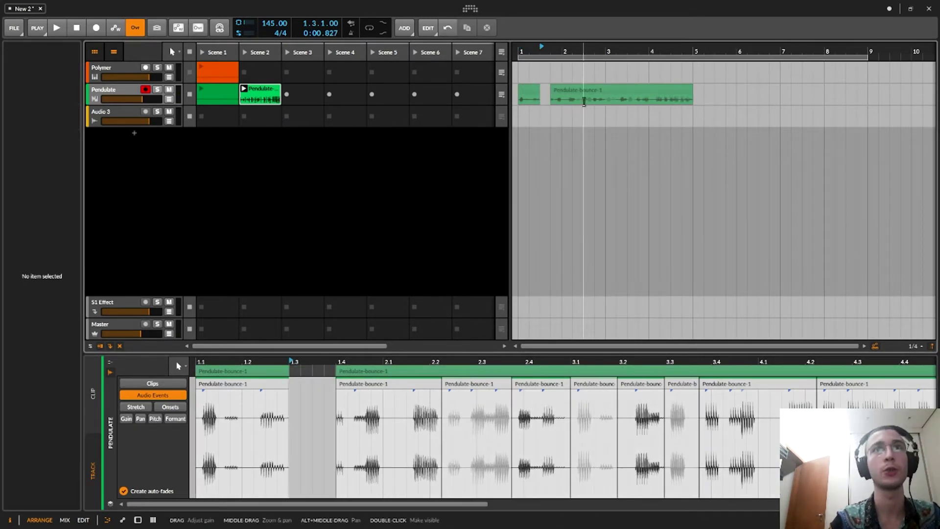
# Undo the section's deletion and remove the bounced clip from the arrangement.
pyautogui.hotkey('ctrl', 'z')
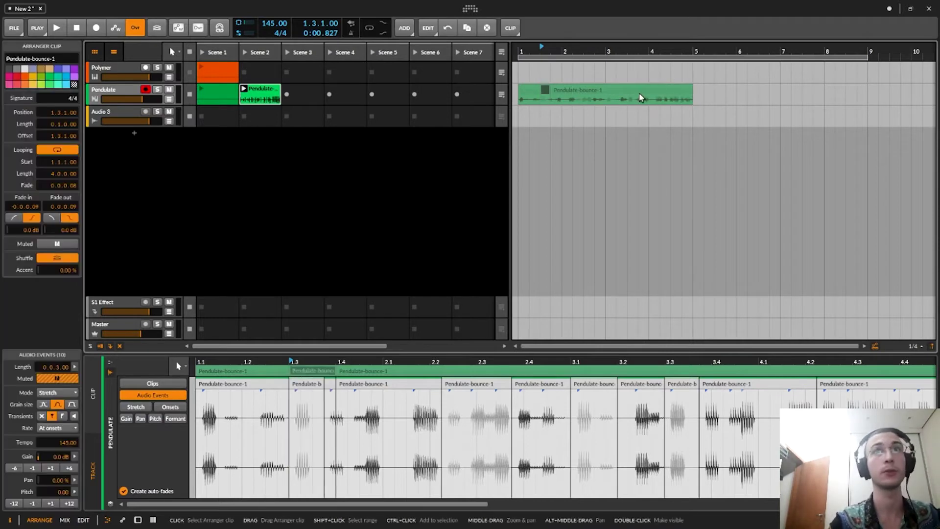
pyautogui.hotkey('ctrl', 'z')
pyautogui.click(641, 89)
pyautogui.click(530, 86)
pyautogui.press('Delete')
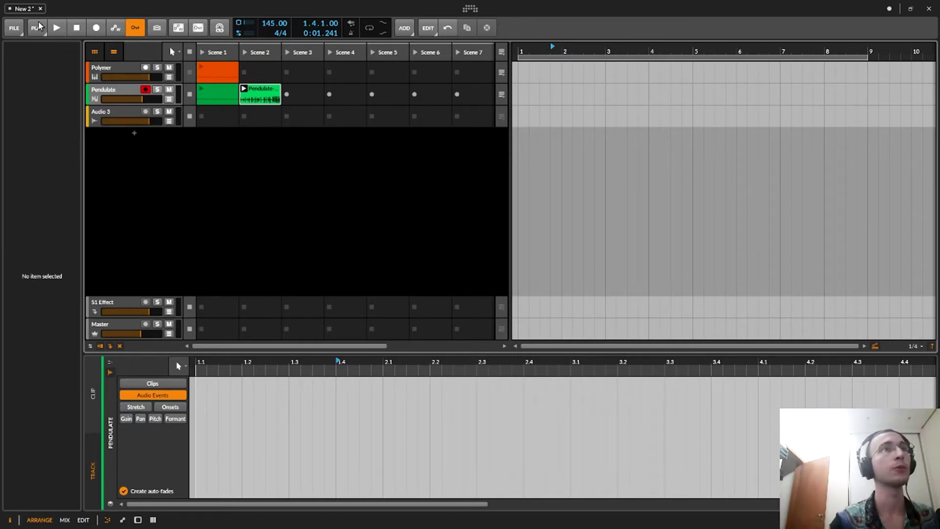
# Add a new instrument track and place it between the Pendulate track and the audio track.
pyautogui.click(93, 94)
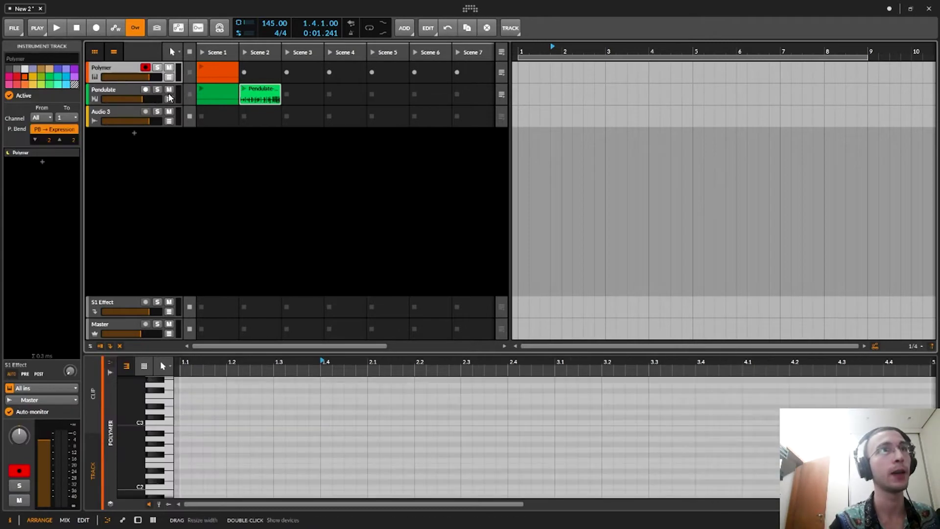
pyautogui.click(128, 116)
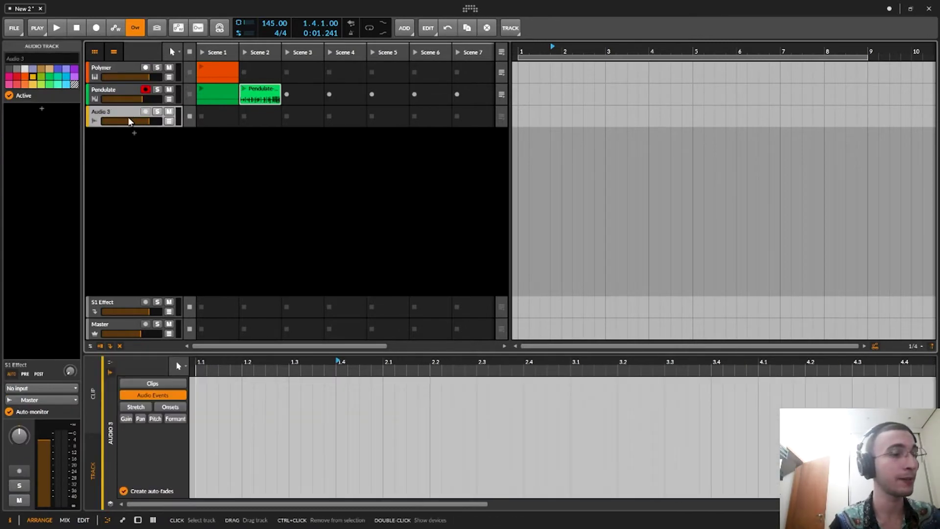
pyautogui.hotkey('ctrl', 't')
pyautogui.moveTo(125, 135); pyautogui.dragTo(123, 110)
# Insert a Sampler device on the new instrument track and create a new empty multisample in it.
pyautogui.doubleClick(119, 111)
pyautogui.click(108, 450)
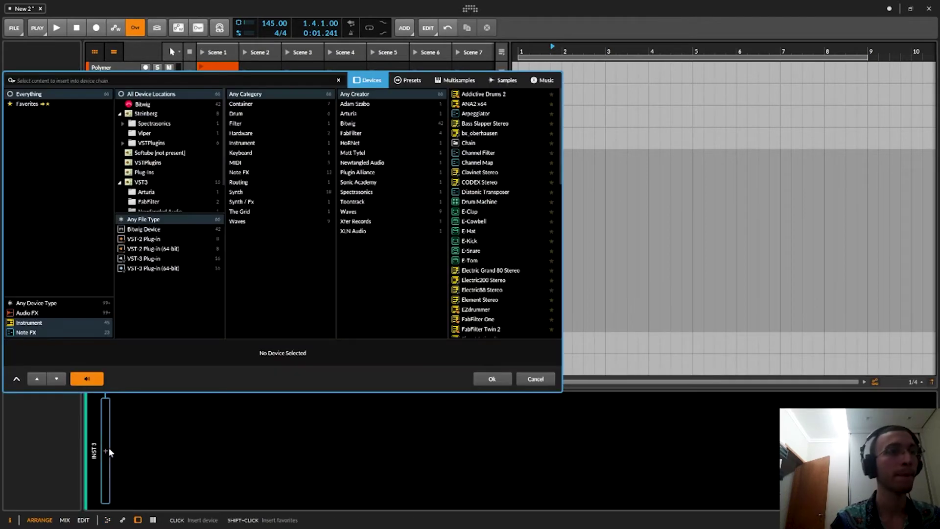
pyautogui.write('SAMPLE')
pyautogui.click(514, 93)
pyautogui.doubleClick(513, 93)
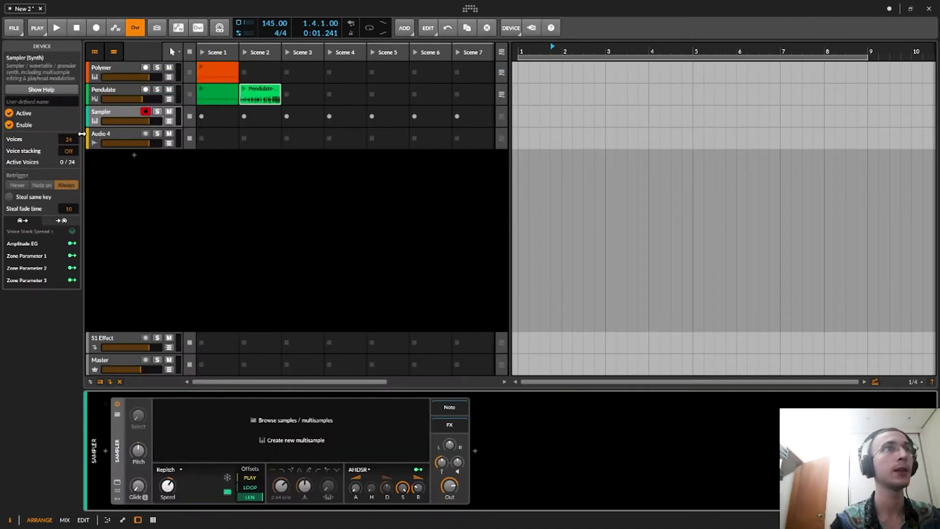
pyautogui.click(104, 112)
pyautogui.click(296, 440)
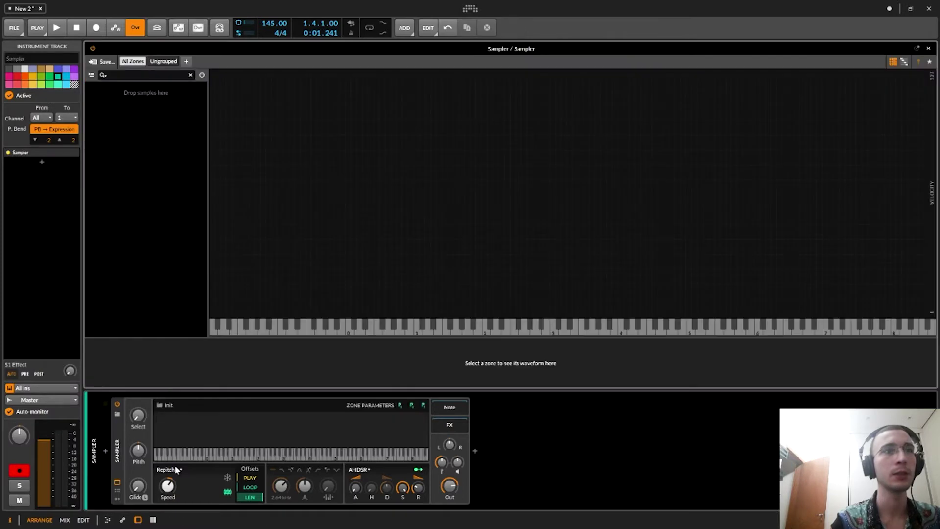
# Close the empty multisample's editor and delete the Sampler device from the instrument track.
pyautogui.click(268, 441)
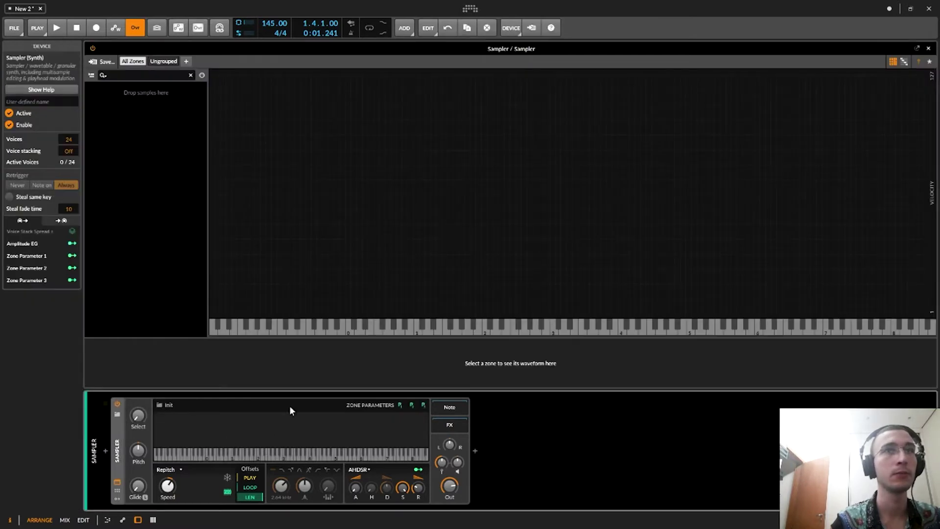
pyautogui.click(928, 49)
pyautogui.click(283, 433)
pyautogui.click(235, 424)
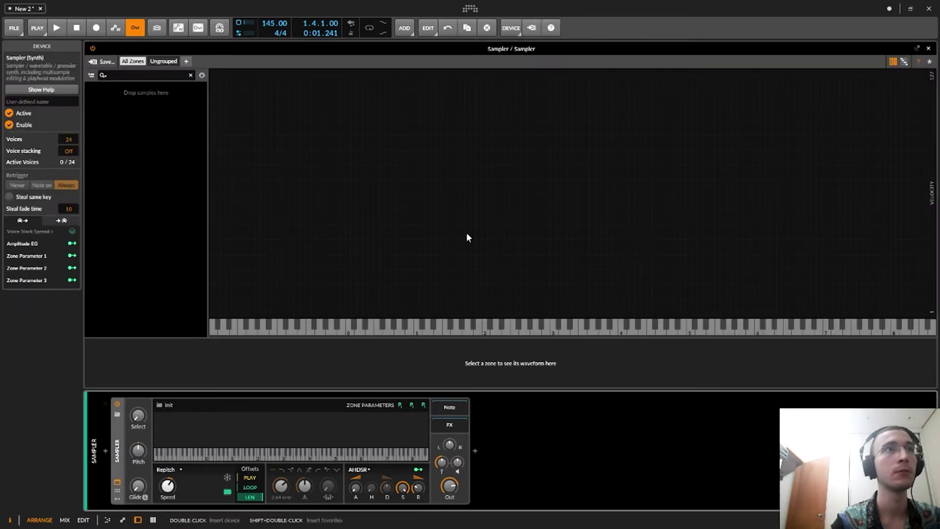
pyautogui.click(928, 48)
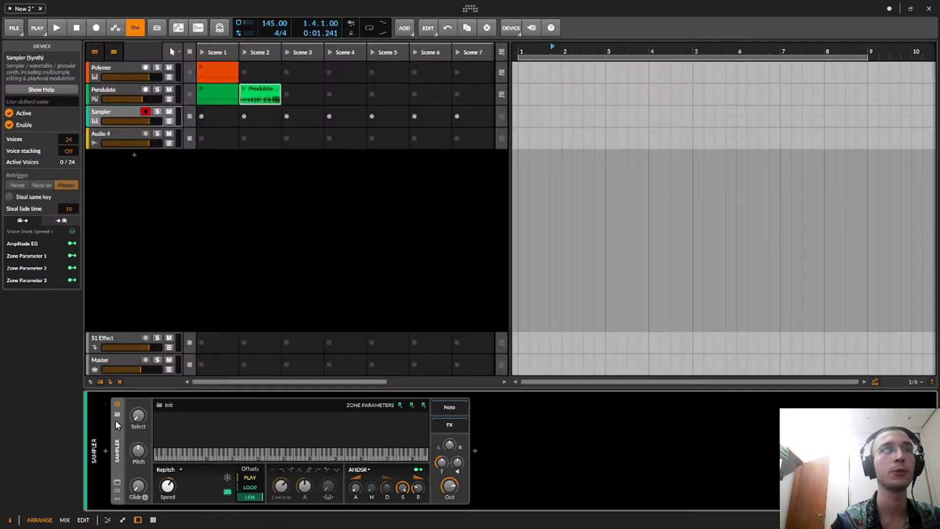
pyautogui.press('Delete')
# Insert a fresh Sampler device on the emptied instrument track.
pyautogui.click(104, 451)
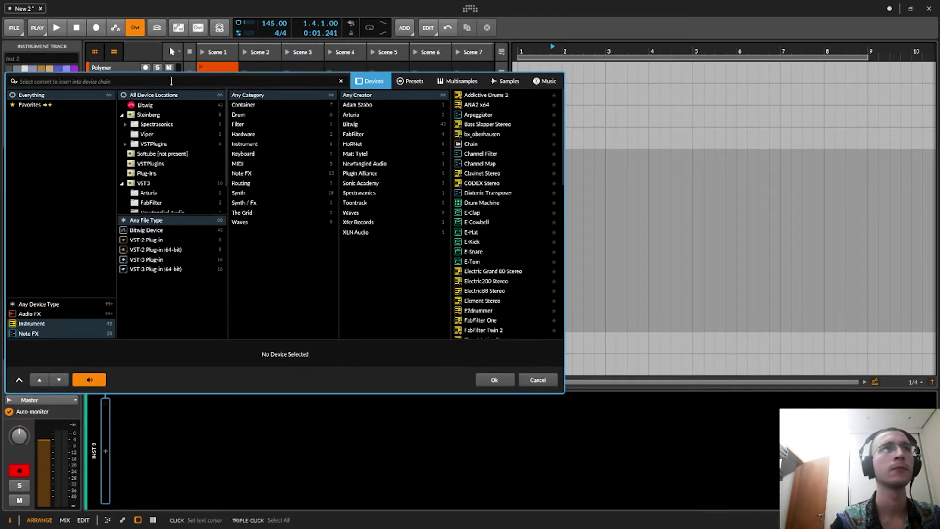
pyautogui.write('sa')
pyautogui.doubleClick(480, 96)
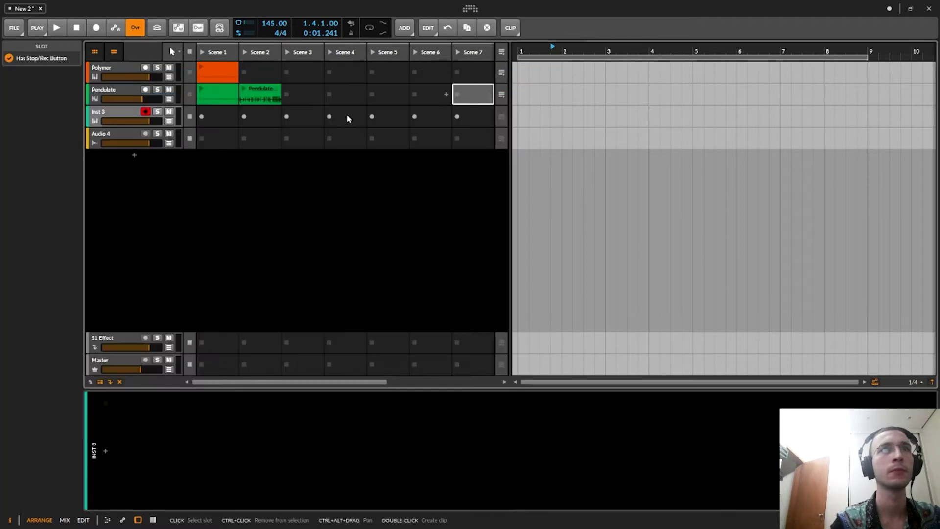
pyautogui.click(122, 113)
pyautogui.click(106, 449)
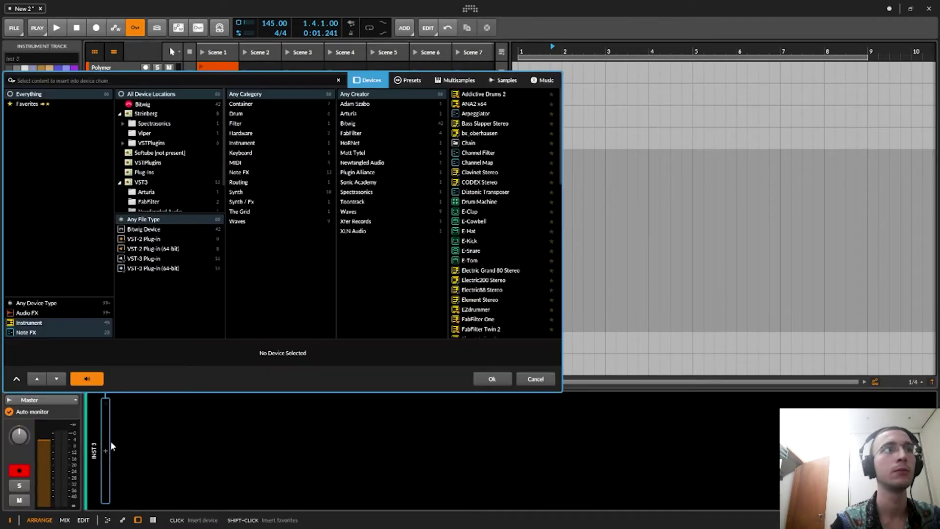
pyautogui.write('sa')
pyautogui.doubleClick(469, 95)
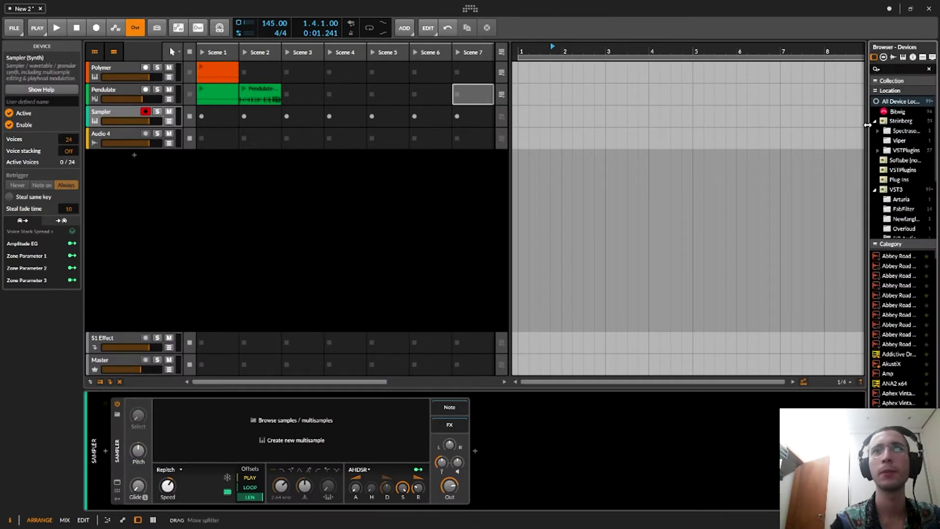
# Widen the browser, show samples and look through the files in the Ambience Sample Pack folder.
pyautogui.moveTo(867, 125); pyautogui.dragTo(739, 123)
pyautogui.click(810, 57)
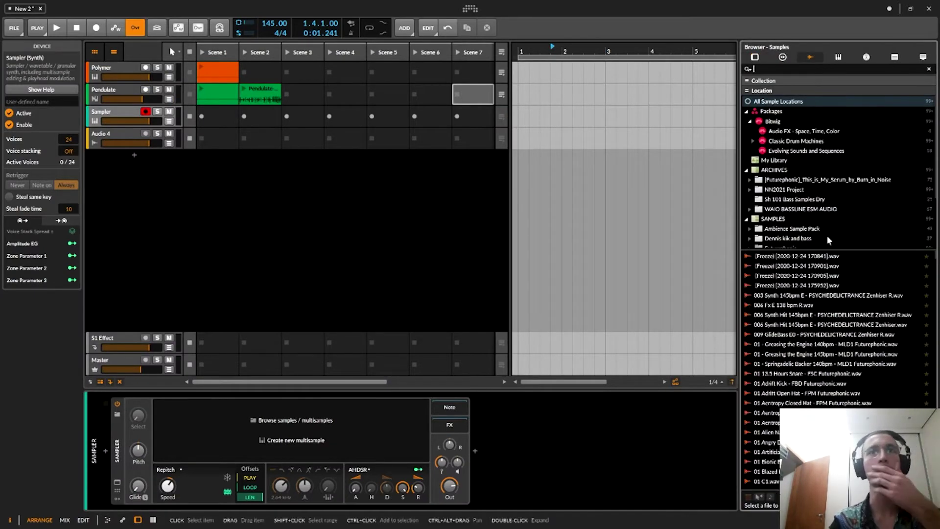
pyautogui.scroll(-1, 833, 209)
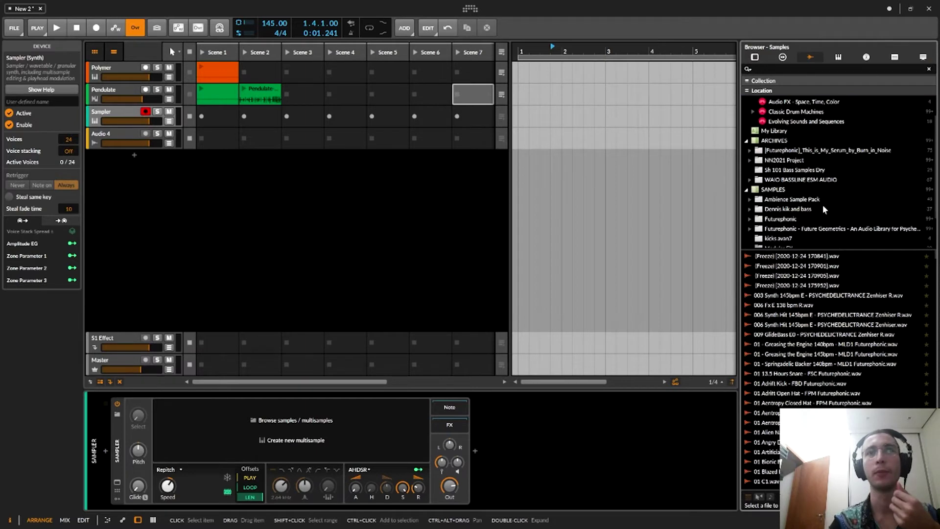
pyautogui.click(822, 201)
pyautogui.scroll(-5, 841, 316)
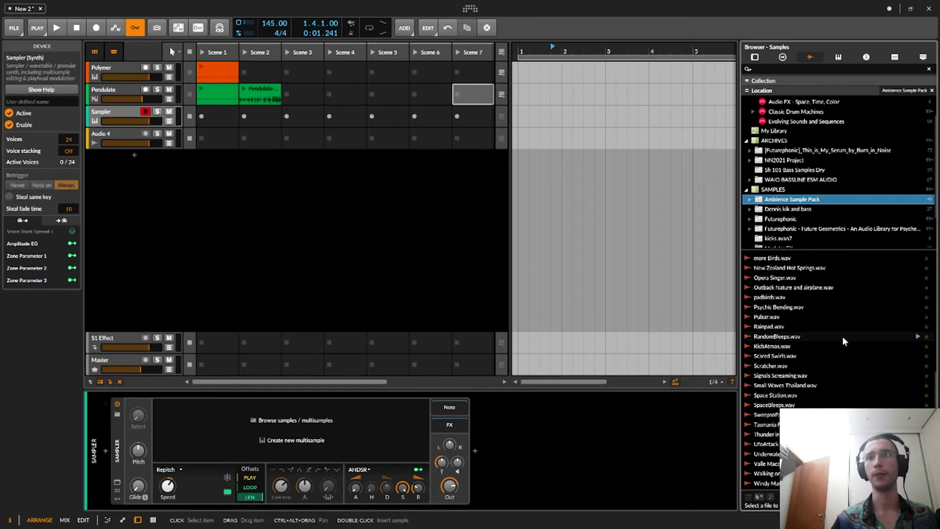
pyautogui.scroll(3, 874, 341)
pyautogui.scroll(2, 832, 313)
pyautogui.scroll(5, 822, 305)
# Preview a few ambience samples, load Arambol Birds.wav into the Sampler and hide the browser.
pyautogui.click(856, 276)
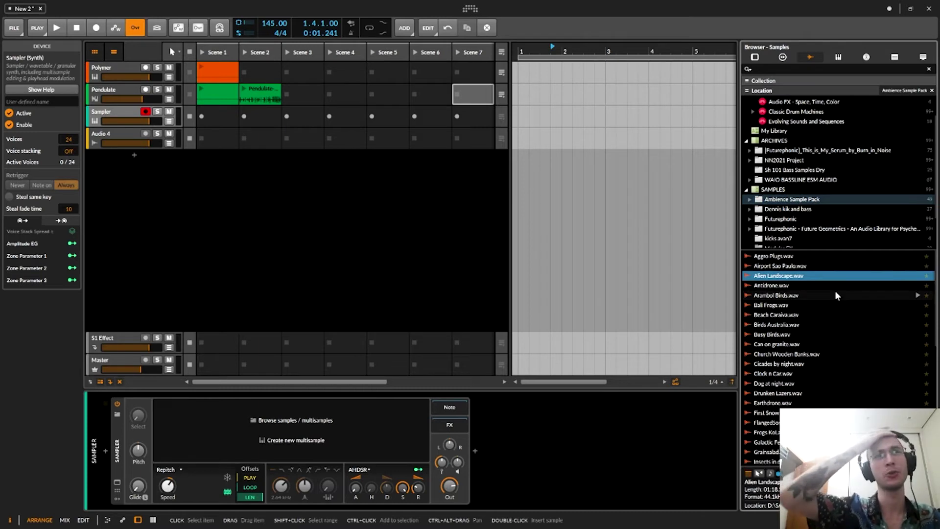
pyautogui.click(822, 286)
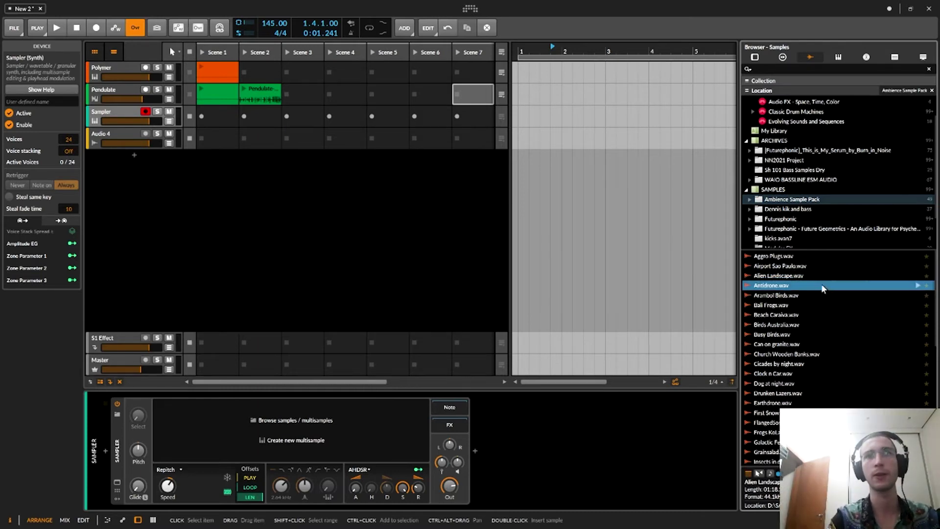
pyautogui.click(793, 294)
pyautogui.click(795, 307)
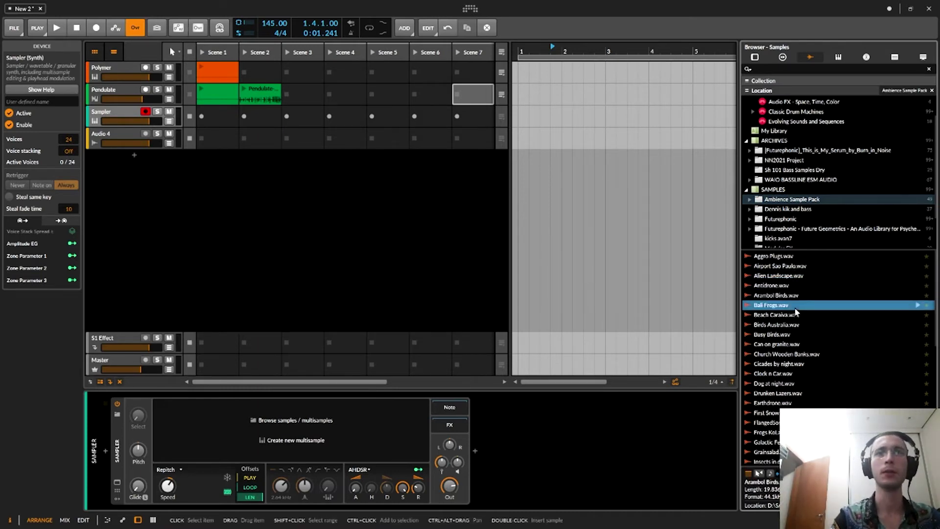
pyautogui.click(795, 317)
pyautogui.moveTo(792, 297); pyautogui.dragTo(270, 436)
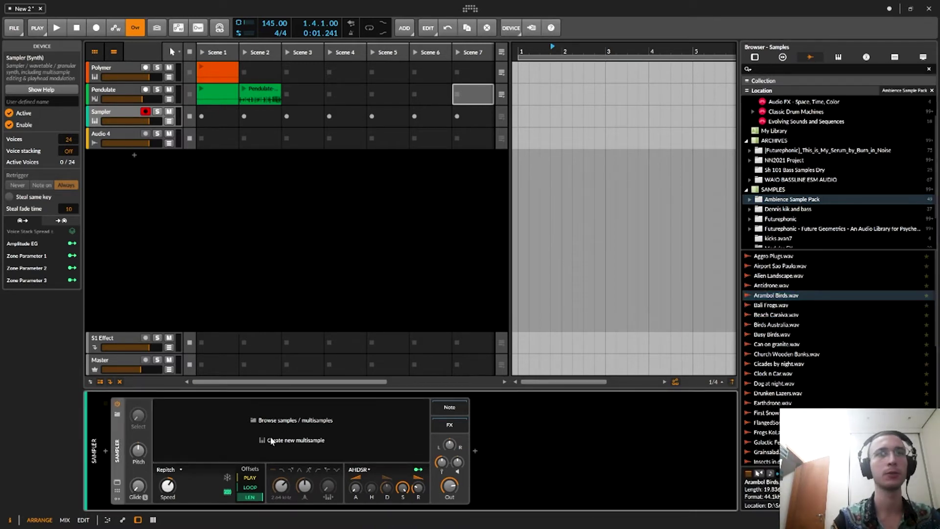
pyautogui.click(112, 111)
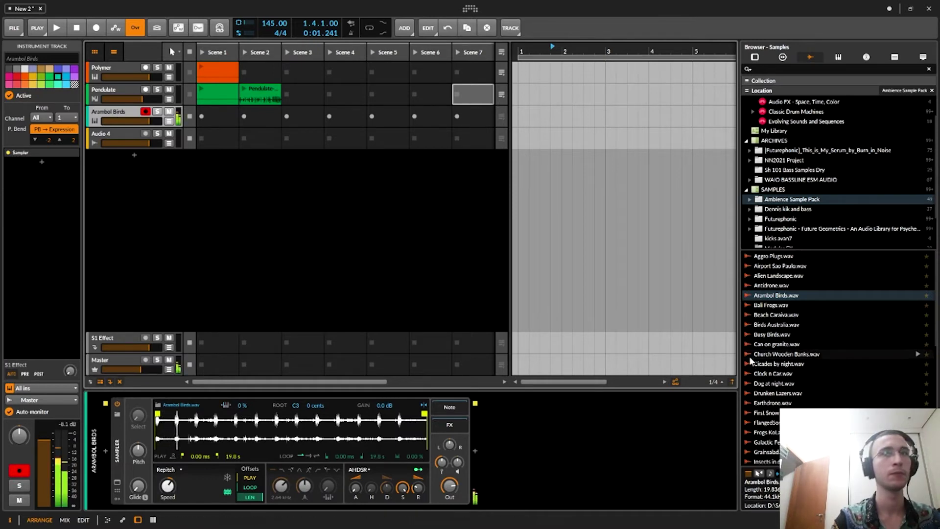
pyautogui.press('b')
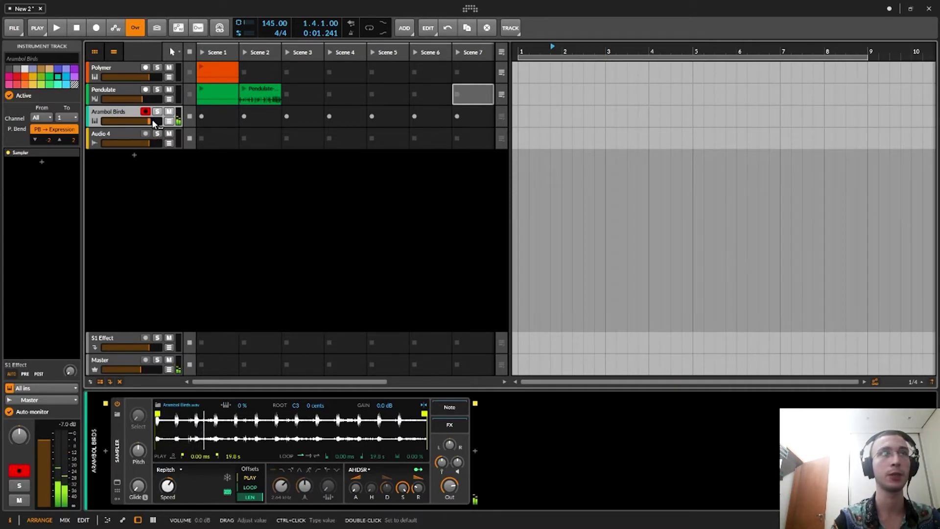
# Try the Sampler's Repitch mode with the playback speed raised to about 132%.
pyautogui.click(167, 470)
pyautogui.click(169, 477)
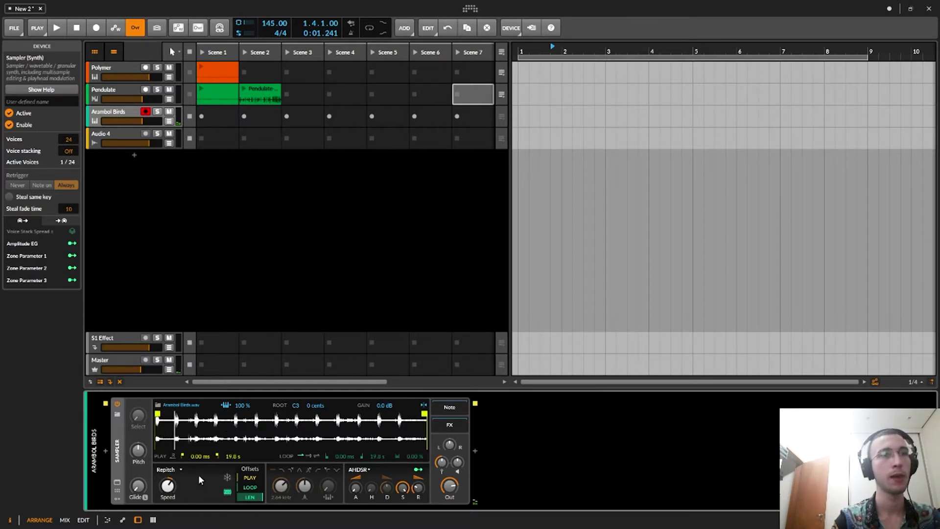
pyautogui.click(175, 469)
pyautogui.click(180, 477)
pyautogui.moveTo(172, 487); pyautogui.dragTo(171, 491)
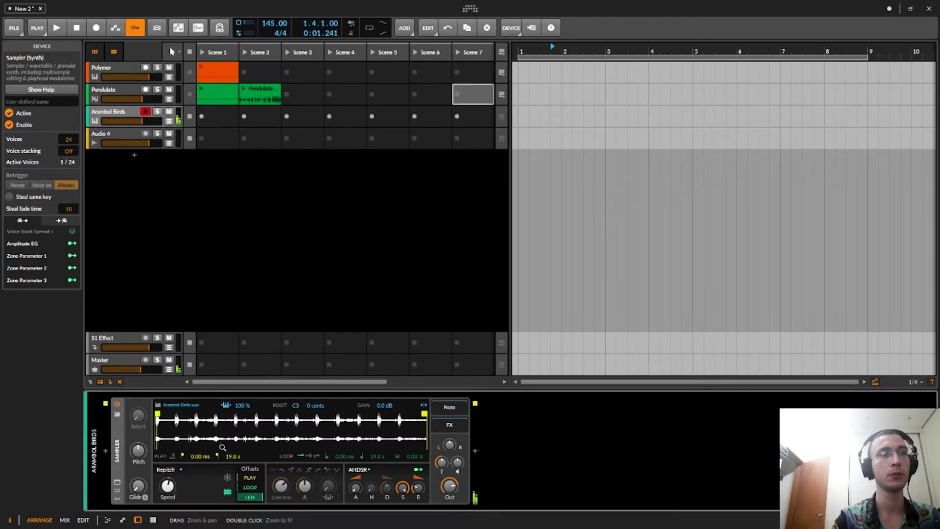
pyautogui.moveTo(168, 483); pyautogui.dragTo(168, 457)
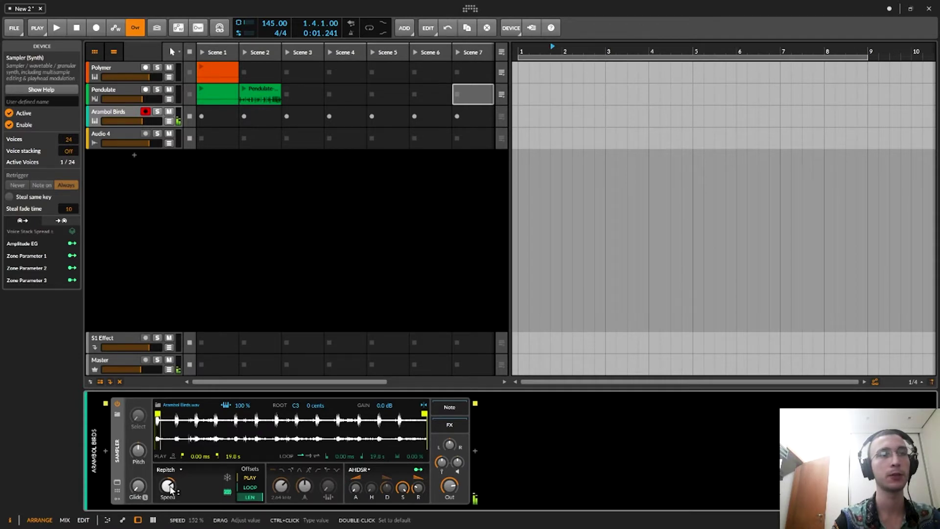
# Switch the Sampler to Cycles mode, with pitch at about -24 st and formant at about +17.8 st.
pyautogui.click(167, 469)
pyautogui.click(171, 497)
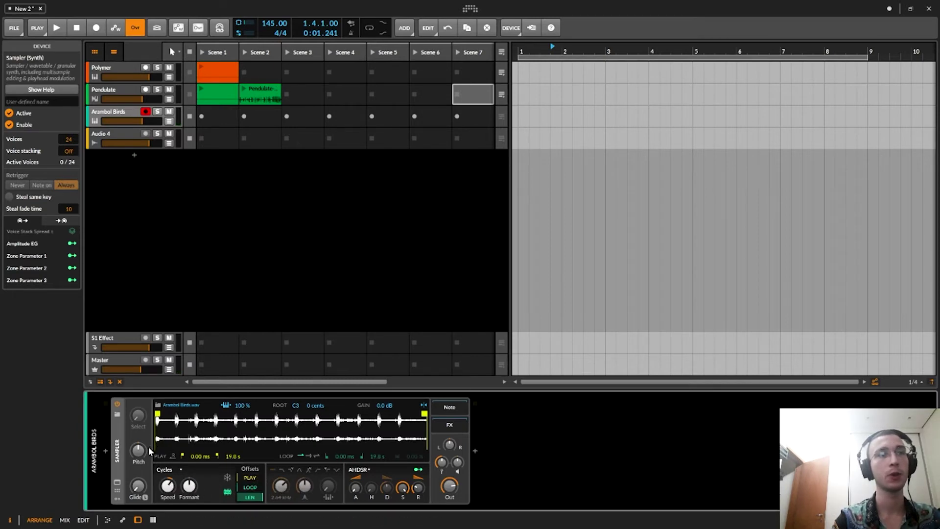
pyautogui.moveTo(168, 485); pyautogui.dragTo(167, 505)
pyautogui.moveTo(139, 449); pyautogui.dragTo(138, 483)
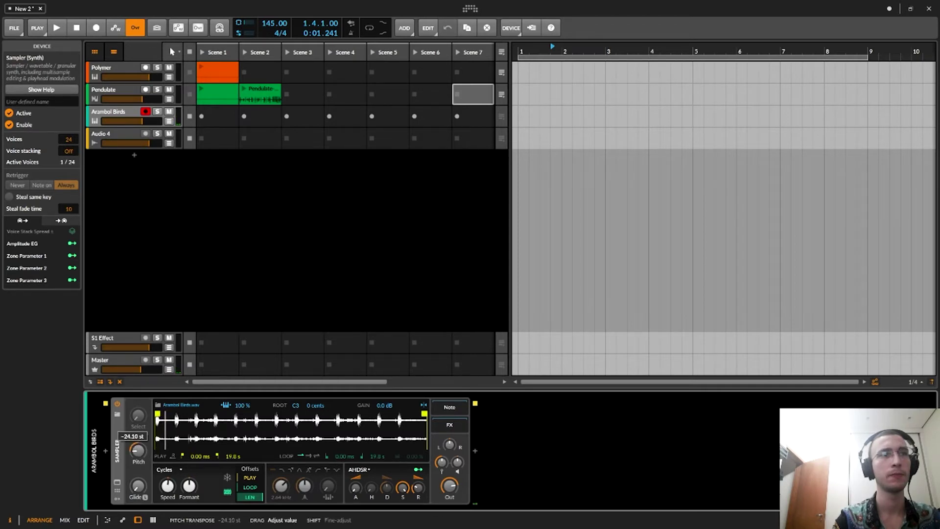
pyautogui.moveTo(138, 484); pyautogui.dragTo(138, 484)
pyautogui.moveTo(453, 487); pyautogui.dragTo(453, 487)
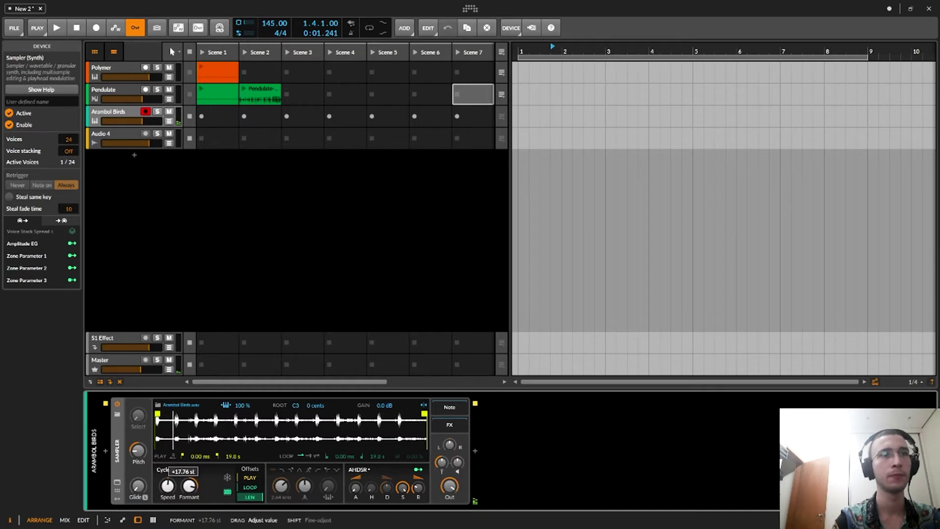
# Reset the Arambol Birds track's volume to default, then copy Pendulate's Scene 1 clip into its Scene 1 slot and launch it.
pyautogui.doubleClick(144, 120)
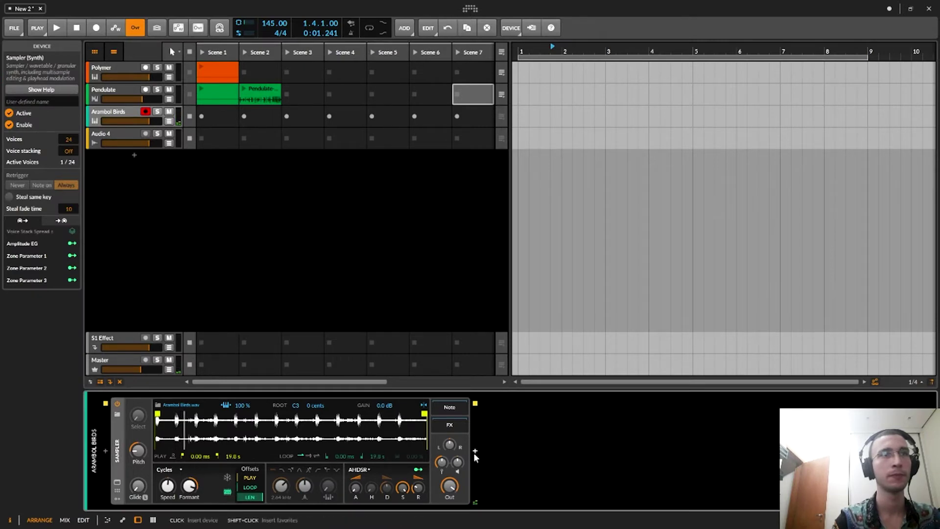
pyautogui.click(220, 111)
pyautogui.moveTo(219, 110); pyautogui.dragTo(218, 124)
pyautogui.doubleClick(219, 114)
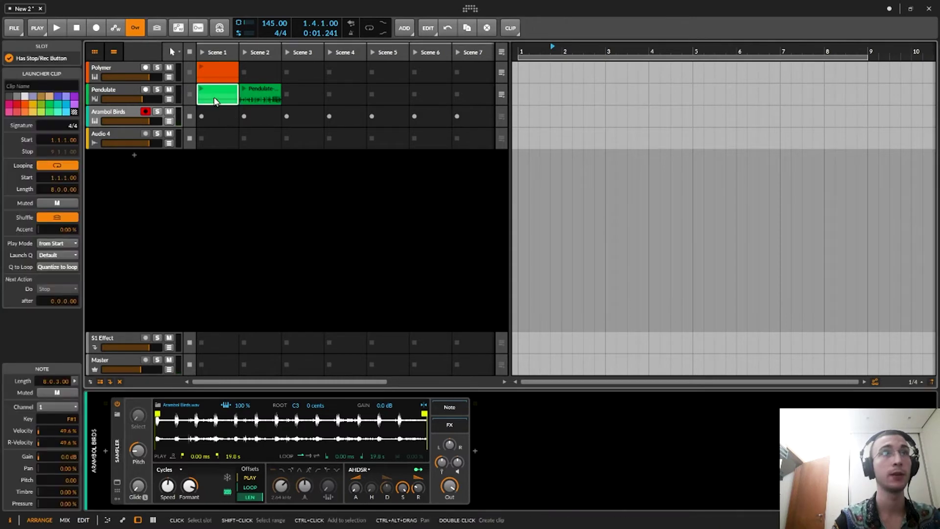
pyautogui.click(202, 111)
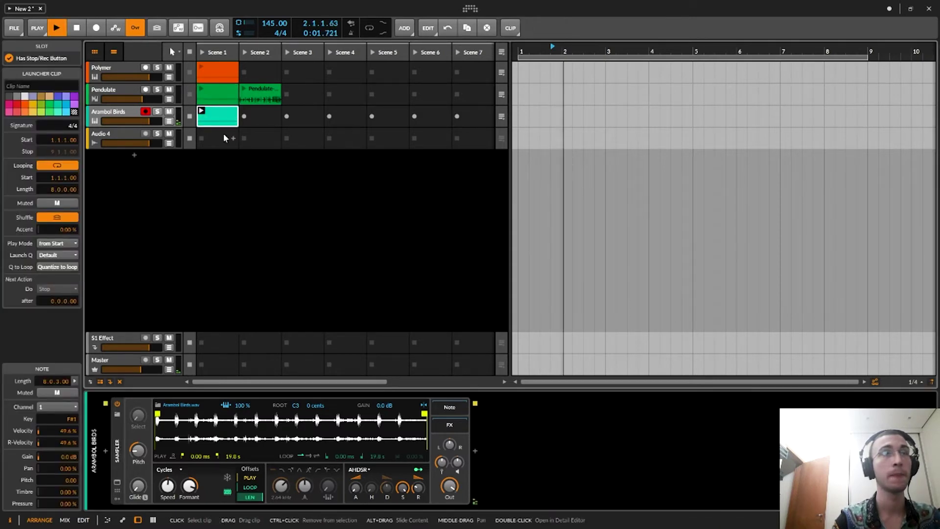
# Set the root note of the Arambol Birds sample to A1 while the clip plays.
pyautogui.click(125, 115)
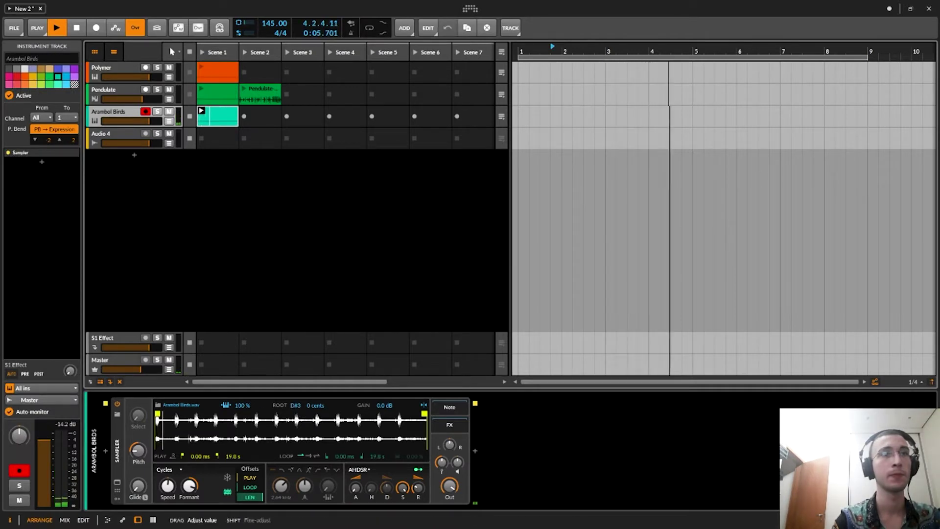
pyautogui.moveTo(295, 412); pyautogui.dragTo(296, 436)
pyautogui.moveTo(459, 462); pyautogui.dragTo(458, 452)
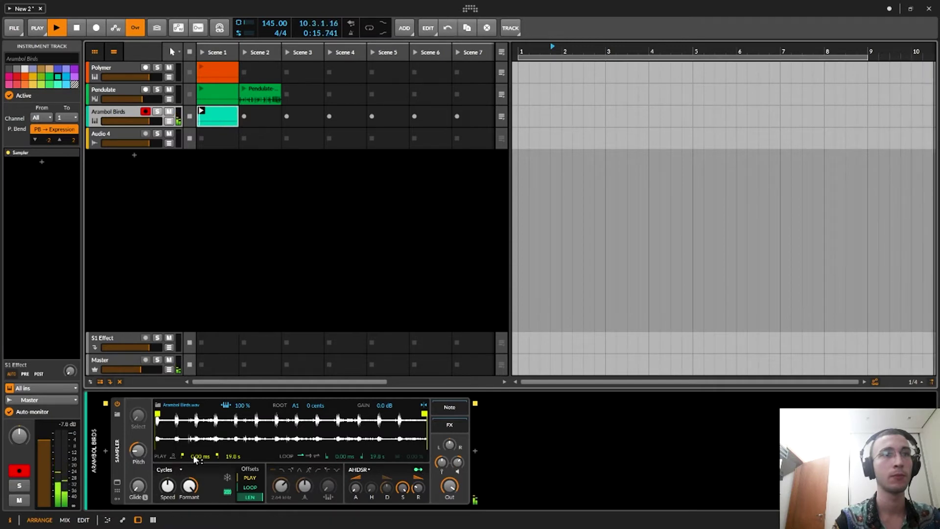
# Relaunch the Arambol Birds clip, check its notes in the detail editor and stop playback.
pyautogui.press('space')
pyautogui.press('space')
pyautogui.press('space')
pyautogui.click(201, 111)
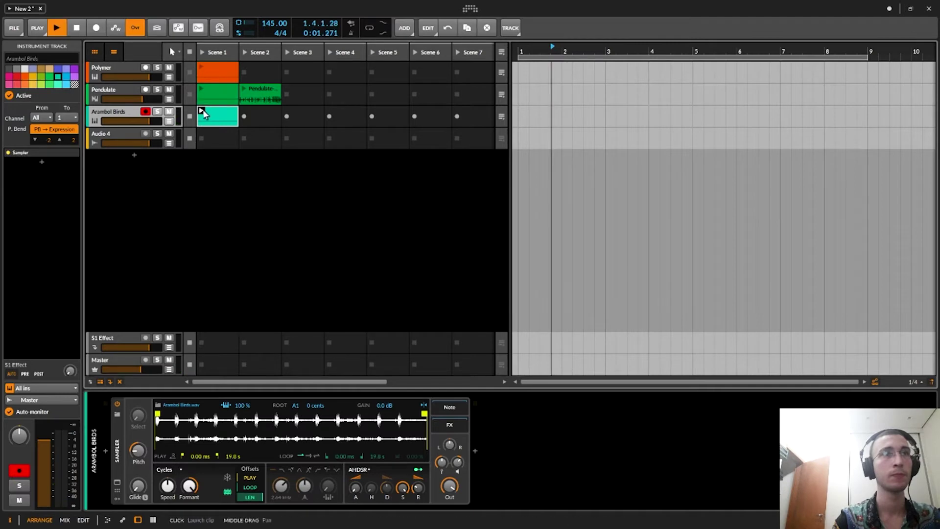
pyautogui.doubleClick(216, 118)
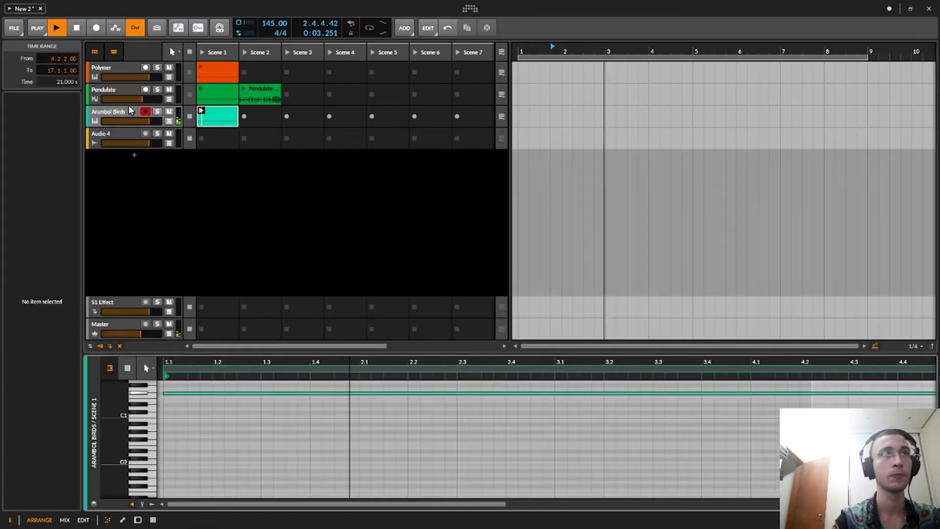
pyautogui.press('d')
pyautogui.press('d')
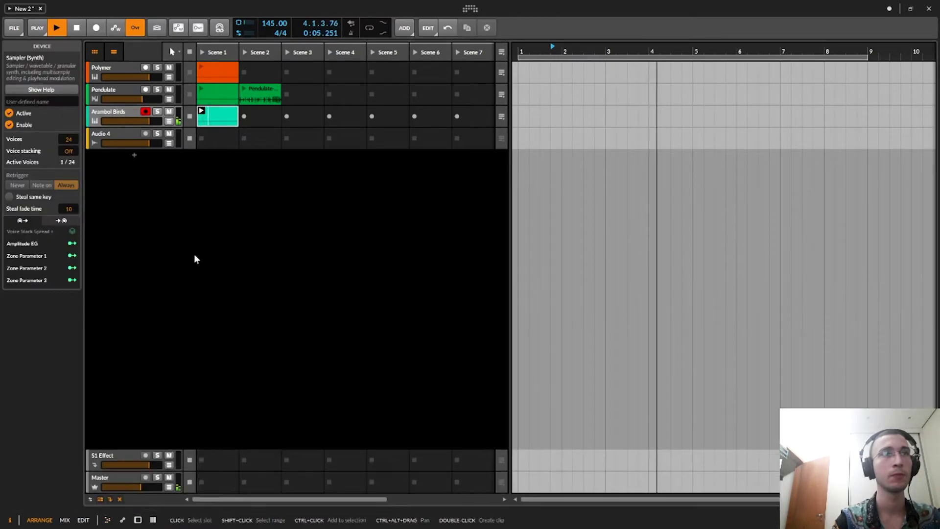
pyautogui.press('space')
# Show the Arambol Birds track's devices and set the Sampler's pitch to about -14.5 st and its formant to about +7.7 st.
pyautogui.click(124, 113)
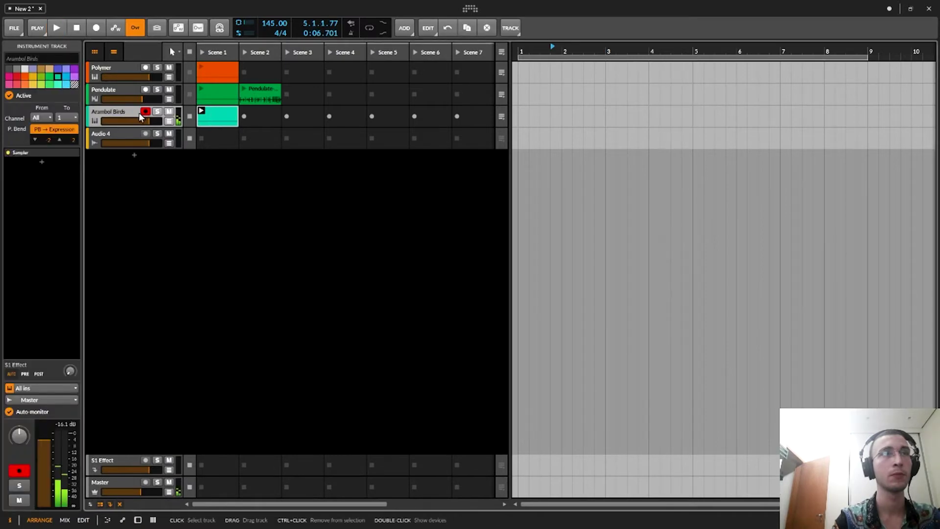
pyautogui.doubleClick(125, 111)
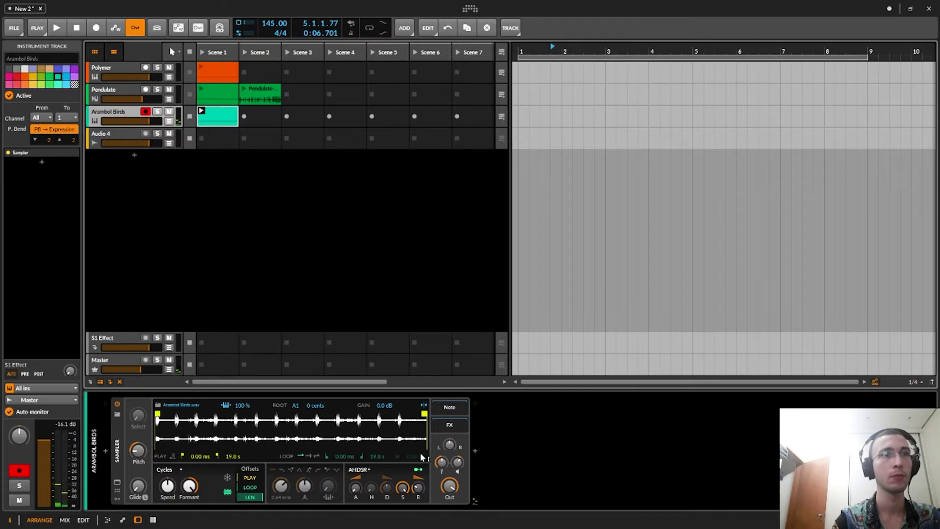
pyautogui.moveTo(137, 451); pyautogui.dragTo(138, 450)
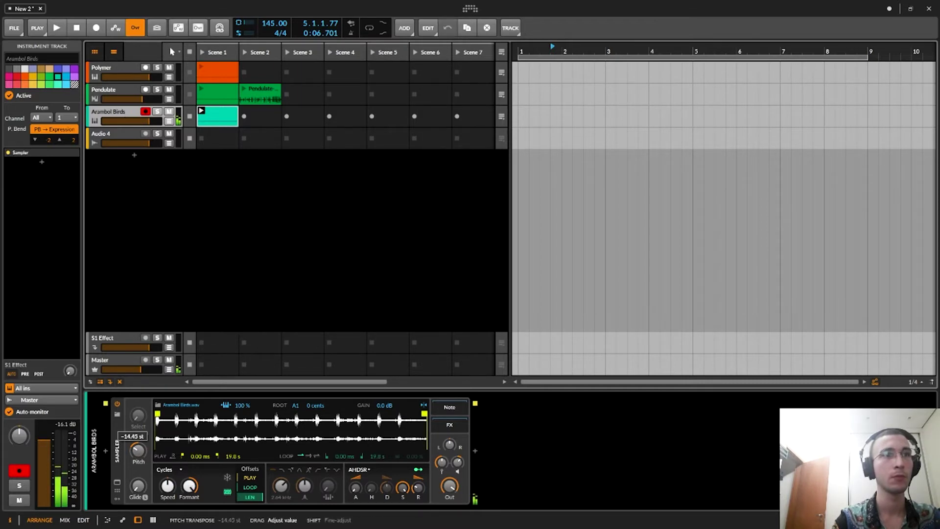
pyautogui.moveTo(138, 450); pyautogui.dragTo(138, 449)
pyautogui.moveTo(189, 485); pyautogui.dragTo(189, 485)
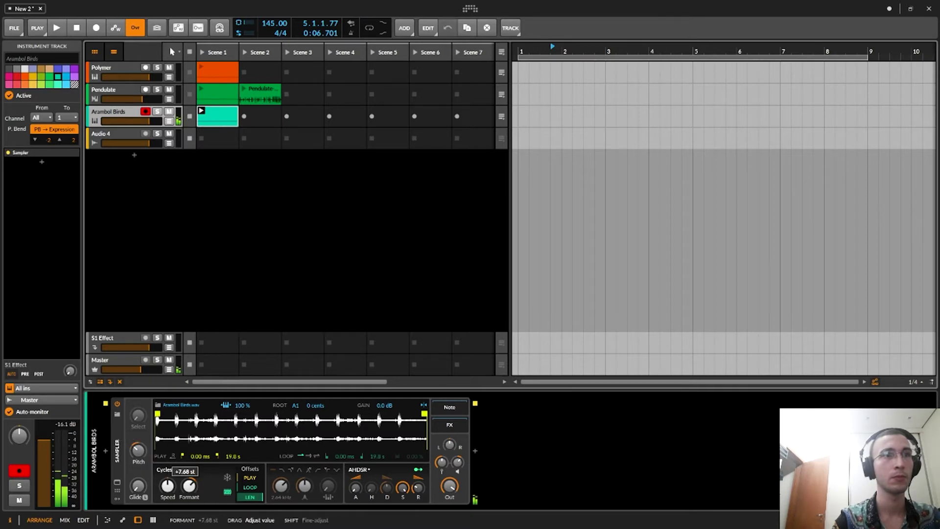
# Add a Delay-2 effect after the Sampler on the Arambol Birds track and raise the Sampler's formant to +24 st.
pyautogui.click(476, 452)
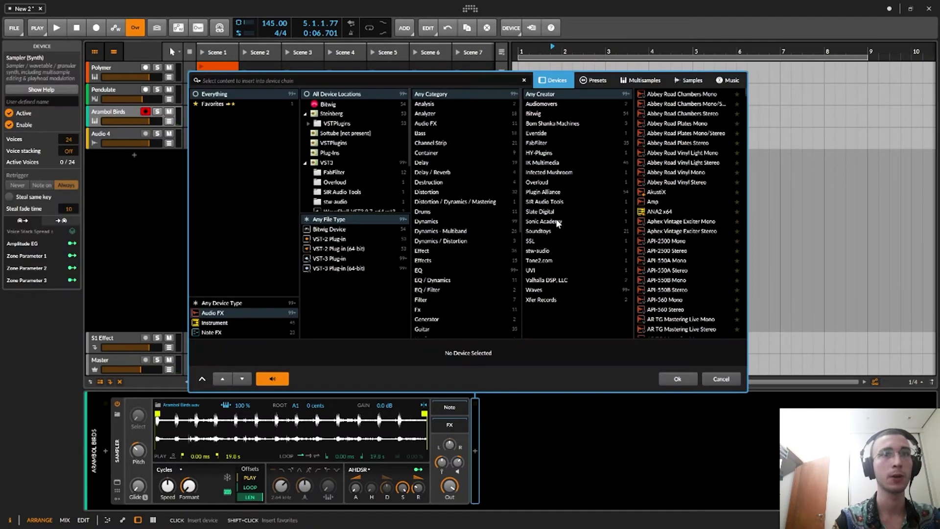
pyautogui.write('de')
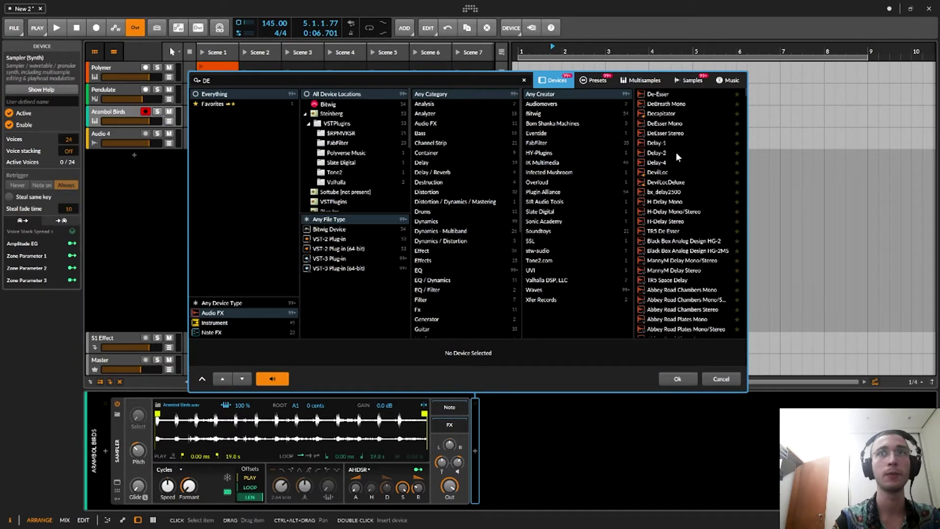
pyautogui.doubleClick(678, 155)
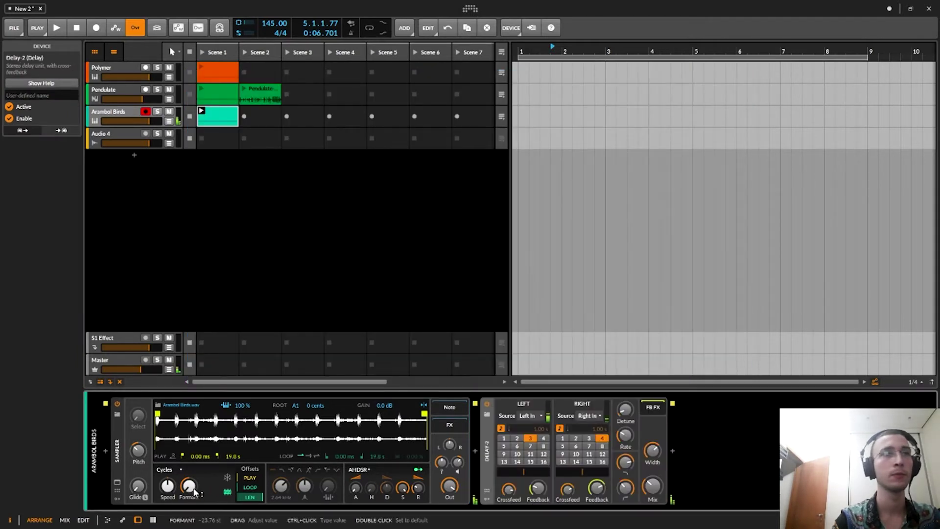
pyautogui.moveTo(189, 486); pyautogui.dragTo(189, 477)
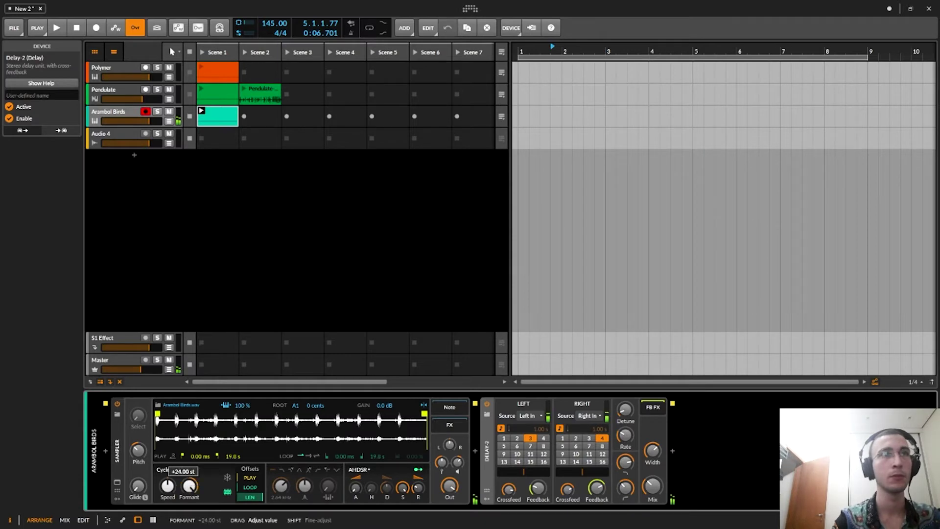
# Add a Classic LFO modulator to the Sampler with a random waveform synced to 1/16 and map it to the formant.
pyautogui.click(117, 500)
pyautogui.click(133, 416)
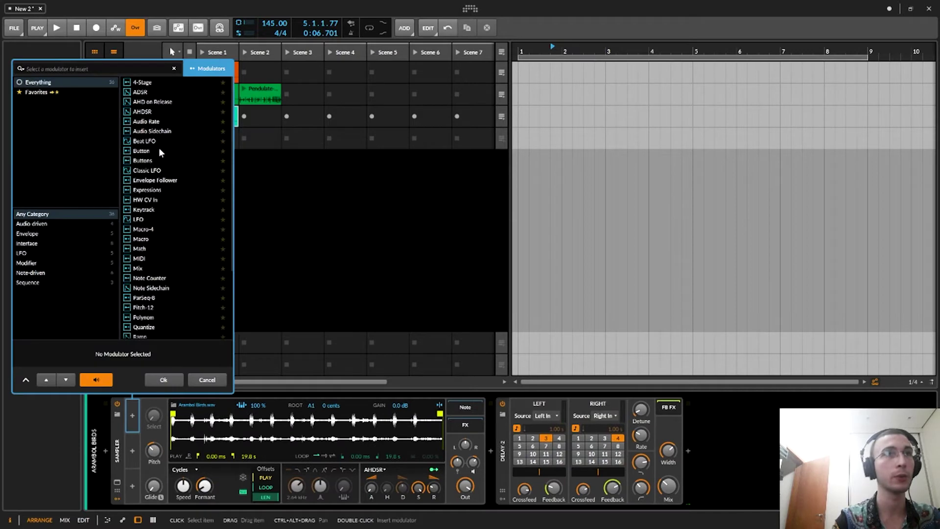
pyautogui.doubleClick(165, 170)
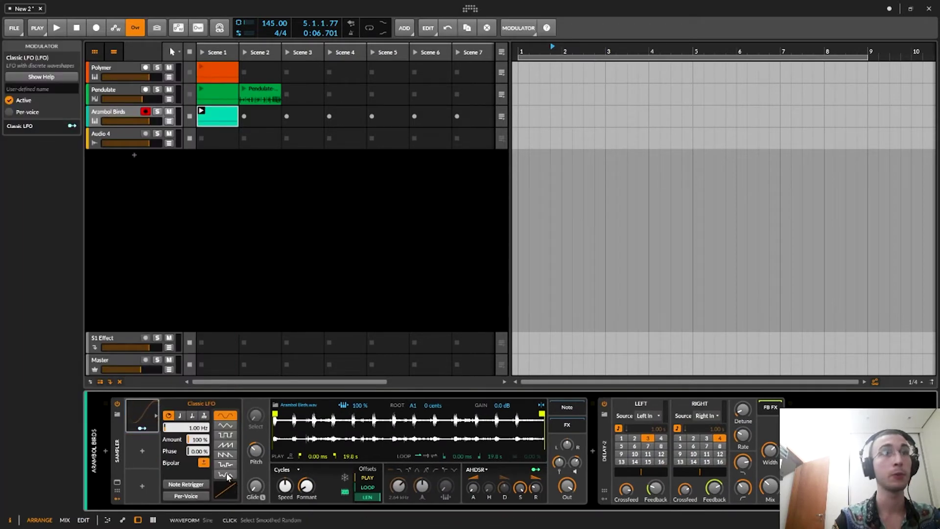
pyautogui.click(180, 415)
pyautogui.click(185, 427)
pyautogui.click(175, 396)
pyautogui.click(142, 427)
pyautogui.moveTo(307, 485)
pyautogui.mouseDown()
pyautogui.moveTo(307, 465)
pyautogui.moveTo(313, 491)
pyautogui.mouseUp()
pyautogui.click(142, 428)
pyautogui.click(142, 428)
# Add a second Classic LFO with a smoothed random waveform at 1.67 Hz and map it to the formant by about +14.16.
pyautogui.click(142, 451)
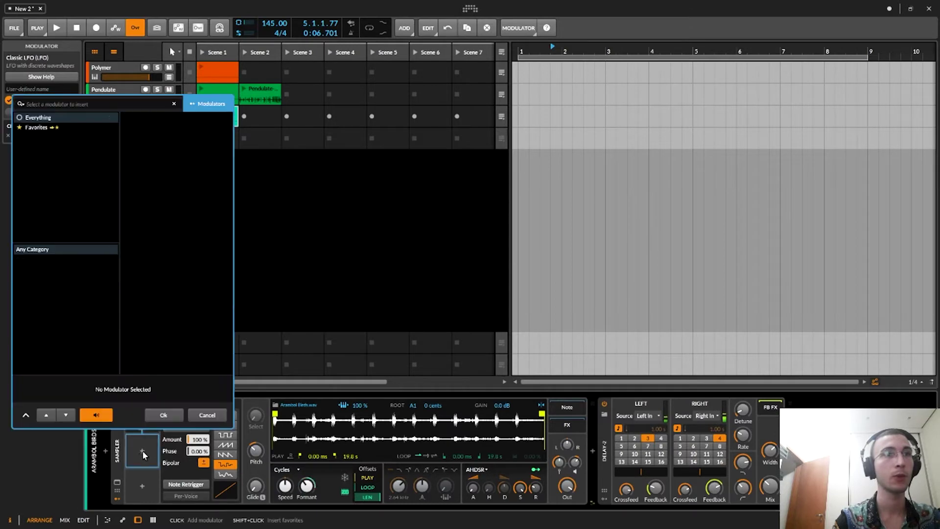
pyautogui.doubleClick(163, 204)
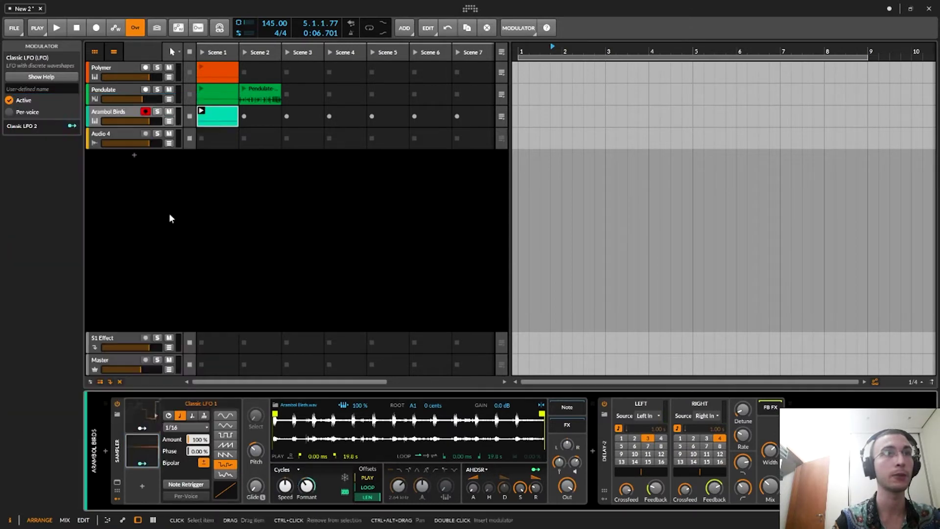
pyautogui.click(228, 475)
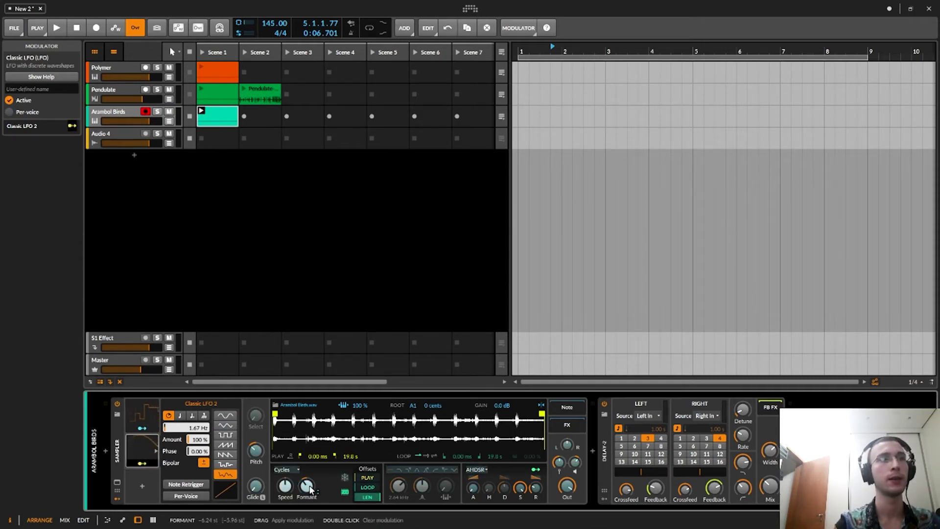
pyautogui.moveTo(308, 486); pyautogui.dragTo(307, 468)
pyautogui.click(142, 463)
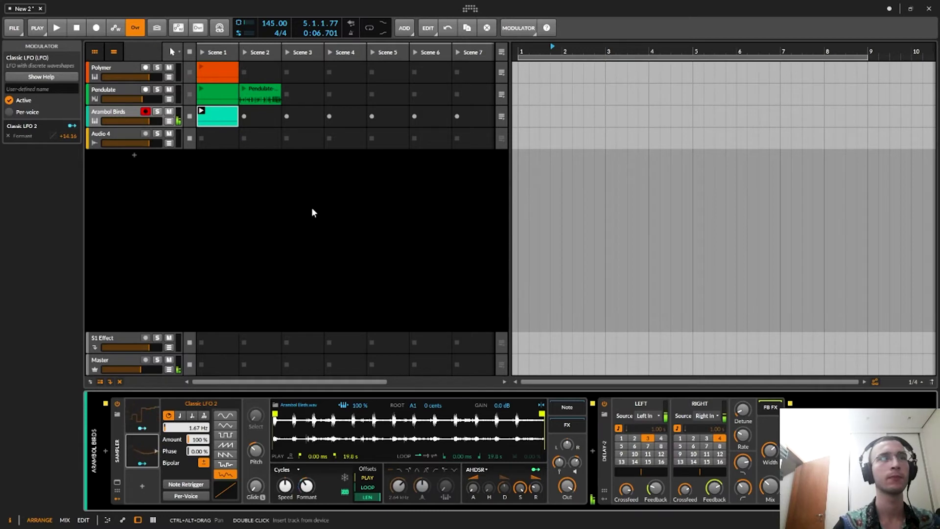
# Audition the modulated Arambol Birds sound, stop playback, and switch briefly to OBS to check its audio mixer.
pyautogui.press('space')
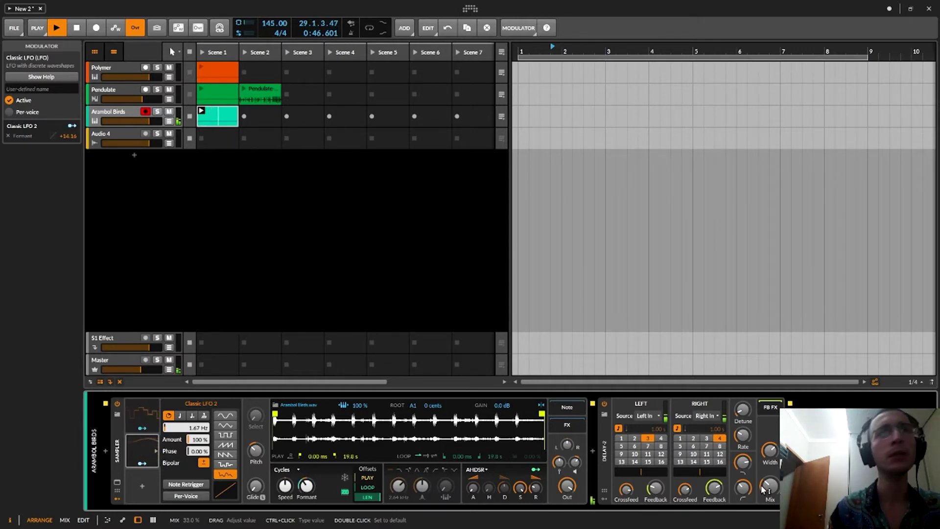
pyautogui.press('space')
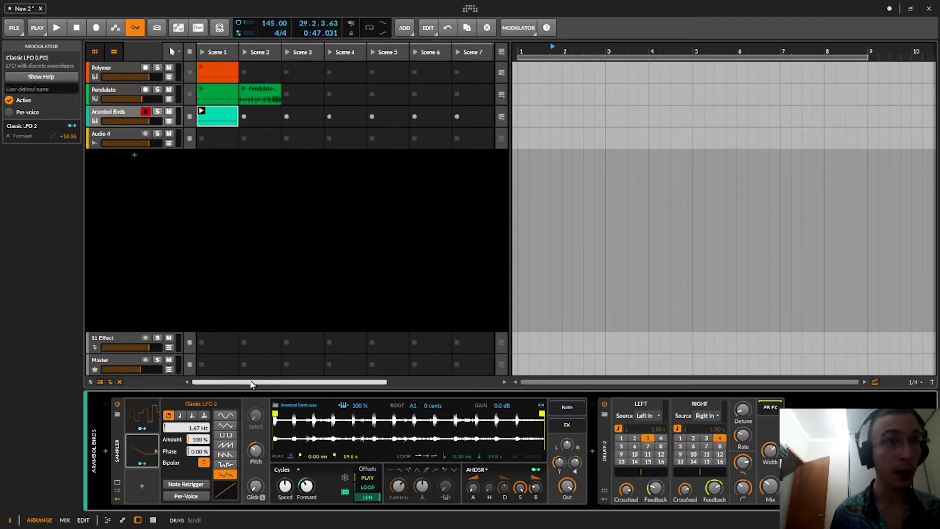
pyautogui.hotkey('alt', 'Tab')
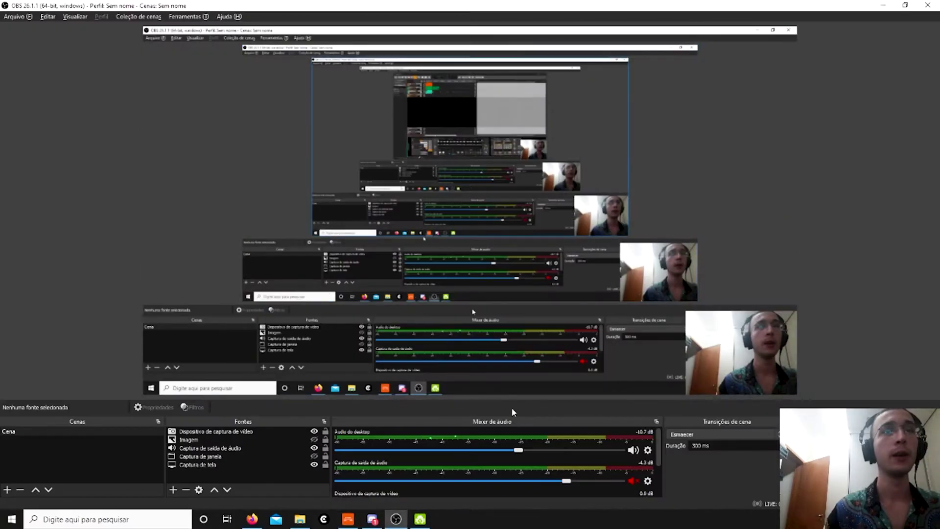
pyautogui.scroll(-3, 505, 462)
pyautogui.hotkey('alt', 'Tab')
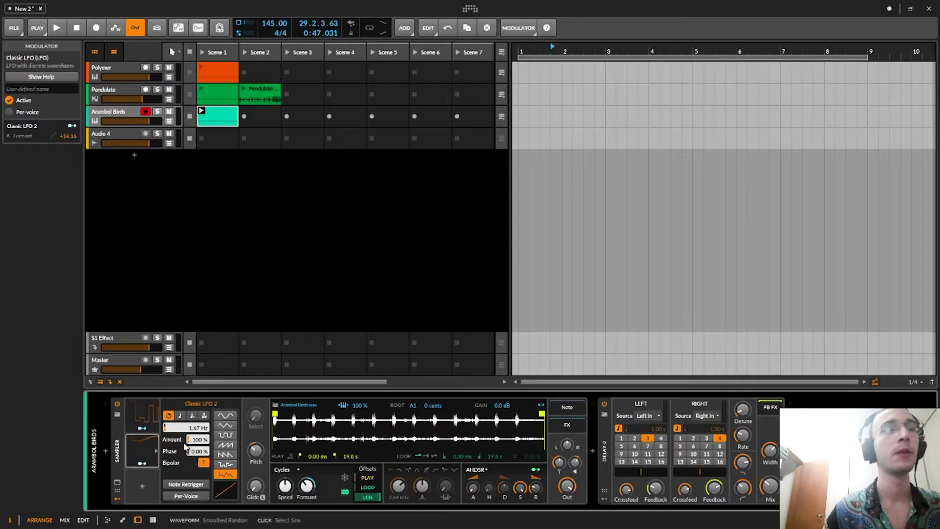
# Examine the second Classic LFO's settings and read its built-in help overview.
pyautogui.click(145, 454)
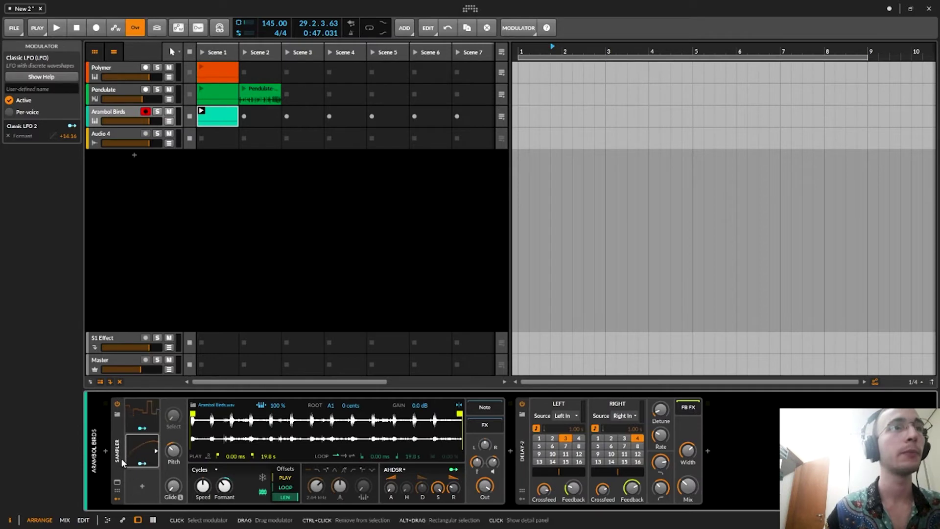
pyautogui.click(156, 450)
pyautogui.click(190, 406)
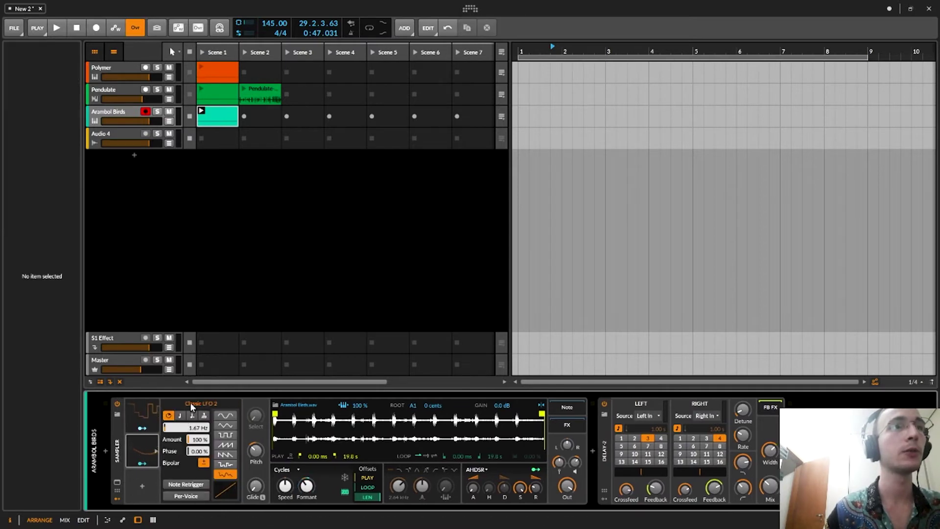
pyautogui.press('F1')
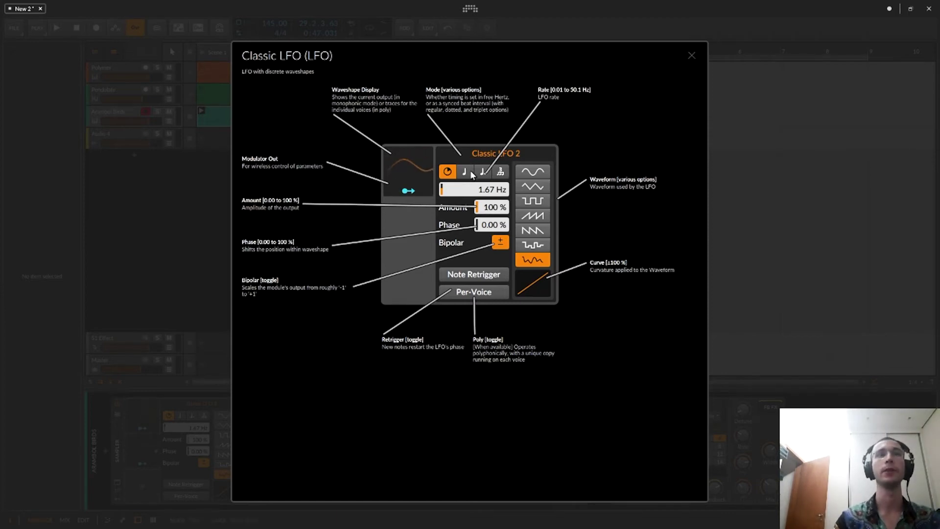
pyautogui.click(690, 56)
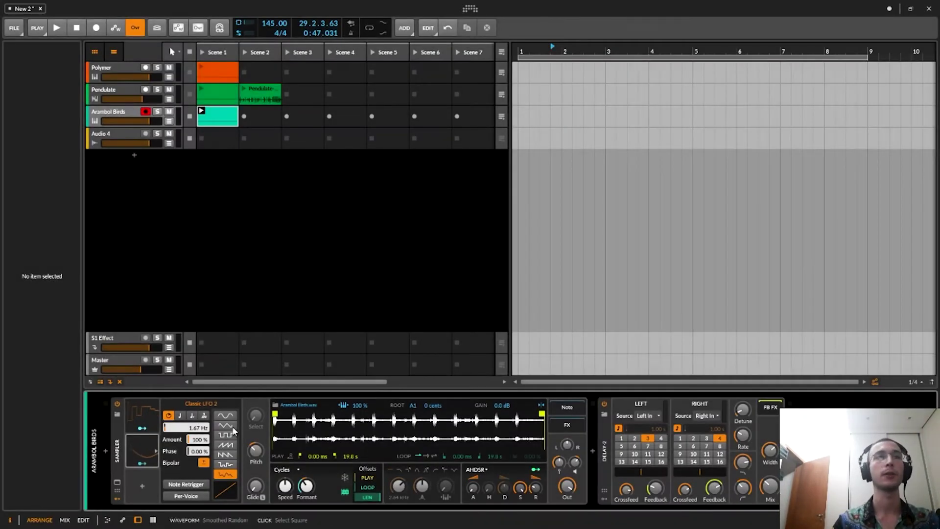
# Launch the Arambol Birds clip and restart playback from the beginning of bar 1.
pyautogui.press('space')
pyautogui.press('space')
pyautogui.click(202, 111)
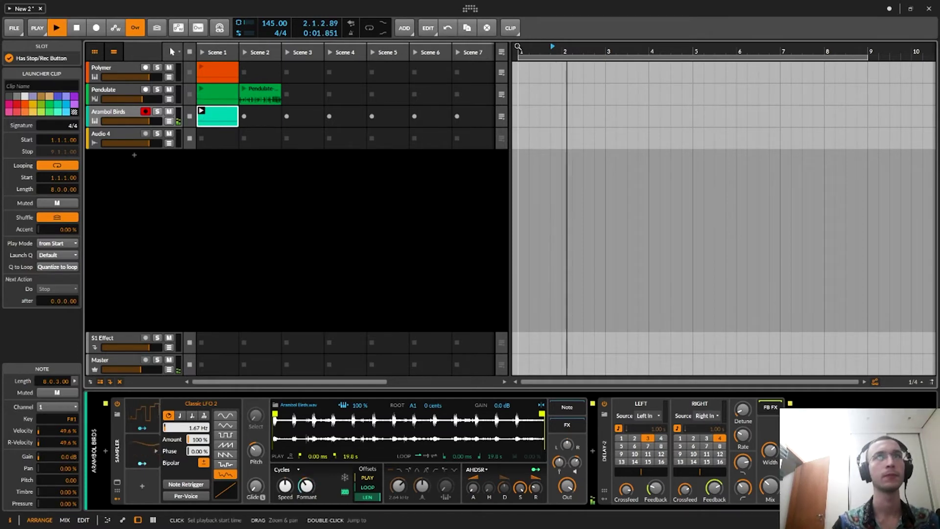
pyautogui.click(524, 62)
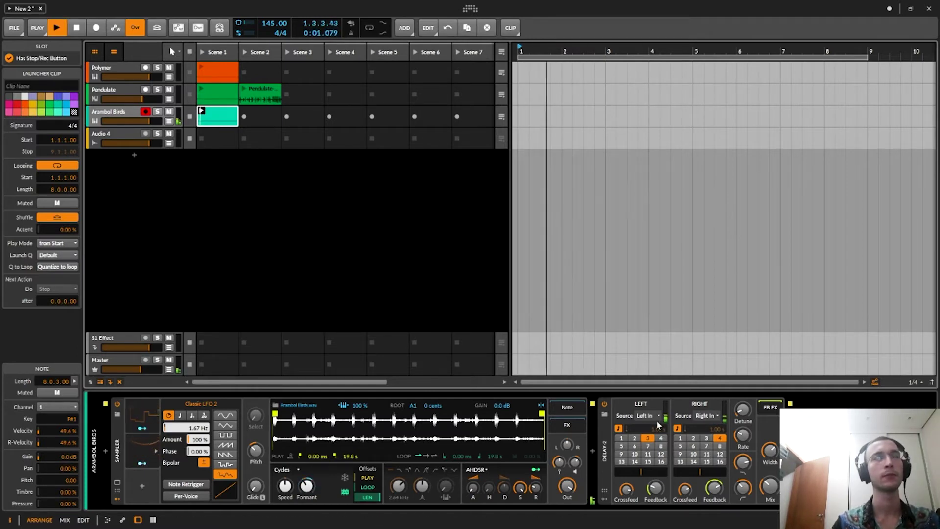
# Delete both Classic LFO modulators from the Sampler.
pyautogui.click(144, 448)
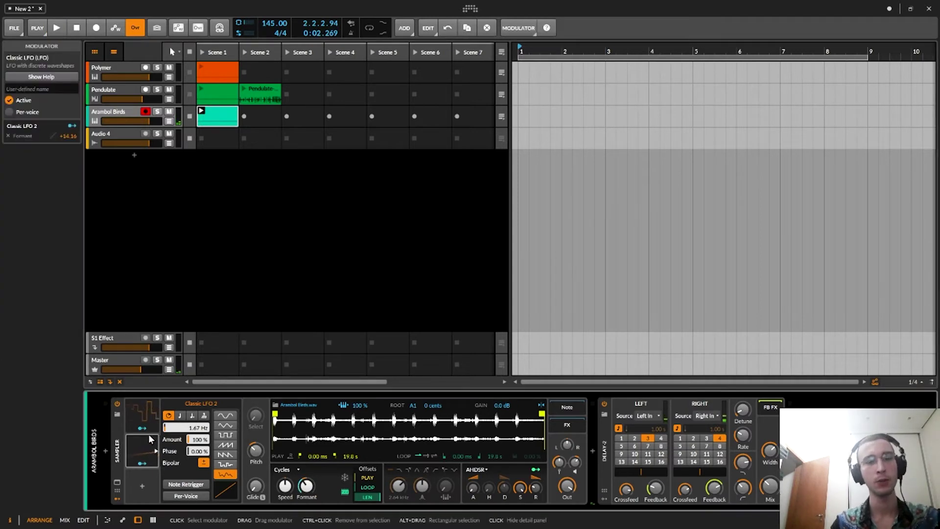
pyautogui.press('Delete')
pyautogui.click(146, 406)
pyautogui.press('Delete')
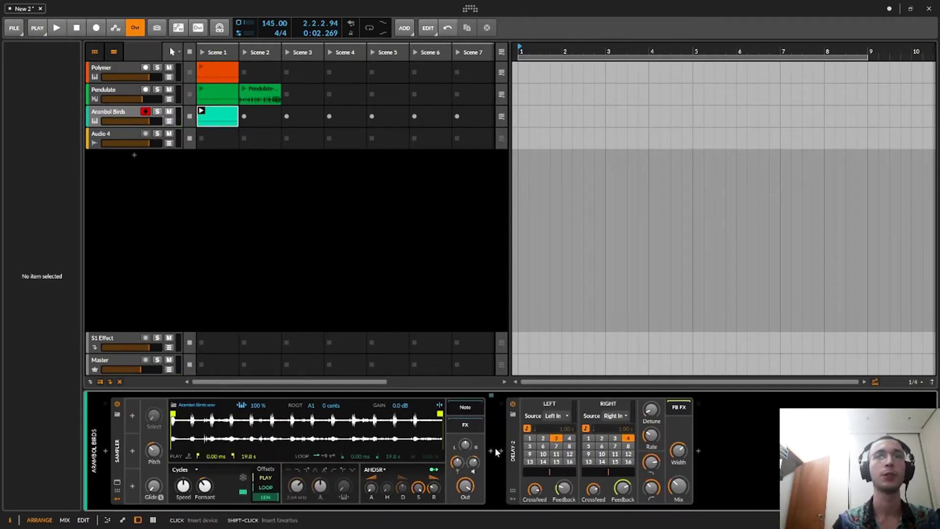
# Insert a Diatonic Transposer in the Sampler's note chain and set it to E Minor.
pyautogui.doubleClick(490, 424)
pyautogui.click(687, 133)
pyautogui.doubleClick(688, 133)
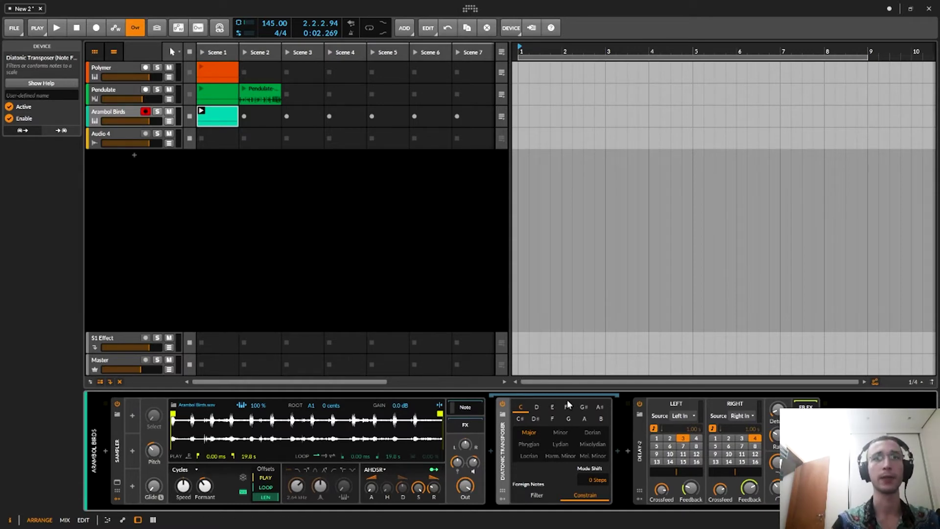
pyautogui.click(554, 407)
pyautogui.click(569, 434)
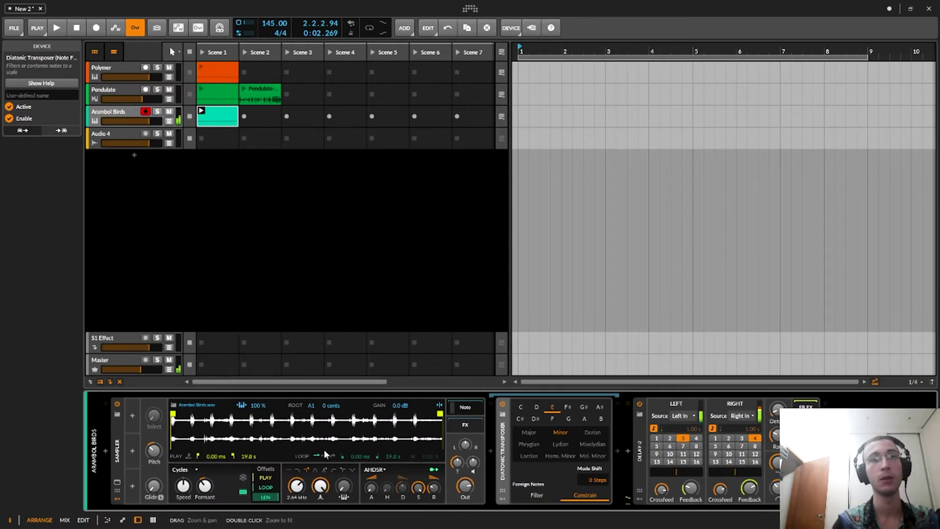
# Set the sample's key tracking to 0 % and the Sampler's filter frequency to 262 Hz, adjusting the filter's key tracking amount.
pyautogui.click(242, 405)
pyautogui.moveTo(299, 485); pyautogui.dragTo(298, 490)
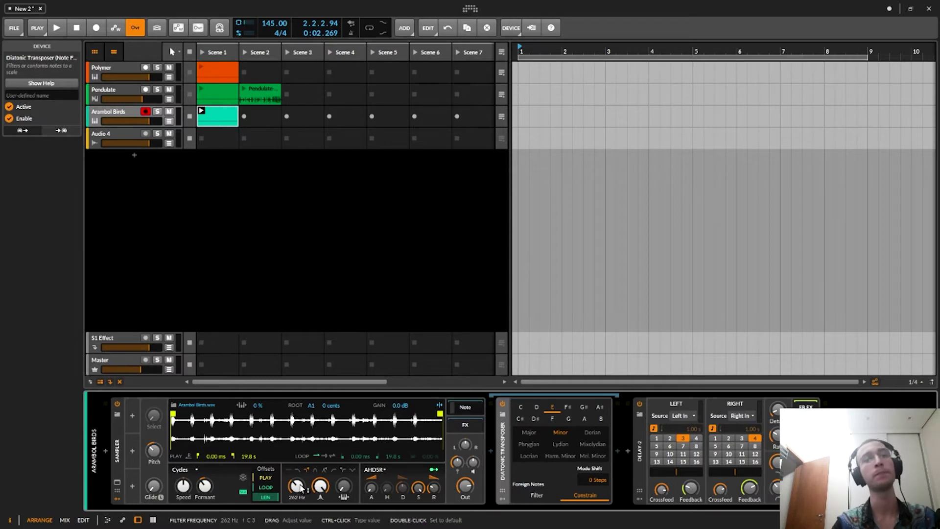
pyautogui.moveTo(344, 487)
pyautogui.mouseDown()
pyautogui.moveTo(343, 465)
pyautogui.moveTo(343, 478)
pyautogui.mouseUp()
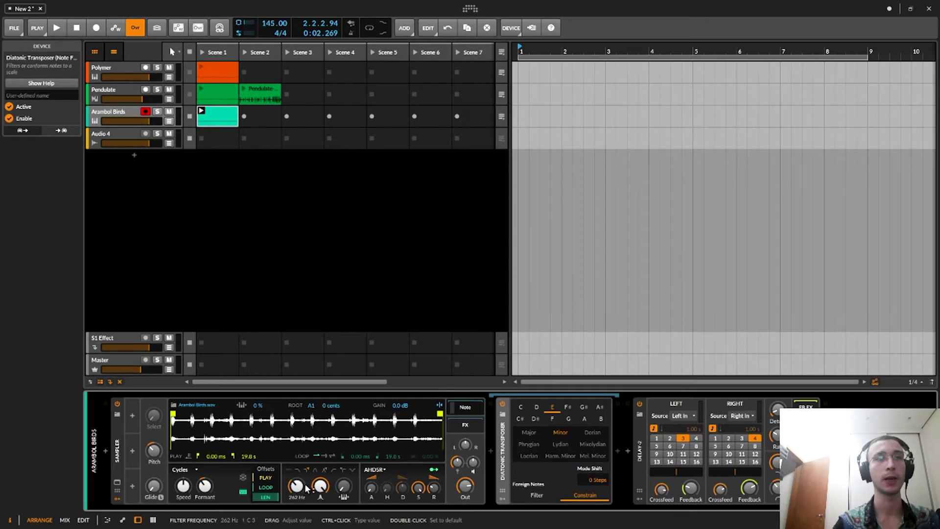
pyautogui.moveTo(344, 486); pyautogui.dragTo(344, 487)
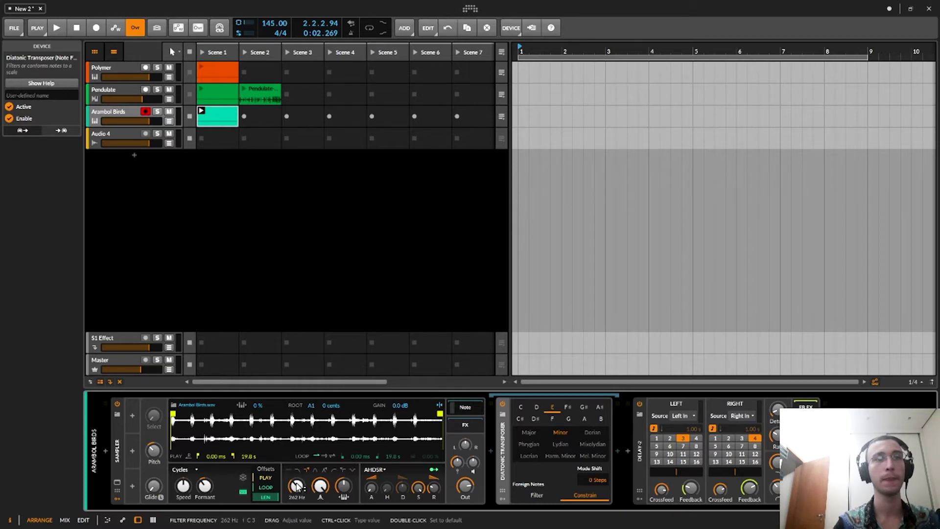
# Set the sample's key tracking to 100 % and its root note to C3.
pyautogui.click(241, 406)
pyautogui.moveTo(311, 405); pyautogui.dragTo(297, 412)
pyautogui.write('C3')
pyautogui.press('Return')
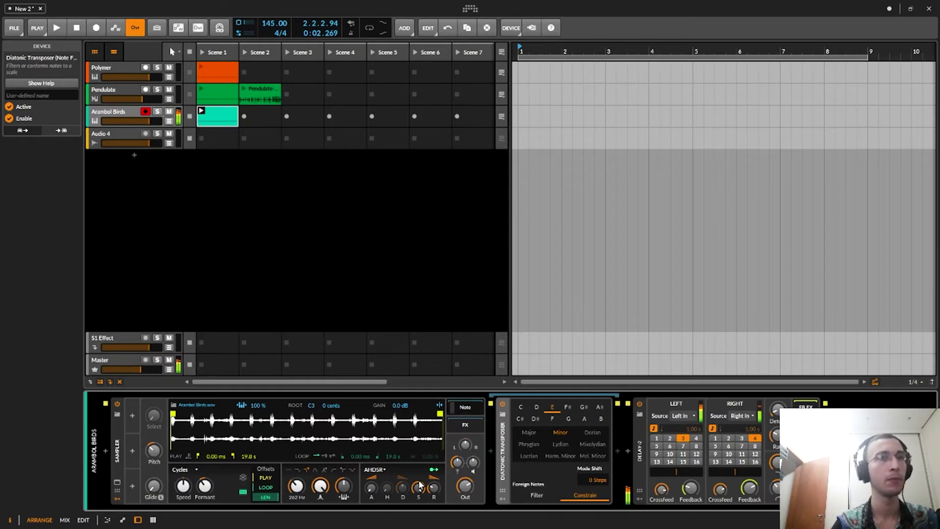
# Lower the volume of the Arambol Birds track.
pyautogui.click(151, 122)
pyautogui.moveTo(136, 124); pyautogui.dragTo(141, 121)
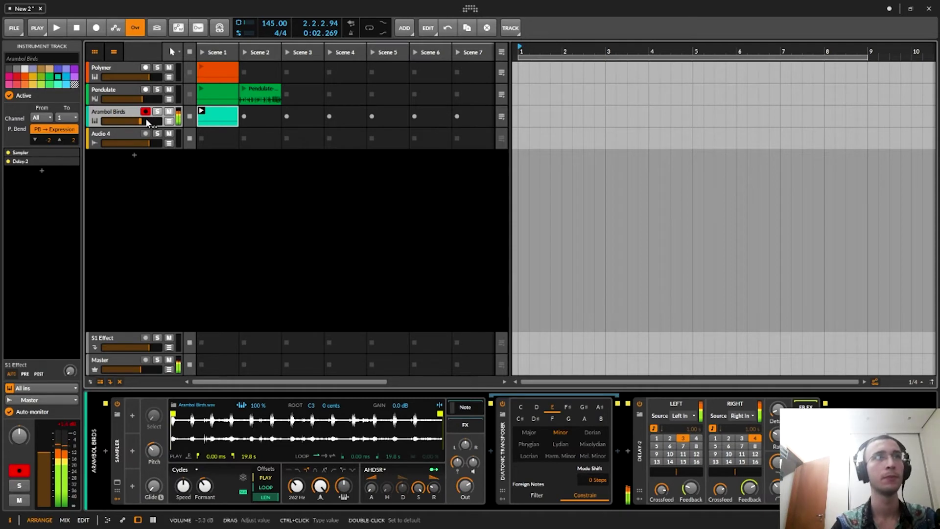
# Set the Diatonic Transposer's scale to Lydian and adjust the Sampler's output level.
pyautogui.click(561, 444)
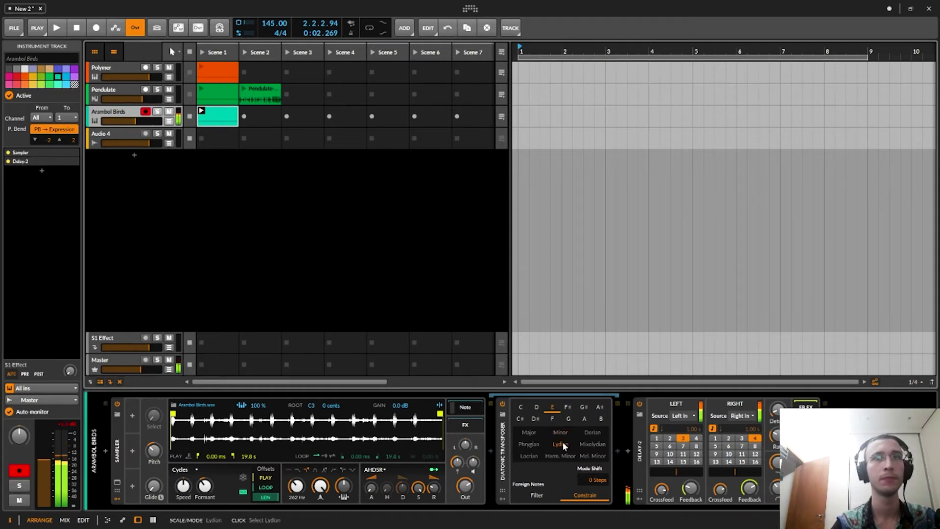
pyautogui.moveTo(463, 487); pyautogui.dragTo(464, 494)
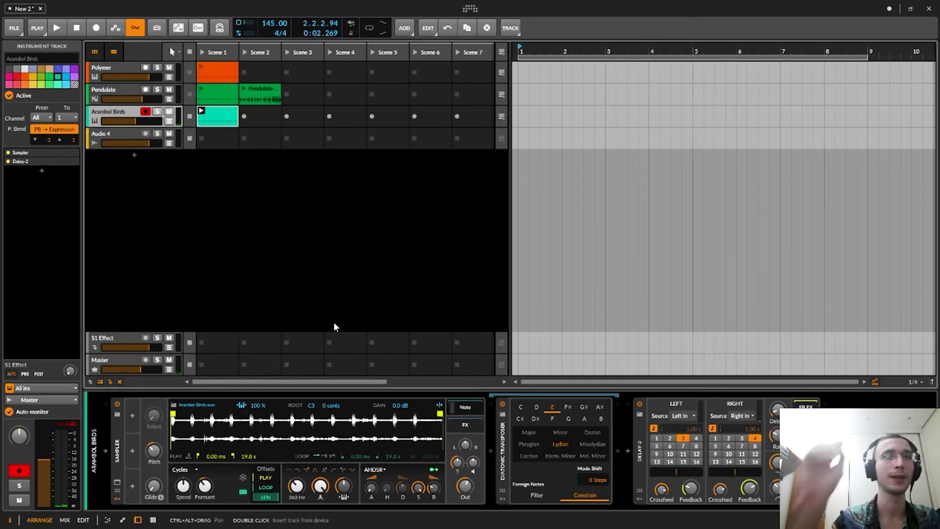
pyautogui.click(205, 233)
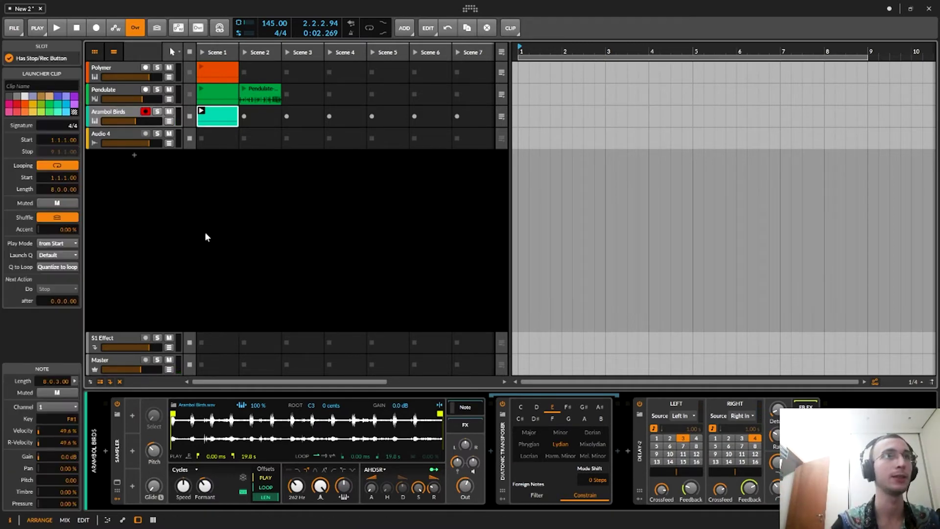
# Insert an Arpeggiator note effect before the Sampler on the Arambol Birds track.
pyautogui.click(133, 111)
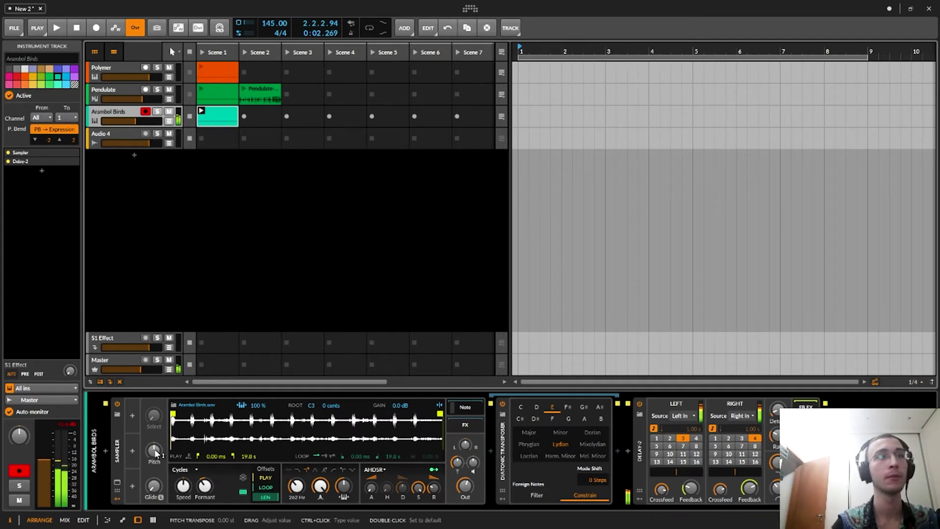
pyautogui.click(63, 424)
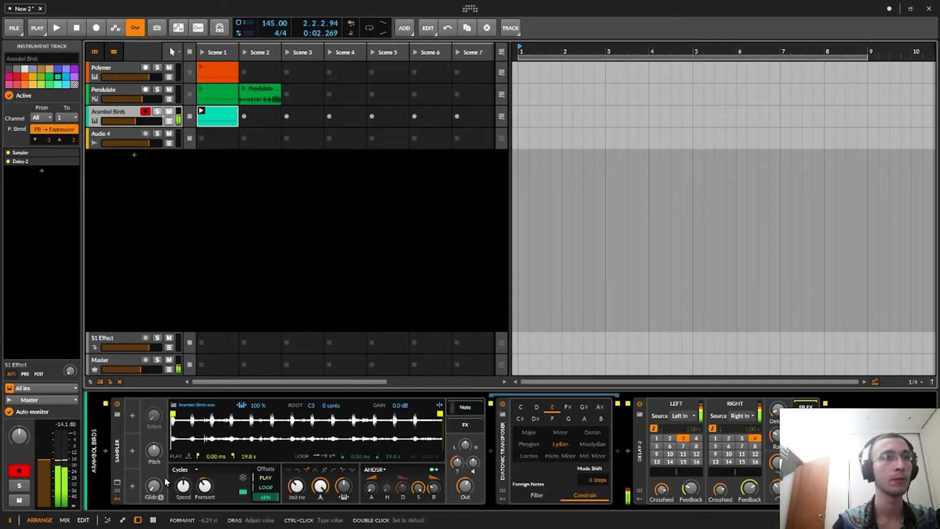
pyautogui.click(105, 451)
pyautogui.doubleClick(472, 94)
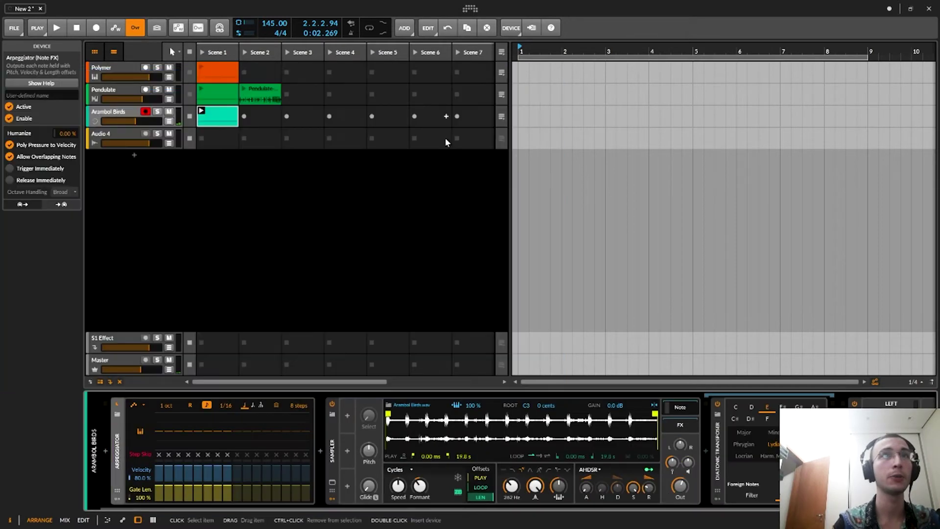
# Try the Flow pattern in the Arpeggiator, and settle on Blossom Up.
pyautogui.click(134, 405)
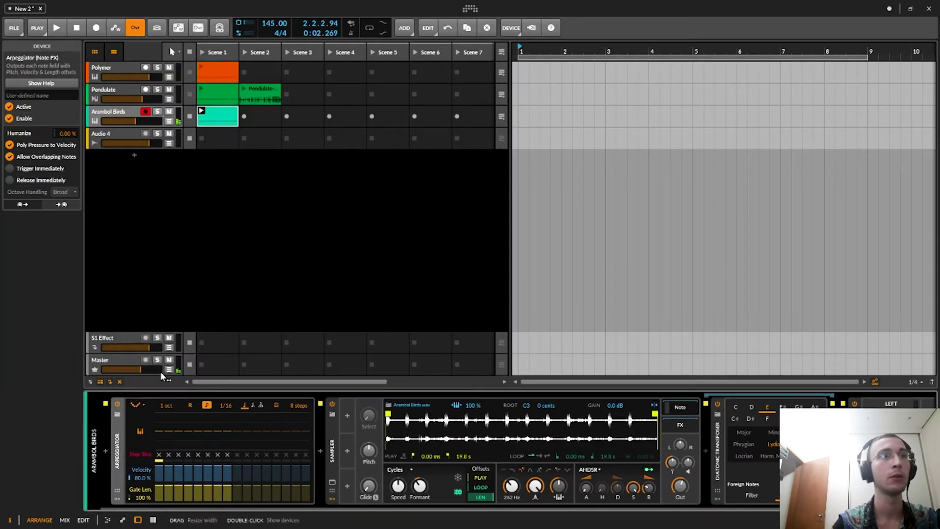
pyautogui.click(139, 405)
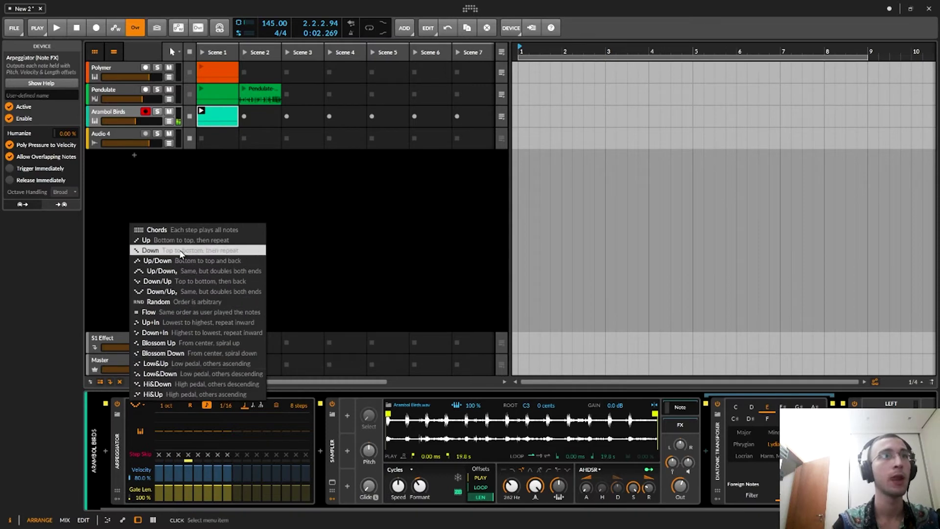
pyautogui.click(183, 310)
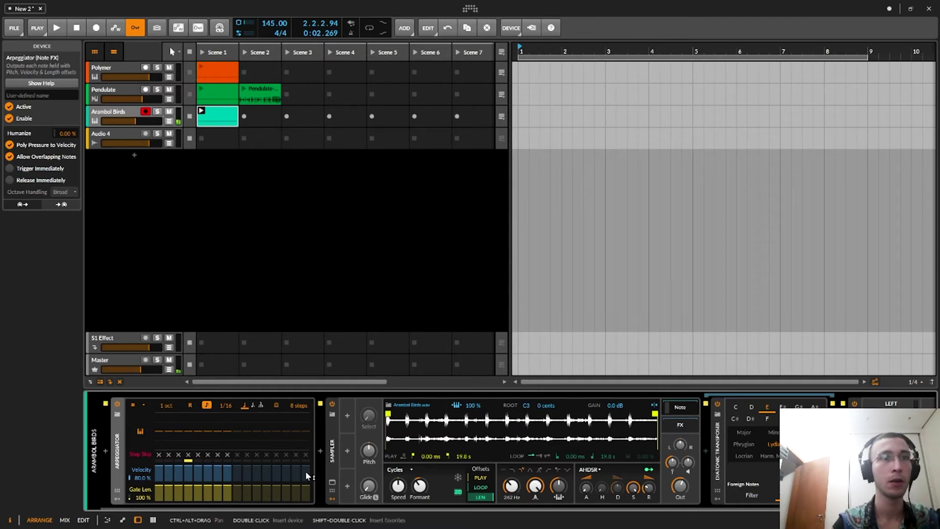
pyautogui.click(133, 405)
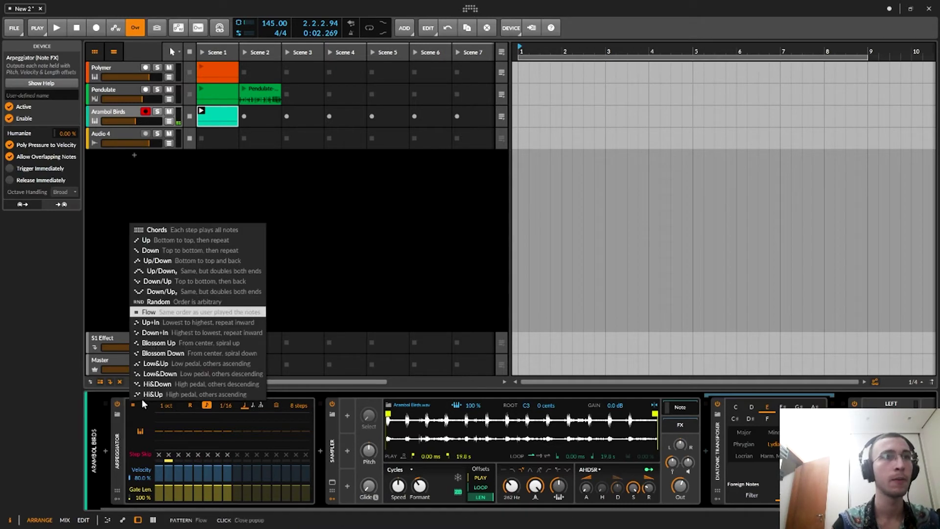
pyautogui.click(162, 346)
# Collapse the Delay-2 and Arpeggiator devices in the Arambol Birds device chain.
pyautogui.click(487, 509)
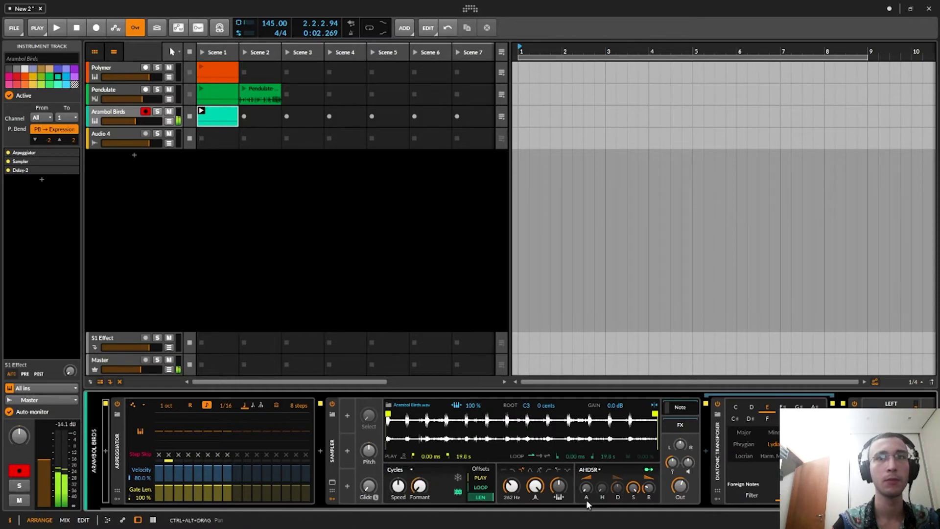
pyautogui.moveTo(586, 505); pyautogui.dragTo(660, 504)
pyautogui.moveTo(548, 487); pyautogui.dragTo(548, 490)
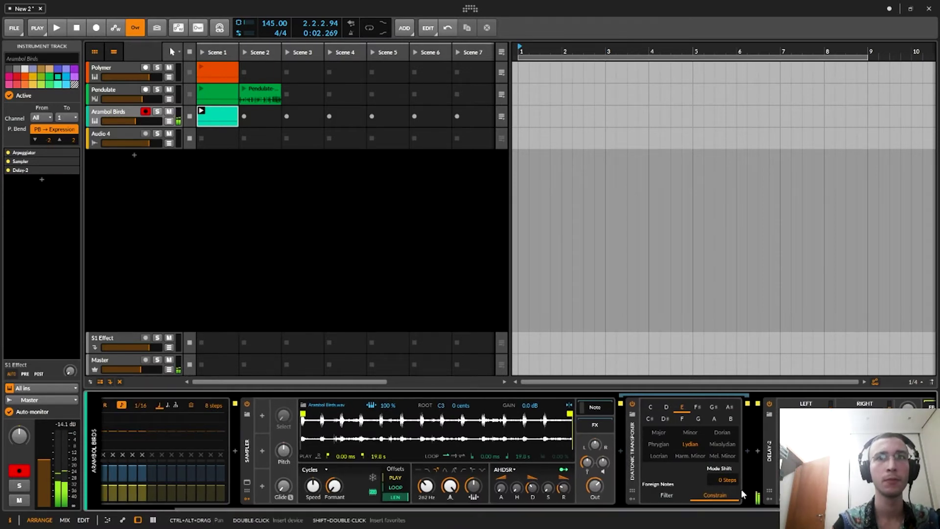
pyautogui.click(771, 460)
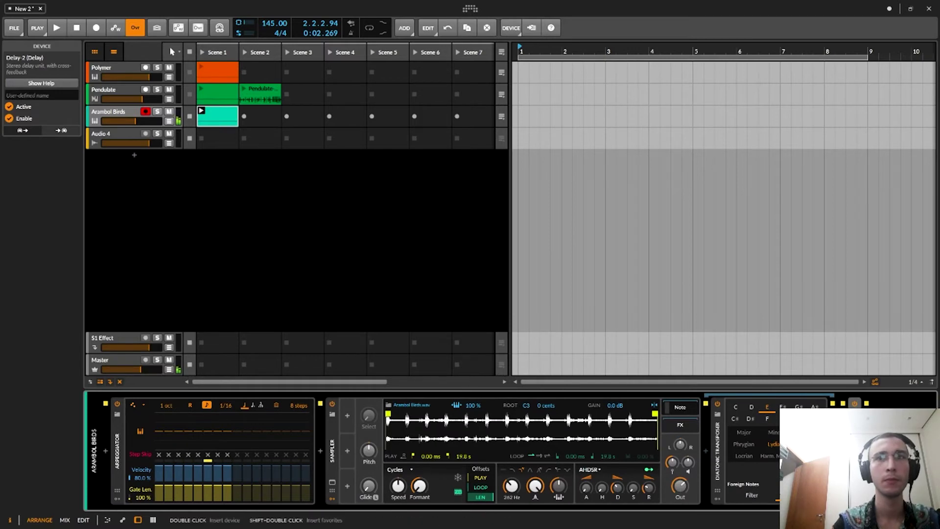
pyautogui.doubleClick(118, 446)
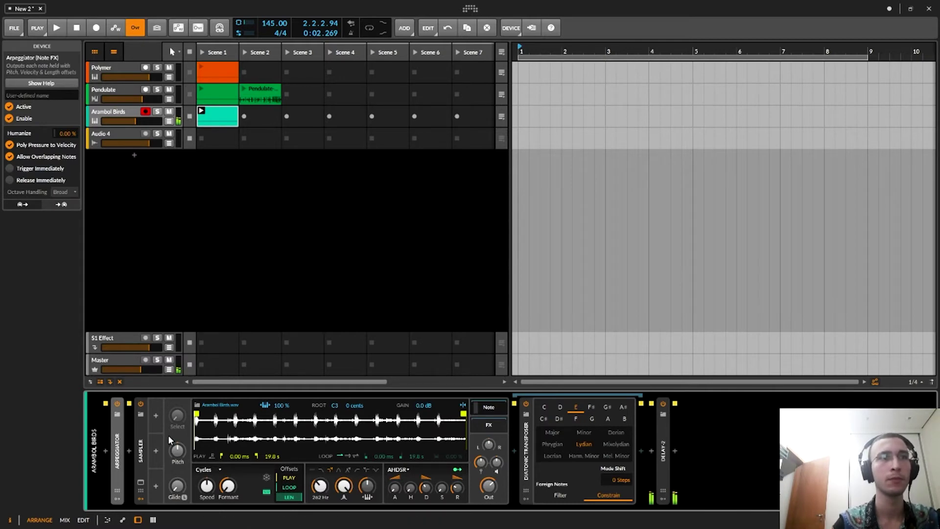
# Add a Classic LFO modulator to the Sampler with a triangle waveform and a rate of about 42.3 Hz.
pyautogui.click(155, 416)
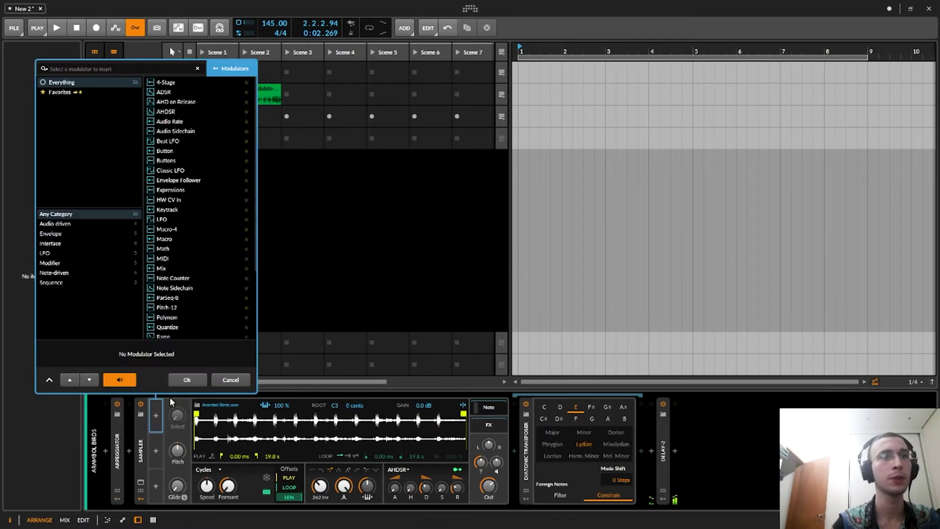
pyautogui.doubleClick(180, 171)
pyautogui.click(168, 414)
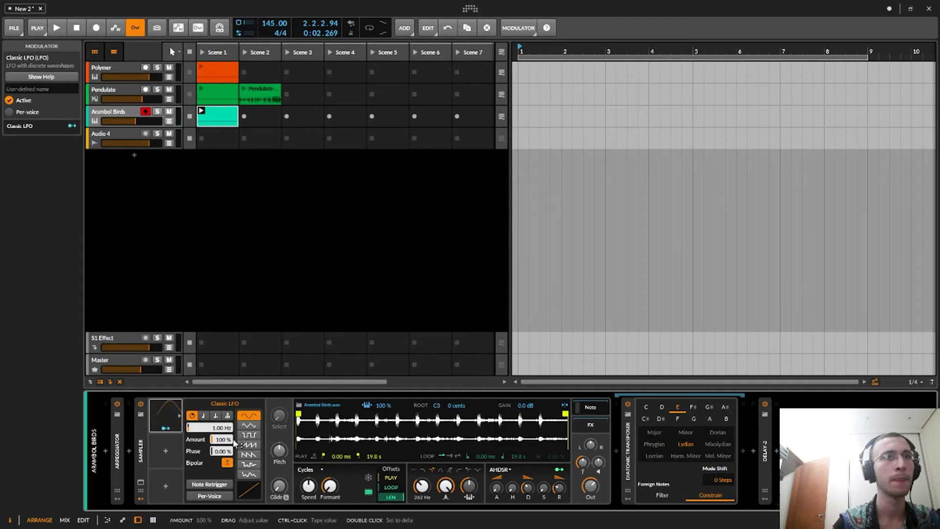
pyautogui.click(246, 427)
pyautogui.moveTo(210, 428); pyautogui.dragTo(222, 382)
# Map the Classic LFO to the Sampler's filter frequency with a modulation amount of +1.00.
pyautogui.click(166, 428)
pyautogui.moveTo(422, 487); pyautogui.dragTo(422, 461)
pyautogui.click(166, 427)
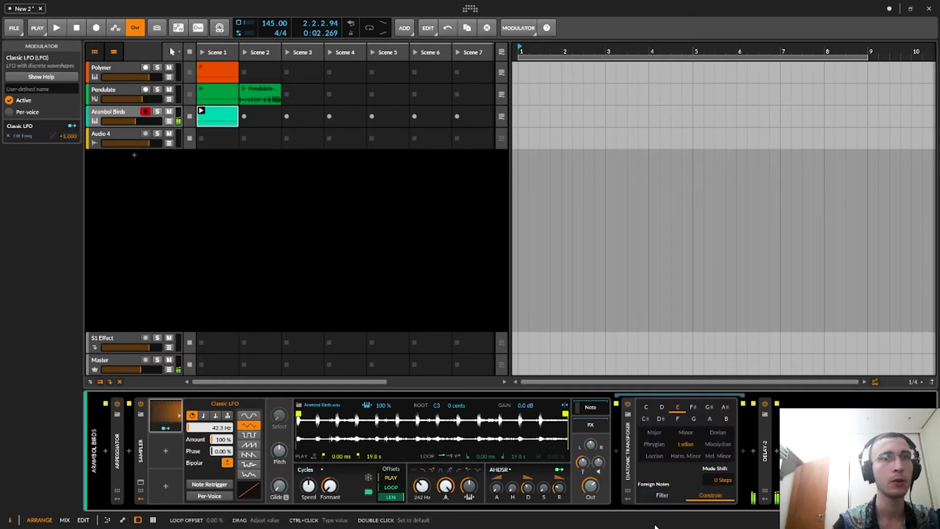
# Adjust the Sampler's formant and set the Classic LFO's rate to about 44.1 Hz.
pyautogui.moveTo(590, 488); pyautogui.dragTo(598, 459)
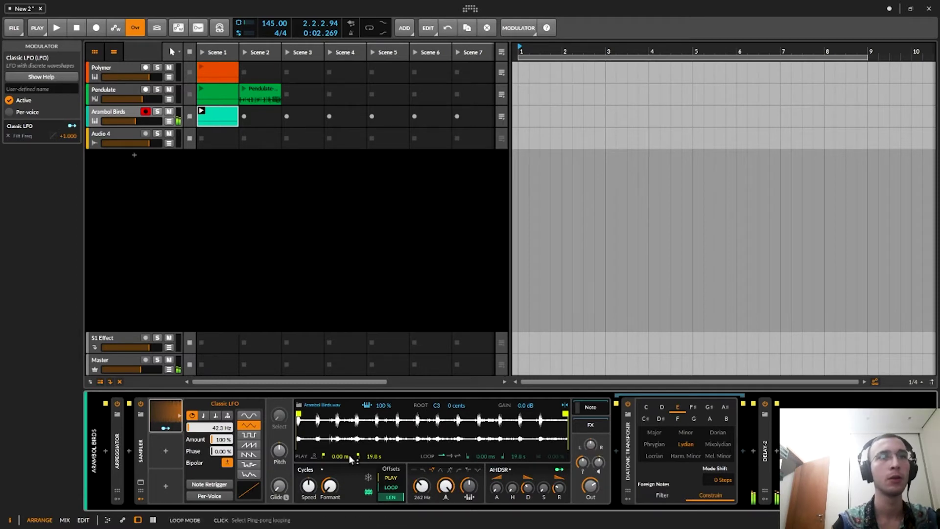
pyautogui.moveTo(330, 485); pyautogui.dragTo(330, 509)
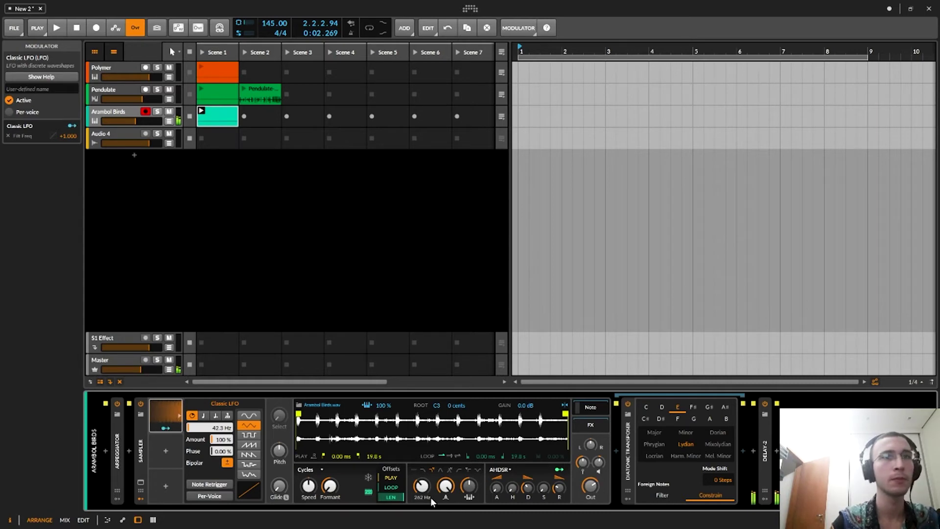
pyautogui.moveTo(215, 426); pyautogui.dragTo(215, 461)
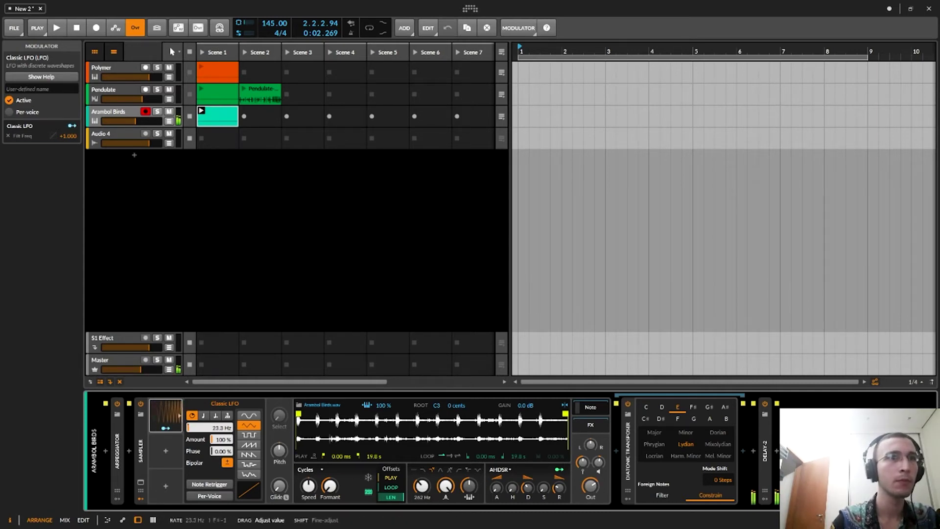
# Add a second Classic LFO modulator to the Sampler with a rate of about 0.23 Hz.
pyautogui.click(166, 450)
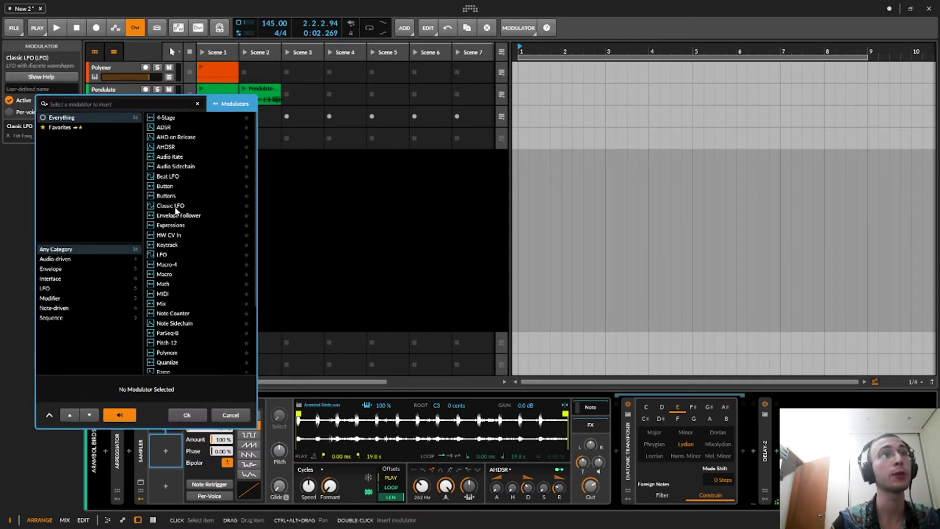
pyautogui.doubleClick(176, 209)
pyautogui.moveTo(209, 429); pyautogui.dragTo(209, 455)
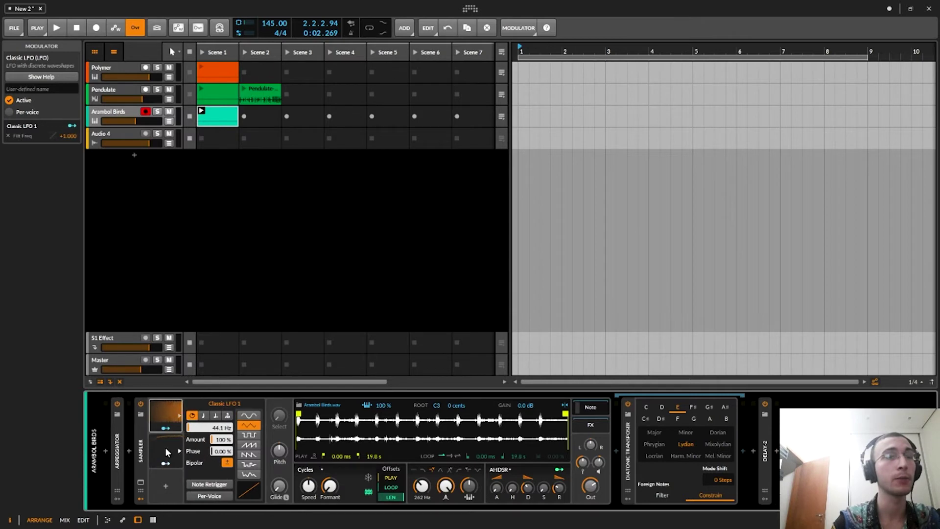
# Turn off the second LFO's bipolar mode and map it to modulate the first LFO's rate.
pyautogui.click(167, 416)
pyautogui.click(171, 453)
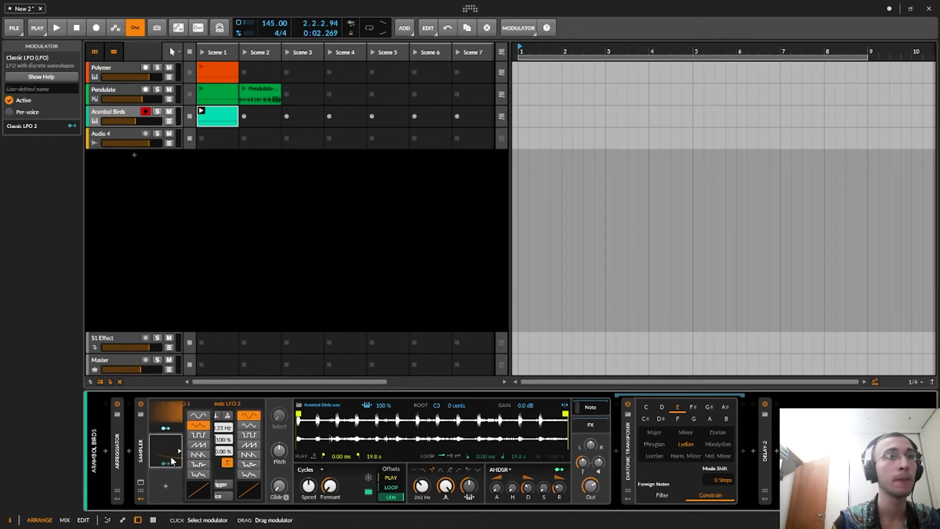
pyautogui.click(227, 462)
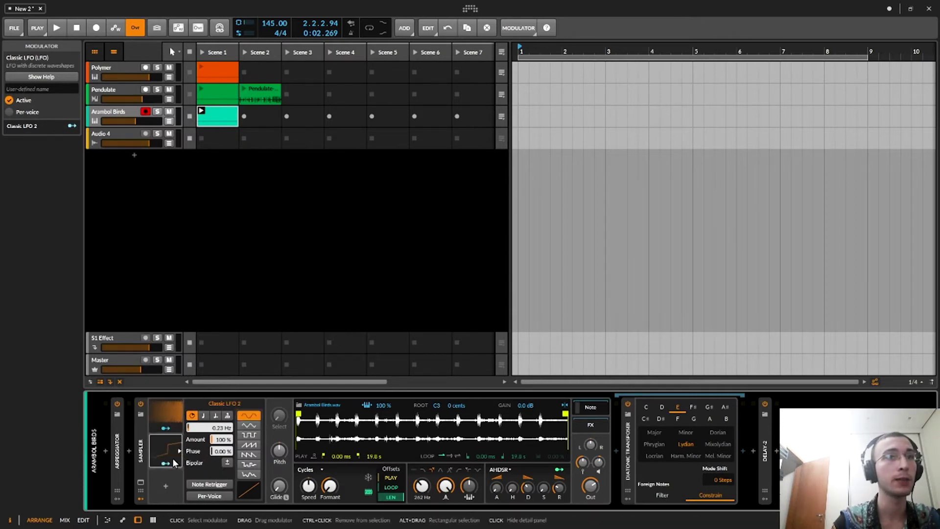
pyautogui.click(172, 419)
pyautogui.moveTo(215, 432); pyautogui.dragTo(217, 447)
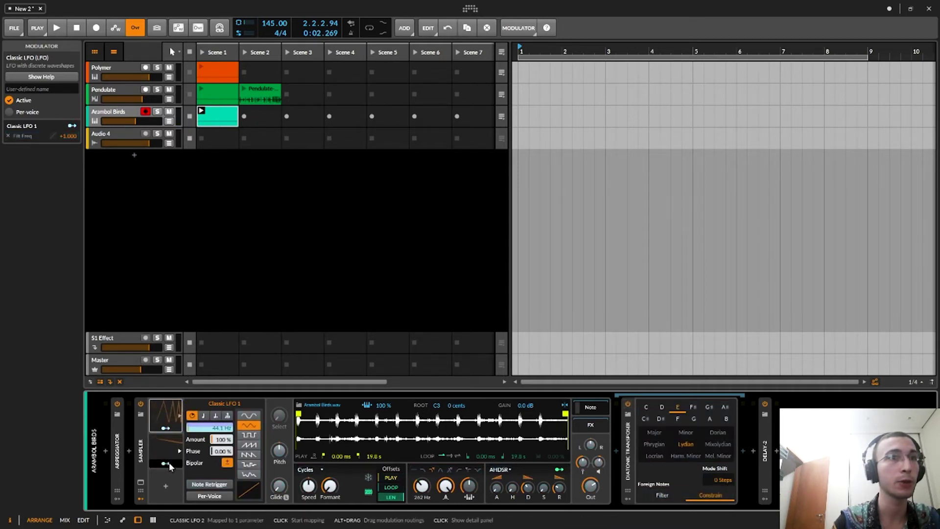
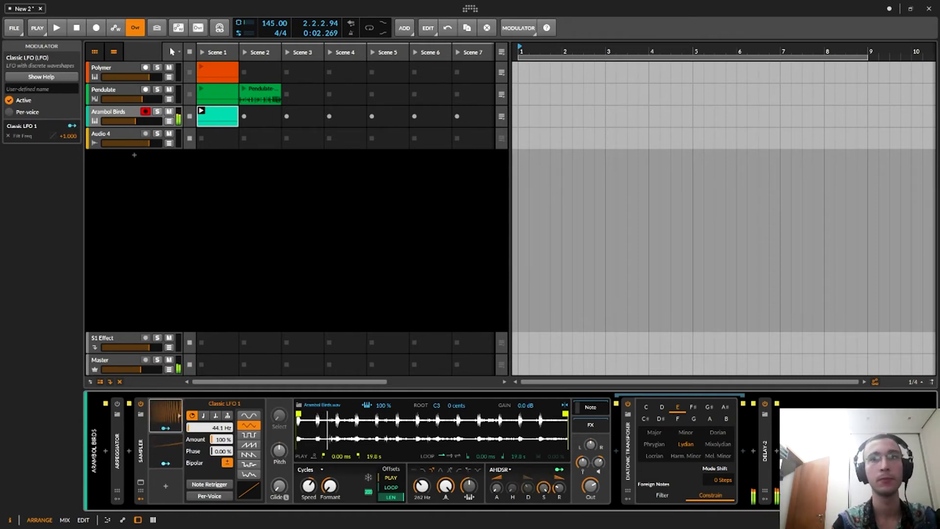
# Load Busy Birds.wav from the Ambience Sample Pack into the Sampler and move its play end to 71.2 s.
pyautogui.click(874, 381)
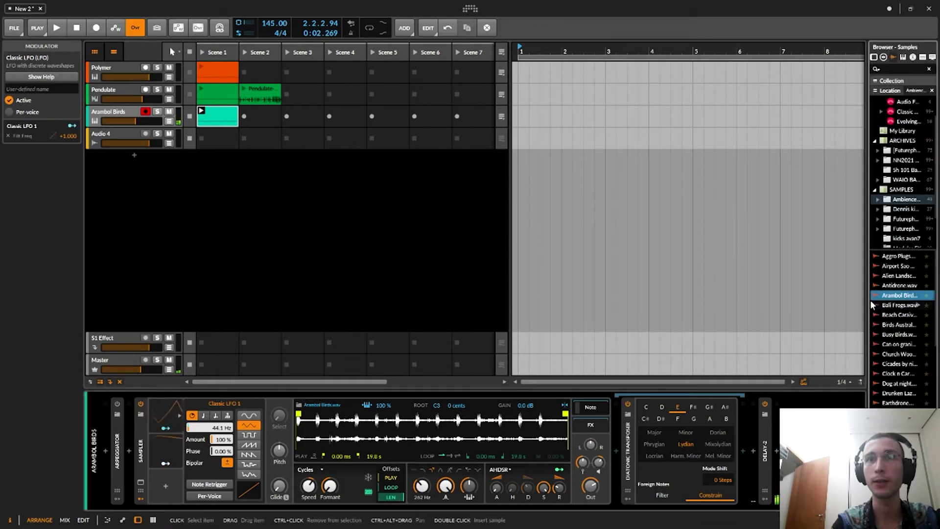
pyautogui.moveTo(867, 303); pyautogui.dragTo(762, 293)
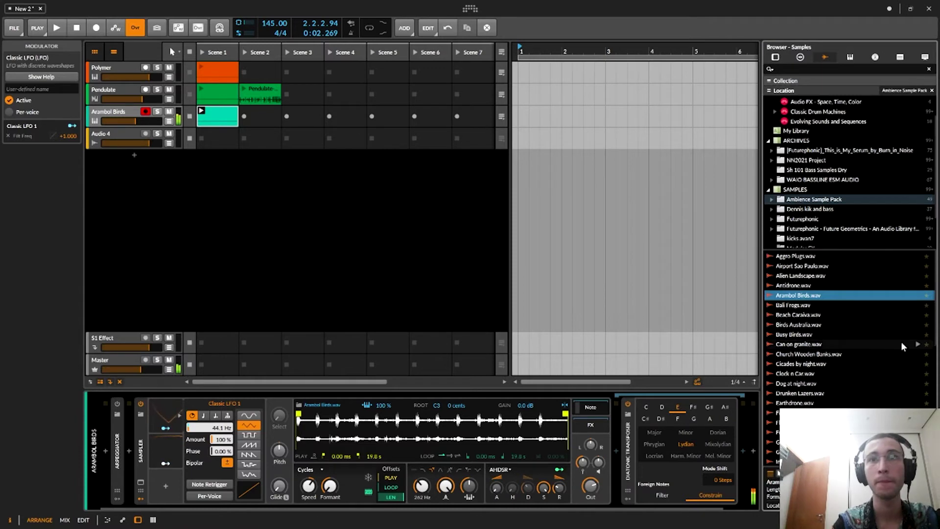
pyautogui.click(917, 337)
pyautogui.click(915, 344)
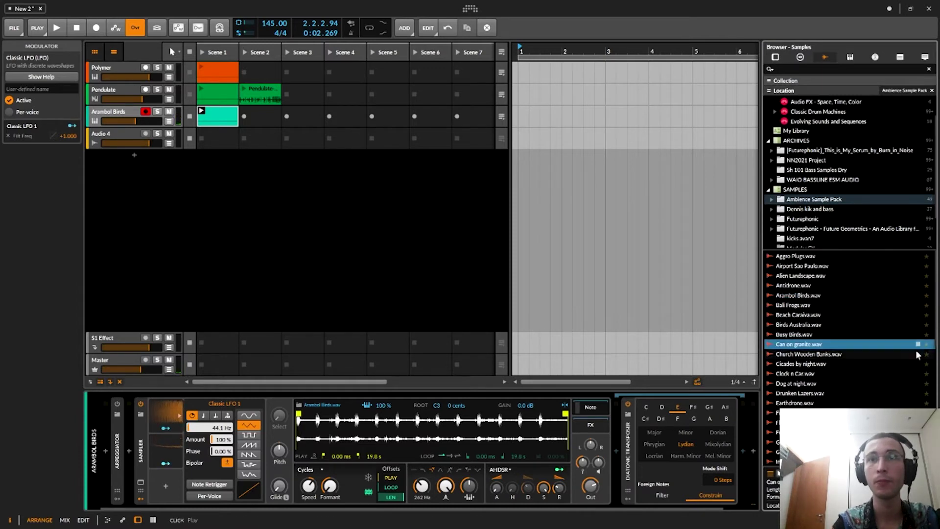
pyautogui.doubleClick(884, 335)
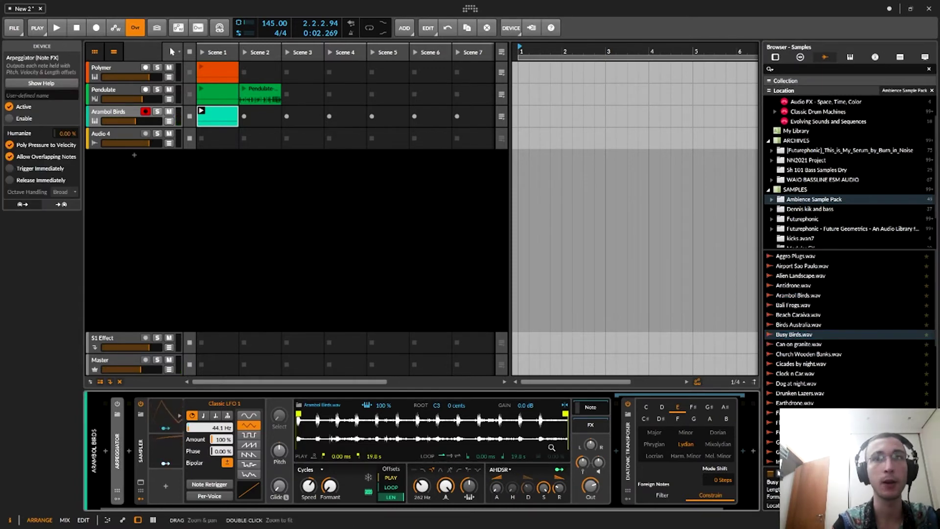
pyautogui.moveTo(565, 414); pyautogui.dragTo(464, 413)
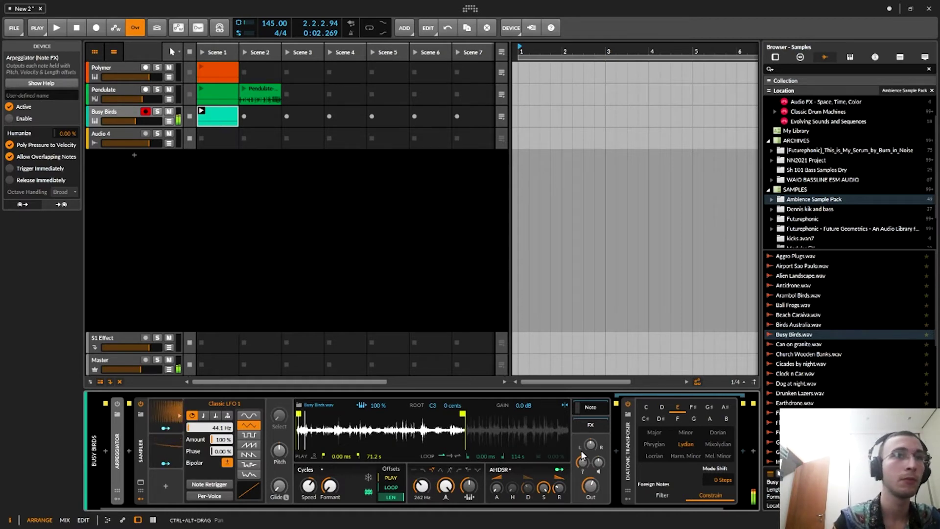
# Adjust the first LFO's modulation amount on the Sampler's filter frequency.
pyautogui.click(166, 428)
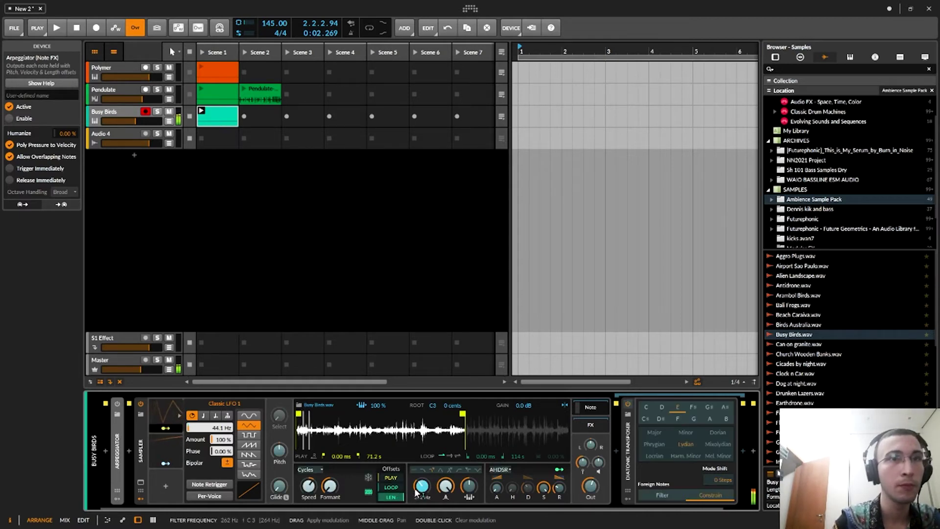
pyautogui.moveTo(421, 486); pyautogui.dragTo(421, 514)
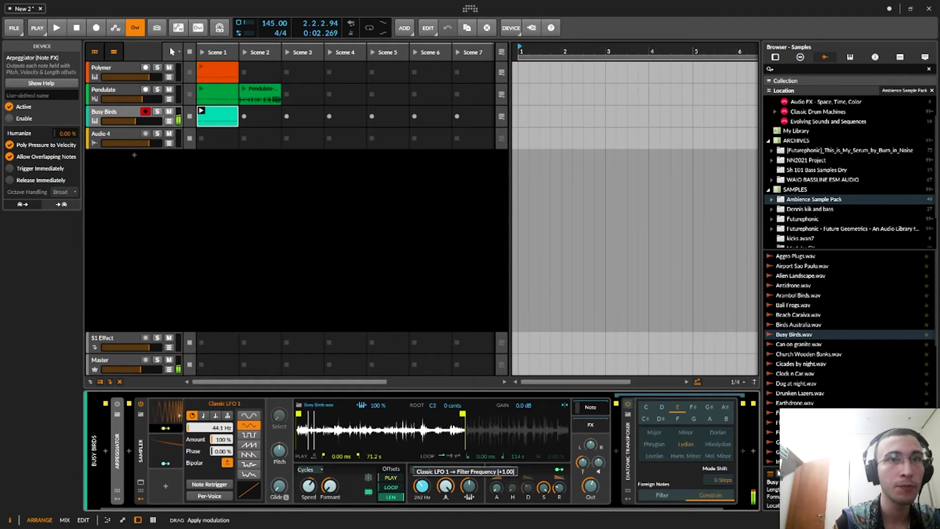
pyautogui.moveTo(422, 486); pyautogui.dragTo(420, 490)
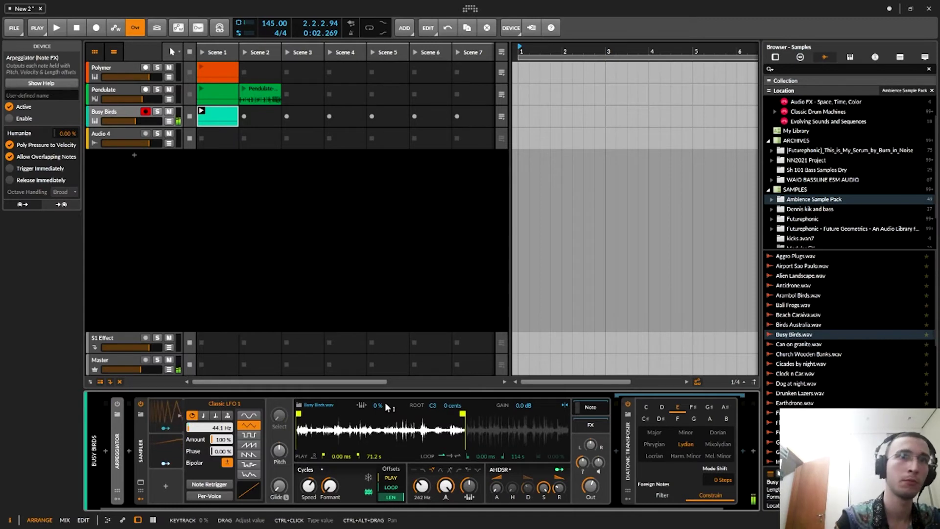
# Narrow the sample browser and delete both Classic LFO modulators from the Sampler.
pyautogui.moveTo(761, 316); pyautogui.dragTo(823, 323)
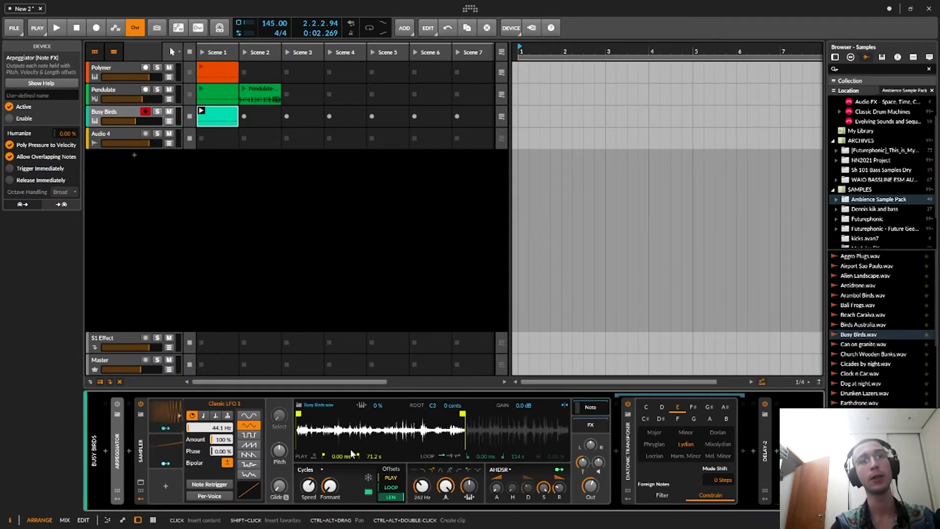
pyautogui.click(164, 417)
pyautogui.press('Delete')
pyautogui.press('Delete')
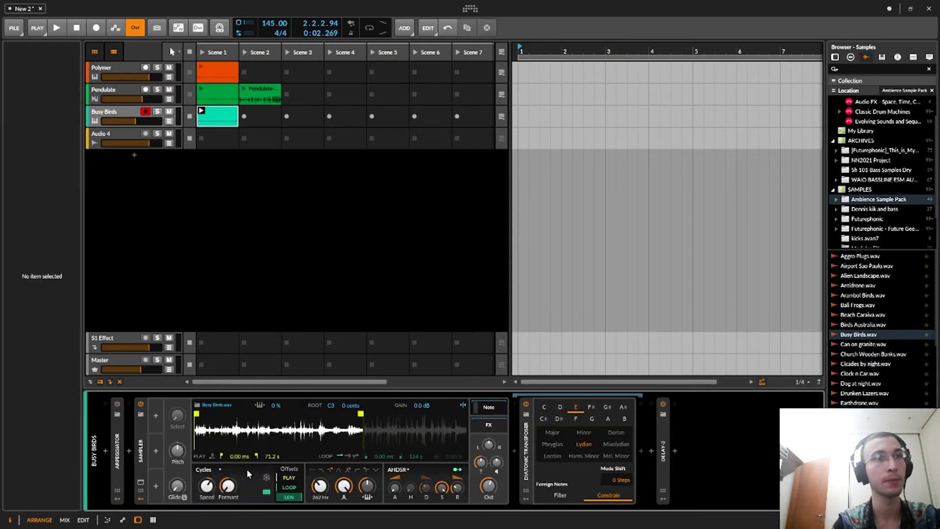
# Switch the Sampler's playback mode to Textures and set the grain size to about 2.10 ms.
pyautogui.click(212, 469)
pyautogui.click(230, 501)
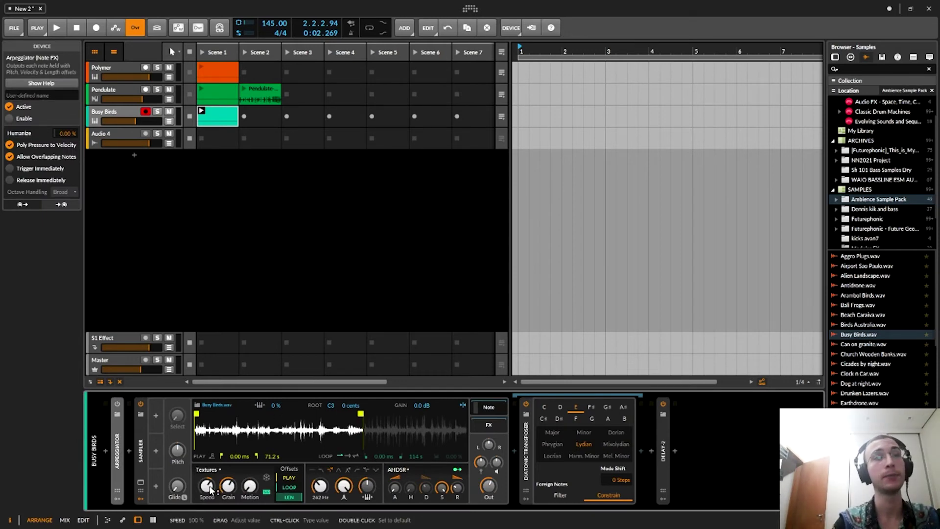
pyautogui.moveTo(210, 487); pyautogui.dragTo(228, 499)
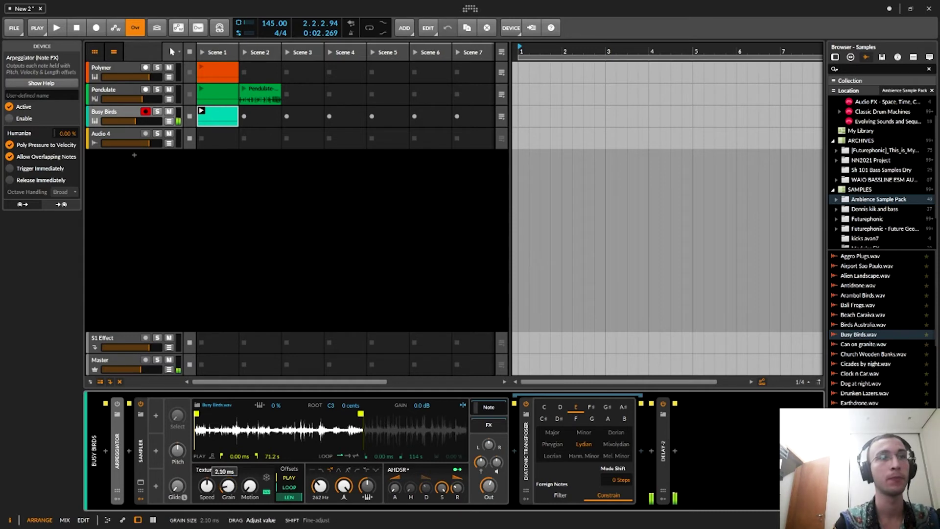
# Reset the Sampler's filter frequency and resonance to their default values and undo the trial grain size change.
pyautogui.doubleClick(320, 487)
pyautogui.doubleClick(344, 488)
pyautogui.moveTo(229, 484); pyautogui.dragTo(208, 479)
pyautogui.hotkey('ctrl', 'z')
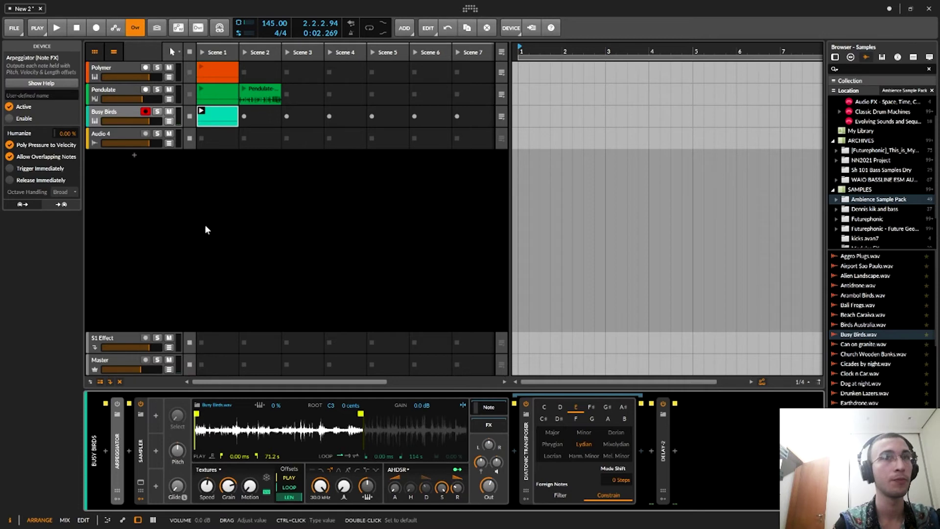
pyautogui.hotkey('ctrl', 'z')
# Move the Busy Birds sample's play start to 52.9 s and adjust the Sampler's pitch, grain size and output level.
pyautogui.moveTo(196, 414); pyautogui.dragTo(323, 413)
pyautogui.moveTo(488, 486); pyautogui.dragTo(488, 478)
pyautogui.moveTo(228, 485); pyautogui.dragTo(208, 487)
pyautogui.moveTo(177, 450); pyautogui.dragTo(177, 445)
pyautogui.moveTo(228, 485); pyautogui.dragTo(227, 478)
pyautogui.moveTo(497, 461); pyautogui.dragTo(497, 448)
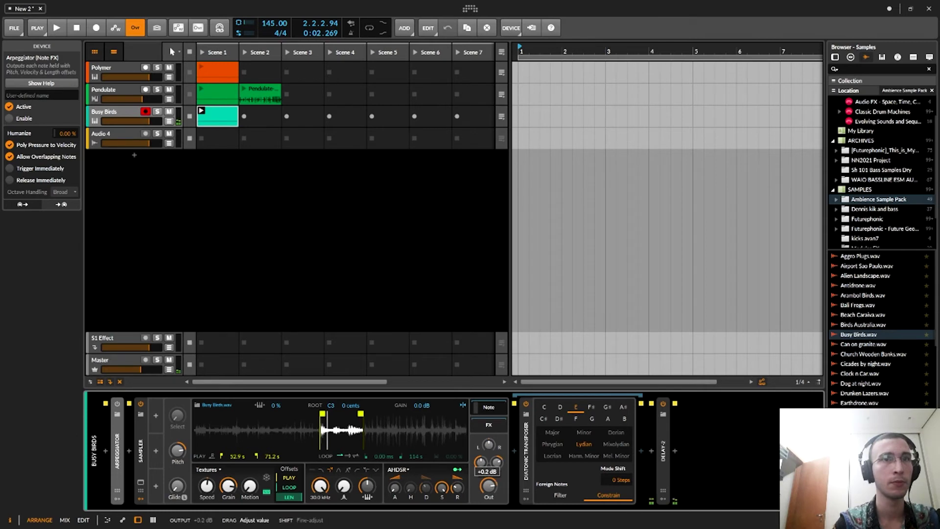
# Lower the Sampler's pitch, set its keyboard tracking to 100% and fine-tune the texture grain size.
pyautogui.moveTo(177, 451); pyautogui.dragTo(178, 457)
pyautogui.moveTo(227, 486); pyautogui.dragTo(228, 485)
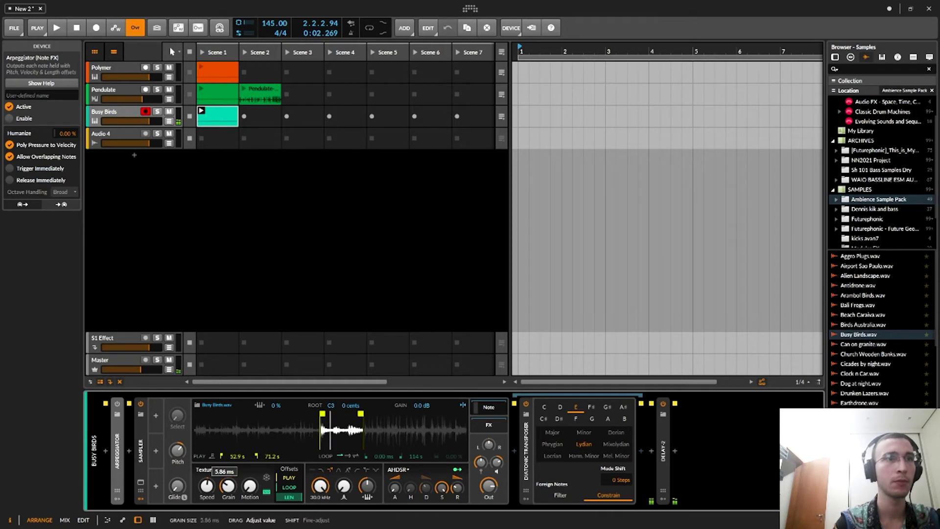
pyautogui.moveTo(228, 486); pyautogui.dragTo(228, 486)
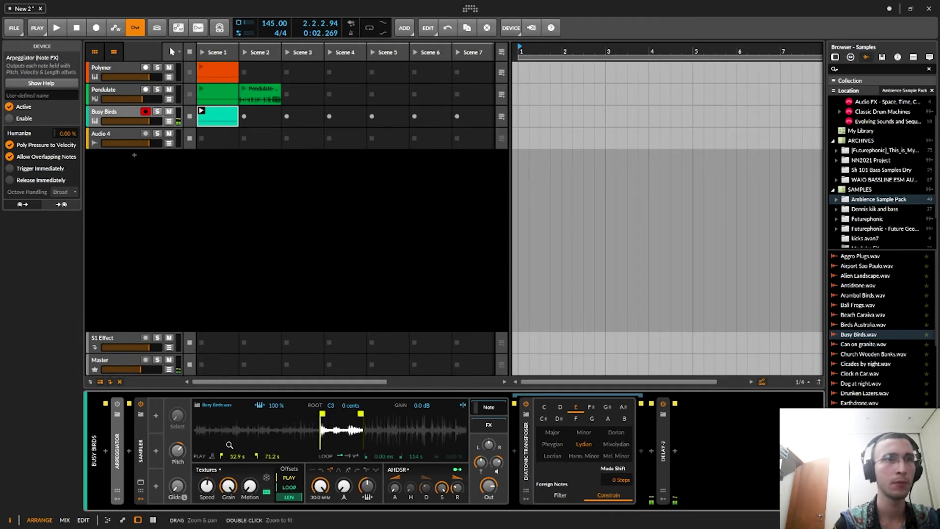
pyautogui.moveTo(228, 486); pyautogui.dragTo(227, 490)
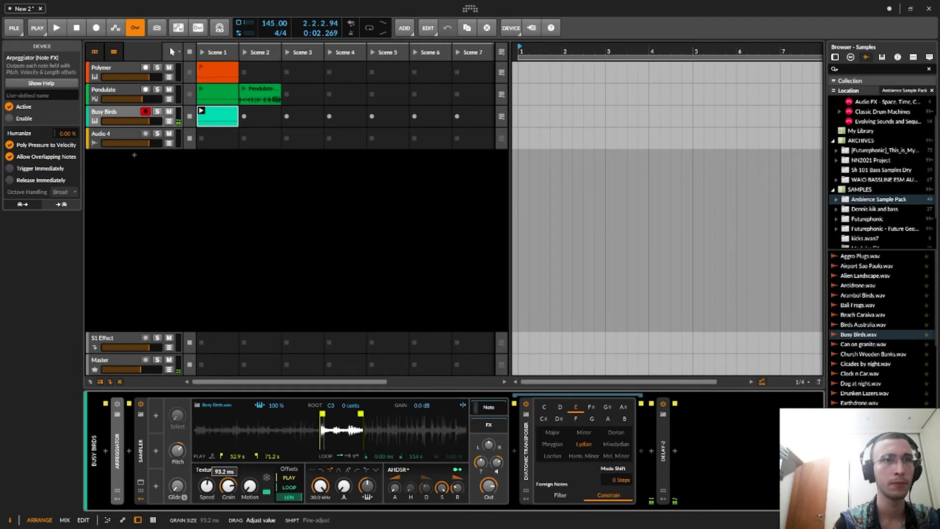
pyautogui.moveTo(227, 486); pyautogui.dragTo(235, 498)
pyautogui.click(279, 266)
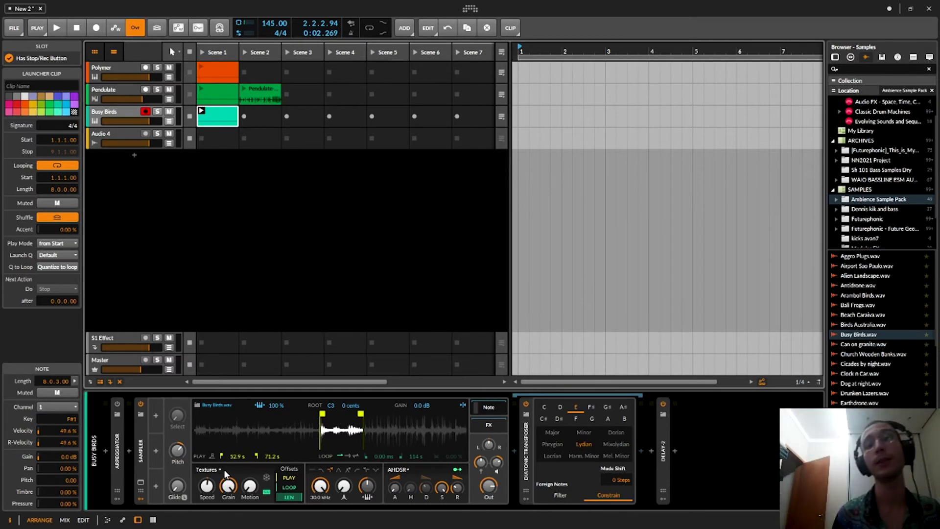
# Switch to OBS to check the desktop audio level in the mixer, and return to Bitwig Studio.
pyautogui.hotkey('alt', 'Tab')
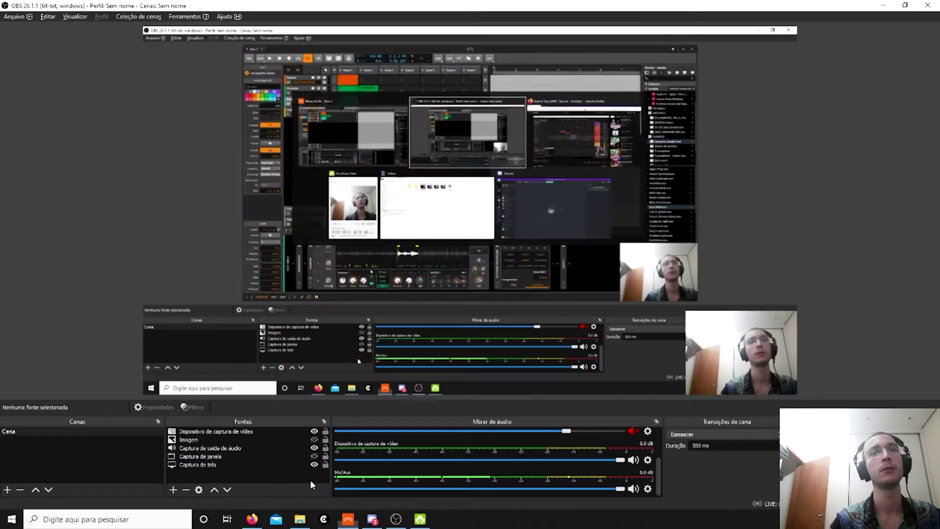
pyautogui.scroll(2, 586, 477)
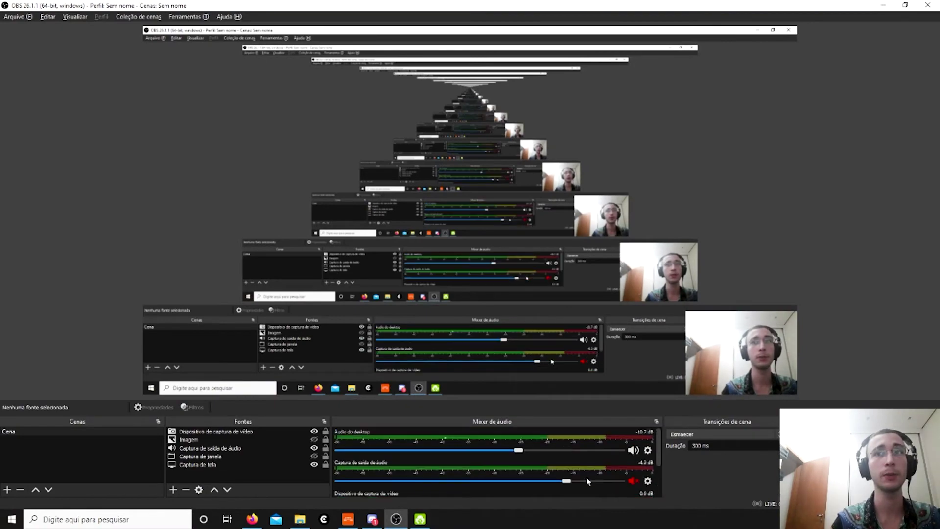
pyautogui.hotkey('alt', 'Tab')
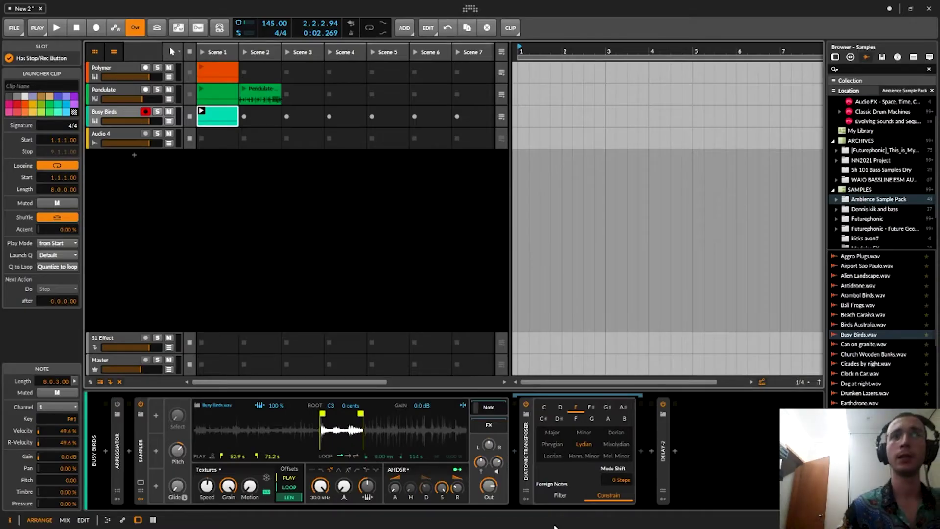
pyautogui.hotkey('alt', 'Tab')
pyautogui.hotkey('alt', 'Tab')
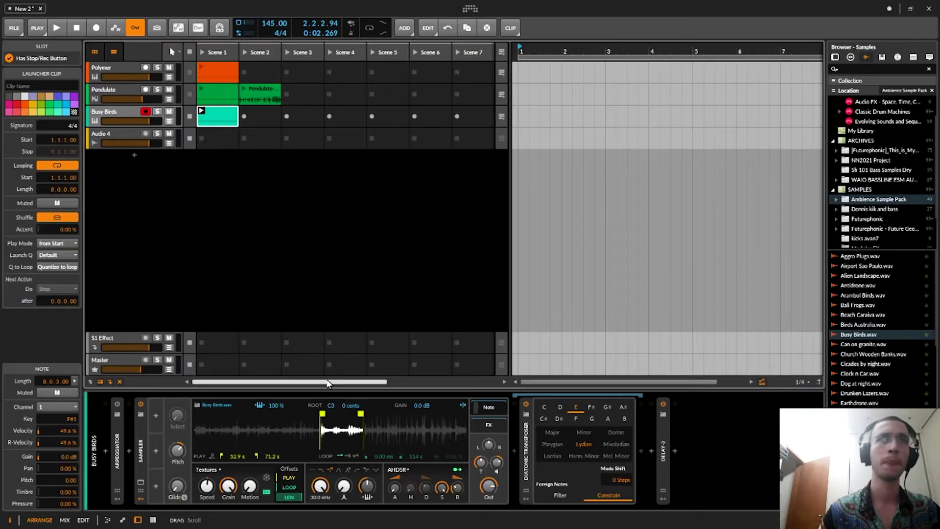
# Add an instrument track below Audio 4 and insert the Poly Grid device on it.
pyautogui.click(105, 118)
pyautogui.click(109, 133)
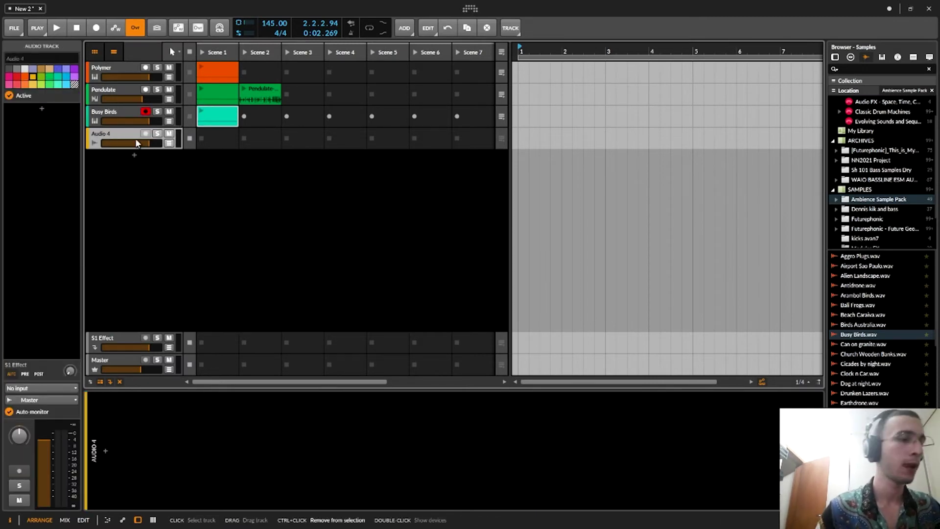
pyautogui.hotkey('ctrl', 't')
pyautogui.doubleClick(119, 158)
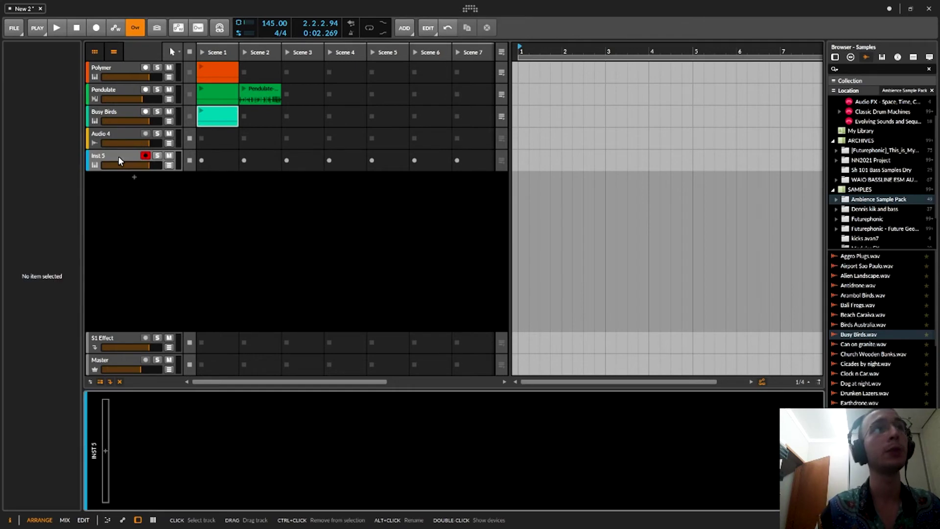
pyautogui.click(106, 451)
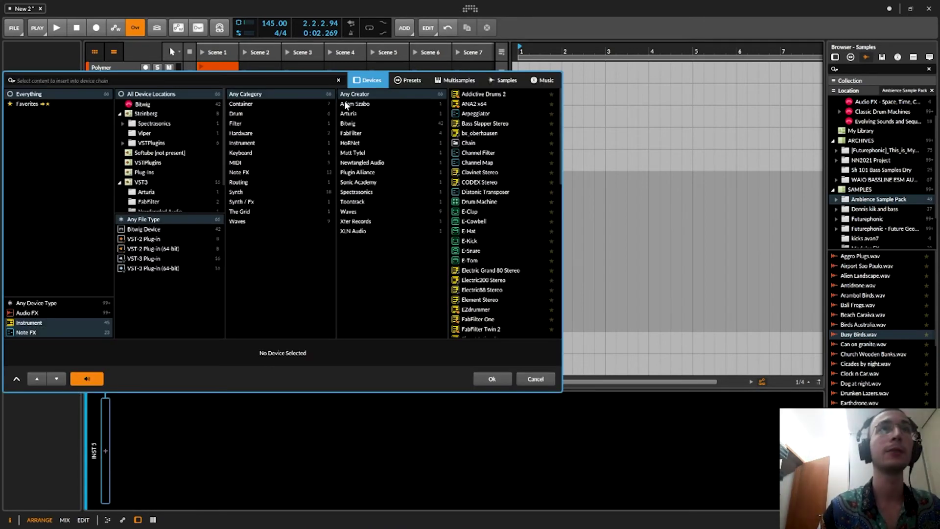
pyautogui.write('POLY')
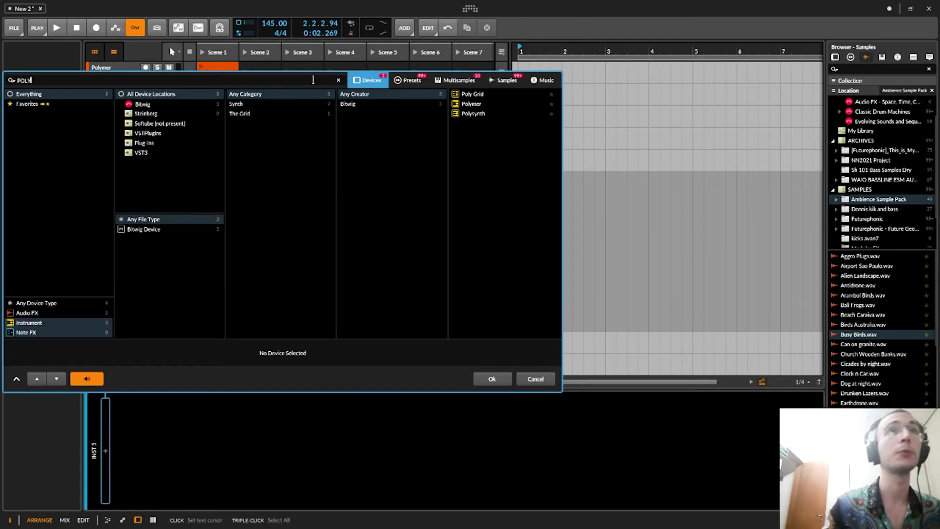
pyautogui.press('Return')
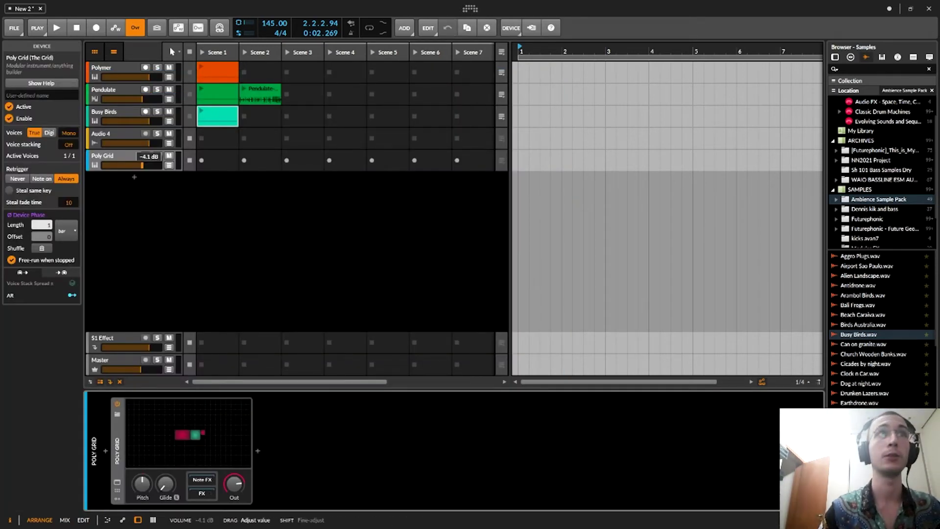
# Open the Poly Grid patch editor and space out the Triangle oscillator, AR envelope and Audio Out modules.
pyautogui.click(203, 455)
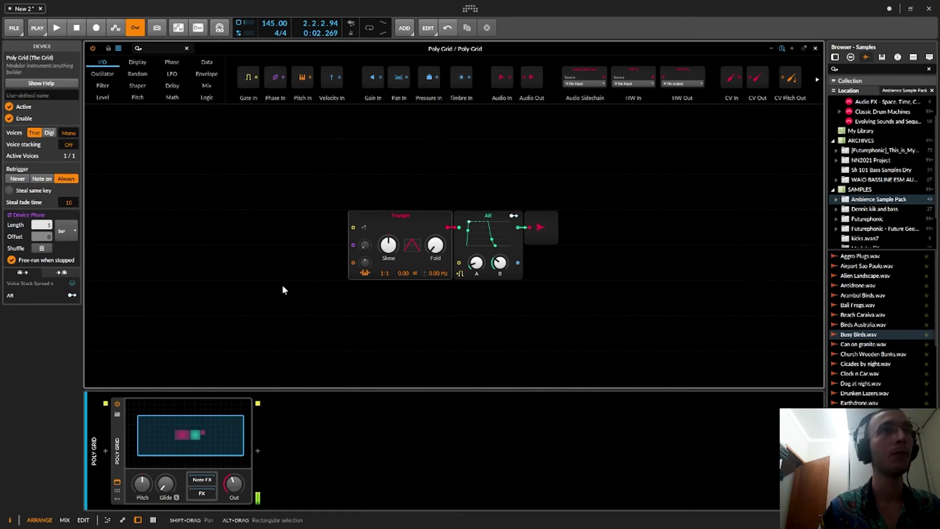
pyautogui.moveTo(415, 222); pyautogui.dragTo(380, 223)
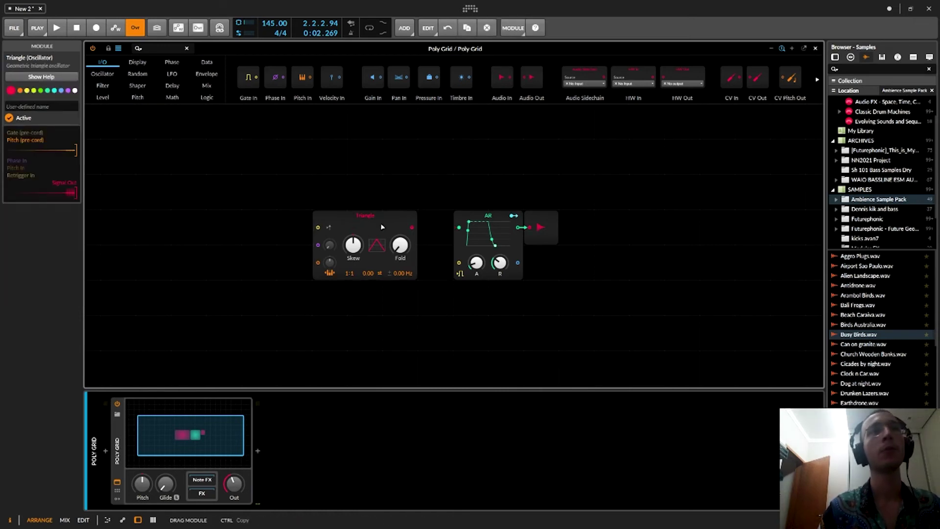
pyautogui.click(484, 223)
pyautogui.moveTo(530, 223); pyautogui.dragTo(566, 219)
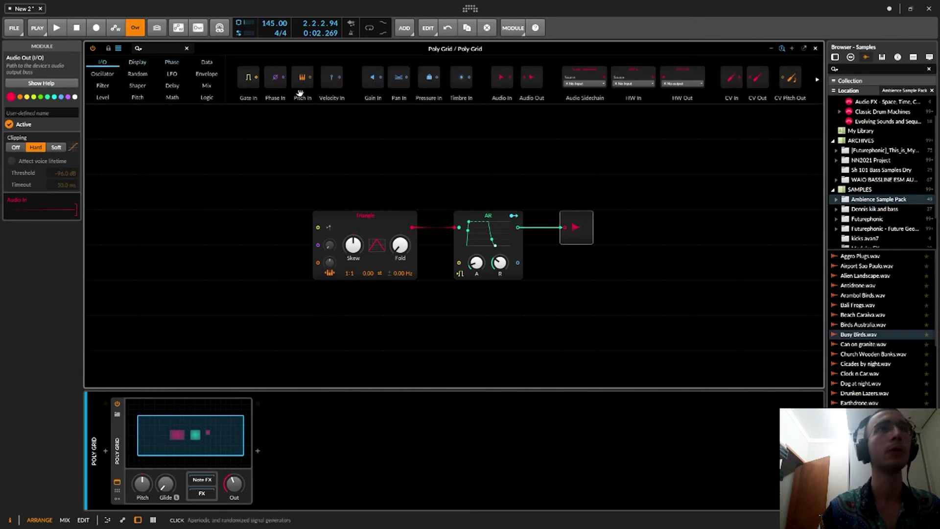
# Look through the Grid's module categories, including Display, Phase, Data, Random, Shaper, Delay, Mix, Pitch, Math and Logic.
pyautogui.click(138, 65)
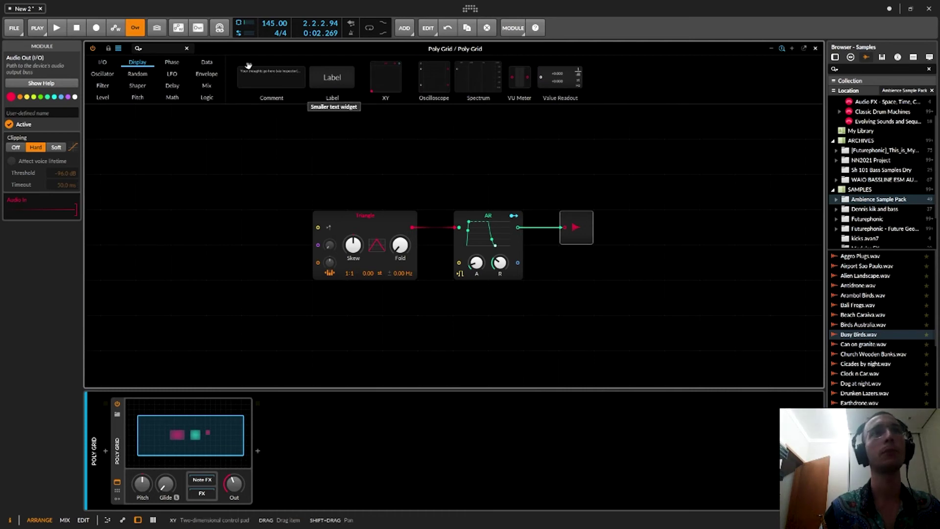
pyautogui.click(168, 62)
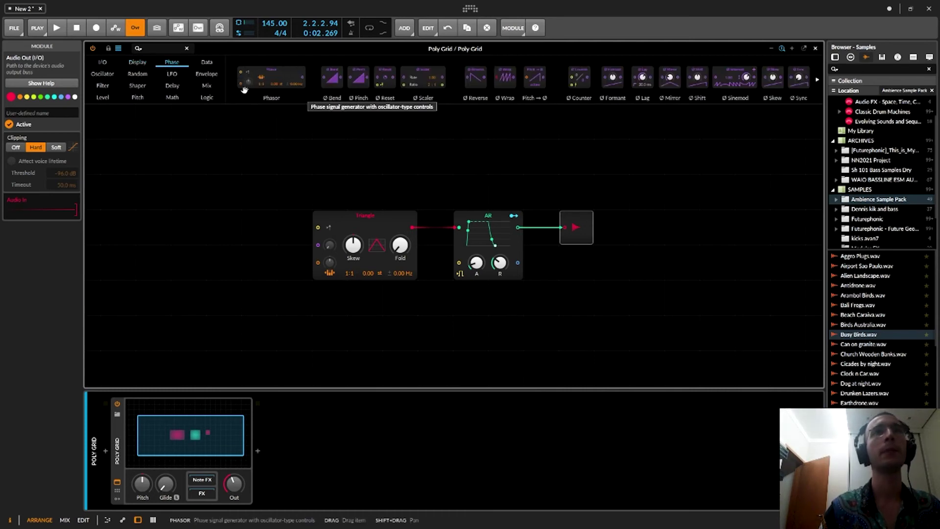
pyautogui.click(206, 61)
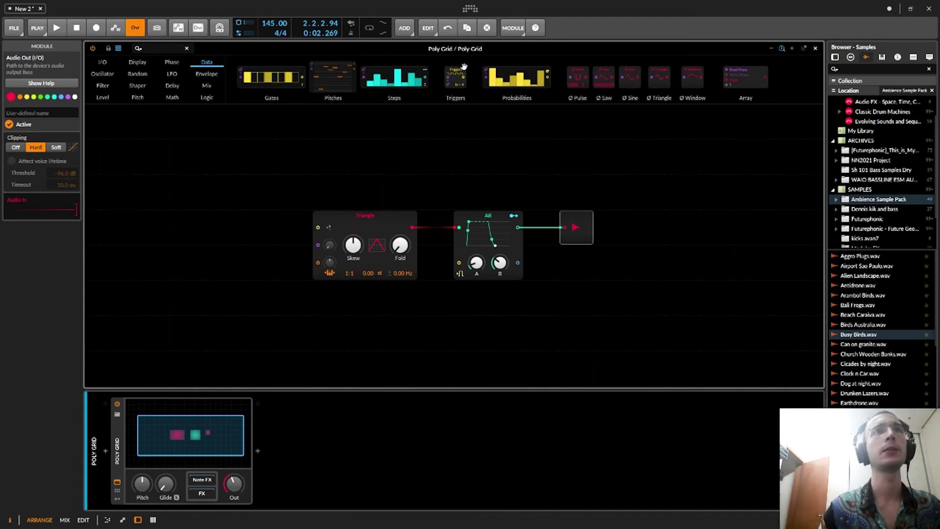
pyautogui.click(115, 77)
pyautogui.click(173, 75)
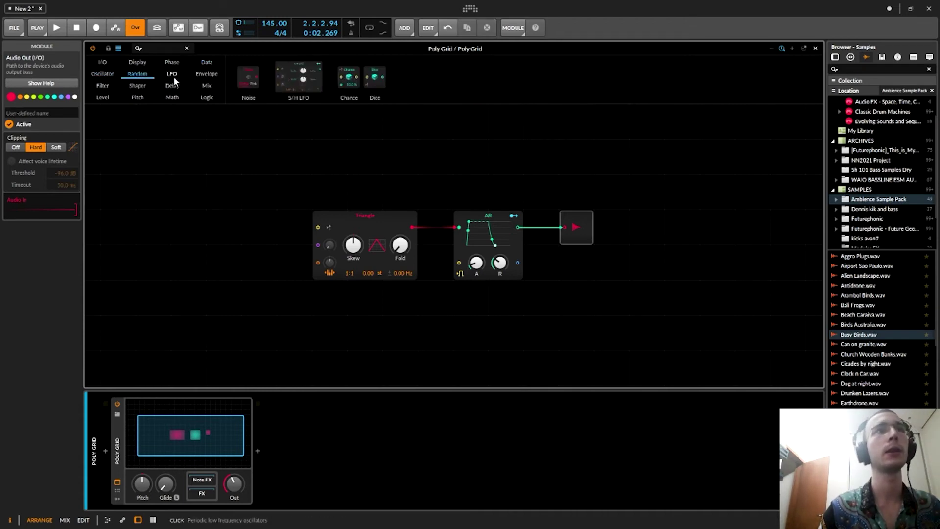
pyautogui.click(102, 85)
pyautogui.click(138, 85)
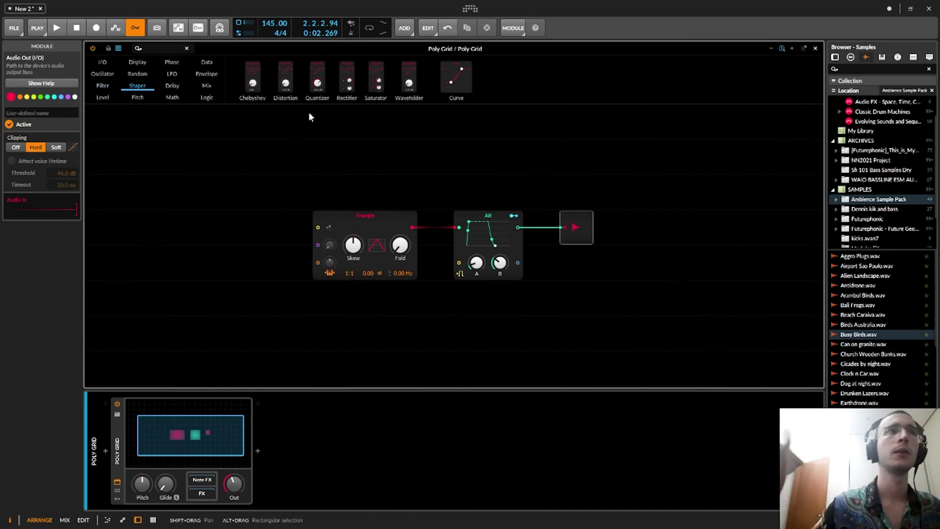
pyautogui.click(178, 91)
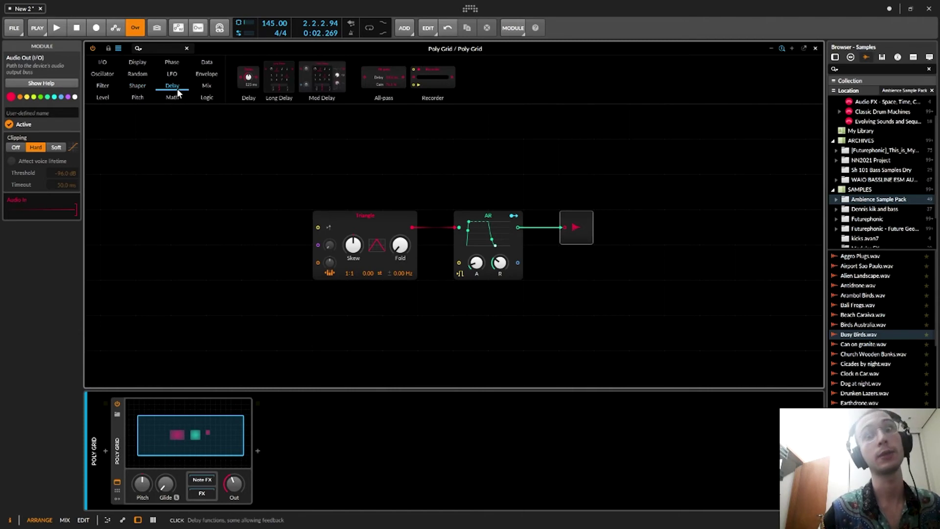
pyautogui.click(206, 86)
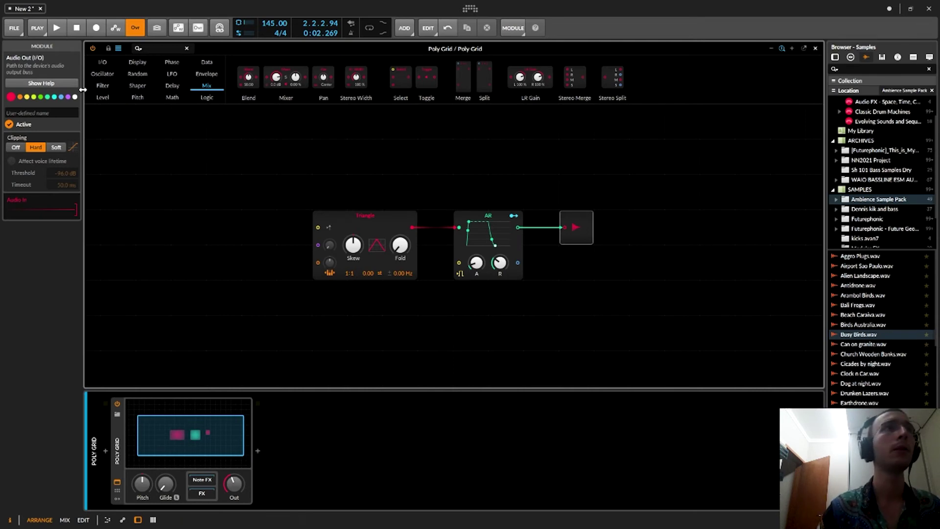
pyautogui.click(102, 97)
pyautogui.click(141, 99)
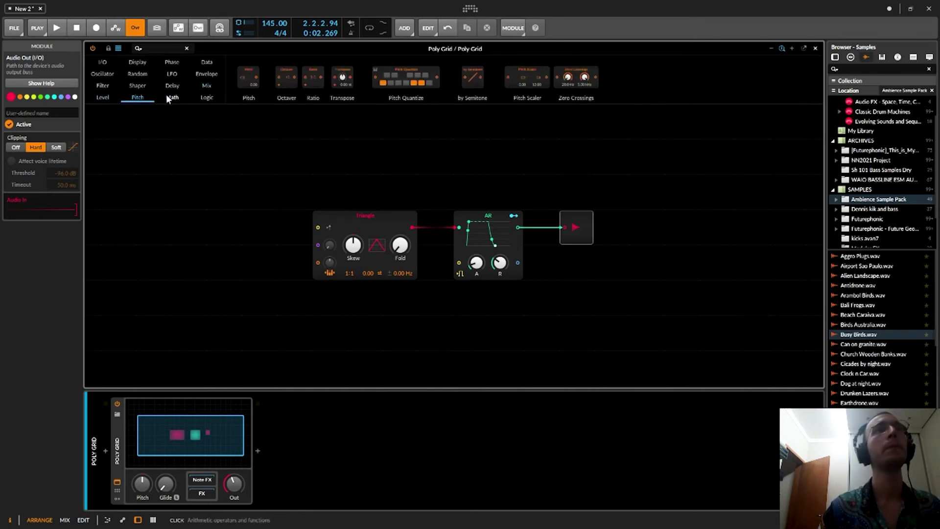
pyautogui.click(170, 97)
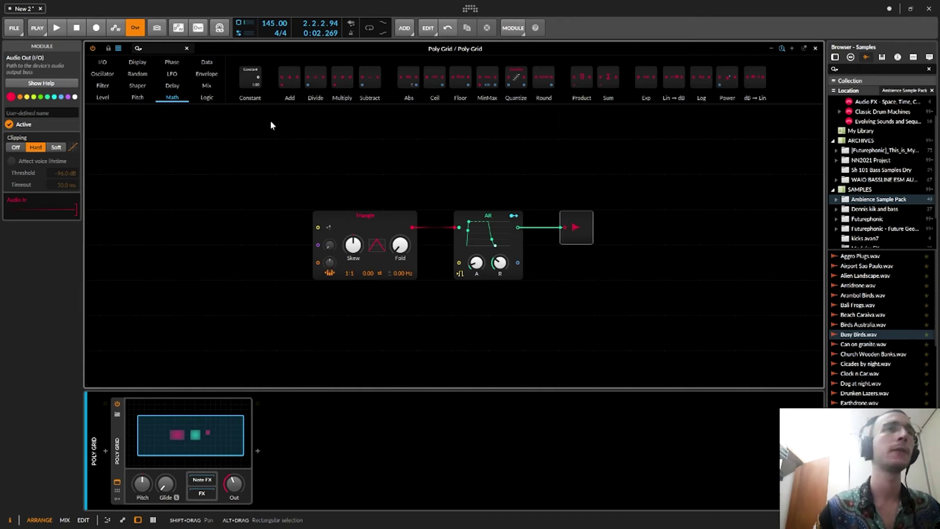
pyautogui.click(217, 98)
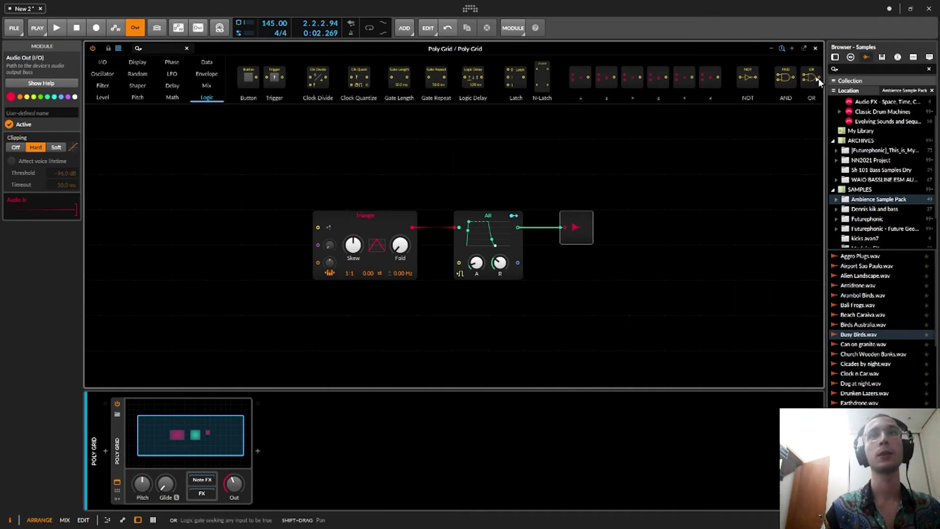
pyautogui.scroll(-3, 818, 78)
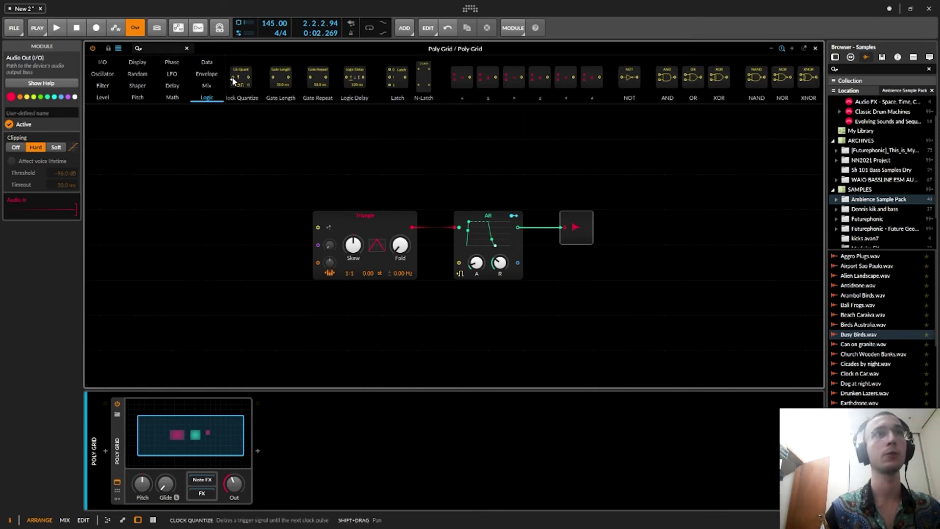
pyautogui.scroll(5, 233, 81)
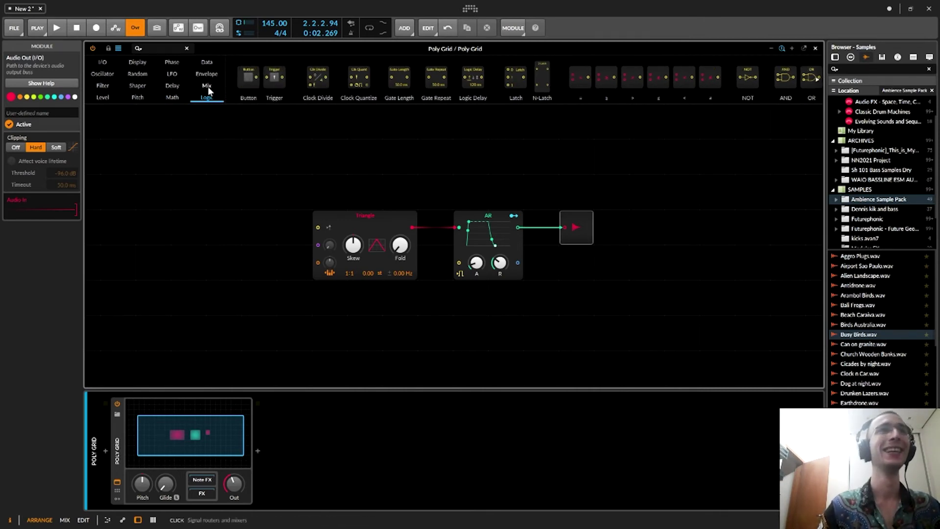
pyautogui.click(181, 99)
pyautogui.click(172, 85)
pyautogui.click(137, 74)
# Add a Sine oscillator feeding the Triangle oscillator's phase input and raise the phase modulation amount to about 93.6%.
pyautogui.click(108, 73)
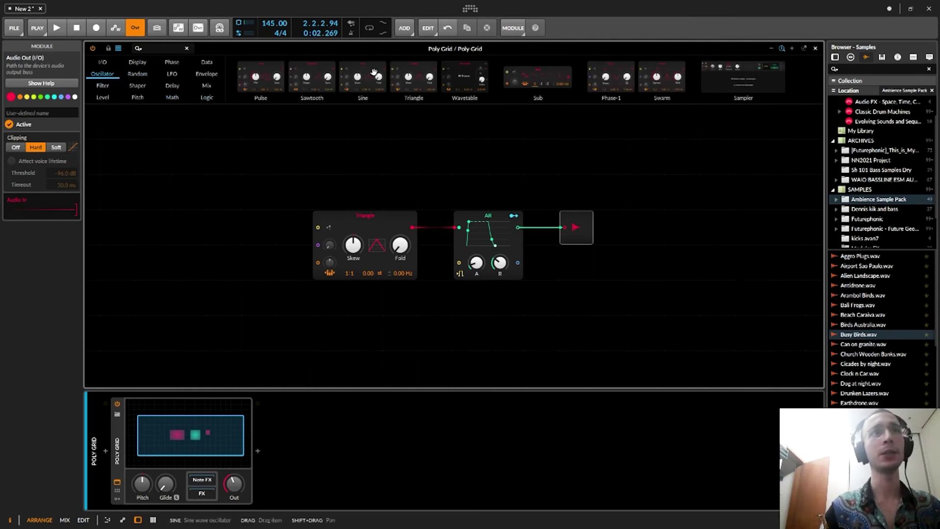
pyautogui.moveTo(373, 81); pyautogui.dragTo(318, 244)
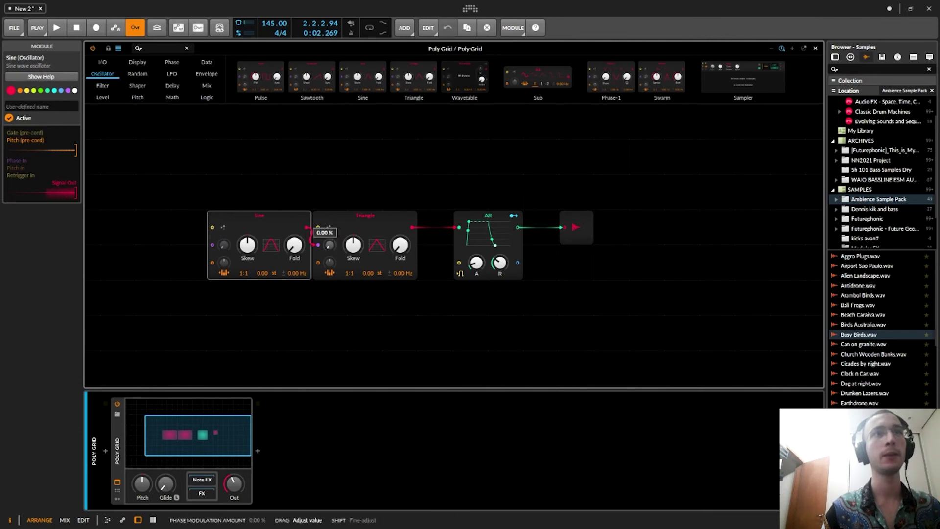
pyautogui.click(379, 217)
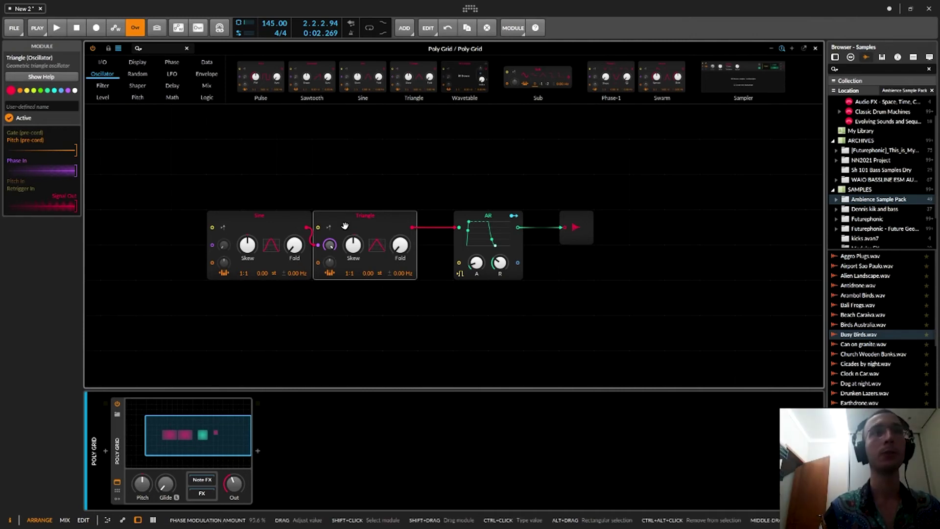
# Set the Sine oscillator's frequency ratio to 1:2 and raise its Fold amount.
pyautogui.click(257, 214)
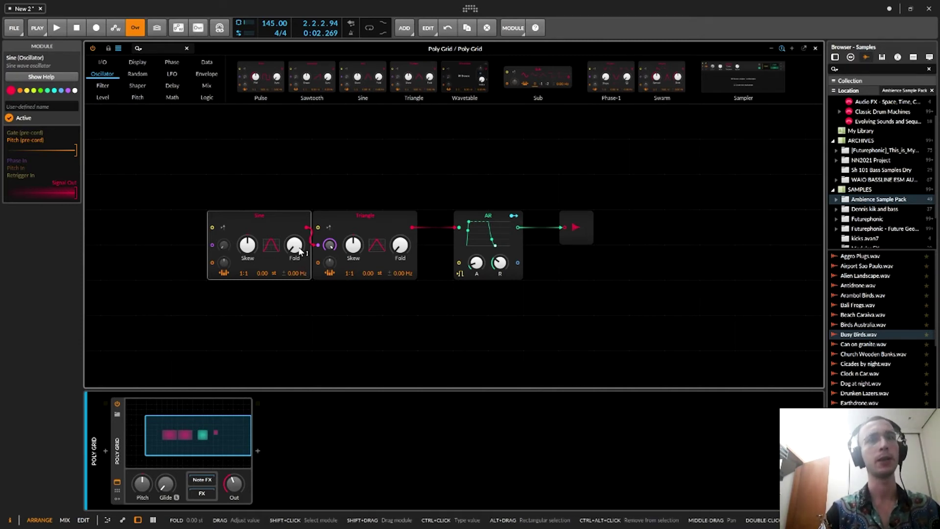
pyautogui.moveTo(292, 247)
pyautogui.mouseDown()
pyautogui.moveTo(292, 230)
pyautogui.moveTo(292, 247)
pyautogui.mouseUp()
pyautogui.moveTo(247, 273); pyautogui.dragTo(247, 269)
pyautogui.moveTo(293, 248); pyautogui.dragTo(293, 232)
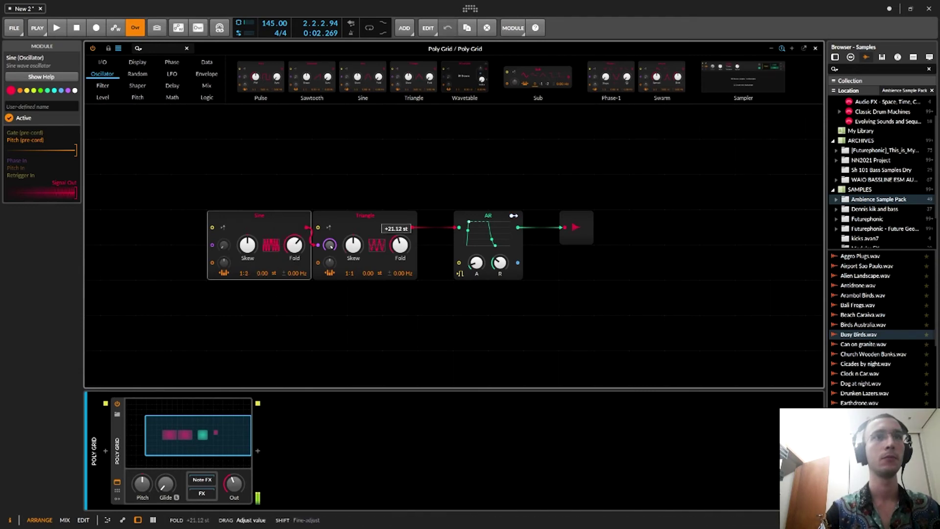
# Vary the Skew and Fold of the Sine and Triangle oscillators and set the Triangle's frequency ratio to 1:2.
pyautogui.moveTo(247, 245); pyautogui.dragTo(248, 238)
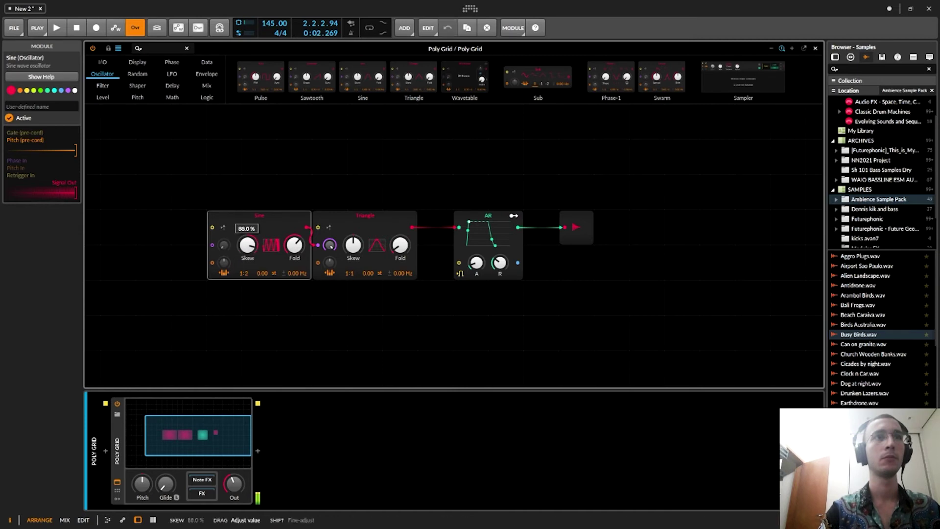
pyautogui.moveTo(400, 245); pyautogui.dragTo(400, 230)
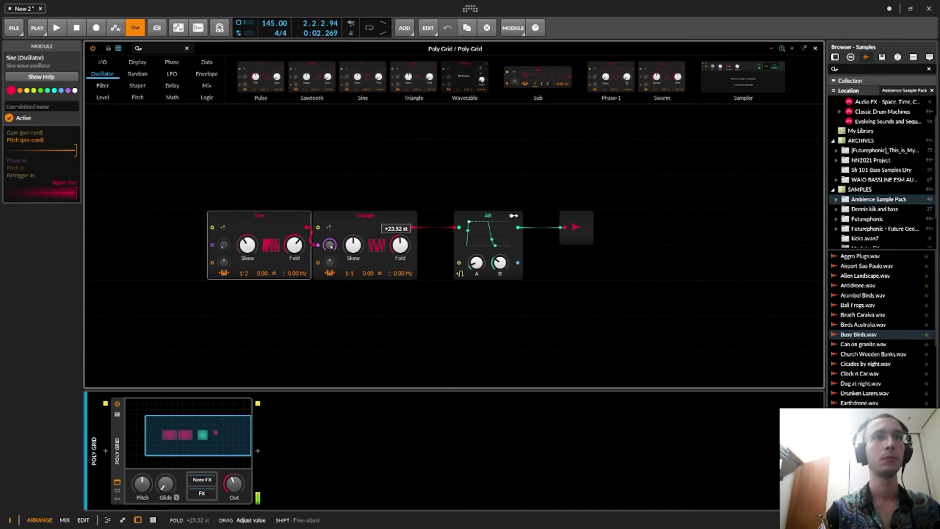
pyautogui.moveTo(295, 244)
pyautogui.mouseDown()
pyautogui.moveTo(294, 259)
pyautogui.moveTo(248, 249)
pyautogui.moveTo(294, 226)
pyautogui.mouseUp()
pyautogui.moveTo(248, 248); pyautogui.dragTo(248, 261)
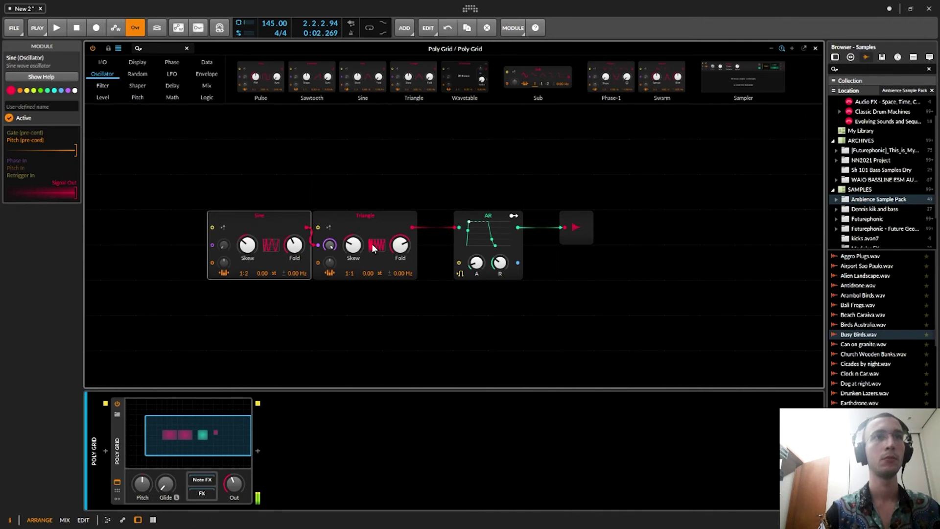
pyautogui.moveTo(353, 245); pyautogui.dragTo(353, 274)
pyautogui.moveTo(403, 245); pyautogui.dragTo(402, 205)
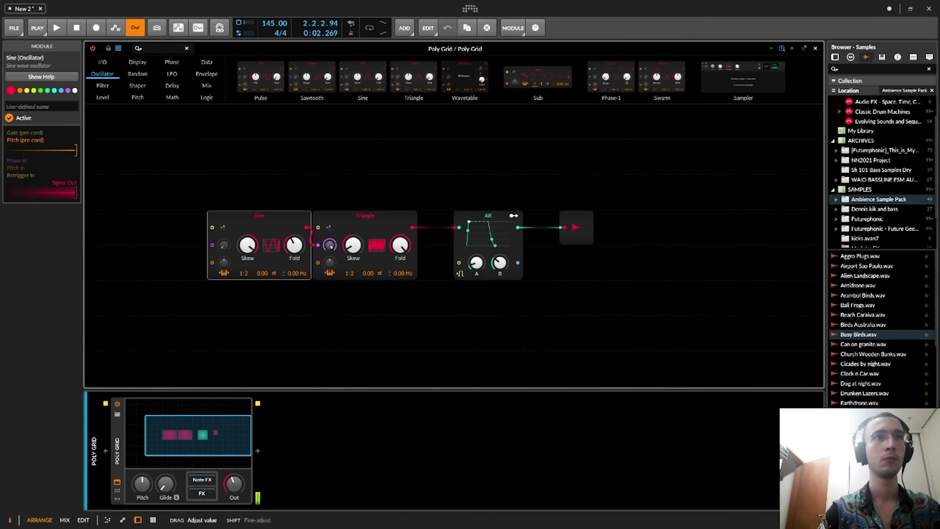
# Set the Triangle's Skew slightly above centre, lower the Sine's Fold to 0.00 st and reset the Sine's Skew.
pyautogui.moveTo(353, 244); pyautogui.dragTo(353, 206)
pyautogui.moveTo(295, 245); pyautogui.dragTo(294, 277)
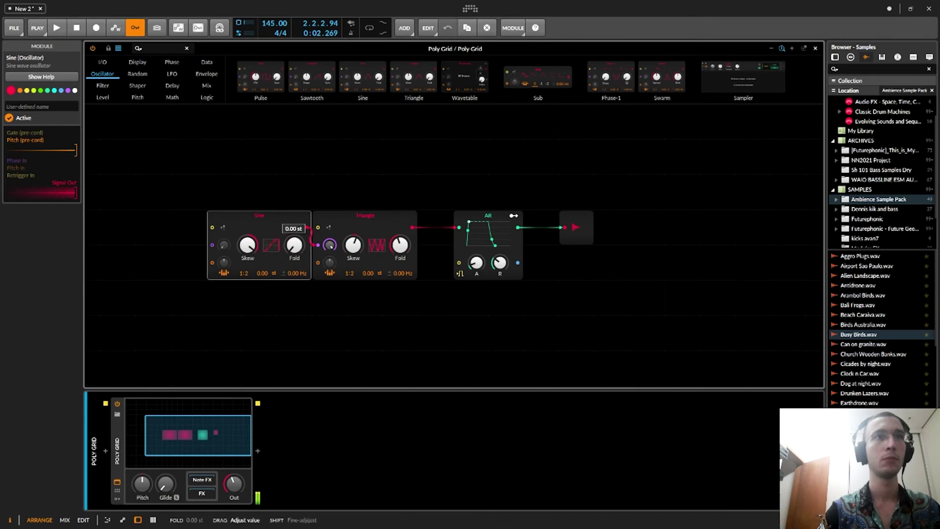
pyautogui.doubleClick(248, 245)
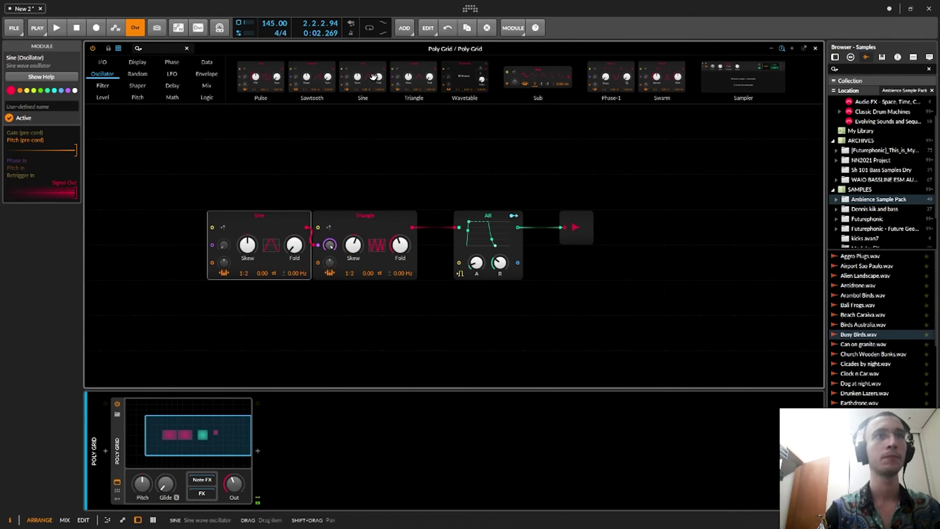
# Try a Sawtooth and a Triangle in place of the modulating Sine oscillator, and put the Sine back.
pyautogui.moveTo(322, 73); pyautogui.dragTo(247, 235)
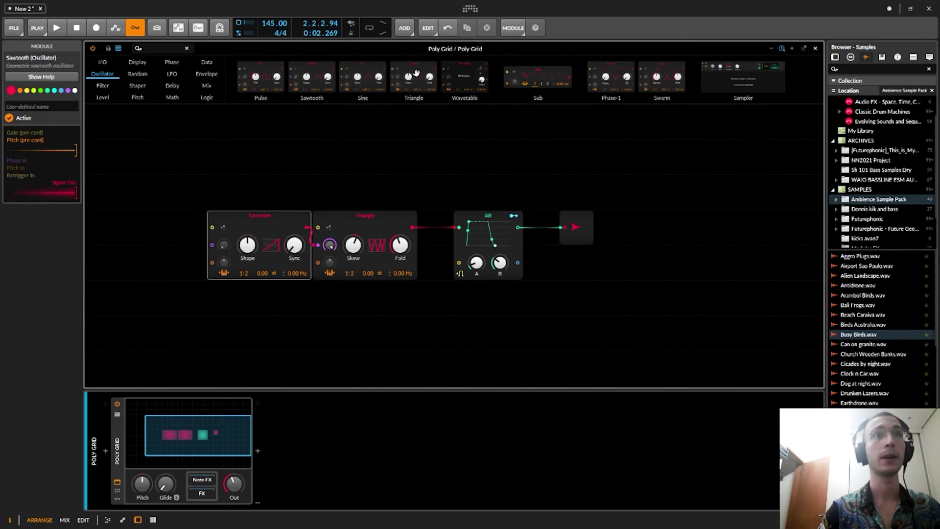
pyautogui.moveTo(236, 229); pyautogui.dragTo(256, 243)
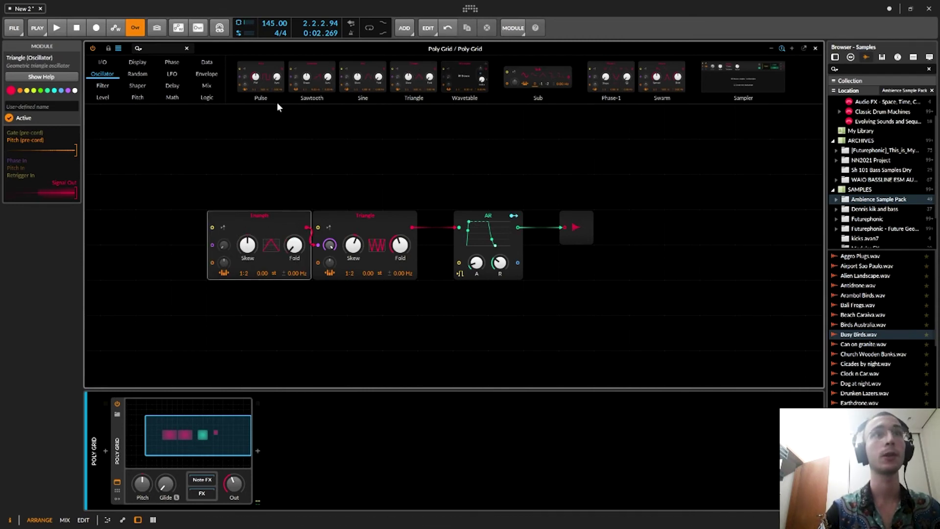
pyautogui.moveTo(363, 79); pyautogui.dragTo(268, 216)
# Raise the Sine oscillator's Fold and try out its Skew and Fold controls in the module's interactive help.
pyautogui.moveTo(294, 245); pyautogui.dragTo(294, 284)
pyautogui.moveTo(247, 245); pyautogui.dragTo(247, 196)
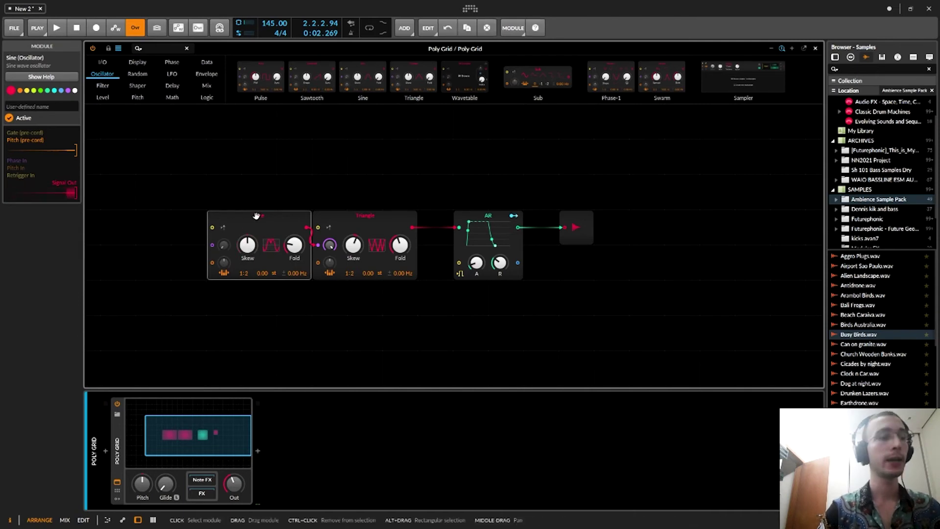
pyautogui.press('F1')
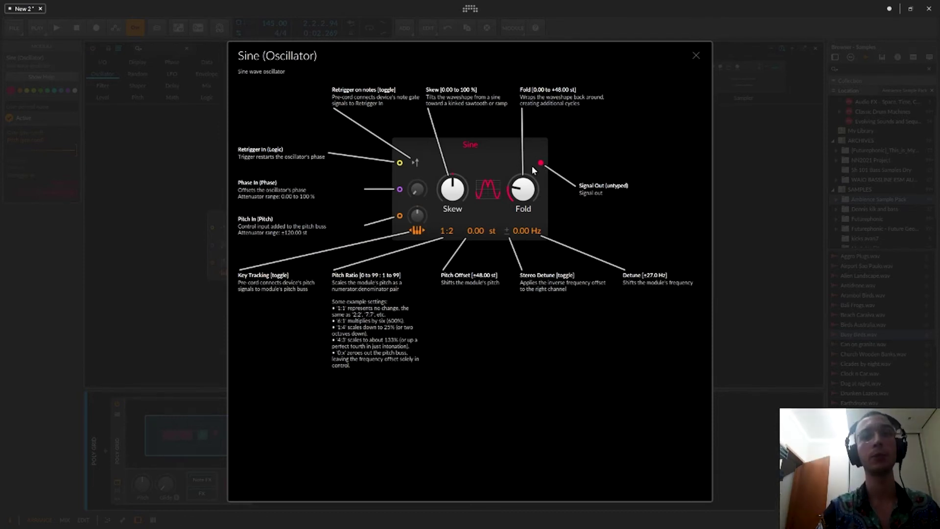
pyautogui.moveTo(523, 190)
pyautogui.mouseDown()
pyautogui.moveTo(523, 152)
pyautogui.moveTo(523, 179)
pyautogui.mouseUp()
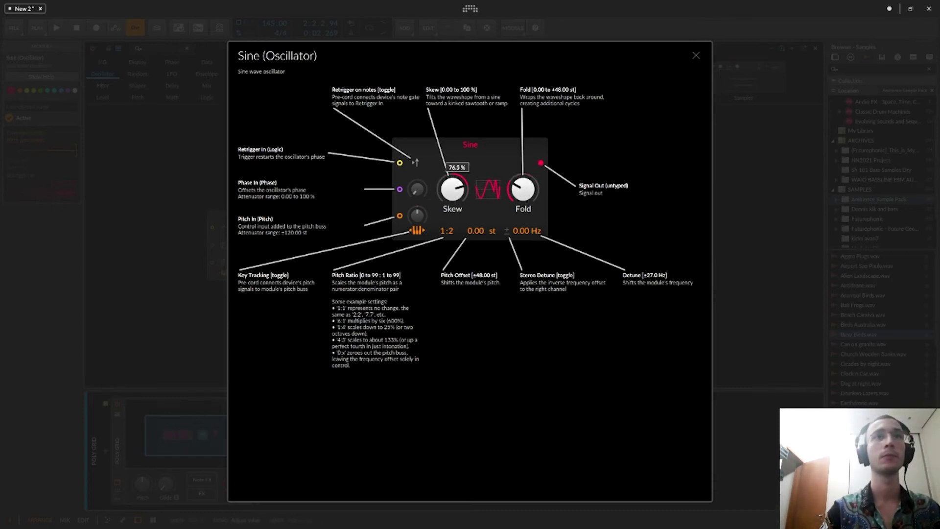
pyautogui.click(695, 55)
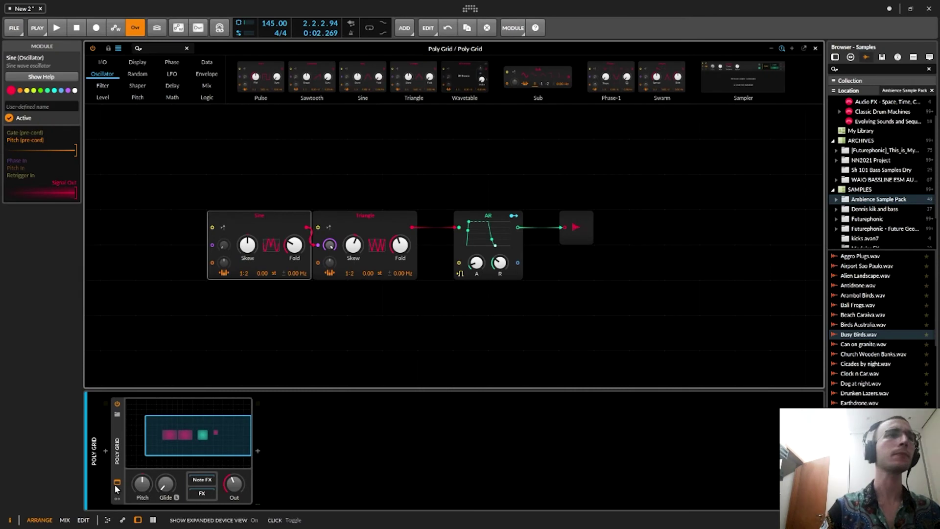
# Show the Poly Grid's modulator slots, look through the available modulators and insert a Classic LFO.
pyautogui.click(118, 497)
pyautogui.click(133, 415)
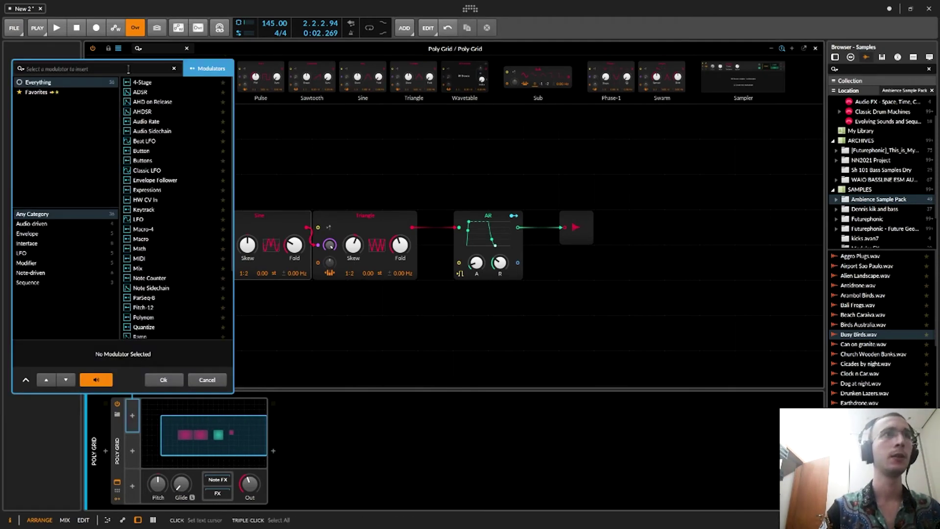
pyautogui.scroll(-3, 155, 242)
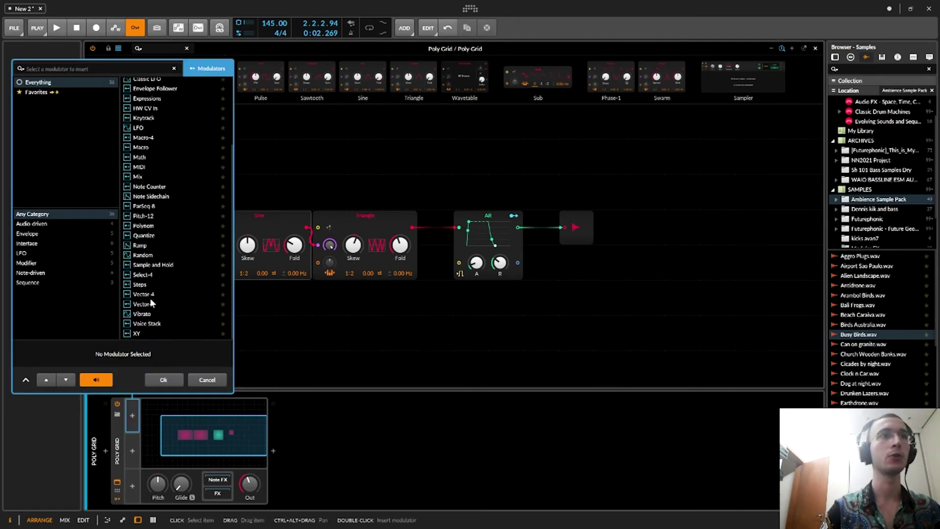
pyautogui.scroll(3, 146, 294)
pyautogui.scroll(-3, 143, 230)
pyautogui.scroll(3, 147, 253)
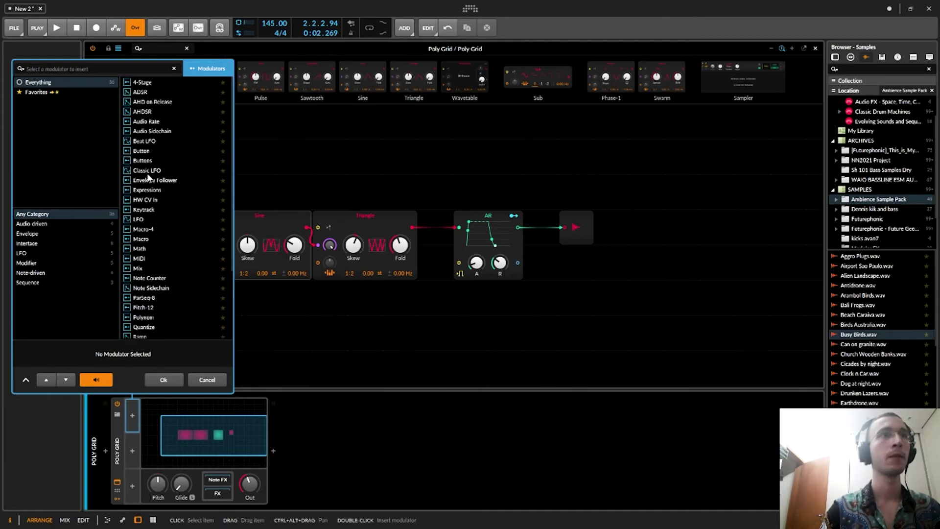
pyautogui.doubleClick(147, 172)
# Set the Classic LFO to a stepped random waveform at 1/16 and map it to the Sine's Fold by +31.68.
pyautogui.click(226, 465)
pyautogui.click(184, 417)
pyautogui.click(174, 394)
pyautogui.moveTo(294, 245); pyautogui.dragTo(294, 230)
pyautogui.click(143, 427)
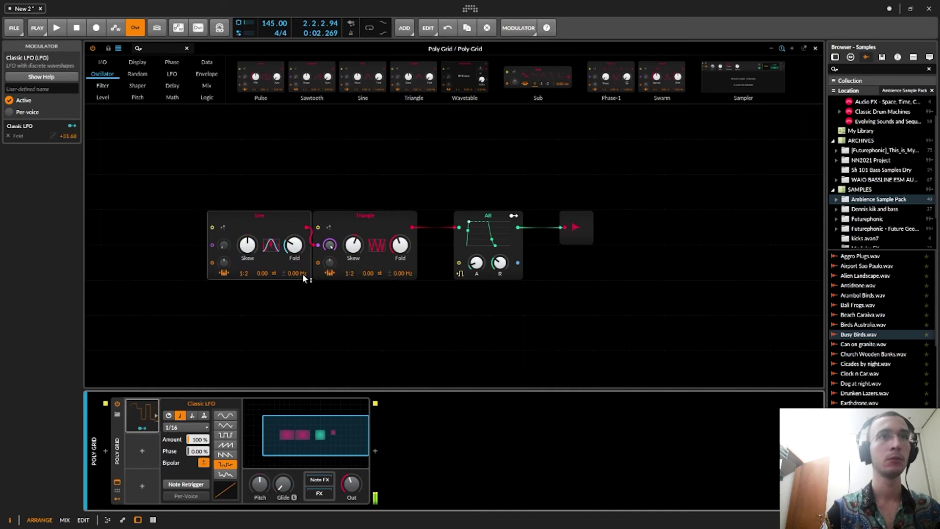
# Turn the Triangle's Skew and Fold fully down and raise the Sine's Skew to its maximum.
pyautogui.moveTo(344, 218)
pyautogui.mouseDown()
pyautogui.moveTo(356, 222)
pyautogui.moveTo(331, 221)
pyautogui.mouseUp()
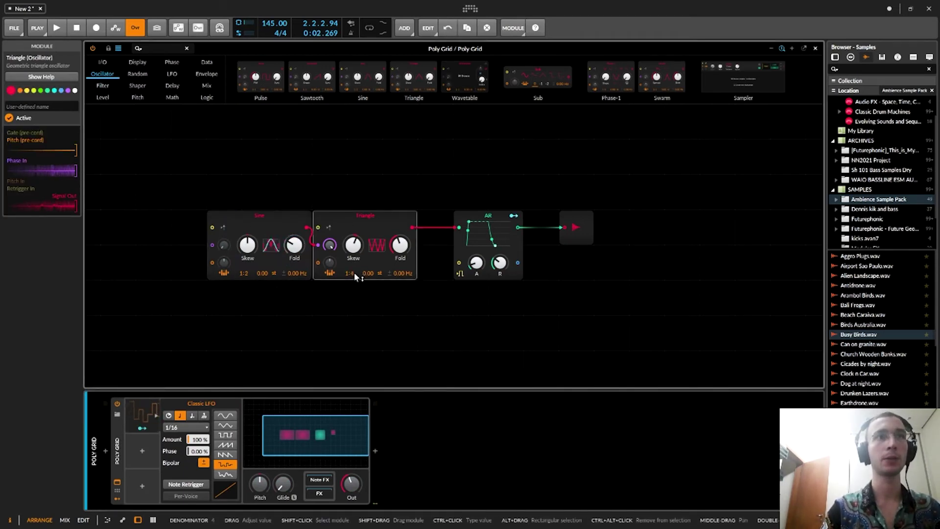
pyautogui.moveTo(400, 245); pyautogui.dragTo(349, 264)
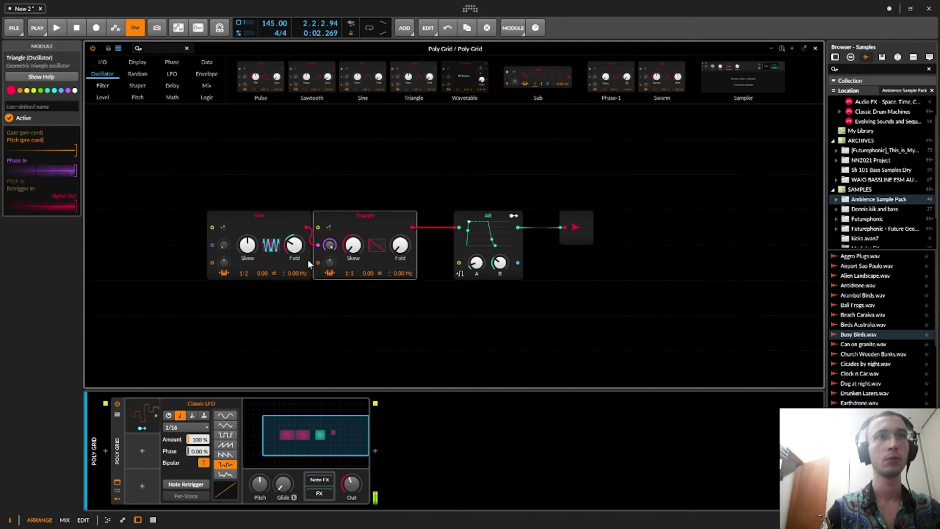
pyautogui.moveTo(294, 244); pyautogui.dragTo(247, 279)
pyautogui.moveTo(248, 245); pyautogui.dragTo(247, 221)
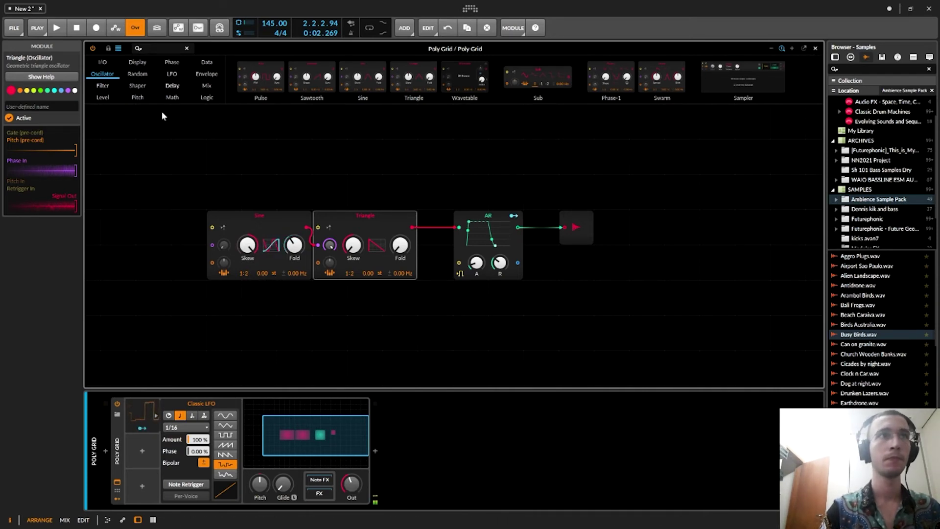
# Insert a Mixer between the AR envelope and the audio output and modulate its first level by +0.774 with a new Steps modulator.
pyautogui.click(208, 86)
pyautogui.moveTo(298, 80); pyautogui.dragTo(519, 229)
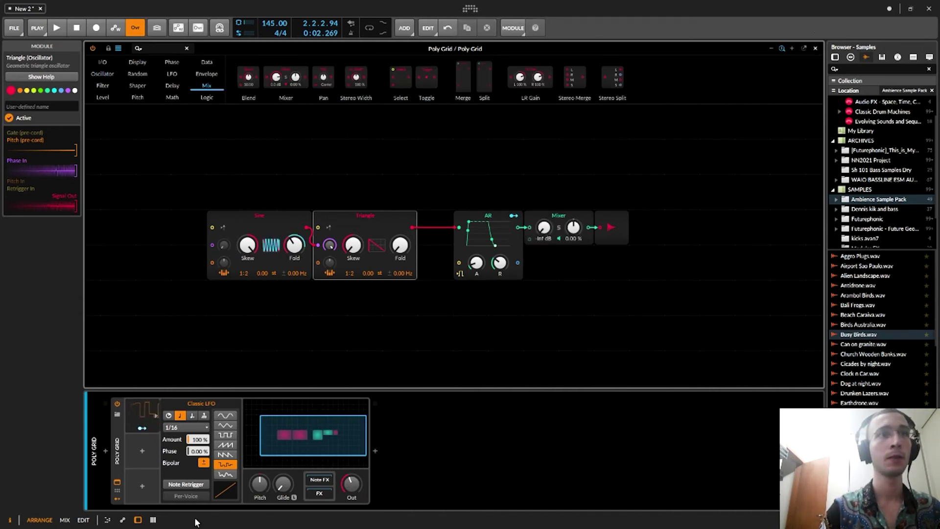
pyautogui.click(143, 456)
pyautogui.scroll(-1, 152, 338)
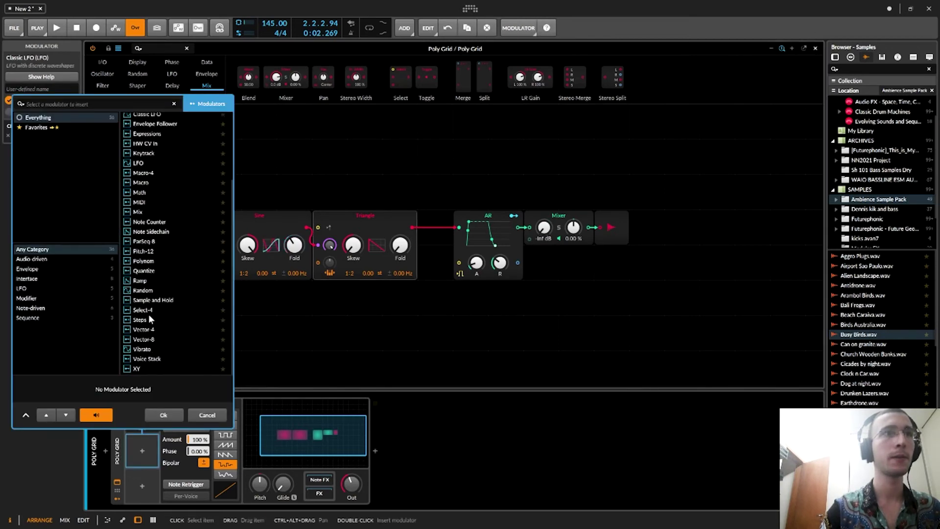
pyautogui.doubleClick(140, 319)
pyautogui.click(138, 441)
pyautogui.click(142, 463)
pyautogui.moveTo(544, 227)
pyautogui.mouseDown()
pyautogui.moveTo(543, 215)
pyautogui.moveTo(544, 225)
pyautogui.mouseUp()
# Close the patch editor, place a looping clip with a long F#1 note in the Poly Grid track's Scene 1 slot and launch it.
pyautogui.click(814, 48)
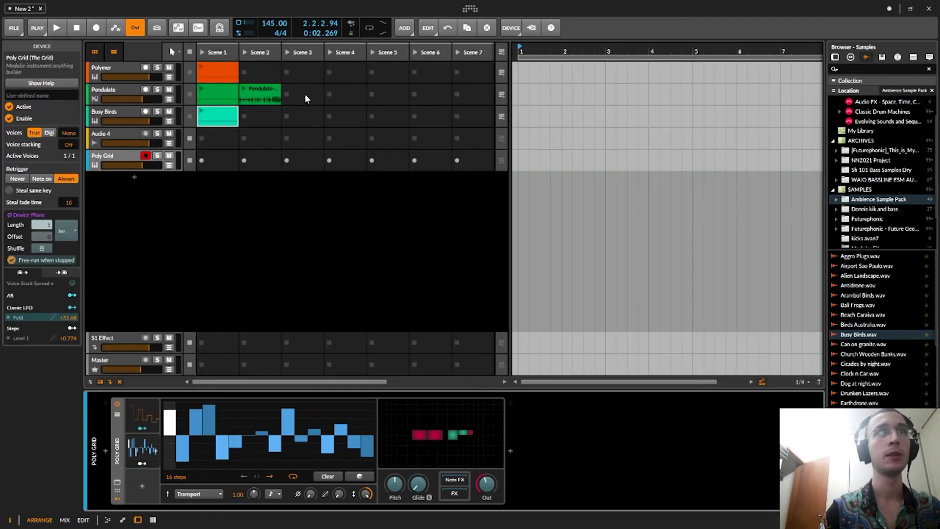
pyautogui.doubleClick(211, 165)
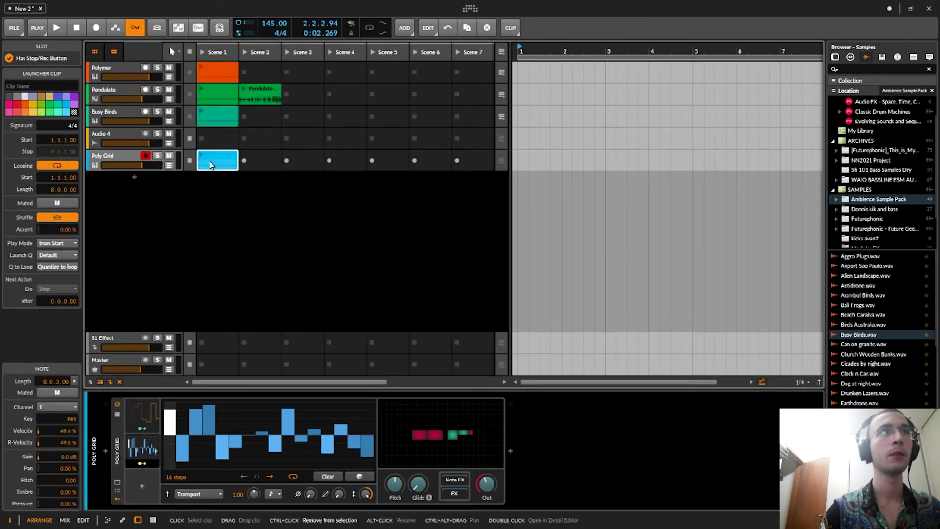
pyautogui.click(136, 154)
pyautogui.click(200, 155)
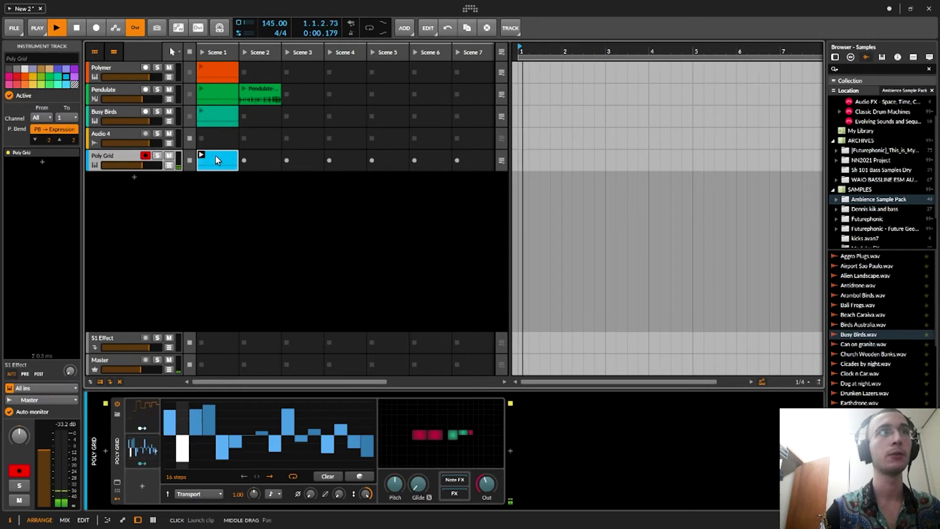
pyautogui.click(217, 160)
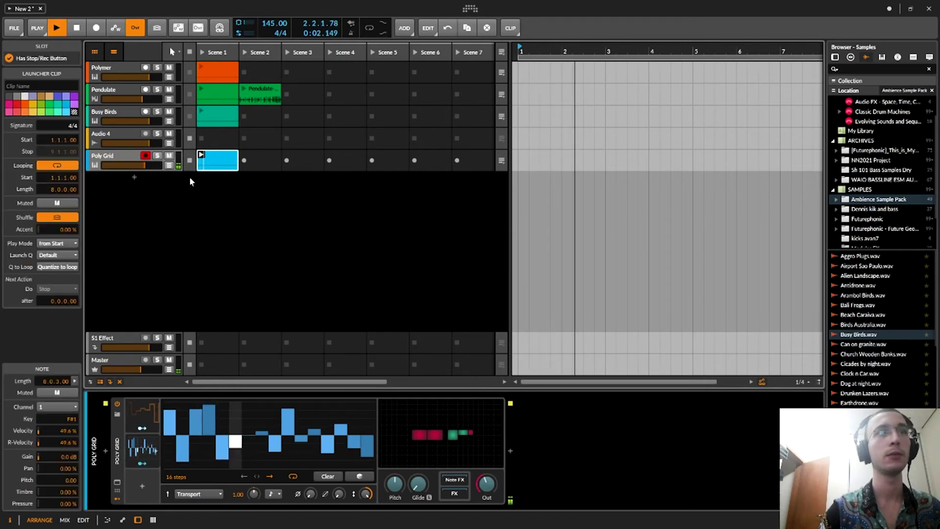
# Set the Steps modulator to 32 steps and randomize its pattern.
pyautogui.click(176, 482)
pyautogui.moveTo(176, 482); pyautogui.dragTo(176, 435)
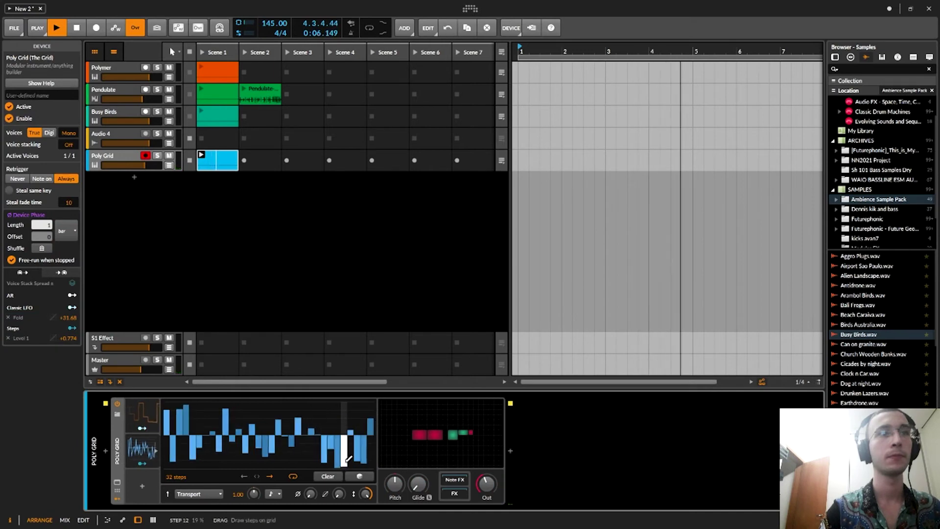
pyautogui.click(365, 478)
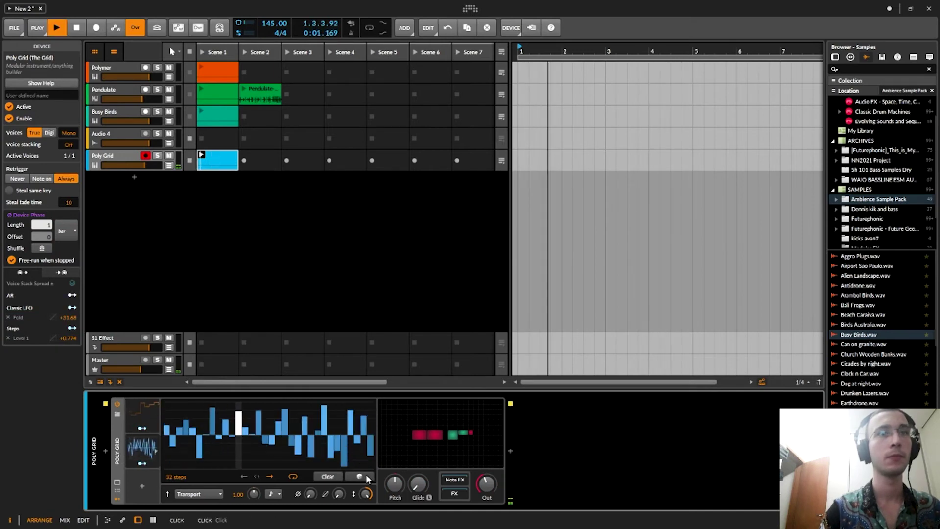
# Add a Delay-2 after the Poly Grid and set its delay times to 6 for the left channel and 3 for the right.
pyautogui.click(510, 451)
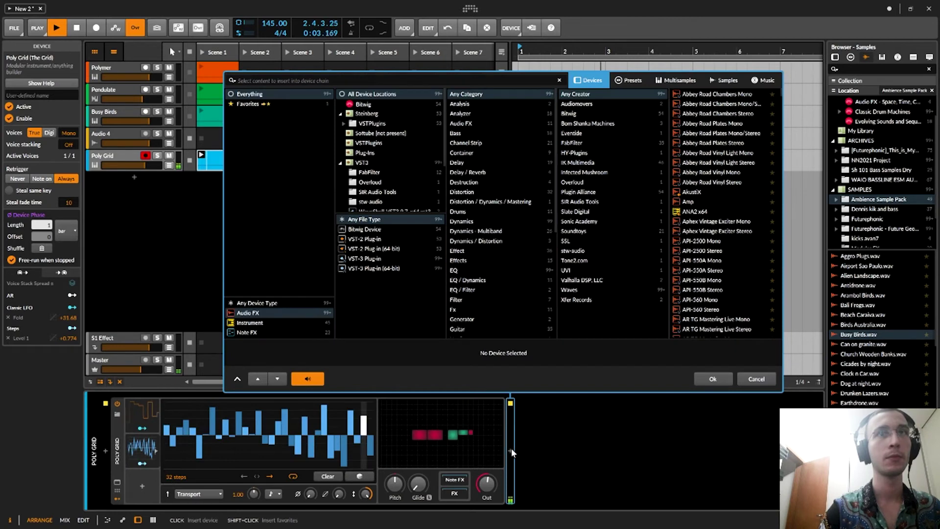
pyautogui.write('de')
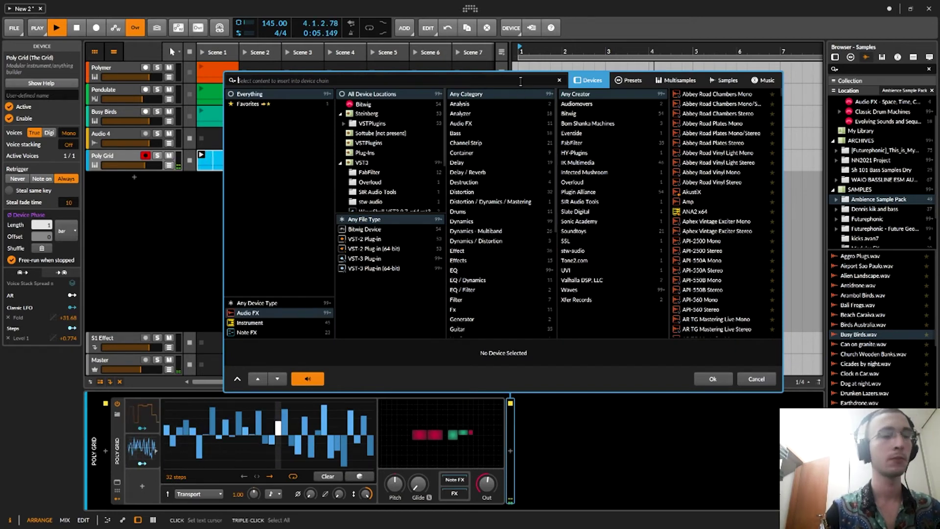
pyautogui.doubleClick(709, 154)
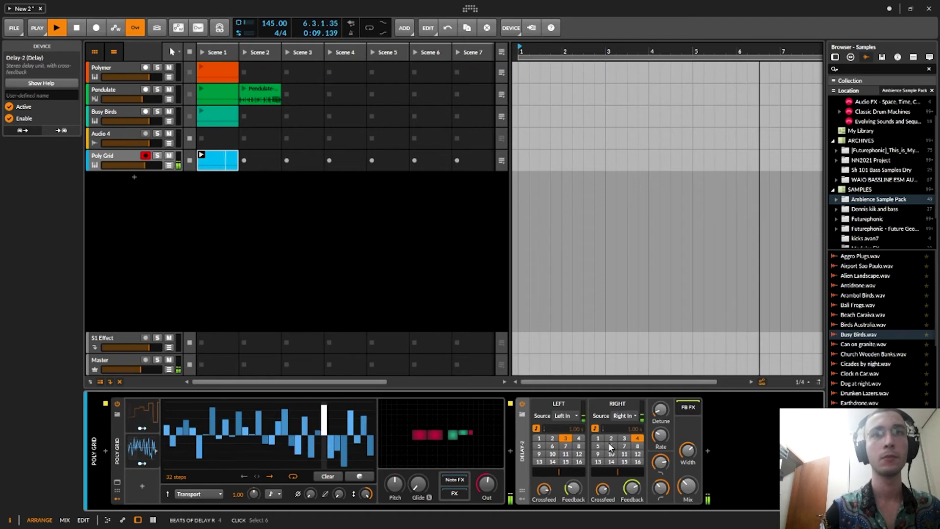
pyautogui.click(552, 445)
pyautogui.click(623, 439)
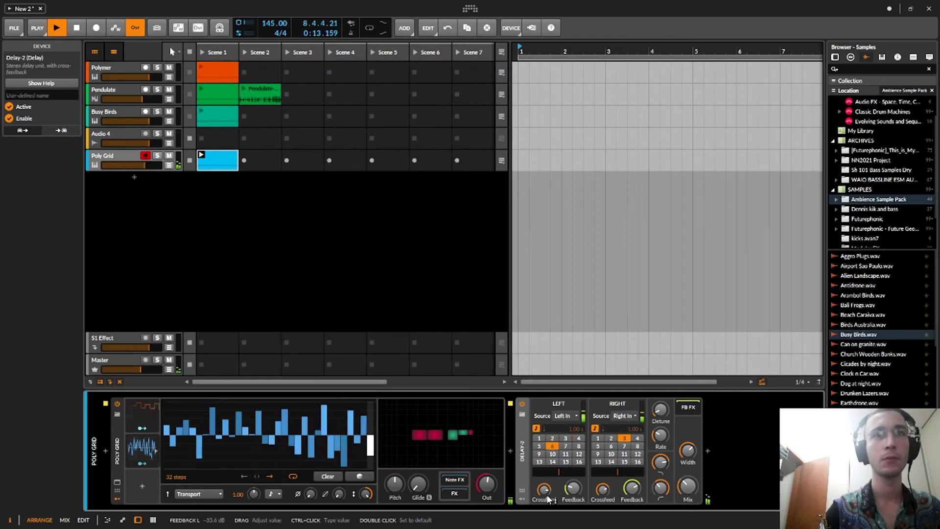
# Reopen the Poly Grid patch and replace the Triangle oscillator with a Sawtooth.
pyautogui.click(406, 443)
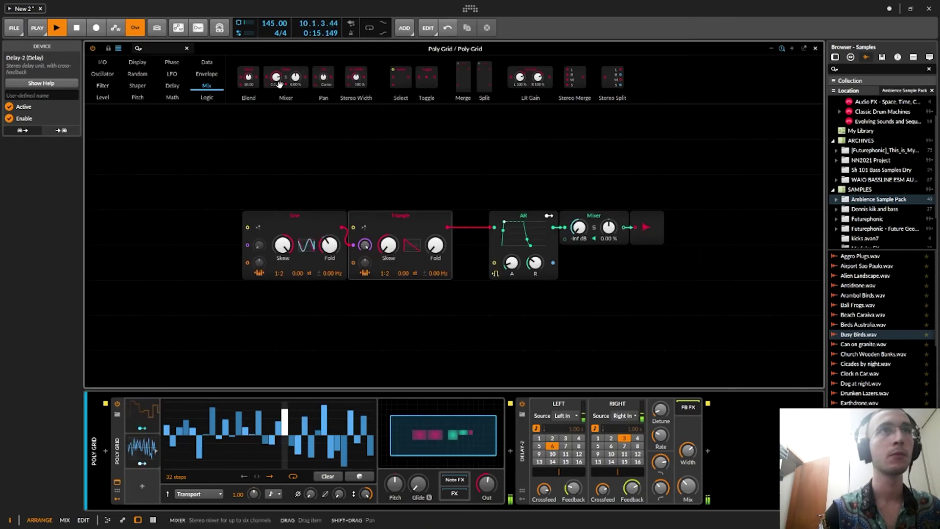
pyautogui.click(109, 75)
pyautogui.moveTo(312, 77); pyautogui.dragTo(409, 255)
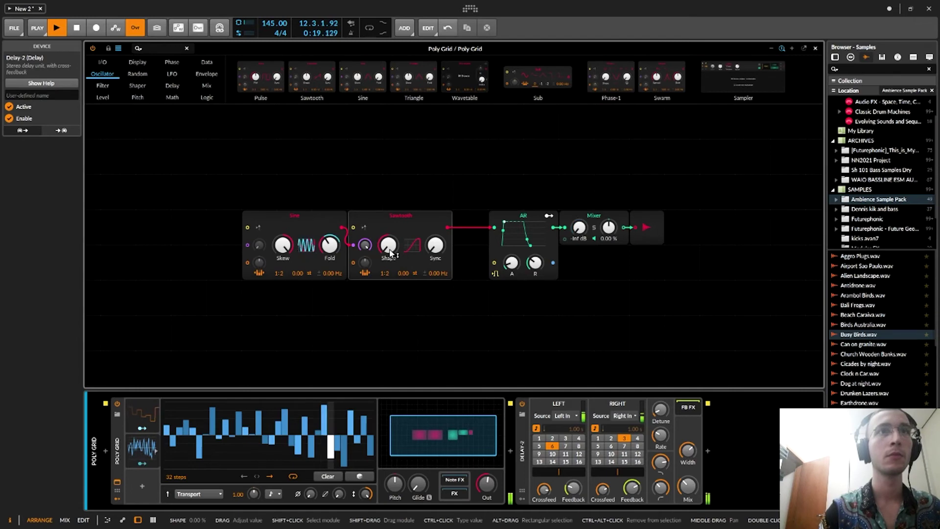
# Add a second Classic LFO modulator and map it to the Sine oscillator's Skew.
pyautogui.click(142, 486)
pyautogui.doubleClick(221, 247)
pyautogui.click(142, 499)
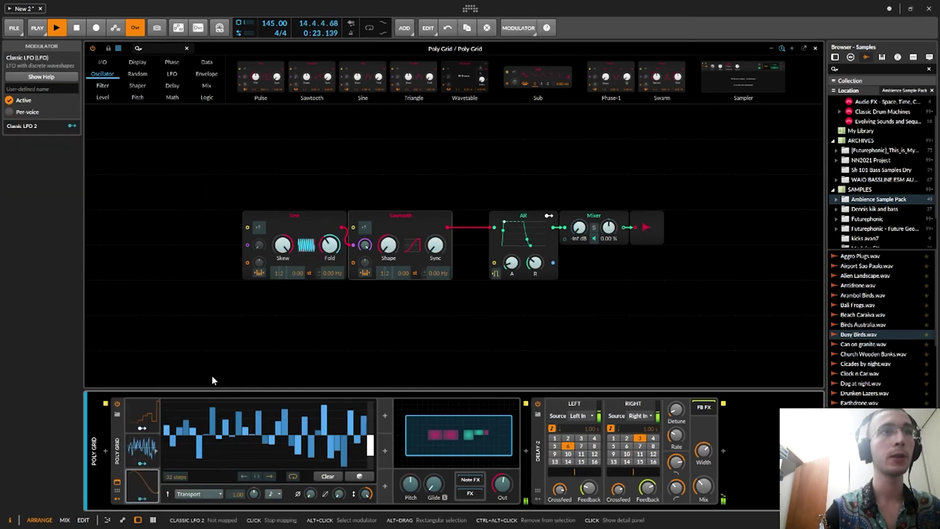
pyautogui.moveTo(282, 245); pyautogui.dragTo(264, 309)
pyautogui.click(143, 502)
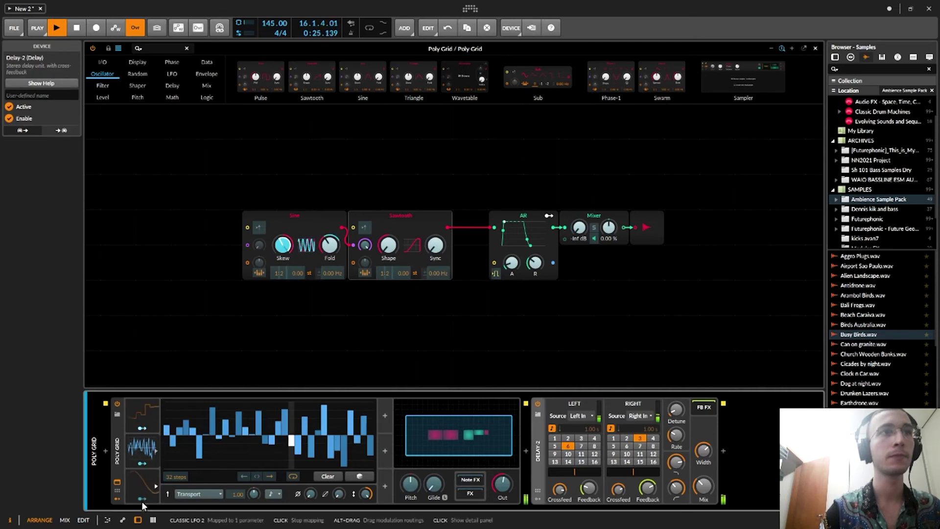
# Set the second Classic LFO's rate to 0.38 Hz and adjust the Sine oscillator's Skew.
pyautogui.click(139, 484)
pyautogui.moveTo(195, 428); pyautogui.dragTo(194, 441)
pyautogui.moveTo(281, 249); pyautogui.dragTo(280, 259)
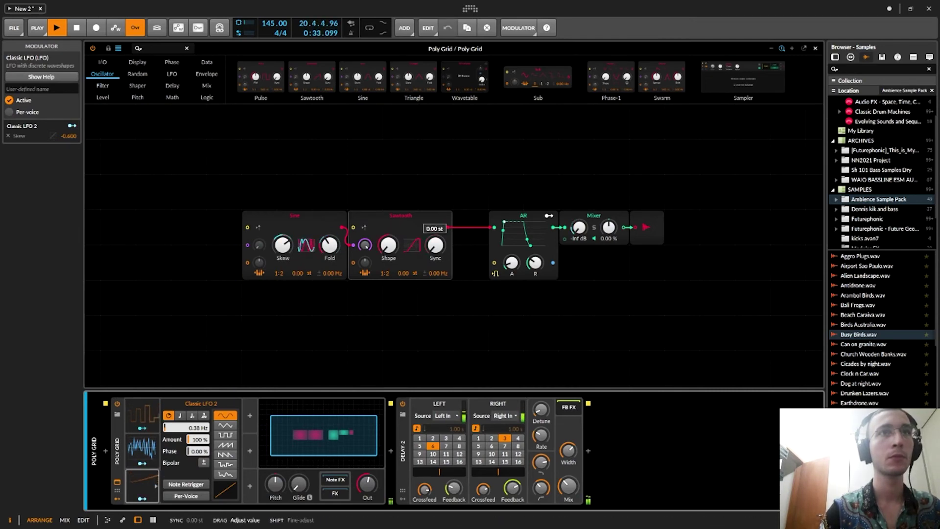
# Map the Steps modulator to the Sawtooth oscillator's Sync.
pyautogui.moveTo(435, 246); pyautogui.dragTo(434, 254)
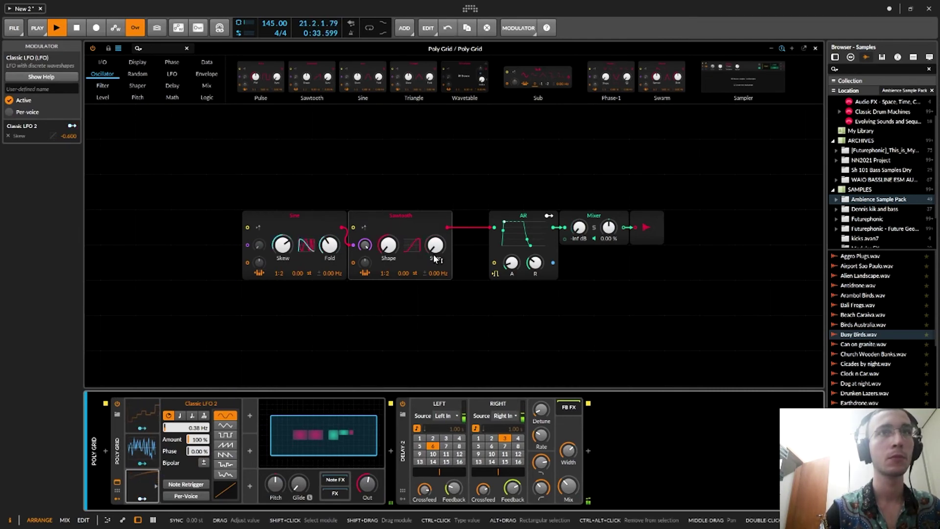
pyautogui.click(142, 463)
pyautogui.moveTo(438, 243)
pyautogui.mouseDown()
pyautogui.moveTo(438, 226)
pyautogui.moveTo(435, 234)
pyautogui.mouseUp()
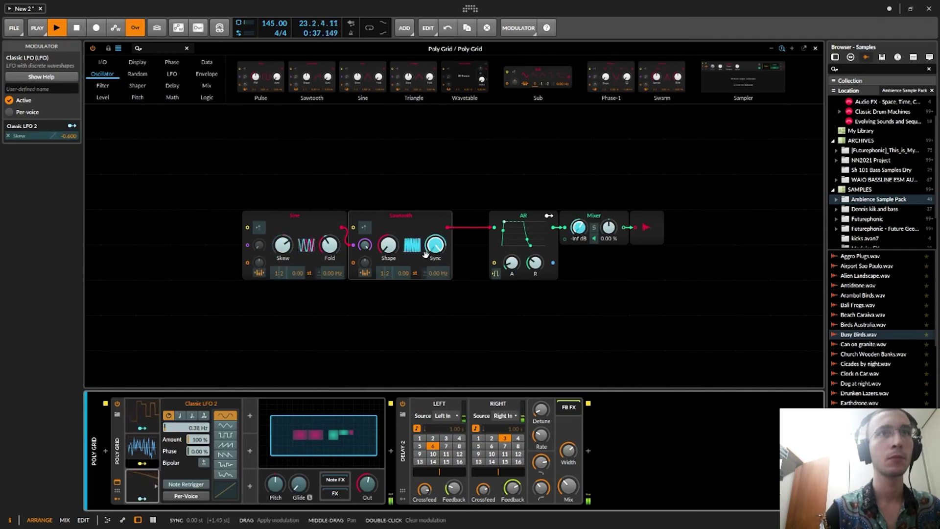
pyautogui.click(143, 464)
pyautogui.moveTo(281, 274)
pyautogui.mouseDown()
pyautogui.moveTo(281, 262)
pyautogui.moveTo(279, 269)
pyautogui.mouseUp()
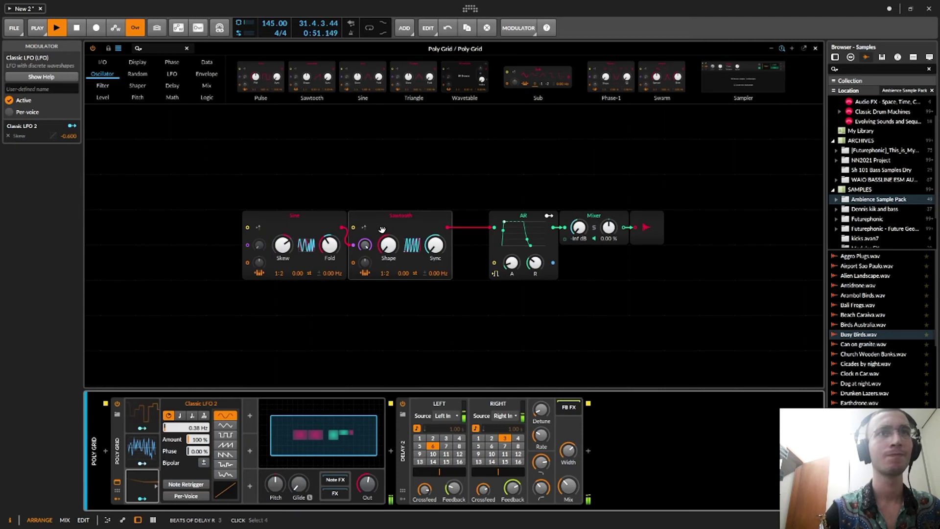
# Undo a trial duplication of the Sawtooth and place both oscillators farther from the AR envelope, with playback stopped.
pyautogui.click(401, 216)
pyautogui.hotkey('ctrl', 'd')
pyautogui.hotkey('ctrl', 'z')
pyautogui.hotkey('ctrl', 'z')
pyautogui.hotkey('ctrl', 'z')
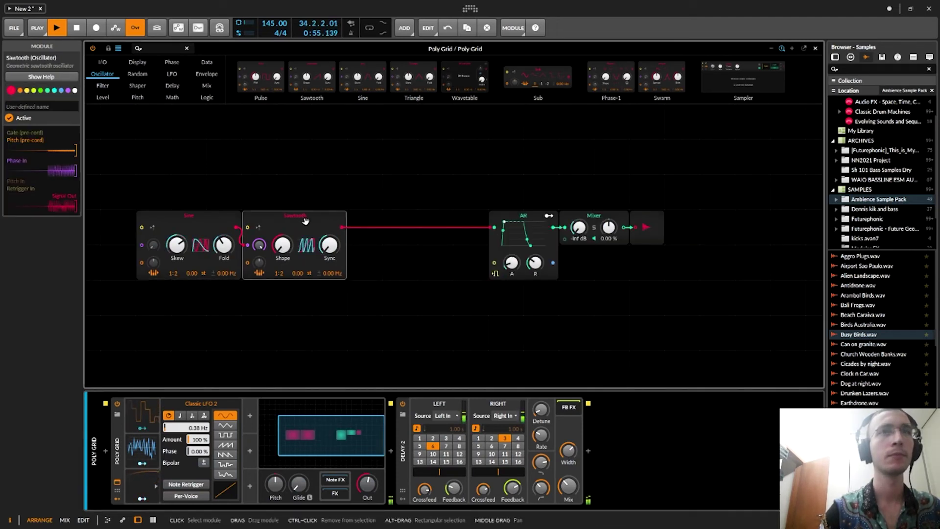
pyautogui.press('space')
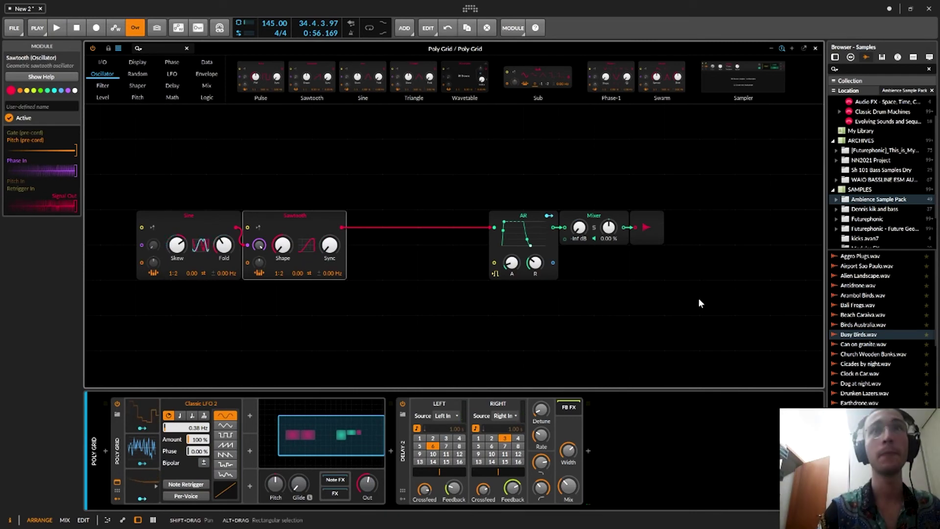
# Try adding a Sampler module above the Sine and Sawtooth oscillators.
pyautogui.scroll(3, 695, 304)
pyautogui.scroll(-4, 738, 220)
pyautogui.scroll(2, 745, 167)
pyautogui.moveTo(749, 91); pyautogui.dragTo(406, 156)
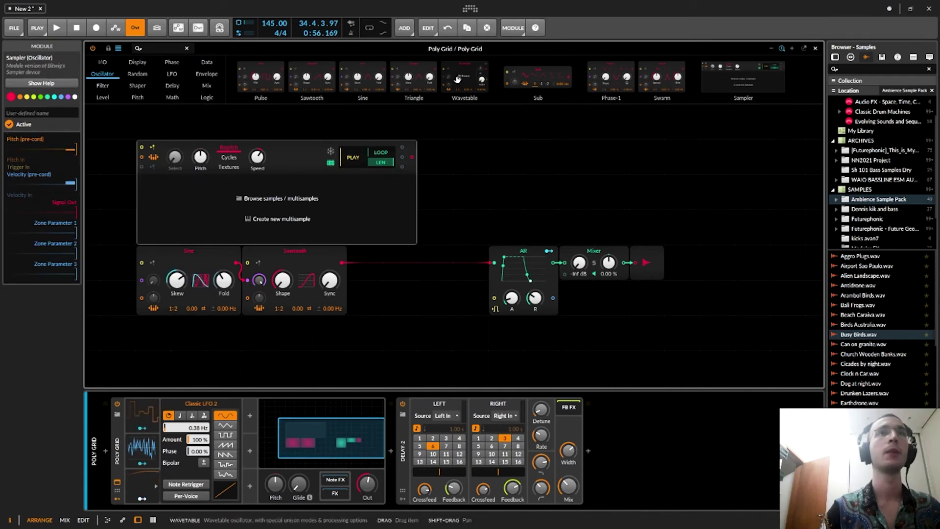
pyautogui.click(420, 338)
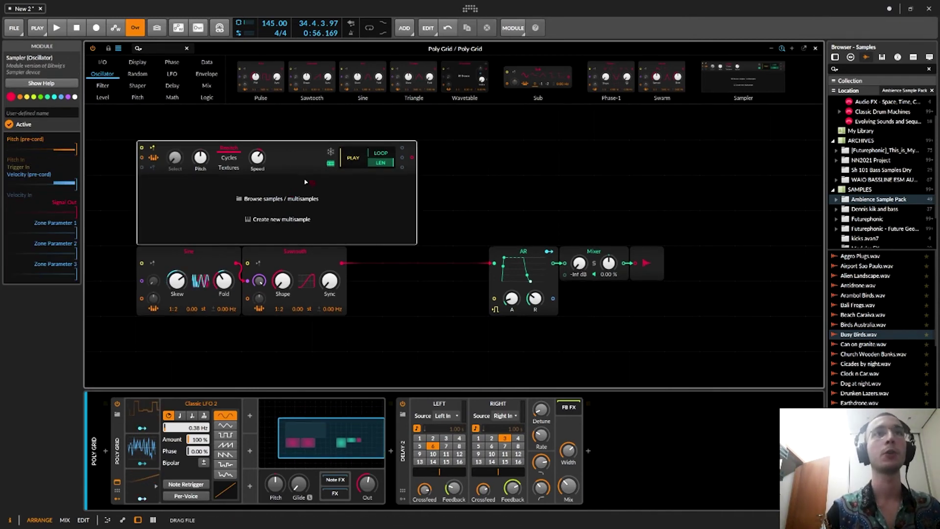
# Add a Wavetable oscillator above the Sine oscillator in place of the empty Sampler, deleting the Sampler.
pyautogui.moveTo(464, 78); pyautogui.dragTo(419, 177)
pyautogui.click(309, 199)
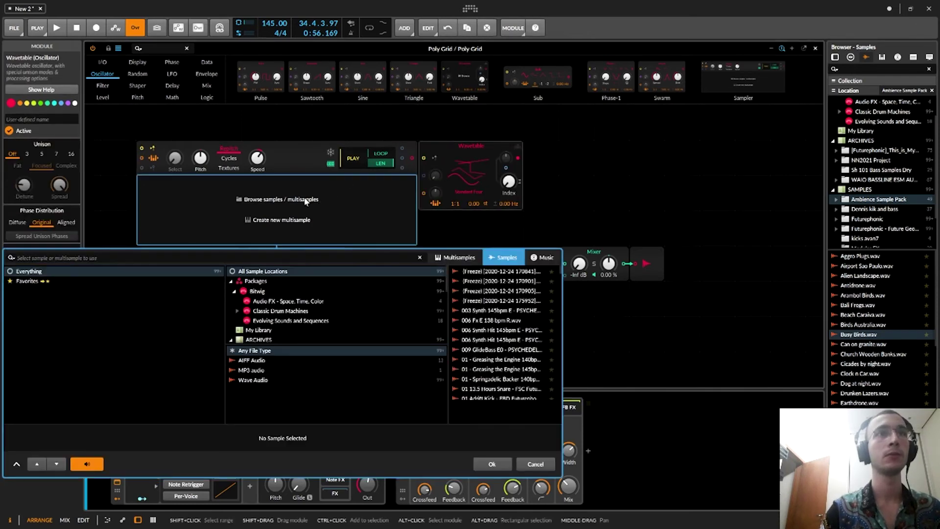
pyautogui.click(535, 463)
pyautogui.click(214, 142)
pyautogui.press('Delete')
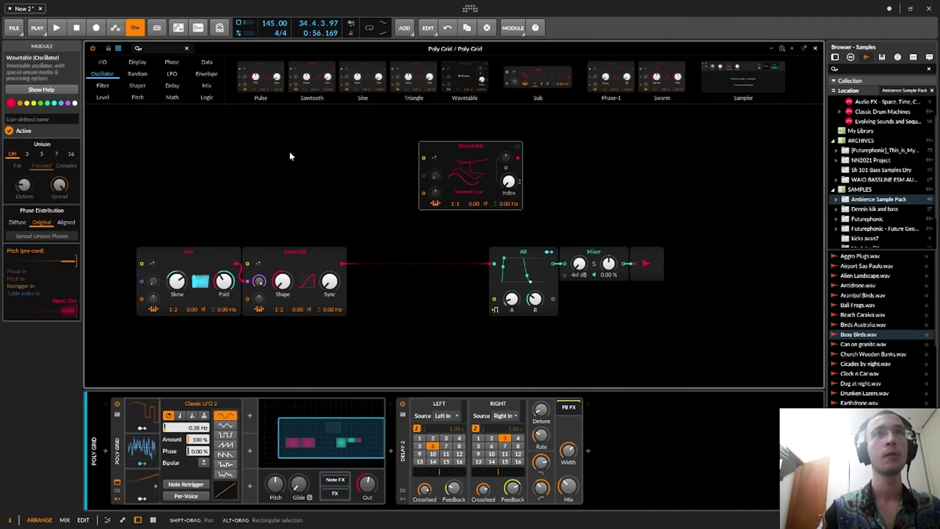
pyautogui.moveTo(455, 157); pyautogui.dragTo(172, 156)
# Check the Wavetable oscillator's help and load the Tri Fold 4x wavetable into it.
pyautogui.press('F1')
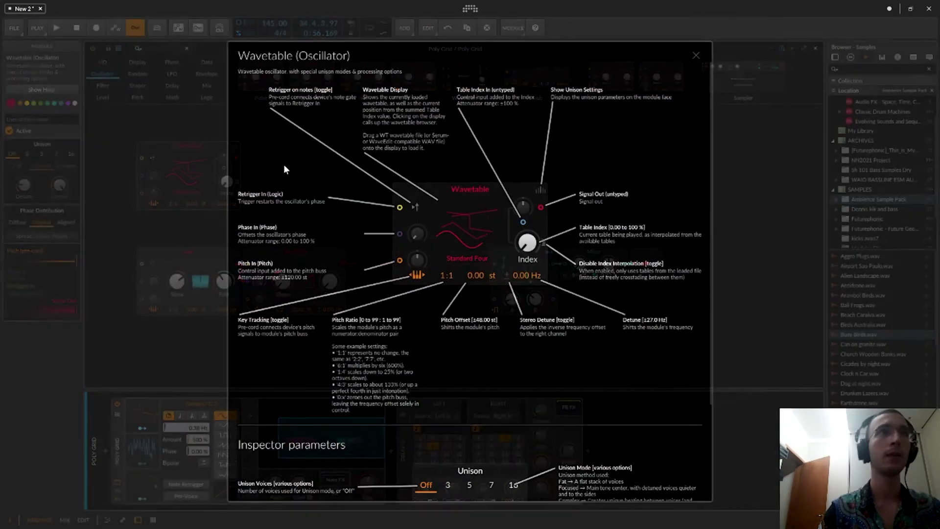
pyautogui.click(460, 217)
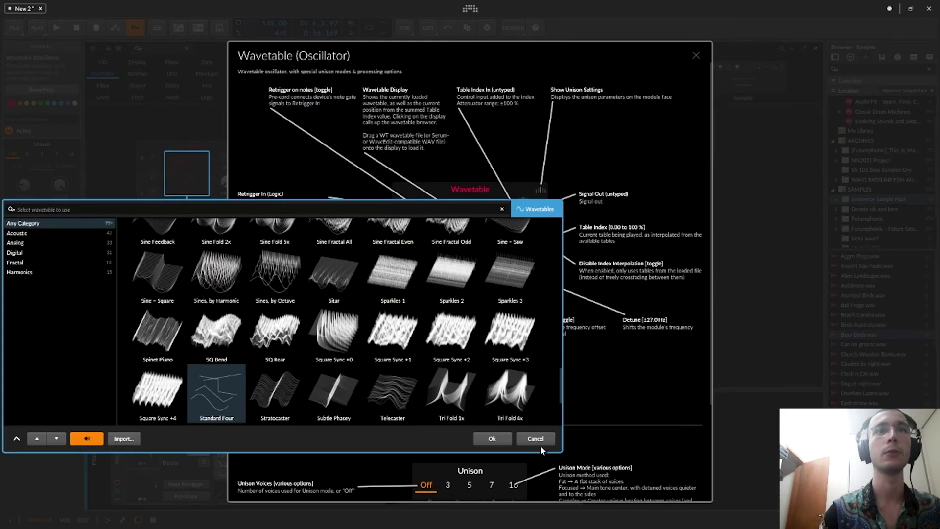
pyautogui.click(536, 440)
pyautogui.click(694, 59)
pyautogui.click(174, 163)
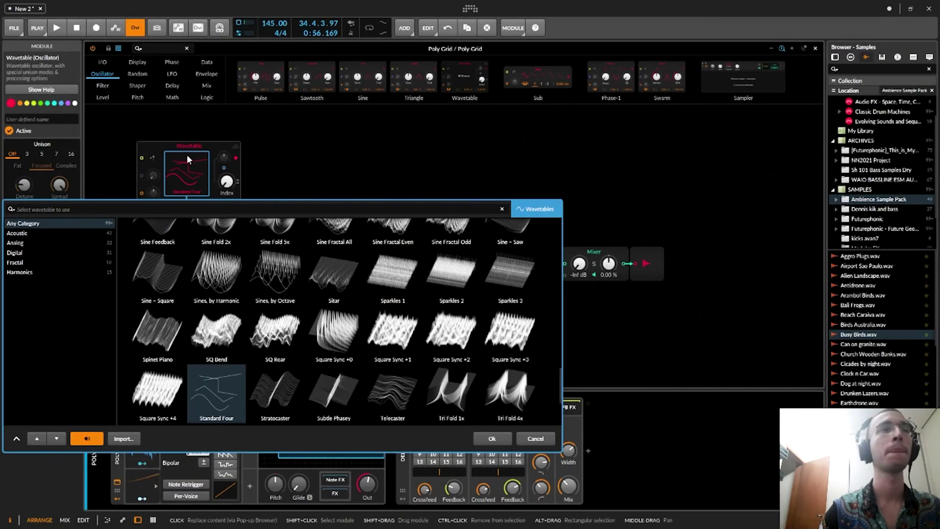
pyautogui.scroll(-1, 420, 328)
pyautogui.click(509, 269)
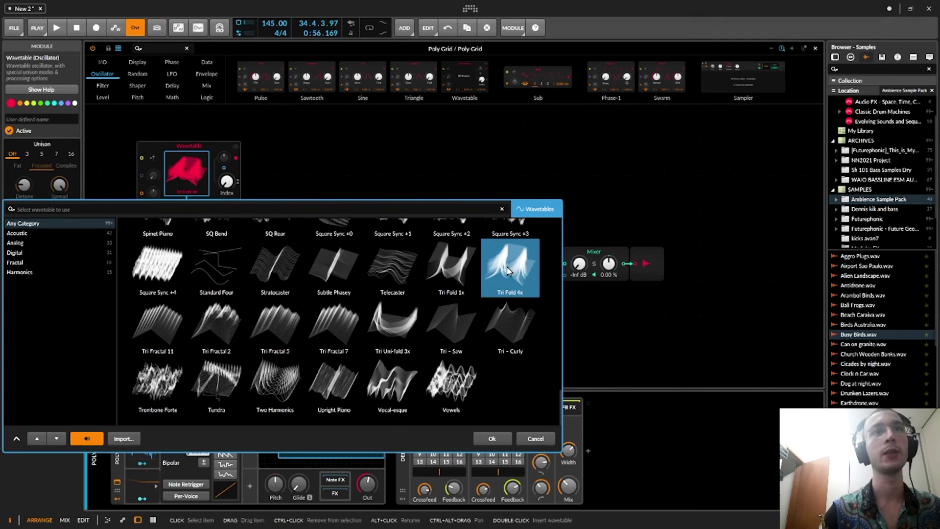
pyautogui.click(493, 439)
# Delete the Sine oscillator and connect the Wavetable's output to the Sawtooth's phase input.
pyautogui.click(203, 277)
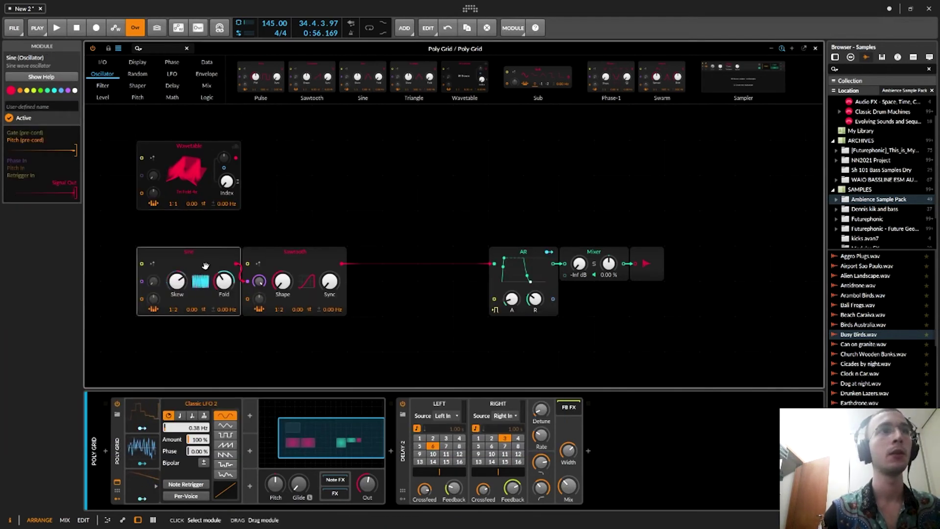
pyautogui.press('Delete')
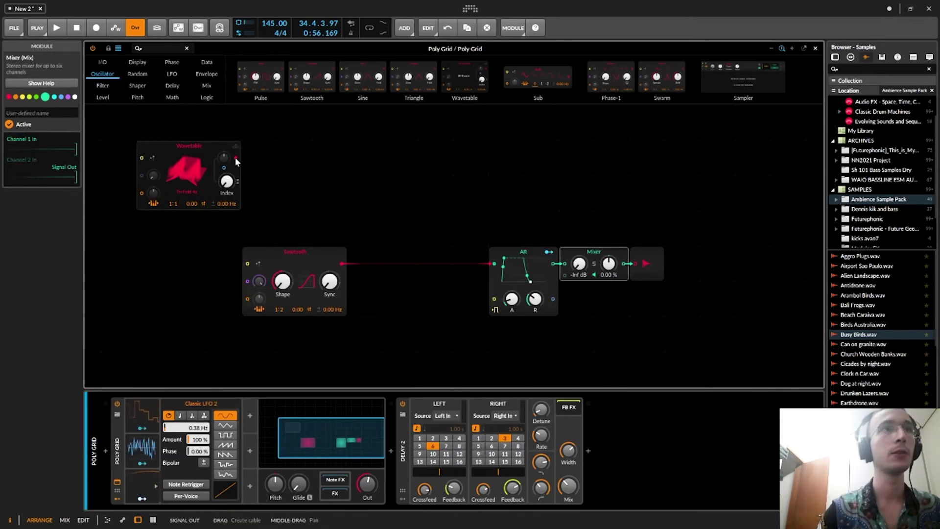
pyautogui.moveTo(243, 286); pyautogui.dragTo(248, 282)
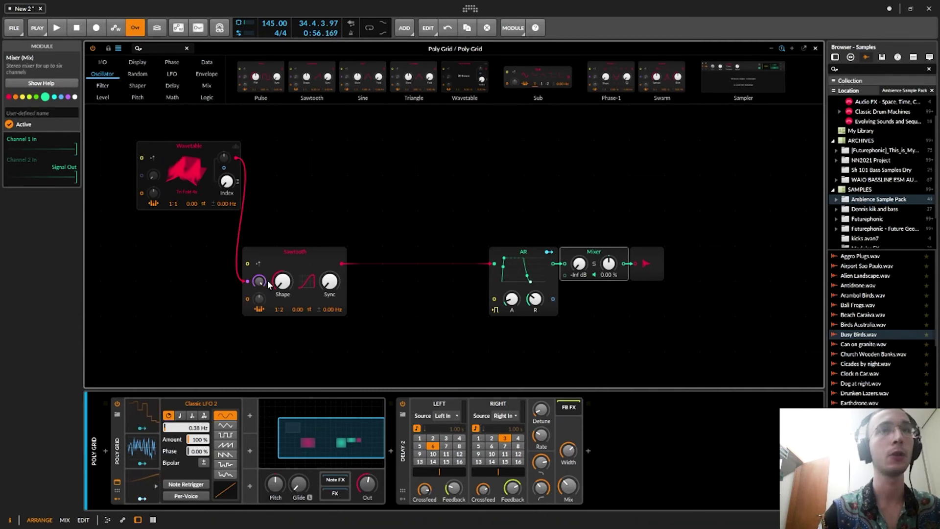
# Audition the patch and map the first Classic LFO to the Wavetable's Index.
pyautogui.press('space')
pyautogui.moveTo(226, 182); pyautogui.dragTo(225, 138)
pyautogui.press('space')
pyautogui.click(145, 430)
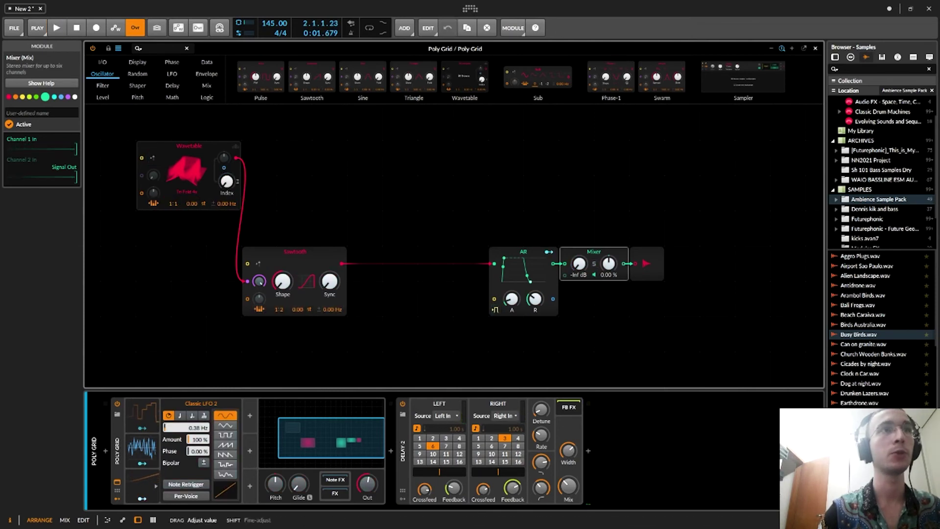
# Move the Wavetable directly beside the Sawtooth and set its pitch ratio to 1:2 during playback.
pyautogui.press('space')
pyautogui.moveTo(199, 153); pyautogui.dragTo(198, 259)
pyautogui.moveTo(294, 285); pyautogui.dragTo(293, 283)
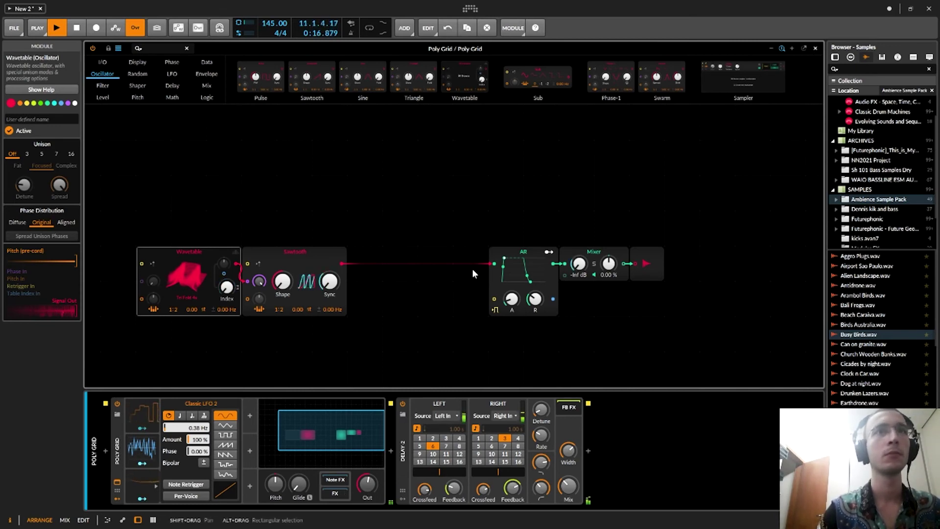
# Stop playback, disconnect the Sawtooth from the AR envelope and move both oscillators away to make room for a filter.
pyautogui.press('space')
pyautogui.doubleClick(492, 265)
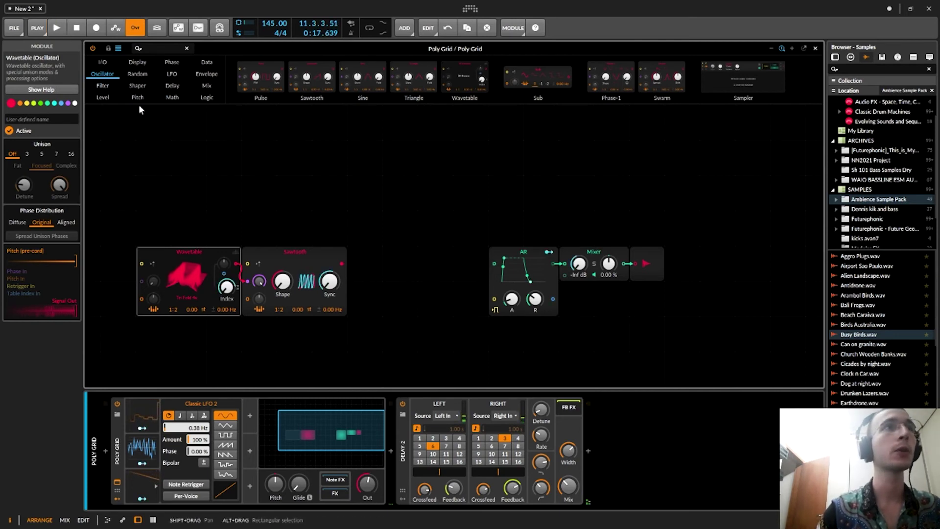
pyautogui.moveTo(219, 256); pyautogui.dragTo(148, 186)
pyautogui.moveTo(289, 260); pyautogui.dragTo(219, 189)
# Insert an XP filter before the AR envelope, connect its output to the AR input and set its cutoff to 3.42 kHz.
pyautogui.click(103, 86)
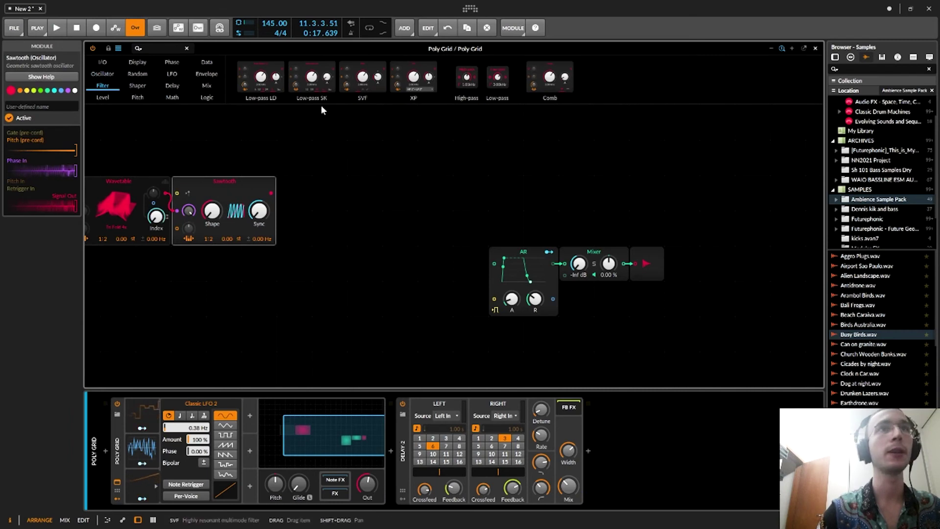
pyautogui.moveTo(415, 67); pyautogui.dragTo(416, 266)
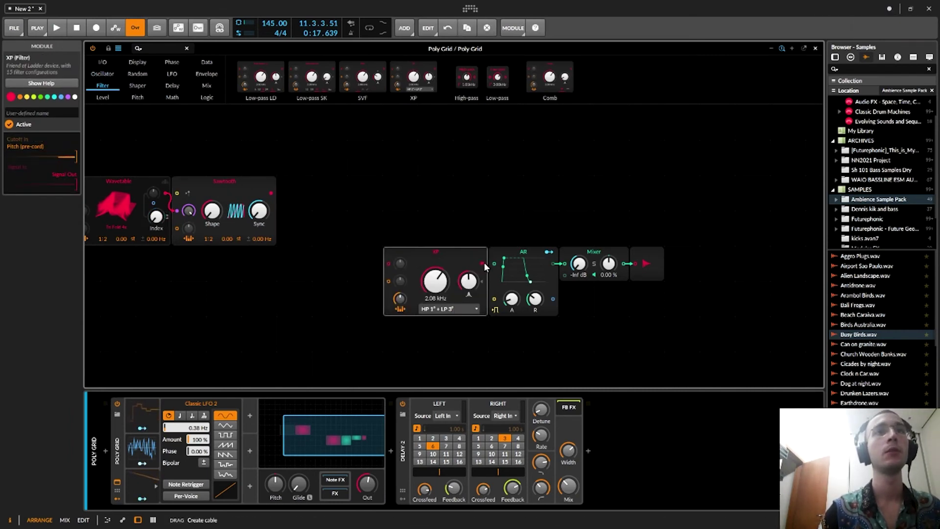
pyautogui.moveTo(484, 266); pyautogui.dragTo(494, 264)
pyautogui.moveTo(435, 281); pyautogui.dragTo(465, 261)
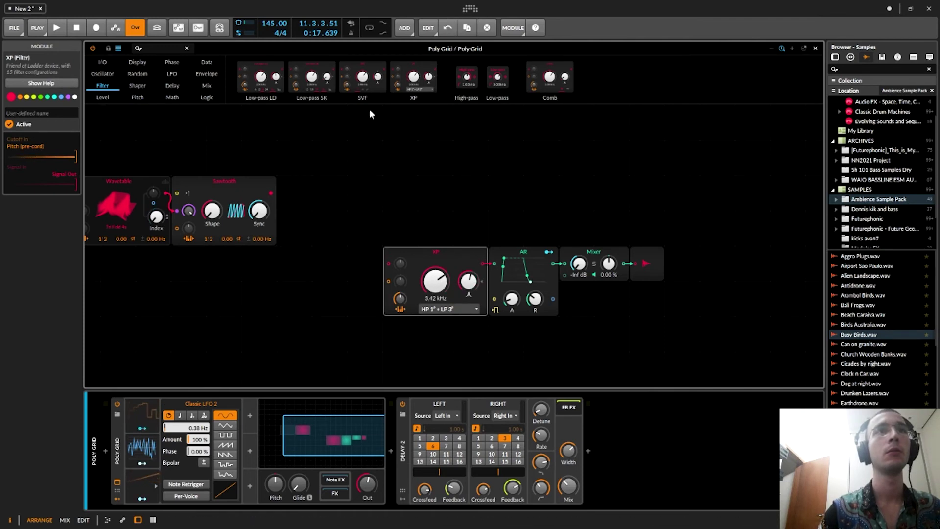
# Try the XP filter's third-order low-pass mode, and replace the XP with a Low-pass LD filter.
pyautogui.click(430, 317)
pyautogui.click(441, 340)
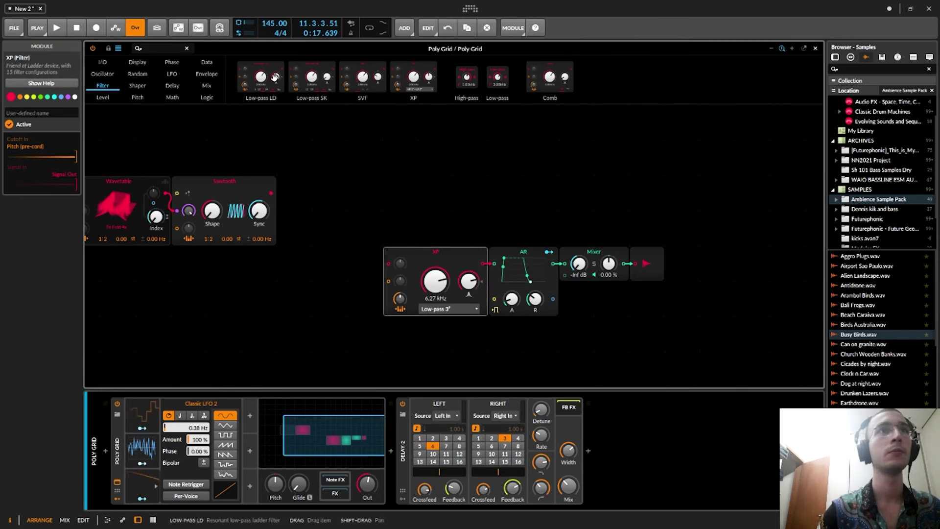
pyautogui.moveTo(427, 268); pyautogui.dragTo(427, 269)
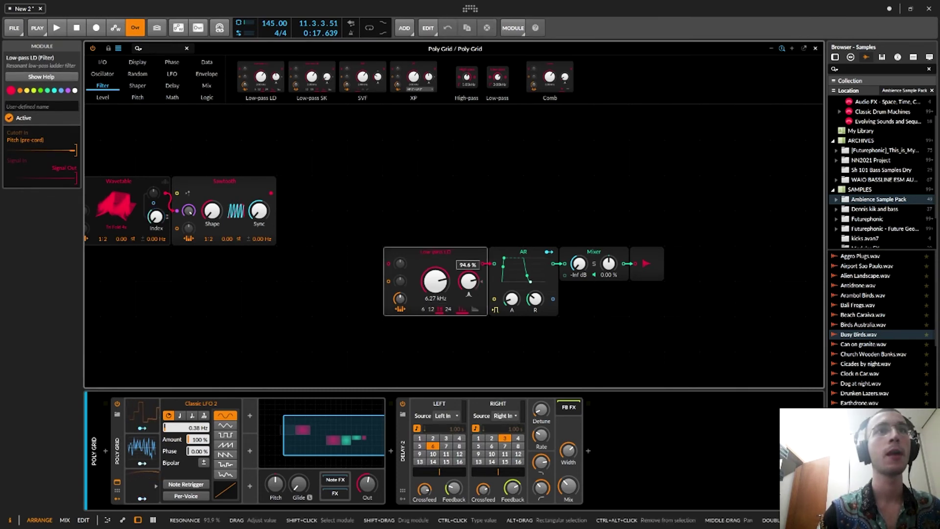
# Try an SVF as the filter, feed the Sawtooth into it and audition its band-pass mode with the cutoff lowered to 571 Hz.
pyautogui.moveTo(363, 91); pyautogui.dragTo(429, 285)
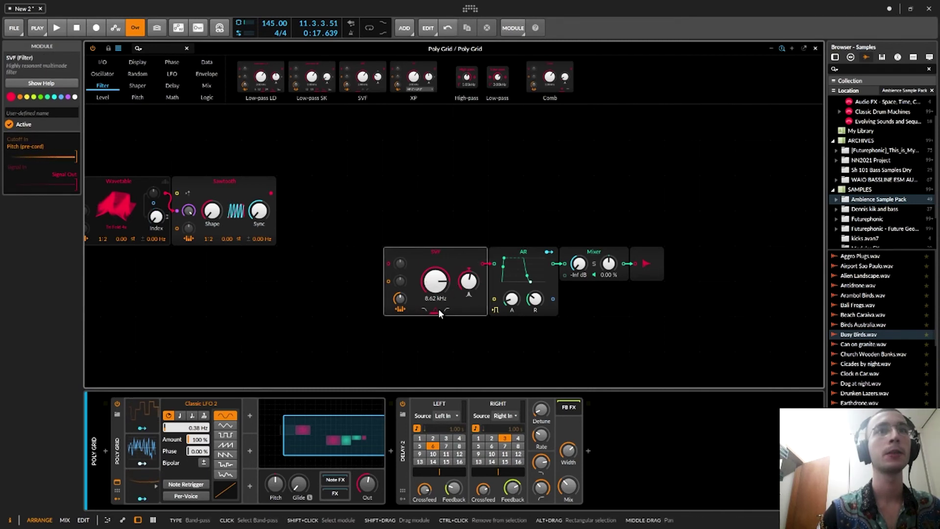
pyautogui.moveTo(433, 286); pyautogui.dragTo(432, 299)
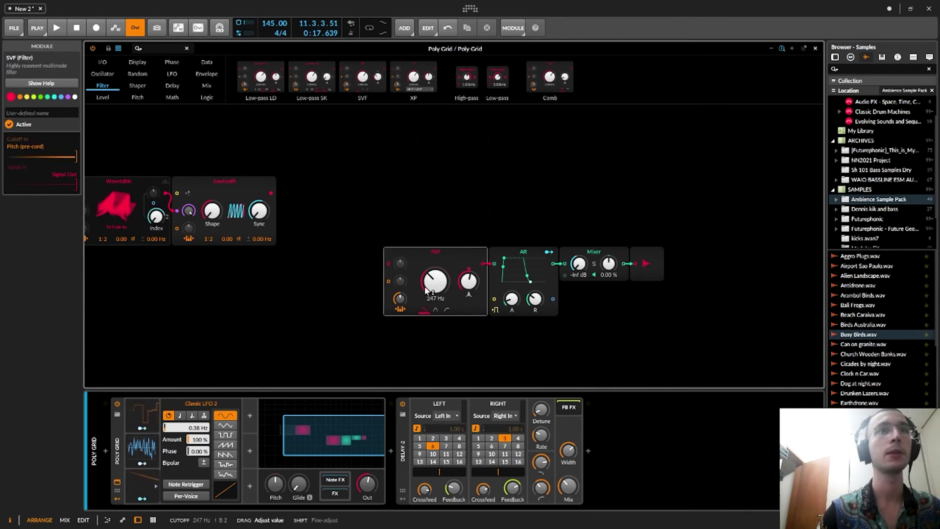
pyautogui.moveTo(411, 295); pyautogui.dragTo(388, 264)
pyautogui.click(437, 310)
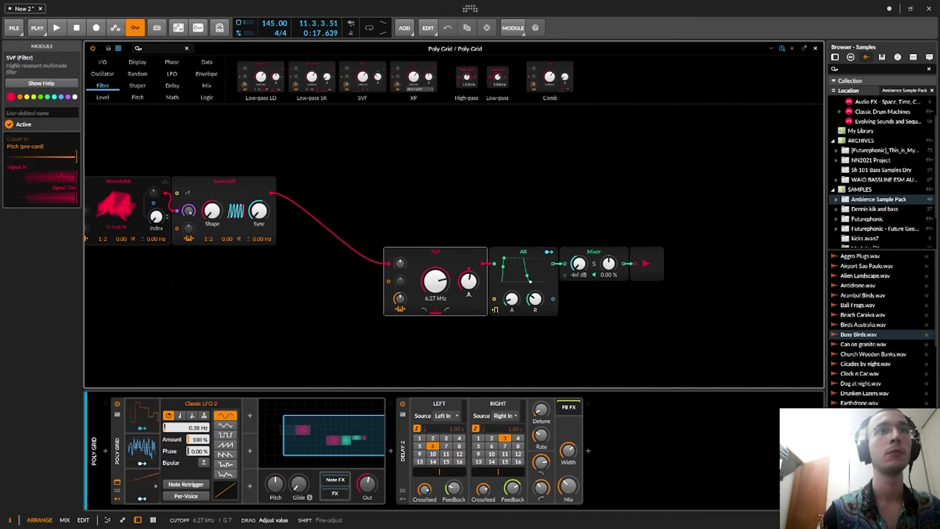
pyautogui.press('space')
pyautogui.moveTo(436, 283); pyautogui.dragTo(437, 306)
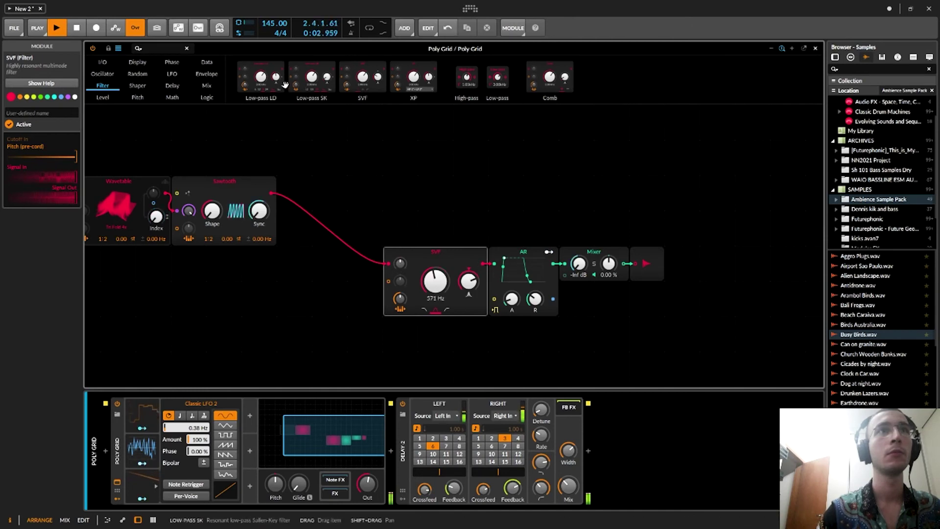
# Replace the SVF with a Low-pass LD filter, disconnect the Sawtooth from its input and sweep the cutoff to 4.31 kHz.
pyautogui.moveTo(261, 74); pyautogui.dragTo(435, 281)
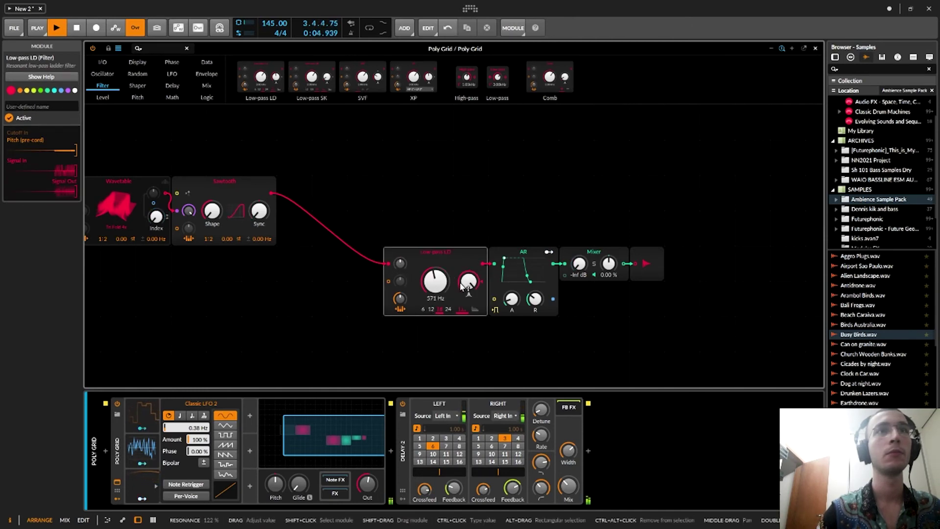
pyautogui.doubleClick(388, 264)
pyautogui.moveTo(434, 282); pyautogui.dragTo(435, 318)
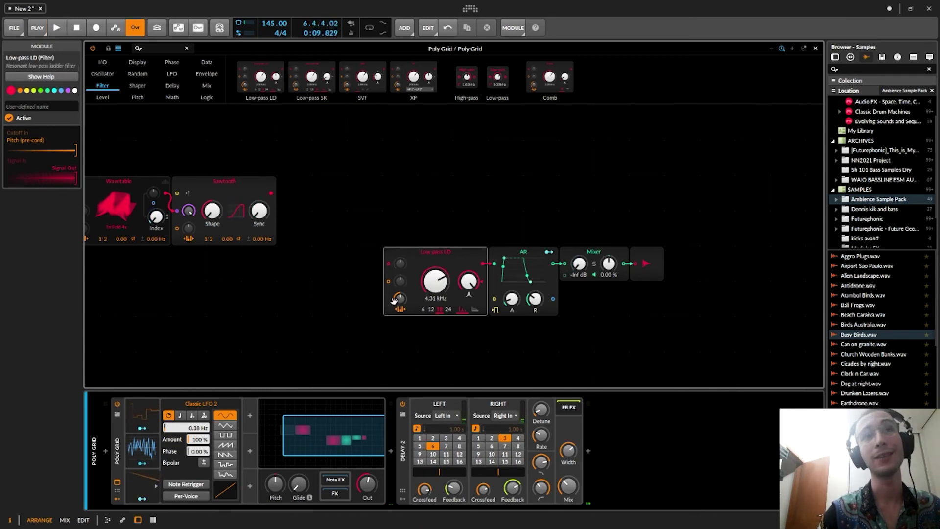
# Audition the self-oscillating Low-pass LD with its cutoff lowered below 1 kHz and its resonance set to 117 %.
pyautogui.press('space')
pyautogui.moveTo(435, 281); pyautogui.dragTo(469, 282)
pyautogui.press('space')
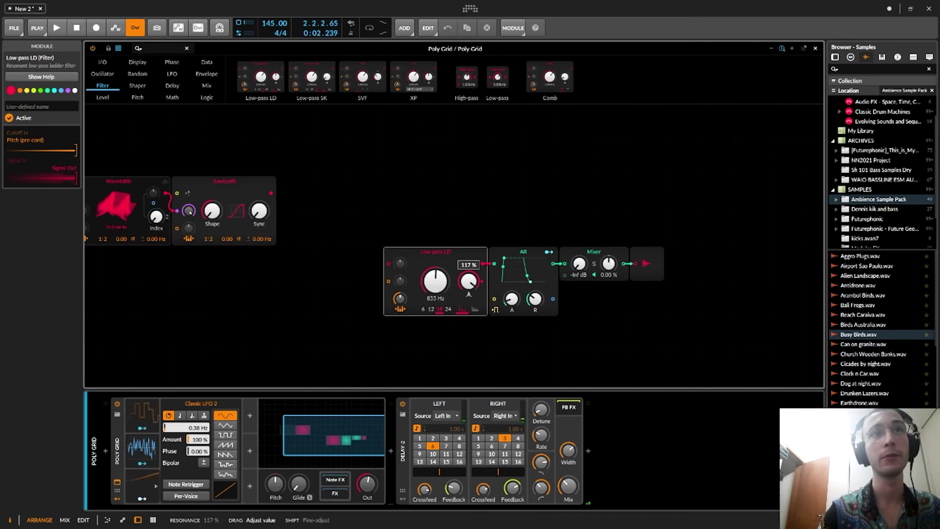
# Switch the Low-pass LD to its alternate response mode and lower its cutoff to 208 Hz during playback.
pyautogui.press('space')
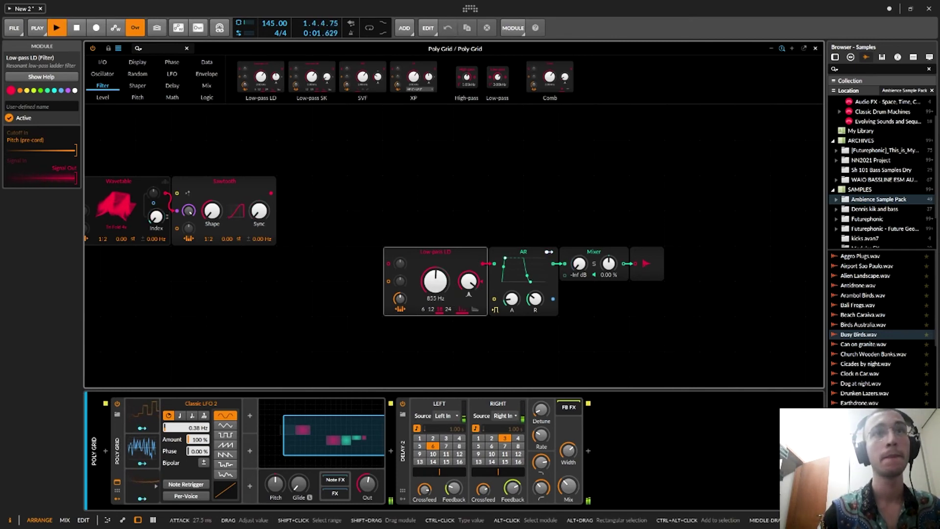
pyautogui.click(474, 312)
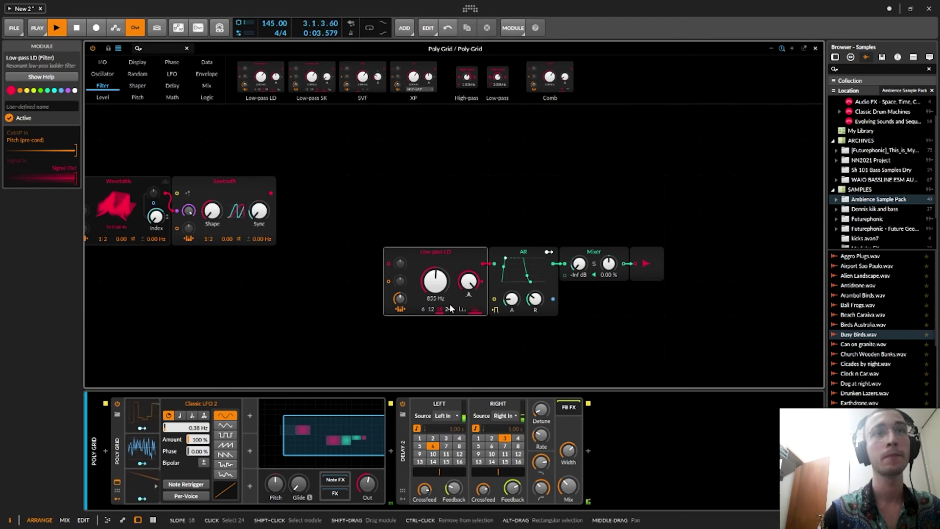
pyautogui.moveTo(436, 284); pyautogui.dragTo(436, 315)
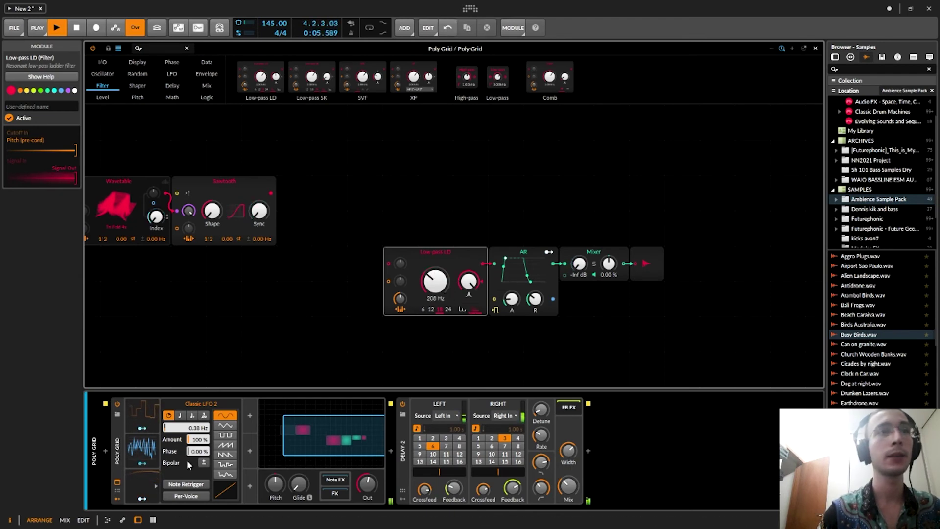
# Stop playback, add a Beat LFO modulator to the Poly Grid and map it to the Low-pass LD's cutoff at +6.500.
pyautogui.press('space')
pyautogui.click(250, 415)
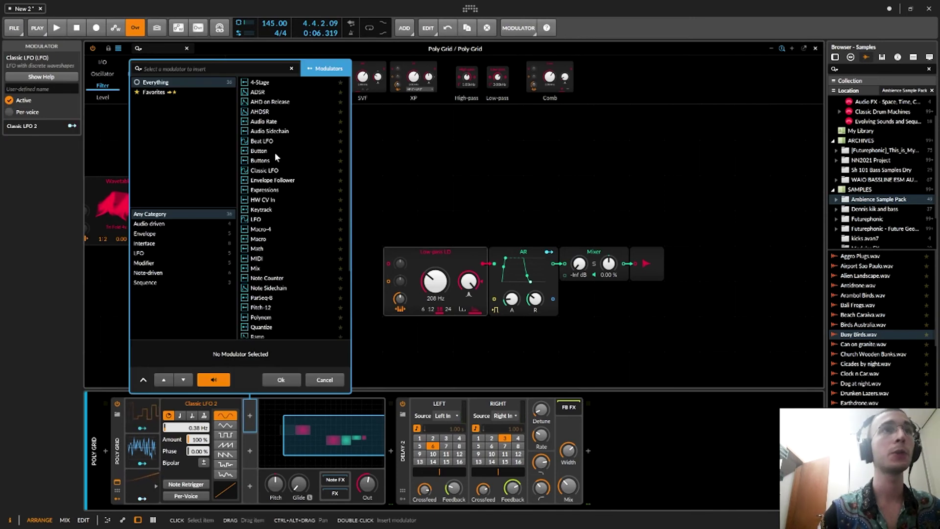
pyautogui.doubleClick(275, 141)
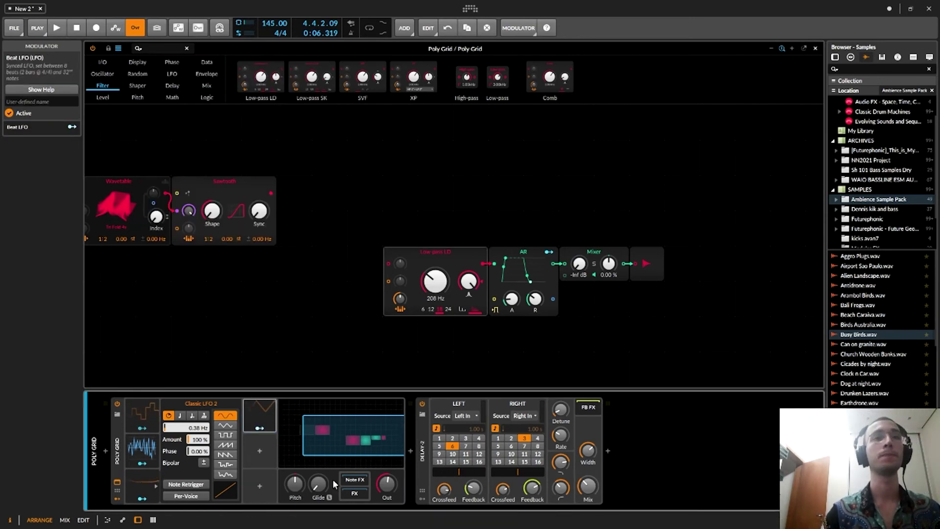
pyautogui.click(260, 416)
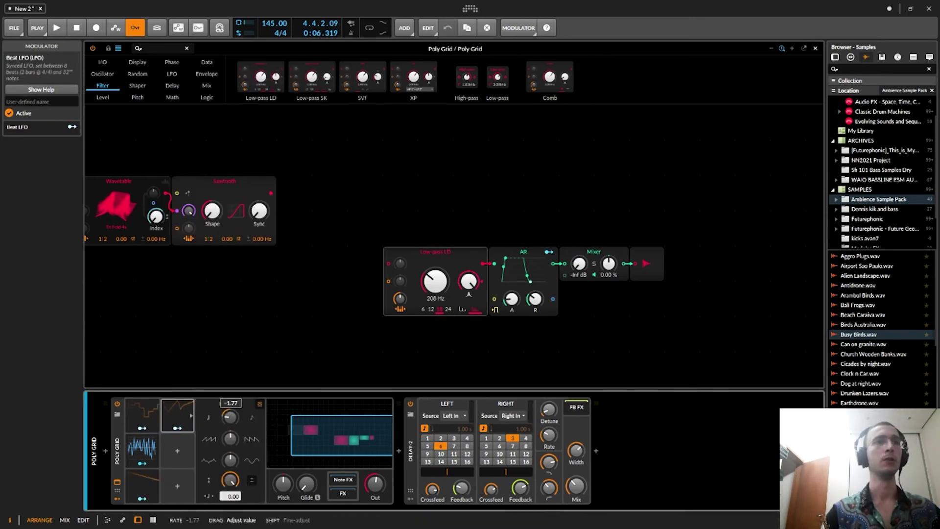
pyautogui.click(177, 428)
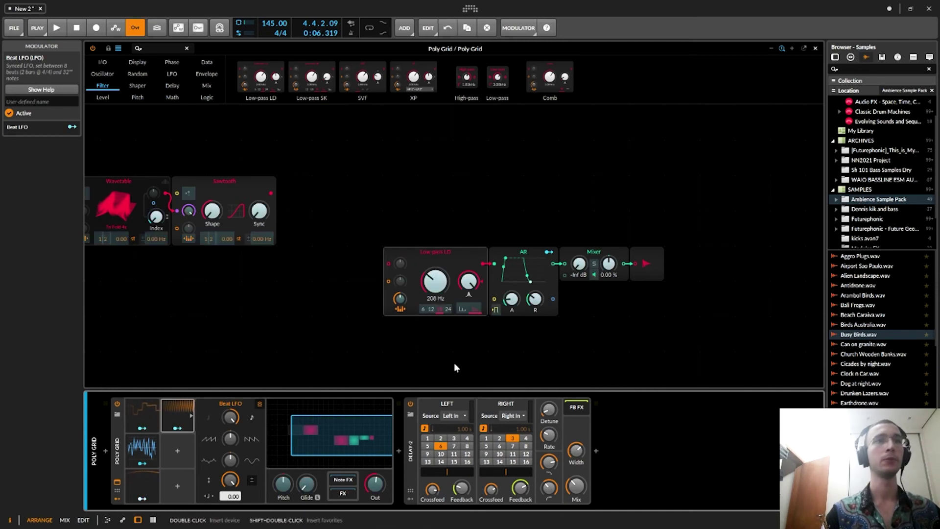
pyautogui.moveTo(436, 281); pyautogui.dragTo(435, 274)
pyautogui.click(178, 429)
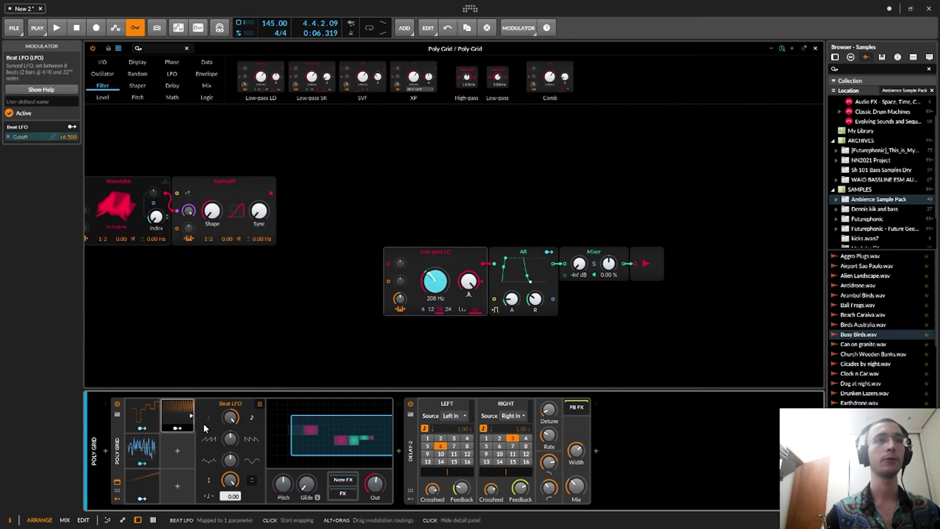
# Audition the Beat LFO with the Low-pass LD's cutoff raised to 1.17 kHz, then delete that modulator.
pyautogui.press('space')
pyautogui.moveTo(437, 284); pyautogui.dragTo(437, 274)
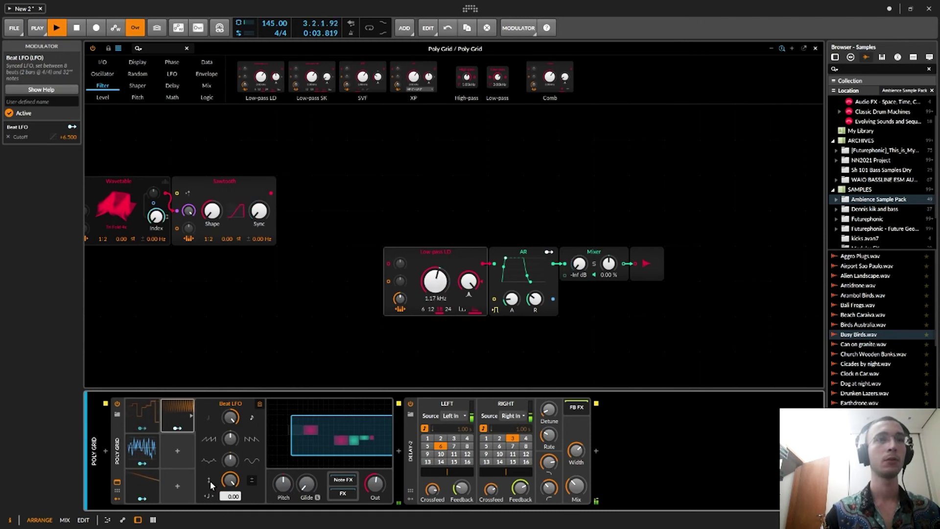
pyautogui.press('space')
pyautogui.click(189, 411)
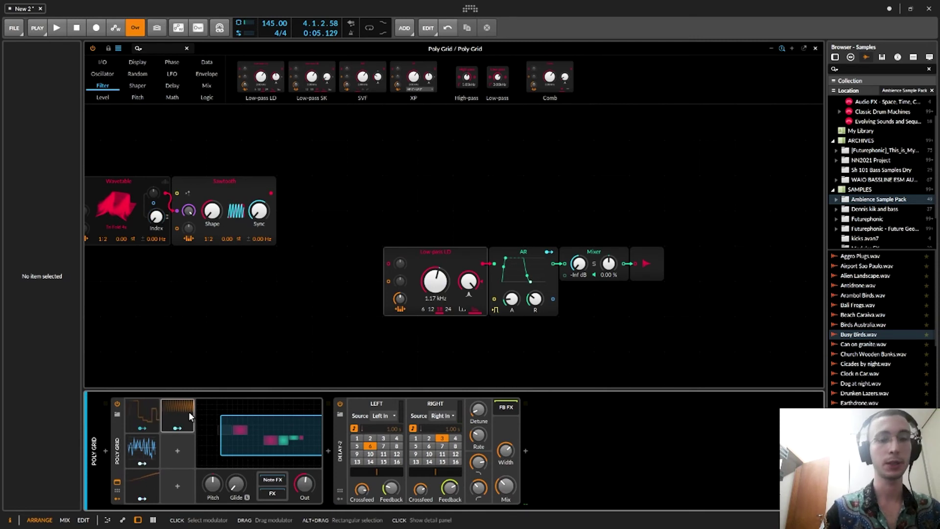
pyautogui.click(189, 412)
pyautogui.press('Delete')
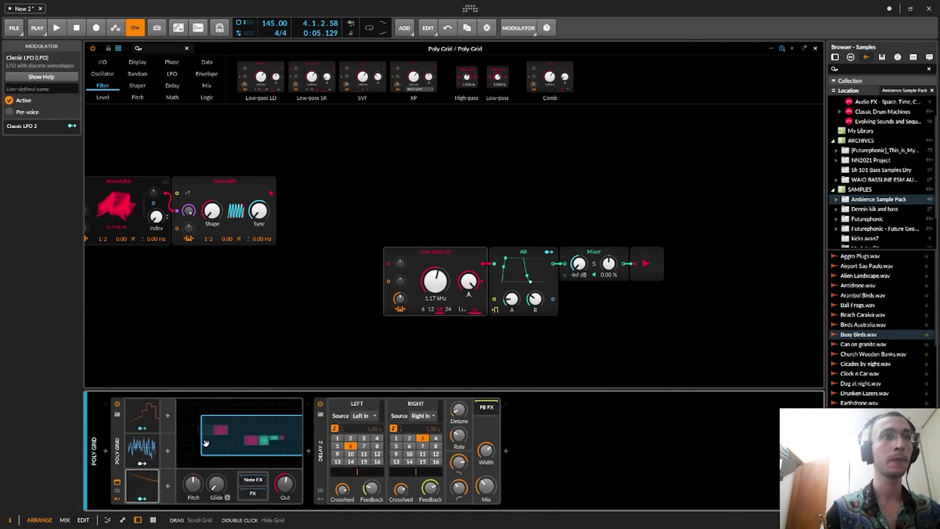
# Add a third Classic LFO, map it to the Low-pass LD's cutoff at +8.500 and play it at a rate of 50.1 Hz.
pyautogui.click(167, 415)
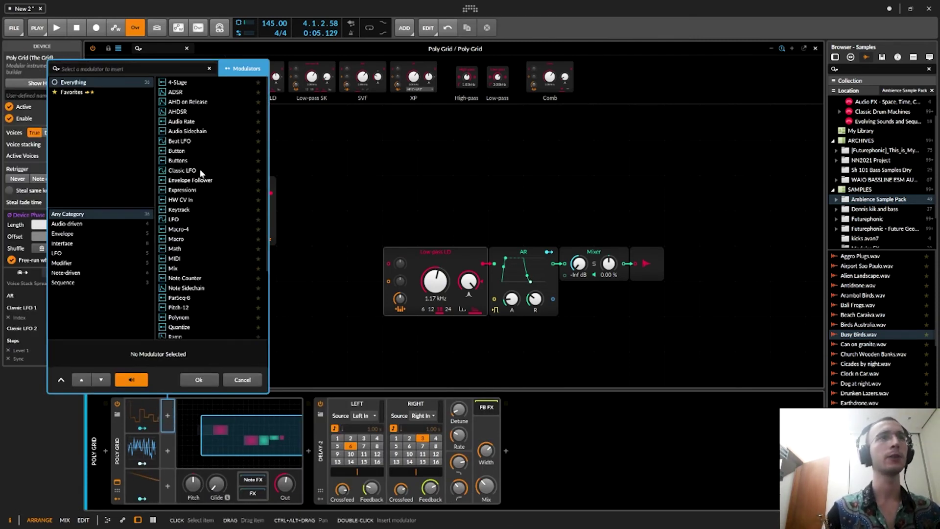
pyautogui.doubleClick(200, 173)
pyautogui.click(177, 416)
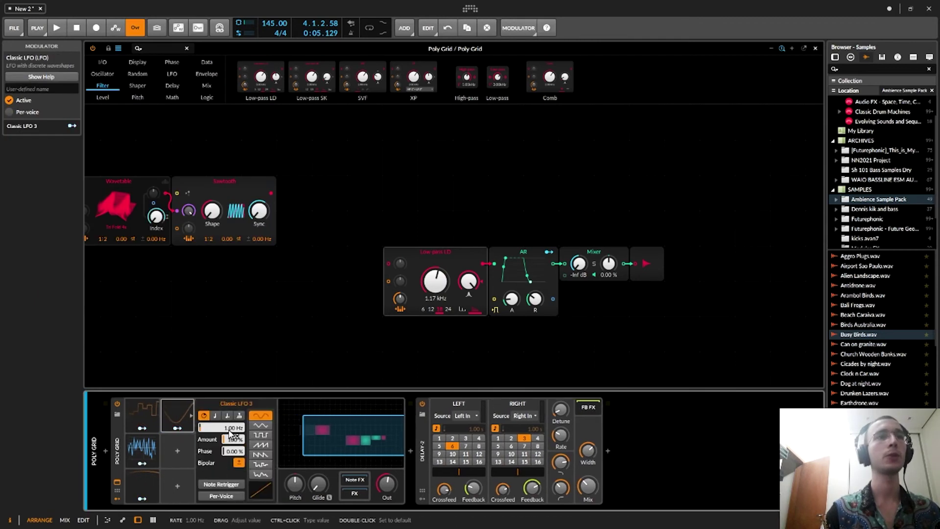
pyautogui.click(177, 428)
pyautogui.moveTo(436, 282); pyautogui.dragTo(435, 265)
pyautogui.click(380, 342)
pyautogui.press('space')
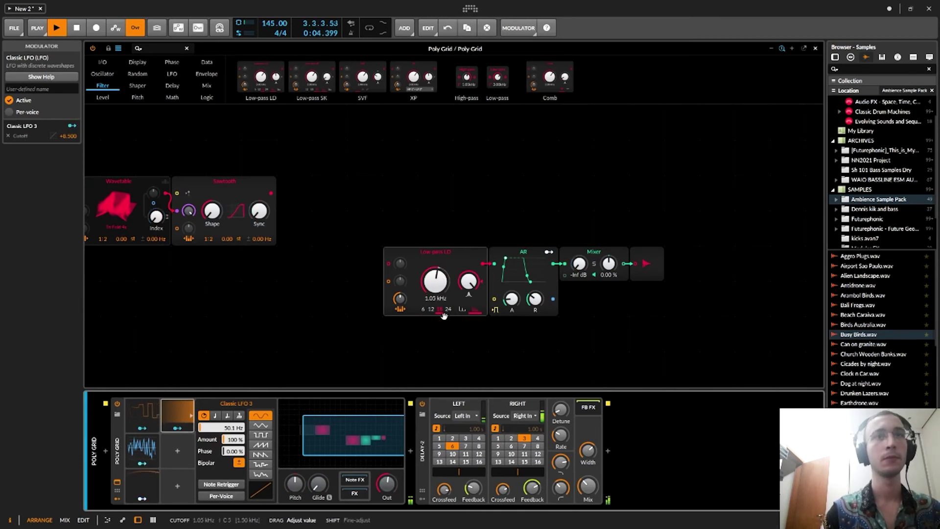
# Switch the Low-pass LD to its other response mode with the 18 dB slope and set its cutoff to 1.76 kHz during playback.
pyautogui.moveTo(435, 281); pyautogui.dragTo(436, 309)
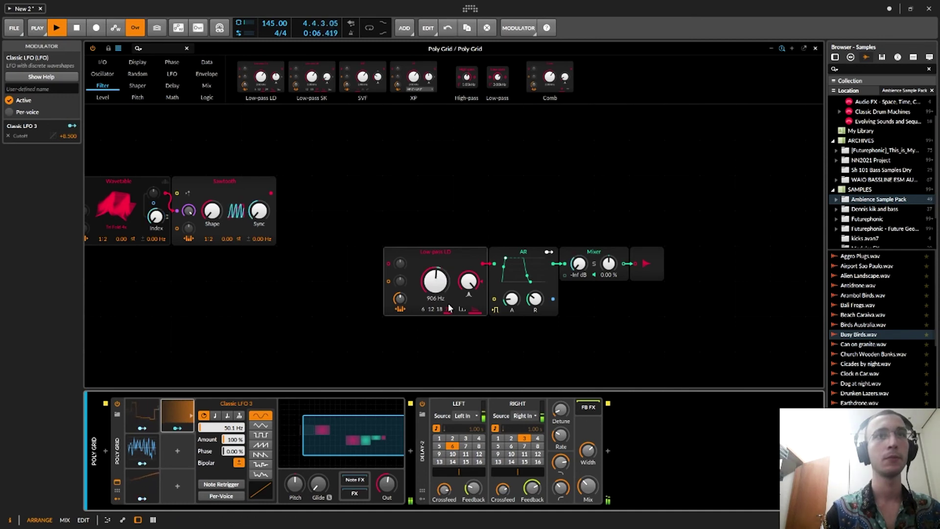
pyautogui.click(460, 309)
pyautogui.click(432, 309)
pyautogui.click(435, 295)
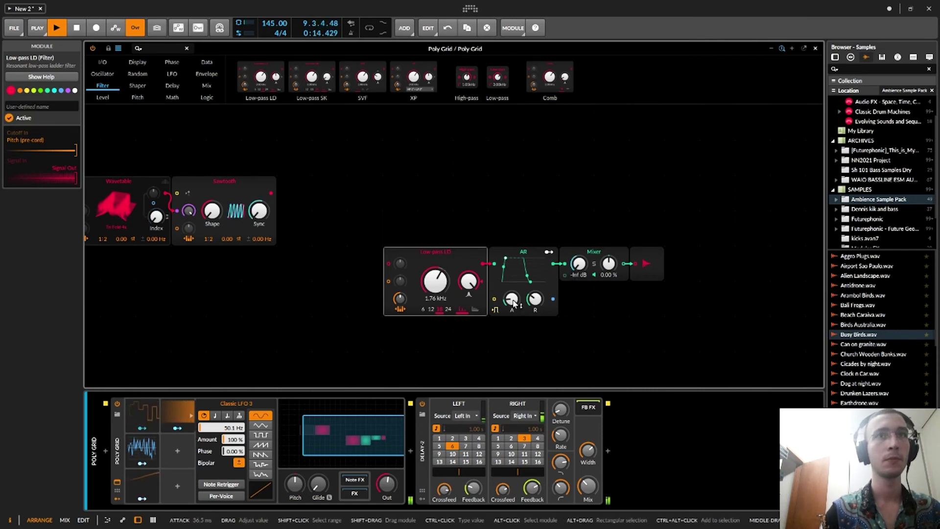
# Examine the Steps modulator's settings during playback, then stop and reopen Classic LFO 3's settings.
pyautogui.click(142, 448)
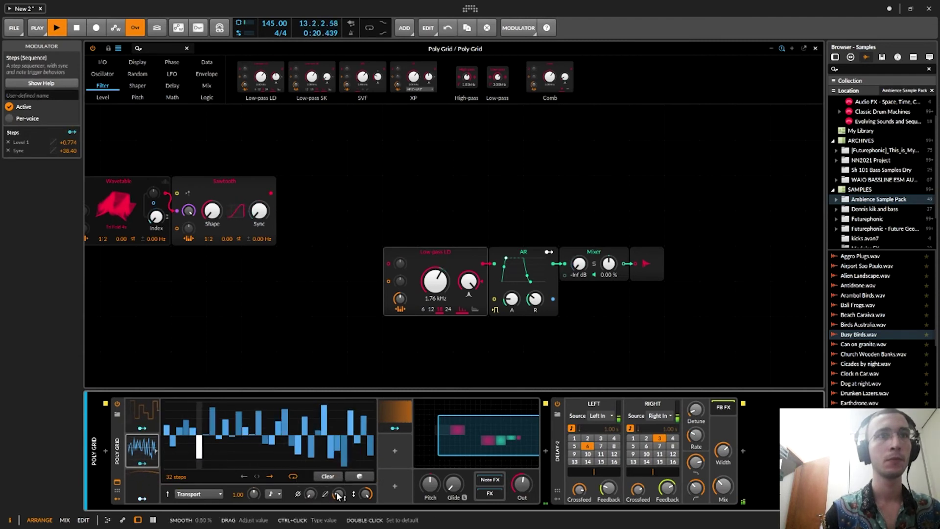
pyautogui.click(570, 347)
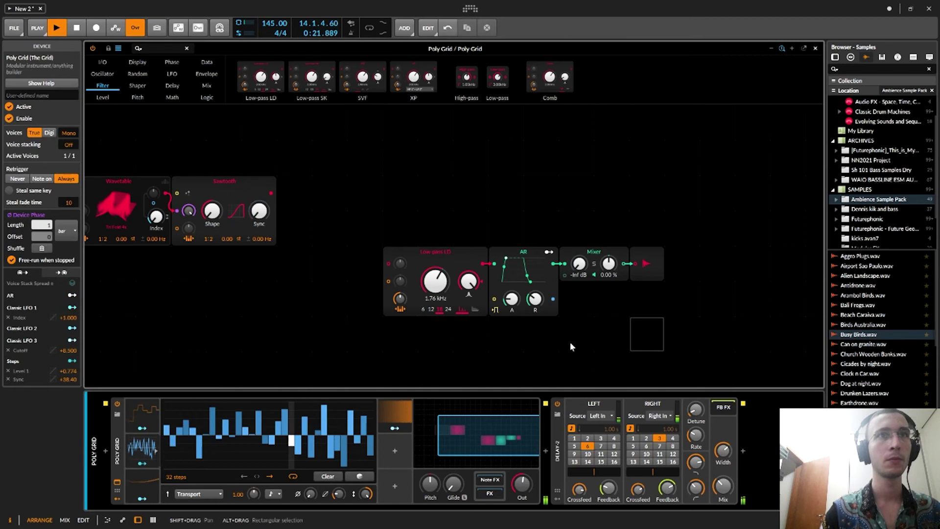
pyautogui.press('space')
pyautogui.click(443, 254)
pyautogui.click(394, 418)
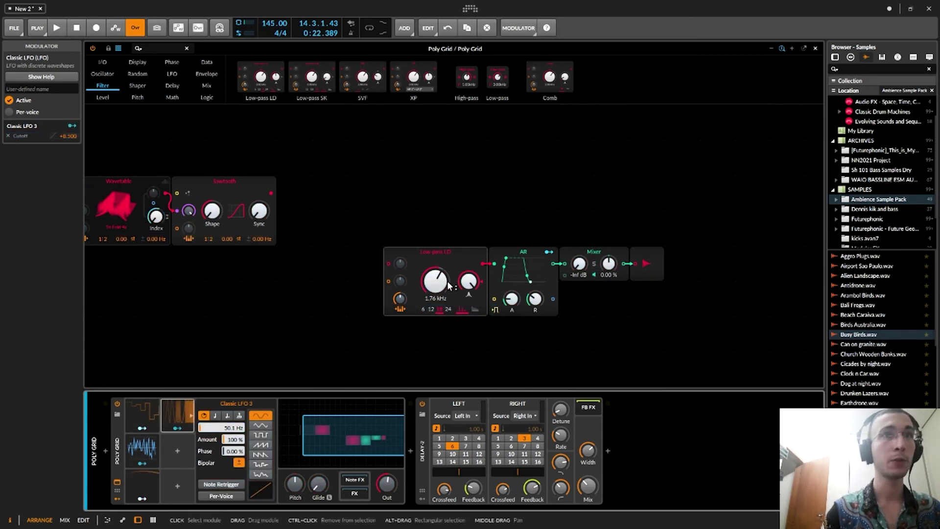
pyautogui.press('space')
pyautogui.moveTo(608, 263); pyautogui.dragTo(580, 250)
pyautogui.moveTo(430, 293); pyautogui.dragTo(457, 289)
pyautogui.moveTo(579, 266); pyautogui.dragTo(579, 273)
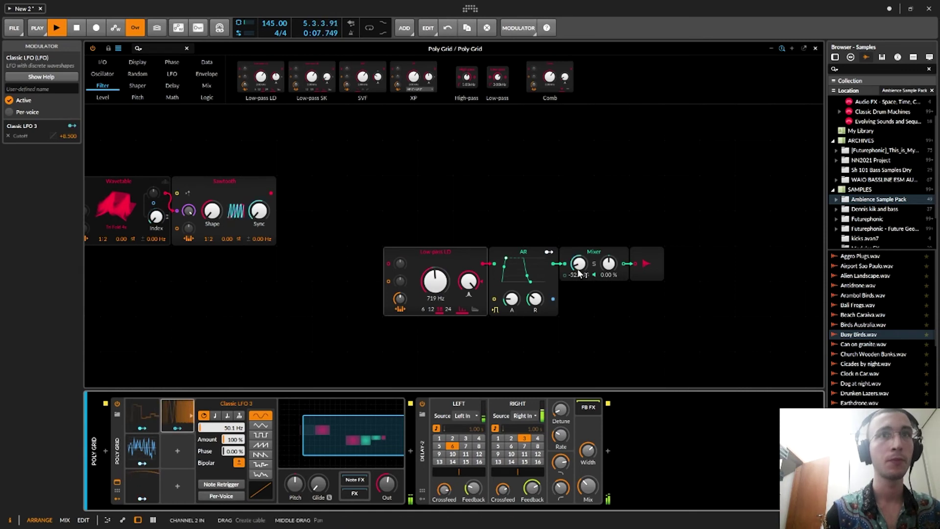
pyautogui.moveTo(436, 289); pyautogui.dragTo(436, 260)
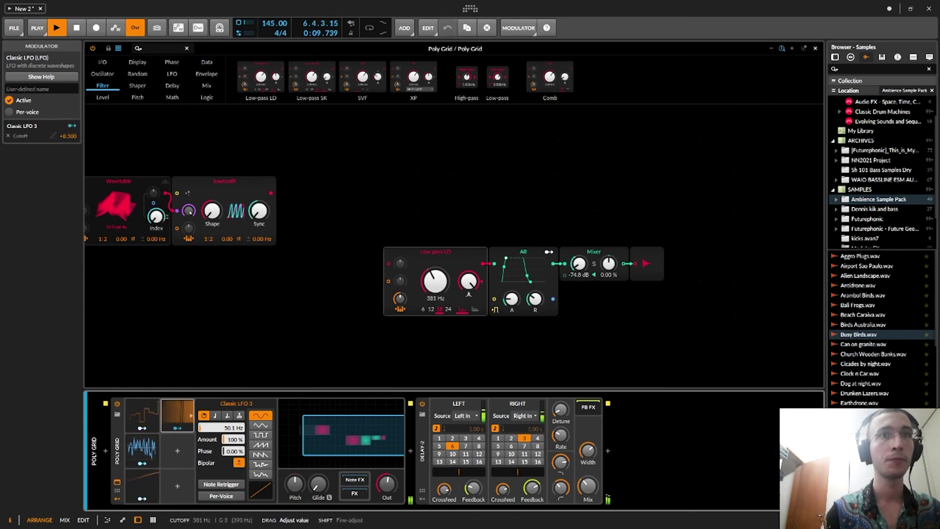
pyautogui.press('space')
# Switch Classic LFO 3 to the triangle waveform and audition it with the filter cutoff raised to 4.56 kHz.
pyautogui.click(176, 419)
pyautogui.click(187, 419)
pyautogui.click(261, 425)
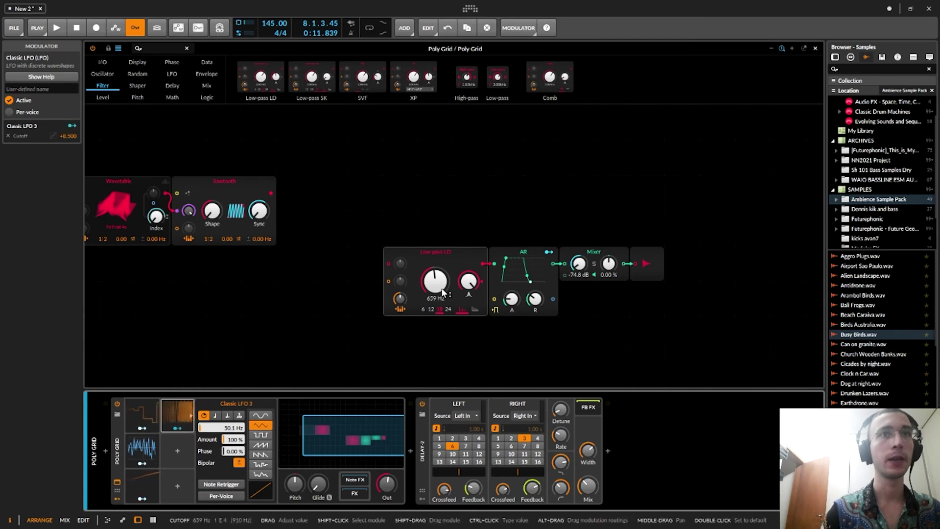
pyautogui.press('space')
pyautogui.moveTo(442, 292); pyautogui.dragTo(442, 284)
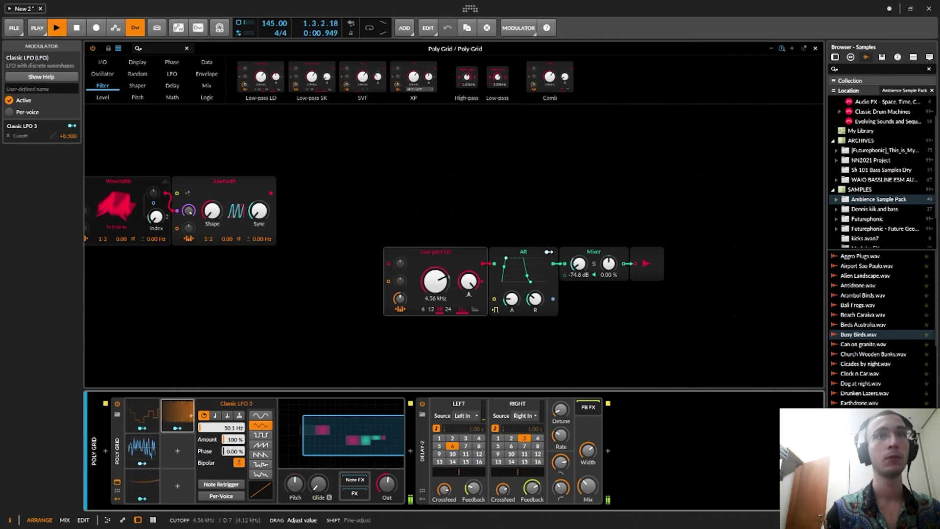
# Try the falling saw waveform on Classic LFO 3, sweeping the filter cutoff from 10.9 kHz down to 960 Hz during playback.
pyautogui.click(260, 464)
pyautogui.click(260, 454)
pyautogui.press('space')
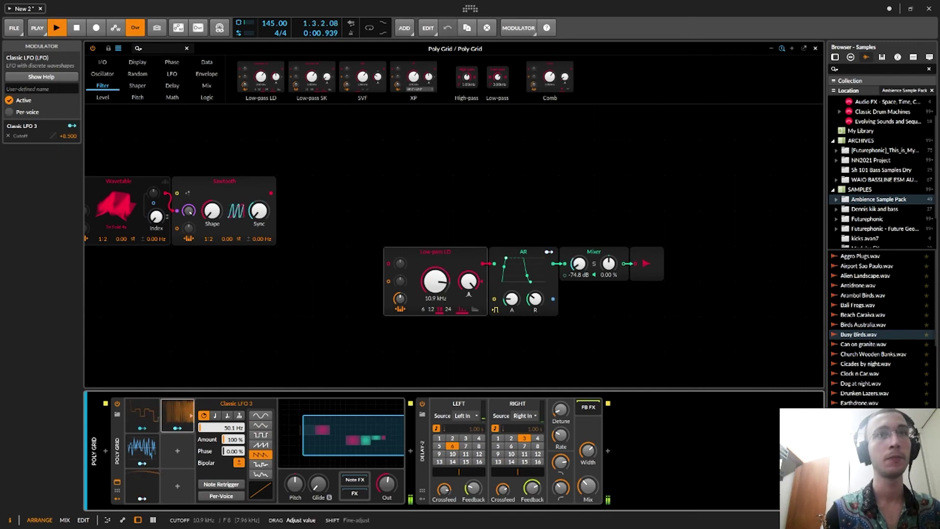
pyautogui.moveTo(435, 282); pyautogui.dragTo(435, 300)
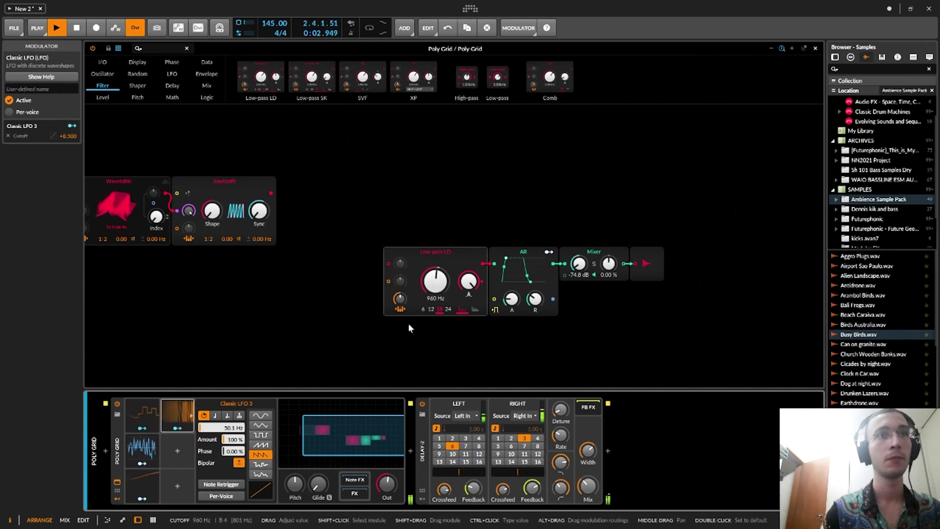
pyautogui.press('space')
# Try the square waveform on Classic LFO 3 and sweep the filter cutoff during playback, ending at 2.42 kHz.
pyautogui.click(267, 434)
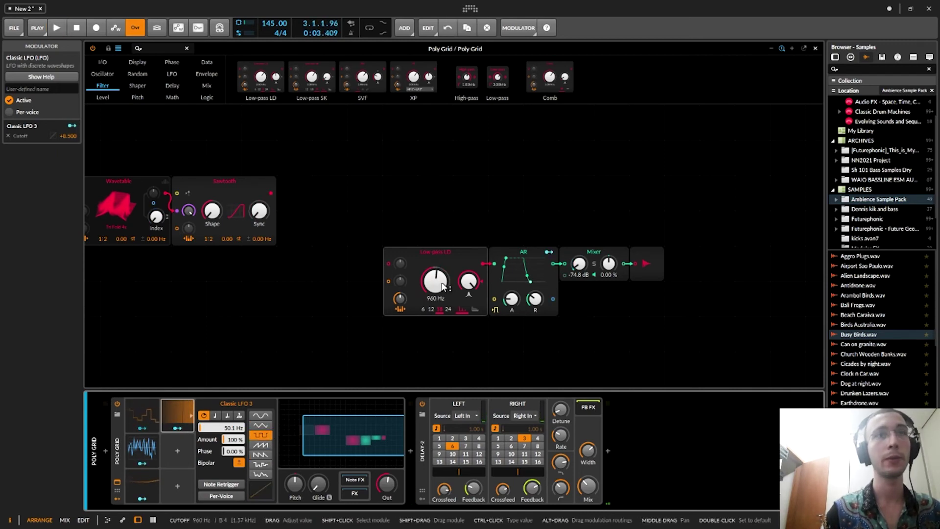
pyautogui.press('space')
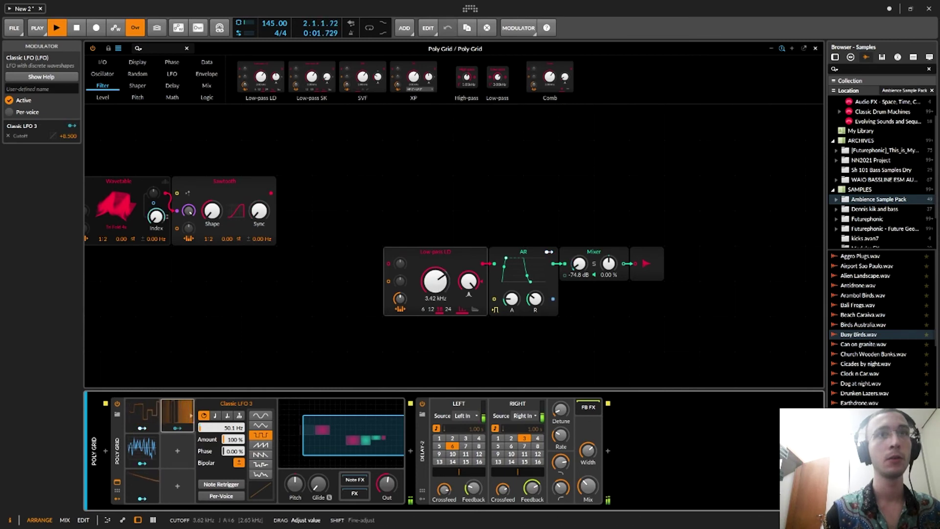
pyautogui.moveTo(435, 282); pyautogui.dragTo(436, 272)
# Remove Classic LFO 1's modulation from Classic LFO 3's rate, lower that rate to 32.7 Hz and the filter cutoff to 494 Hz.
pyautogui.click(184, 414)
pyautogui.click(182, 419)
pyautogui.rightClick(218, 431)
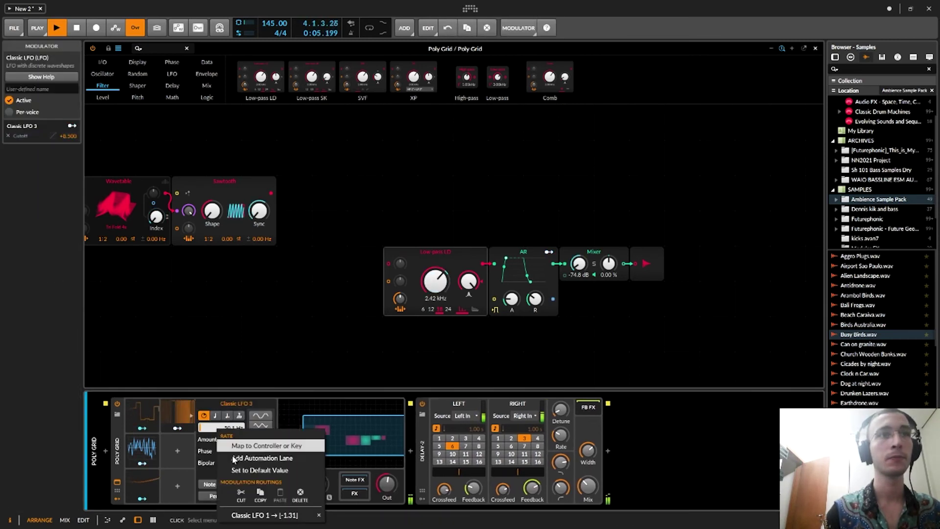
pyautogui.click(313, 516)
pyautogui.moveTo(228, 427); pyautogui.dragTo(228, 436)
pyautogui.moveTo(430, 285); pyautogui.dragTo(430, 293)
pyautogui.press('space')
# Check Classic LFO 3's cutoff mapping, then audition it with the rate at 28.8 Hz and the filter cutoff at 679 Hz.
pyautogui.click(177, 428)
pyautogui.click(441, 288)
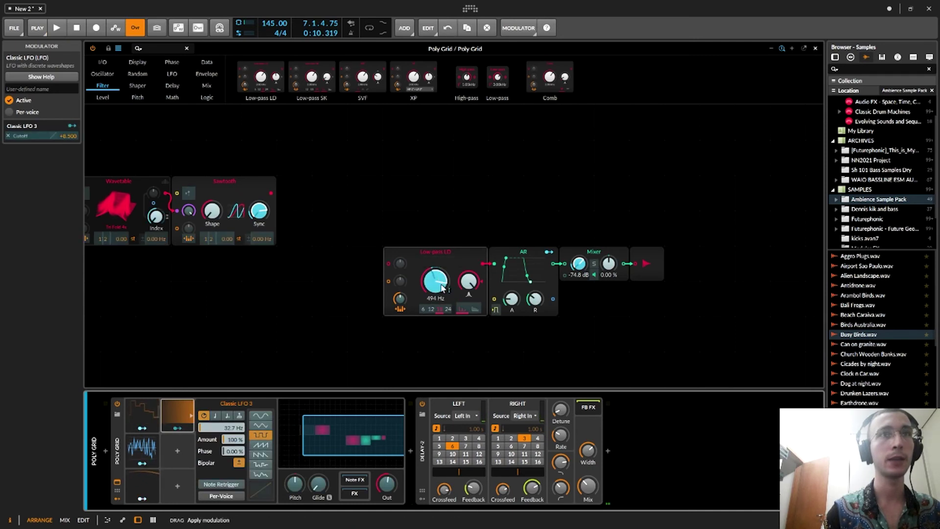
pyautogui.press('space')
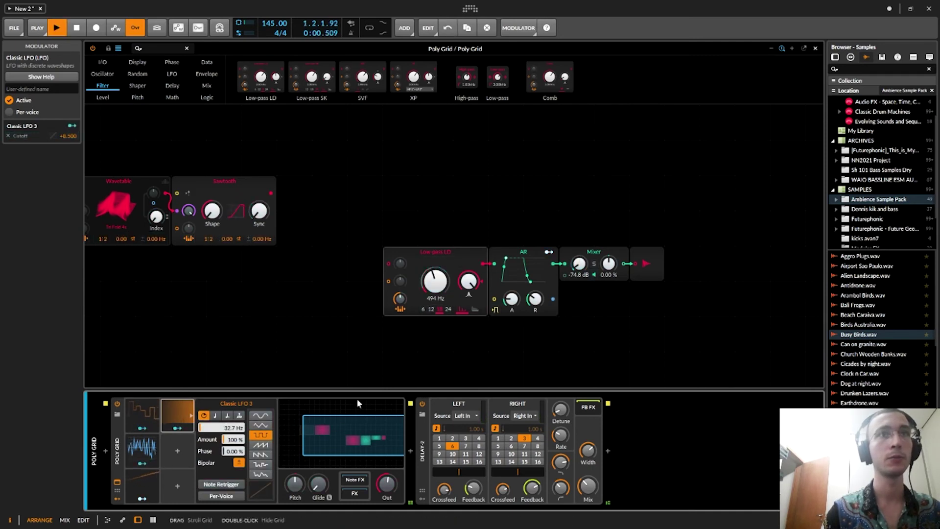
pyautogui.moveTo(225, 427); pyautogui.dragTo(226, 455)
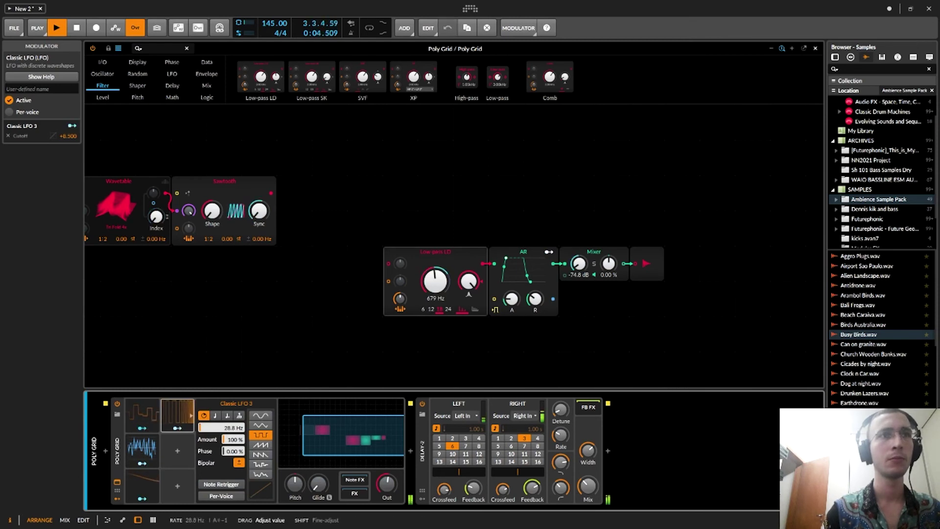
# Switch Classic LFO 3 to the Ramp waveform and sweep its rate through 50.1 Hz during playback.
pyautogui.click(260, 444)
pyautogui.moveTo(225, 427); pyautogui.dragTo(225, 413)
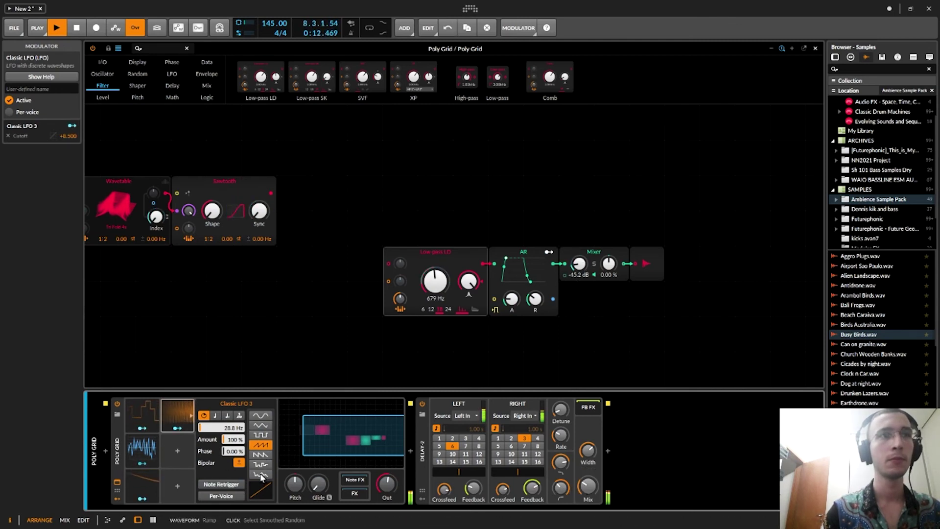
pyautogui.moveTo(223, 427); pyautogui.dragTo(223, 446)
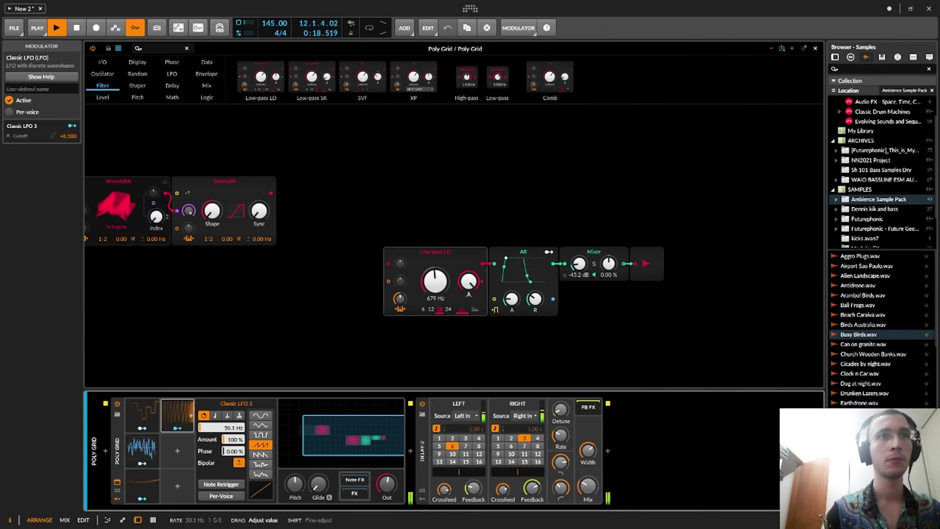
pyautogui.moveTo(223, 428); pyautogui.dragTo(223, 424)
# Reduce the Delay-2 mix slightly, slow Classic LFO 3's rate to 0.88 Hz and stop playback.
pyautogui.moveTo(588, 487); pyautogui.dragTo(587, 494)
pyautogui.moveTo(222, 427); pyautogui.dragTo(223, 451)
pyautogui.press('space')
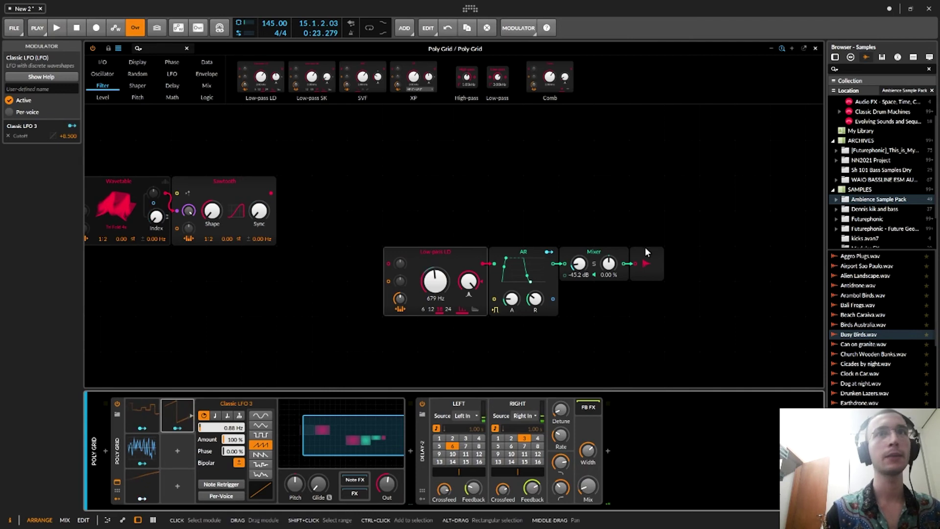
# Insert a Comb filter between the Mixer and the Audio Out and set its cutoff to 41.2 Hz.
pyautogui.moveTo(647, 257); pyautogui.dragTo(688, 255)
pyautogui.moveTo(557, 73); pyautogui.dragTo(627, 267)
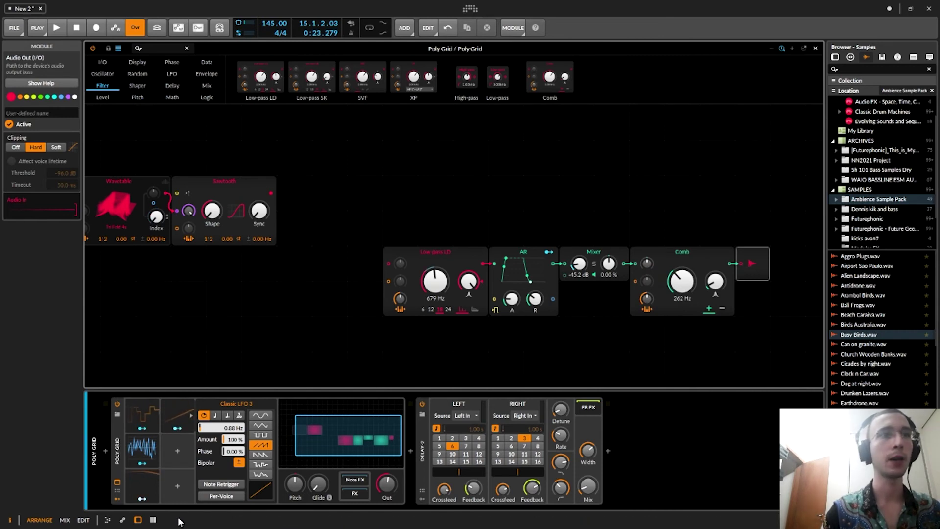
pyautogui.moveTo(683, 281); pyautogui.dragTo(683, 323)
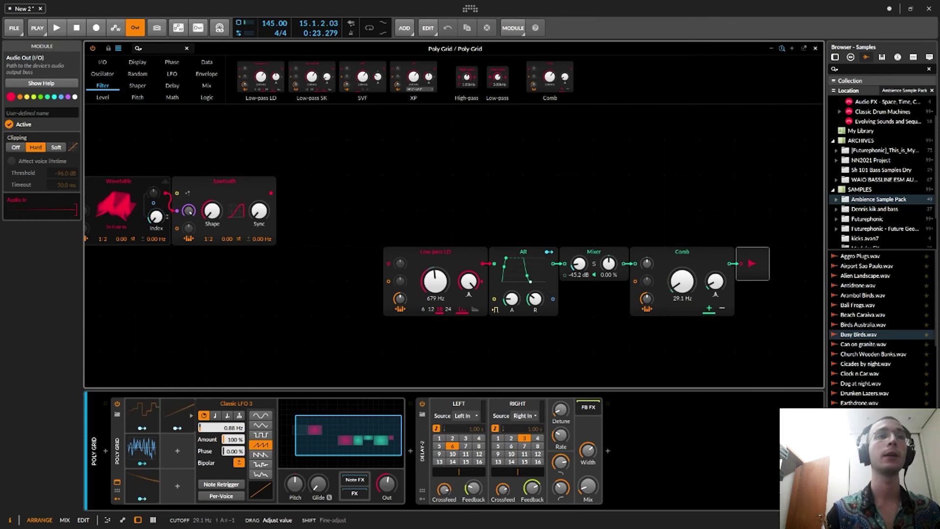
pyautogui.moveTo(682, 286); pyautogui.dragTo(682, 282)
# Play the patch and adjust the Comb filter's resonance, raising it through 4.30 s.
pyautogui.press('space')
pyautogui.moveTo(683, 319); pyautogui.dragTo(717, 292)
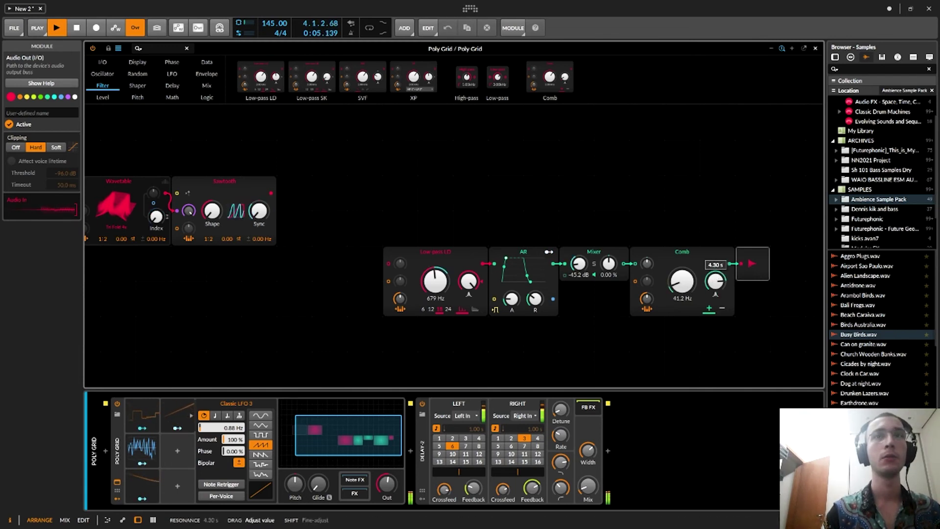
pyautogui.moveTo(718, 292); pyautogui.dragTo(717, 293)
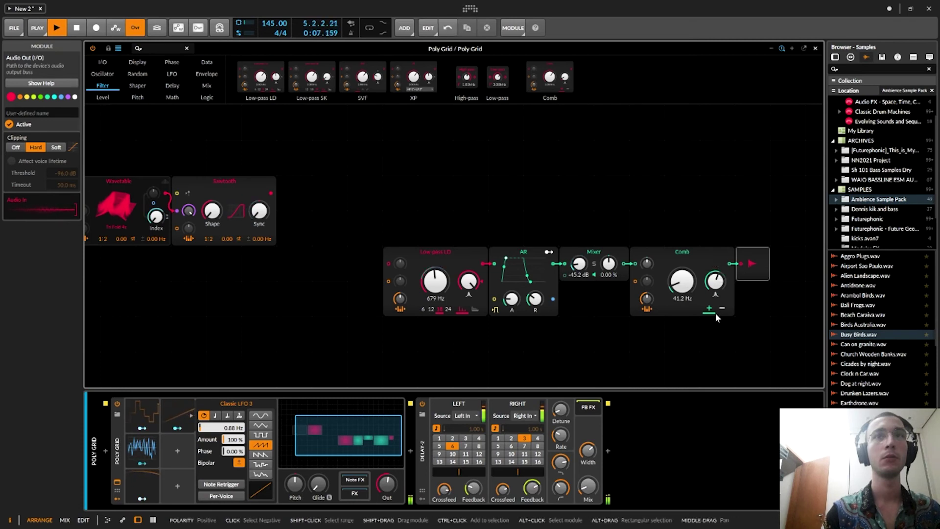
# During playback, adjust the Low-pass LD cutoff through 3.73 kHz to 1.36 kHz and raise Classic LFO 3's rate to 50.1 Hz.
pyautogui.moveTo(440, 289); pyautogui.dragTo(435, 286)
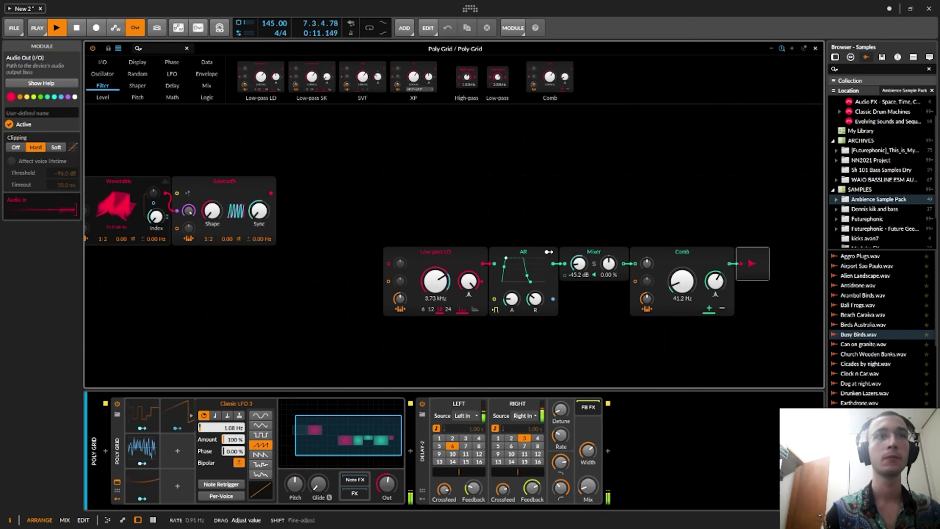
pyautogui.moveTo(220, 428); pyautogui.dragTo(221, 428)
pyautogui.moveTo(433, 289); pyautogui.dragTo(433, 305)
pyautogui.moveTo(723, 287); pyautogui.dragTo(722, 292)
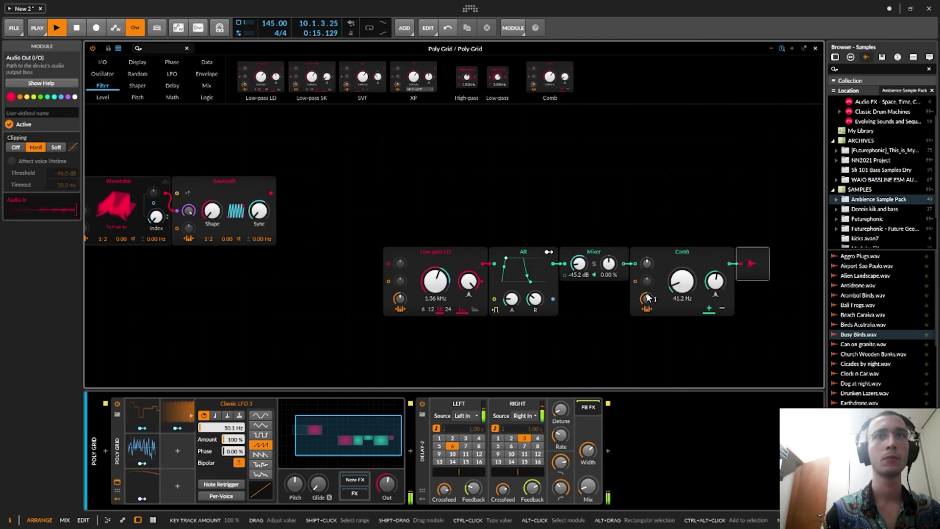
# Sweep the Comb filter's cutoff through 185 Hz down to 53.4 Hz, reducing its resonance and key tracking.
pyautogui.moveTo(678, 295); pyautogui.dragTo(678, 295)
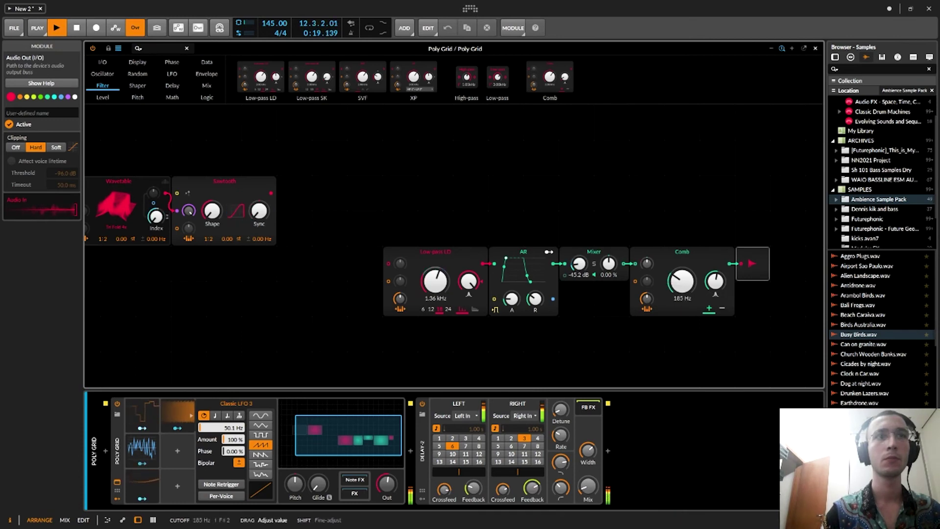
pyautogui.moveTo(682, 283); pyautogui.dragTo(682, 289)
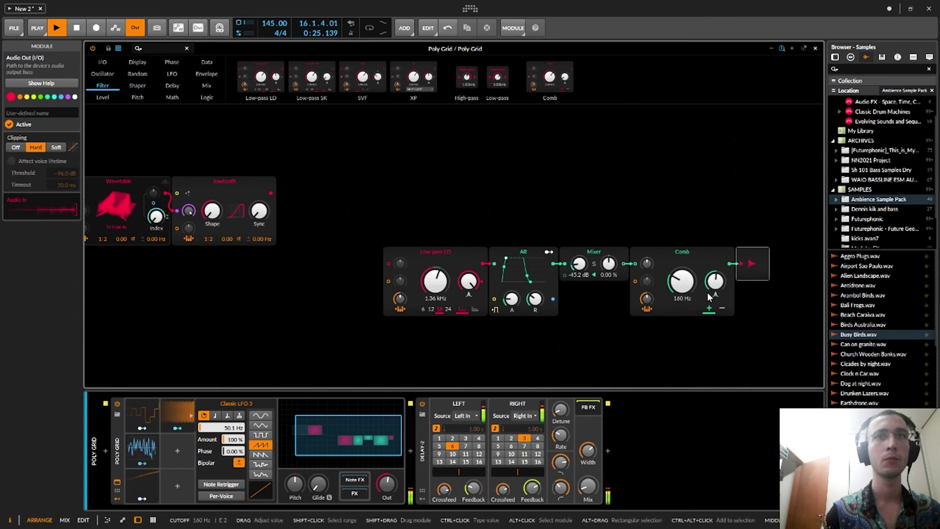
pyautogui.moveTo(715, 285); pyautogui.dragTo(687, 292)
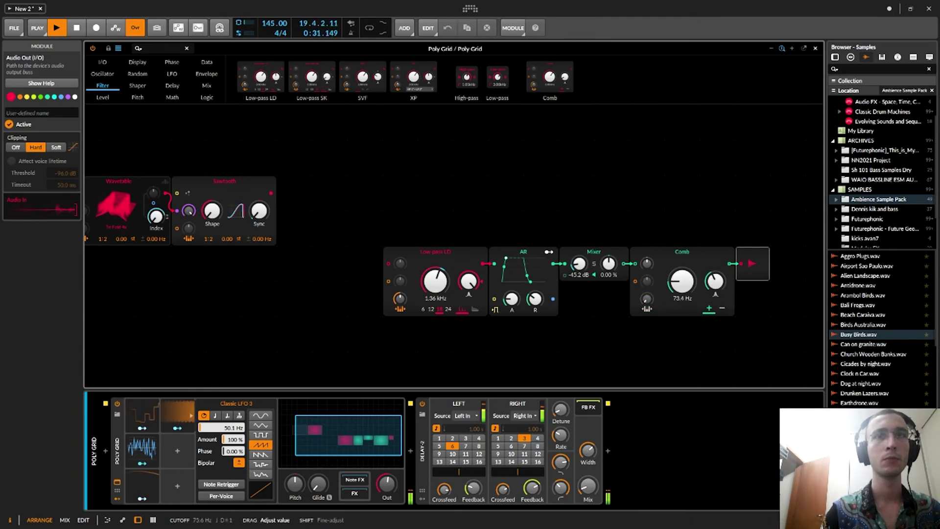
pyautogui.moveTo(687, 291); pyautogui.dragTo(687, 292)
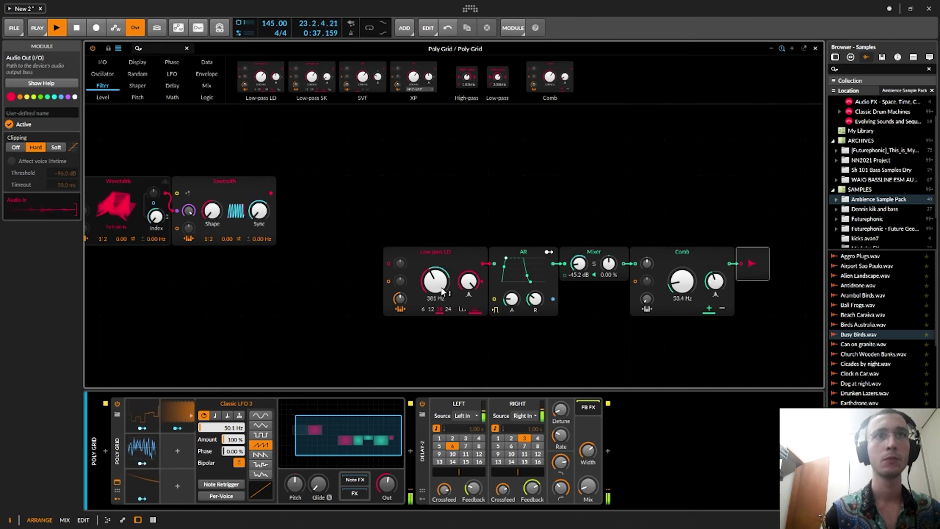
# Set the Low-pass LD filter's slope to 12 and stop playback.
pyautogui.click(424, 310)
pyautogui.click(432, 309)
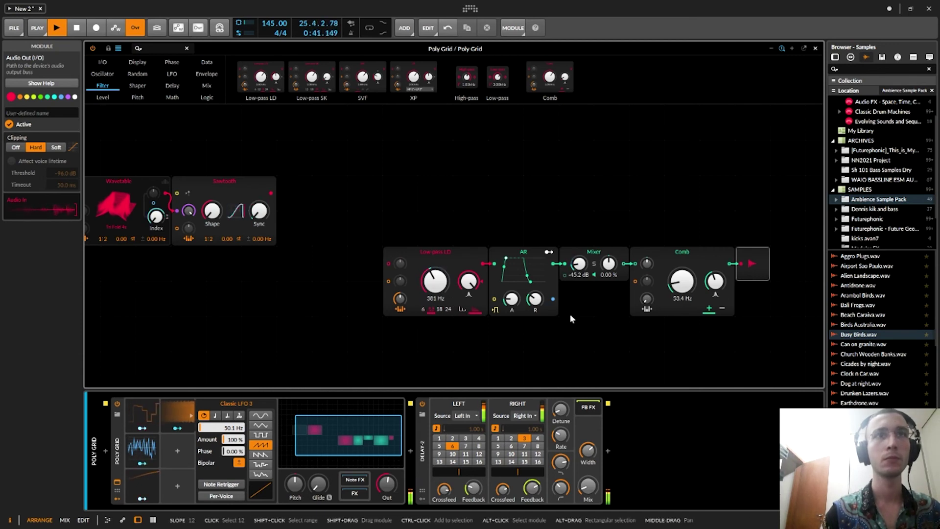
pyautogui.press('space')
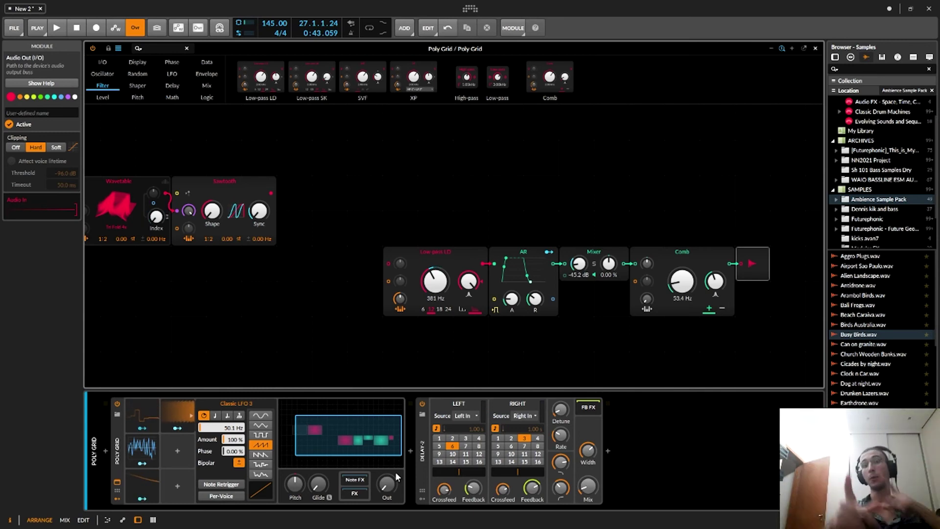
# Close the Poly Grid editor and add an instrument track below it with an empty clip in Scene 1.
pyautogui.click(815, 48)
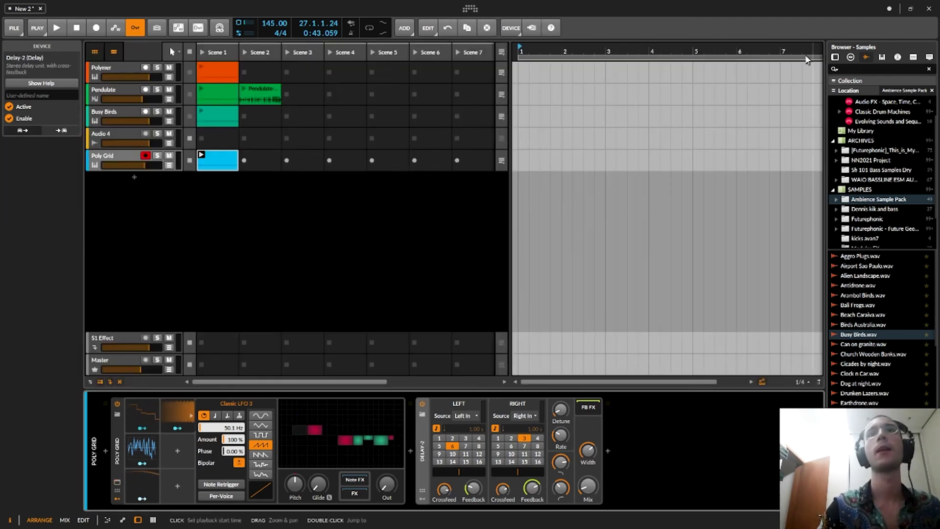
pyautogui.click(105, 161)
pyautogui.hotkey('ctrl', 't')
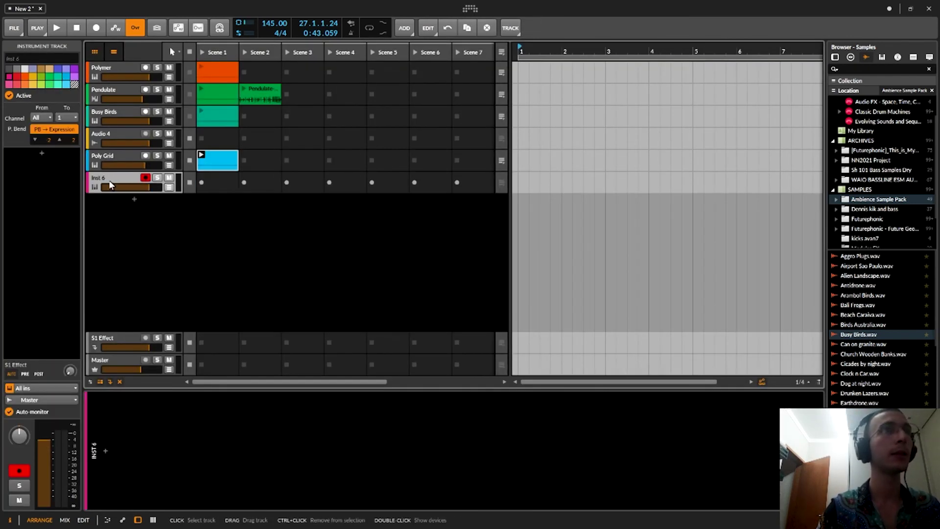
pyautogui.doubleClick(221, 181)
pyautogui.click(123, 181)
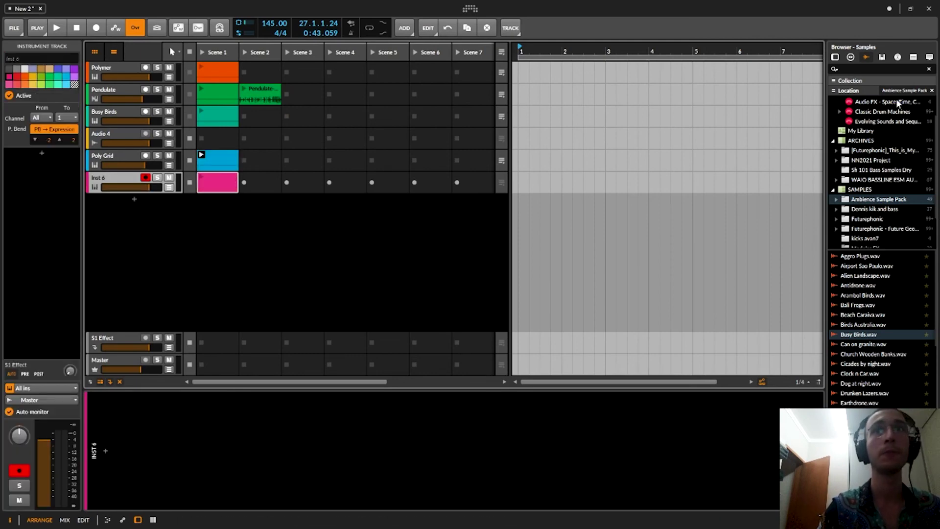
# Search the samples for "HAT" and load 01 Aentropy Closed Hat from the Closed Hats folder onto the new instrument track.
pyautogui.write('HAT')
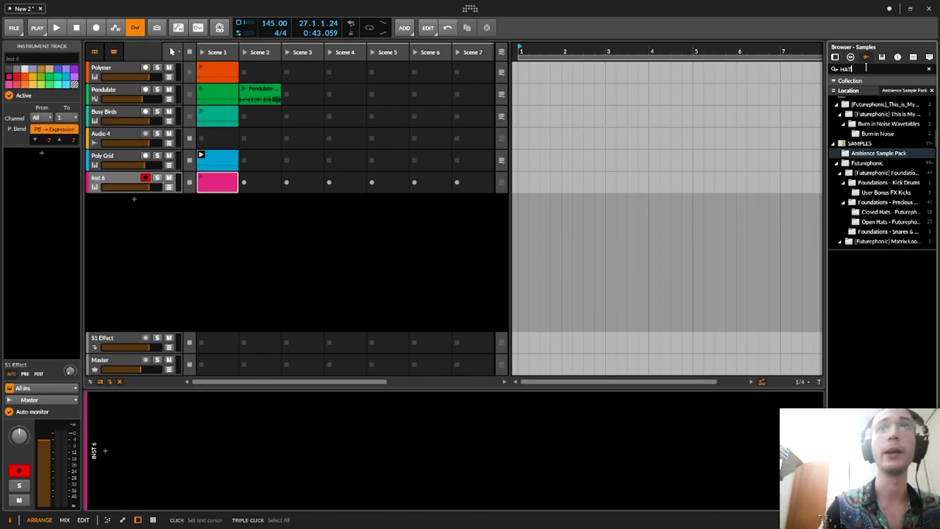
pyautogui.click(881, 144)
pyautogui.click(889, 143)
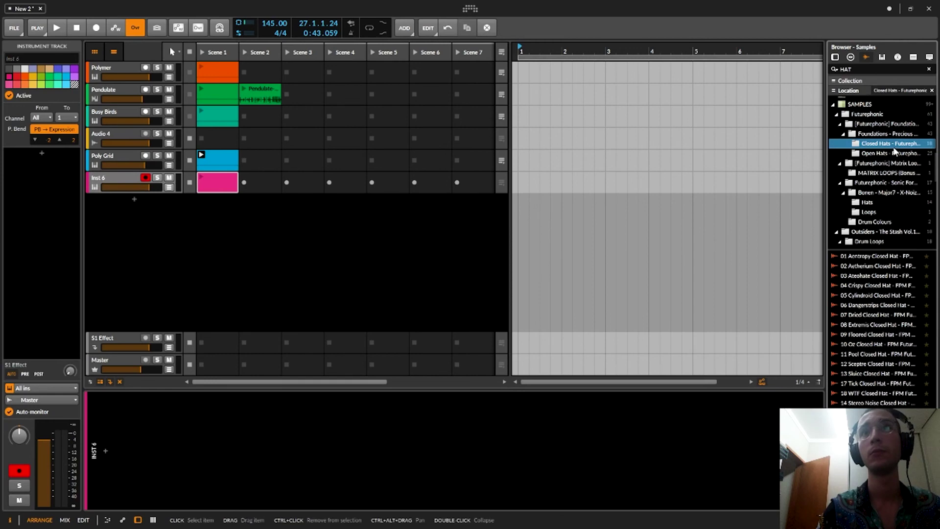
pyautogui.moveTo(876, 256); pyautogui.dragTo(116, 178)
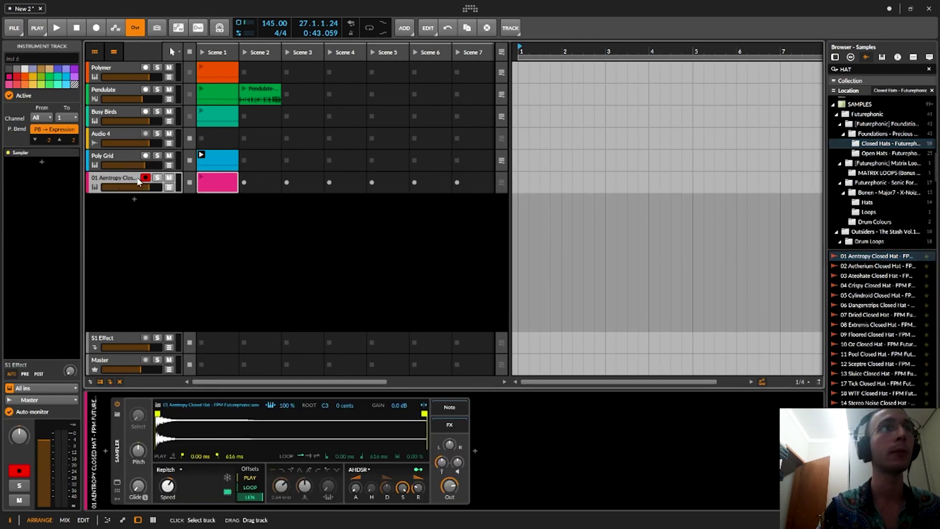
# Open the hat clip and enter a one-beat pattern of four sixteenth notes on C3 with varied velocities.
pyautogui.click(212, 178)
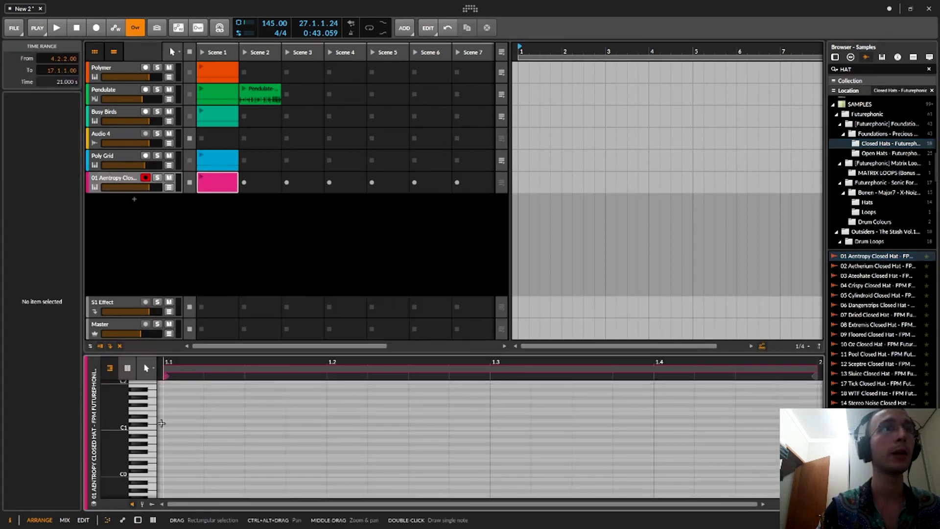
pyautogui.scroll(3, 171, 429)
pyautogui.moveTo(167, 405)
pyautogui.mouseDown()
pyautogui.moveTo(181, 396)
pyautogui.moveTo(210, 415)
pyautogui.moveTo(307, 397)
pyautogui.moveTo(156, 416)
pyautogui.moveTo(182, 425)
pyautogui.mouseUp()
pyautogui.click(152, 504)
pyautogui.click(227, 435)
pyautogui.moveTo(231, 460)
pyautogui.mouseDown()
pyautogui.moveTo(254, 472)
pyautogui.moveTo(306, 462)
pyautogui.moveTo(254, 481)
pyautogui.moveTo(215, 470)
pyautogui.mouseUp()
# Duplicate the hat pattern until it fills four bars, extend the clip loop to four bars and audition it.
pyautogui.hotkey('ctrl', 'a')
pyautogui.hotkey('ctrl', 'd')
pyautogui.hotkey('ctrl', 'd')
pyautogui.hotkey('ctrl', 'd')
pyautogui.hotkey('ctrl', 'd')
pyautogui.hotkey('ctrl', 'd')
pyautogui.hotkey('ctrl', 'd')
pyautogui.moveTo(601, 362); pyautogui.dragTo(470, 368)
pyautogui.hotkey('ctrl', 'd')
pyautogui.hotkey('ctrl', 'd')
pyautogui.hotkey('ctrl', 'd')
pyautogui.hotkey('ctrl', 'd')
pyautogui.hotkey('ctrl', 'd')
pyautogui.hotkey('ctrl', 'd')
pyautogui.hotkey('ctrl', 'd')
pyautogui.hotkey('ctrl', 'd')
pyautogui.hotkey('ctrl', 'd')
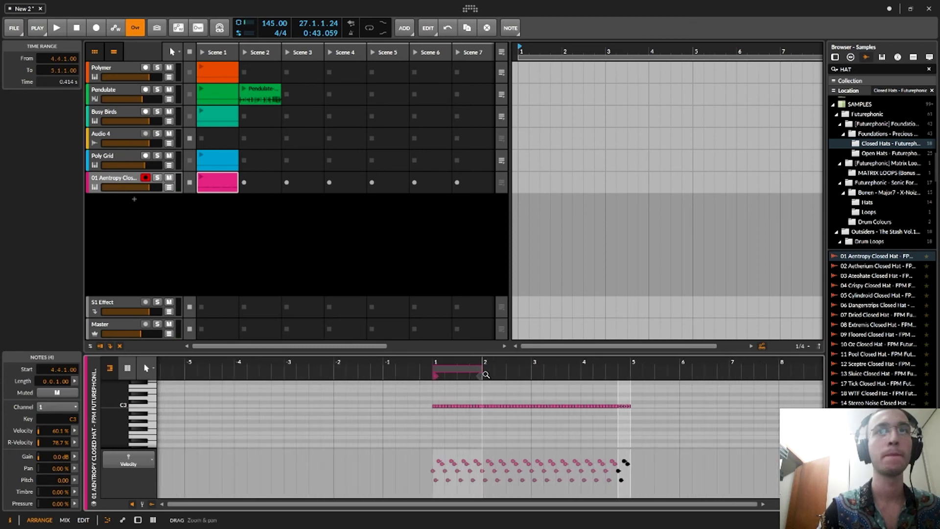
pyautogui.moveTo(481, 371); pyautogui.dragTo(630, 371)
pyautogui.press('space')
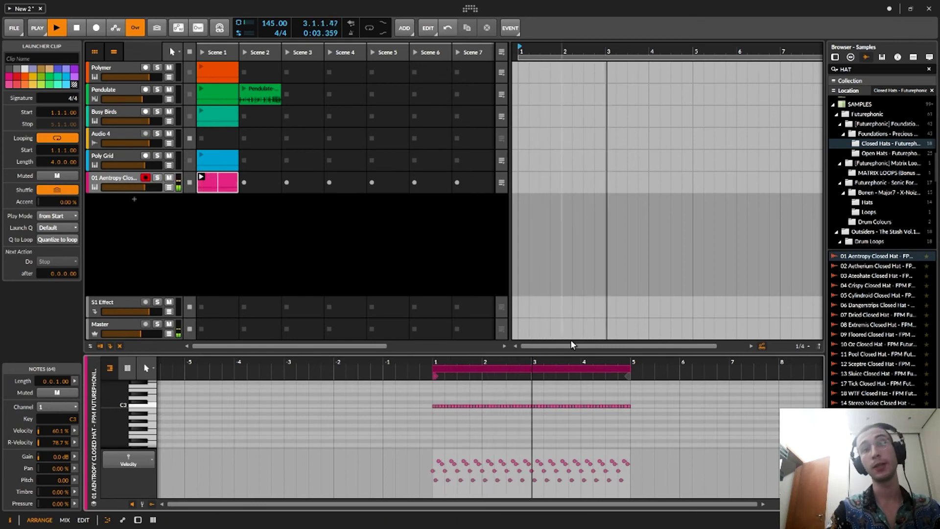
pyautogui.press('space')
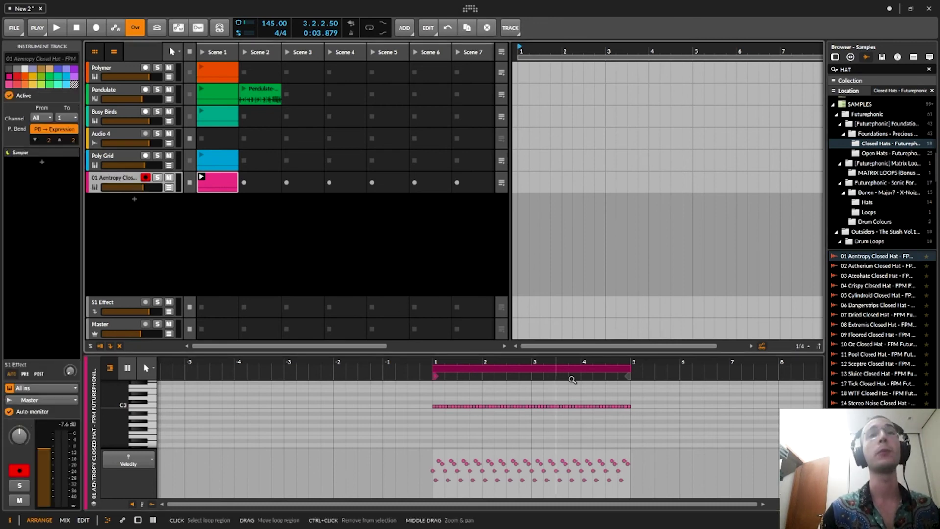
# Select all hat notes, randomise their velocities slightly with Chaos in the velocity histogram and audition the clip.
pyautogui.moveTo(648, 400); pyautogui.dragTo(404, 421)
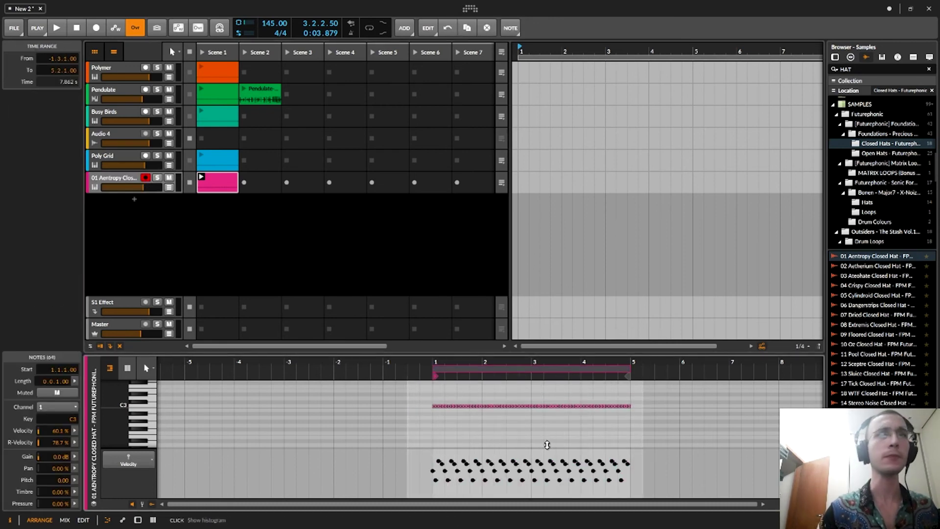
pyautogui.moveTo(683, 396); pyautogui.dragTo(413, 429)
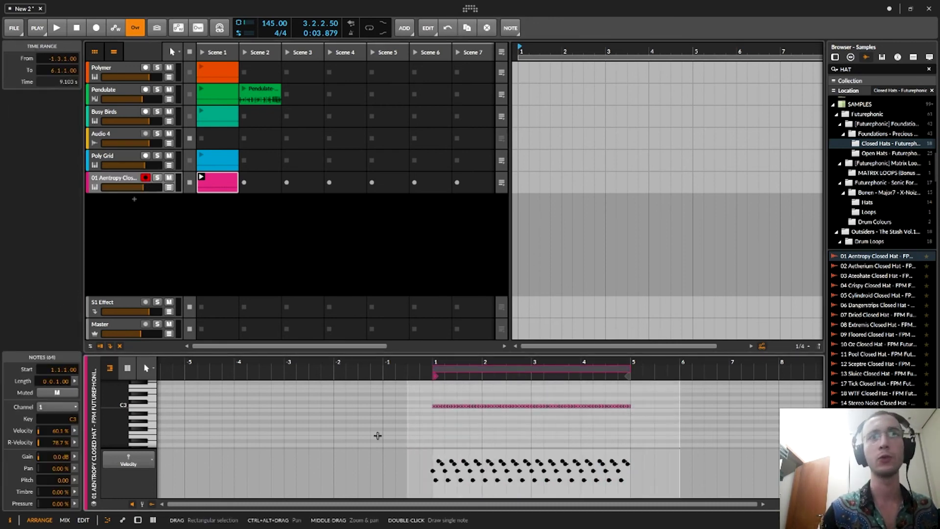
pyautogui.click(74, 431)
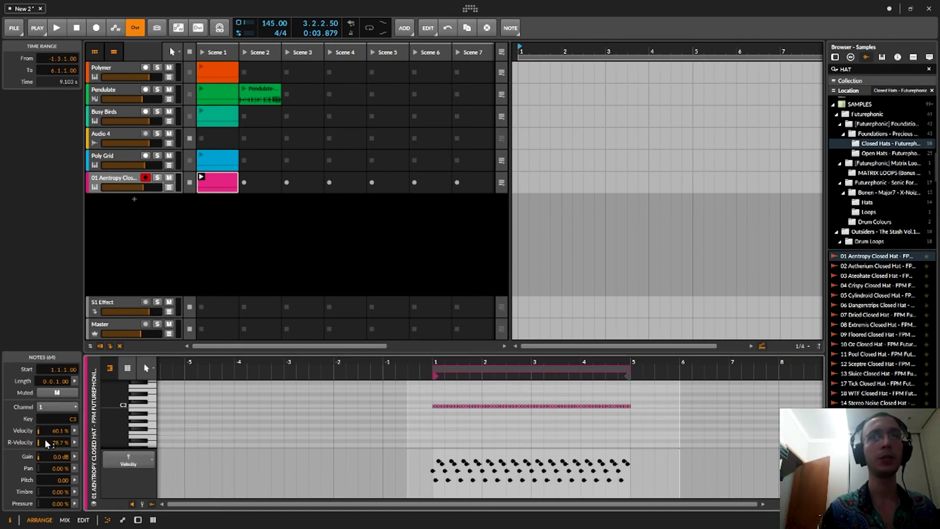
pyautogui.click(74, 430)
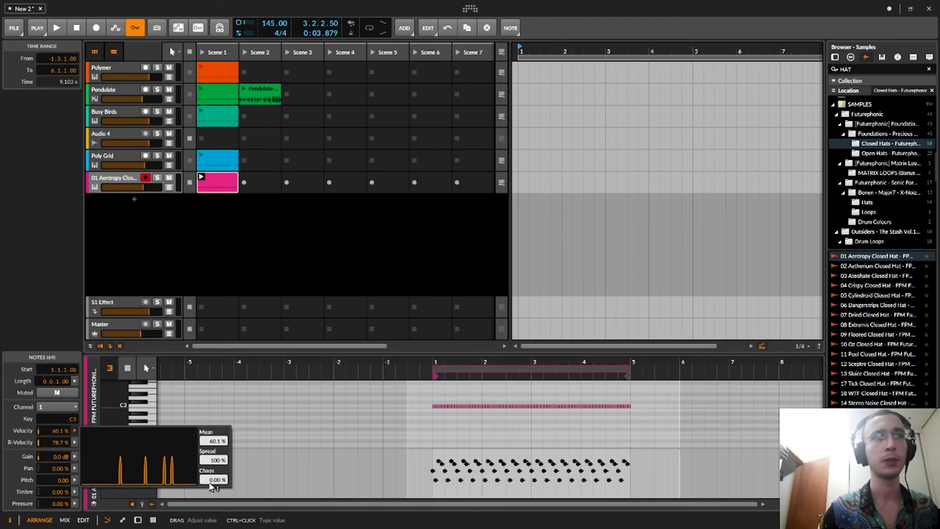
pyautogui.moveTo(214, 480); pyautogui.dragTo(214, 469)
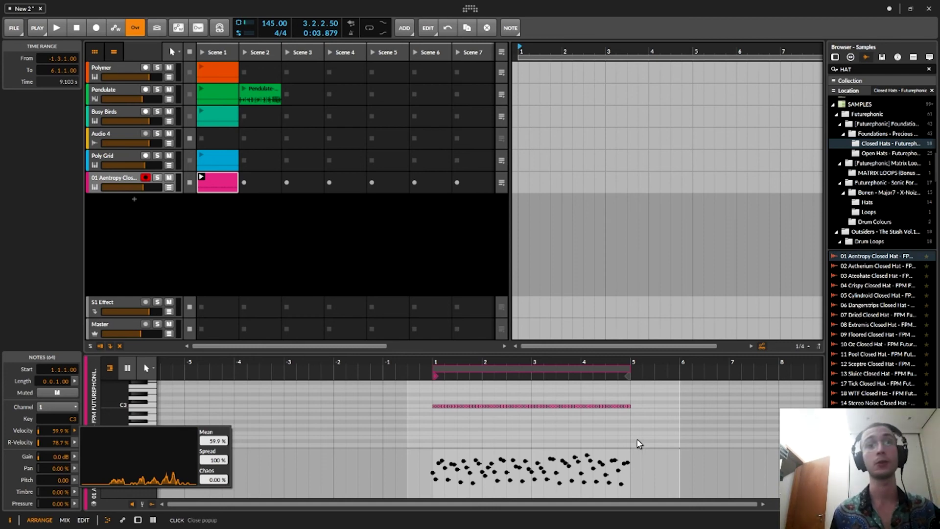
pyautogui.press('space')
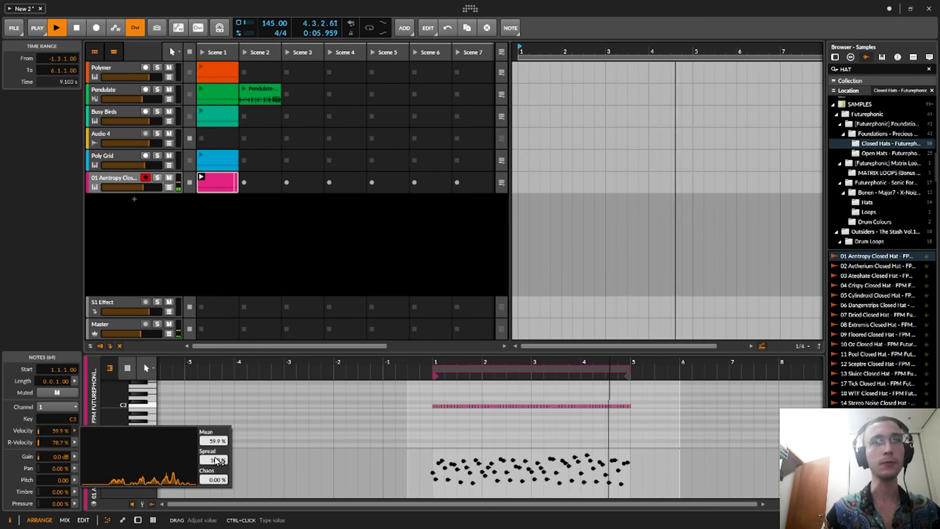
pyautogui.press('space')
# Flatten the hat velocities with Spread, re-randomise them more strongly with Chaos, slightly reduce the spread and start playback.
pyautogui.moveTo(216, 461); pyautogui.dragTo(224, 527)
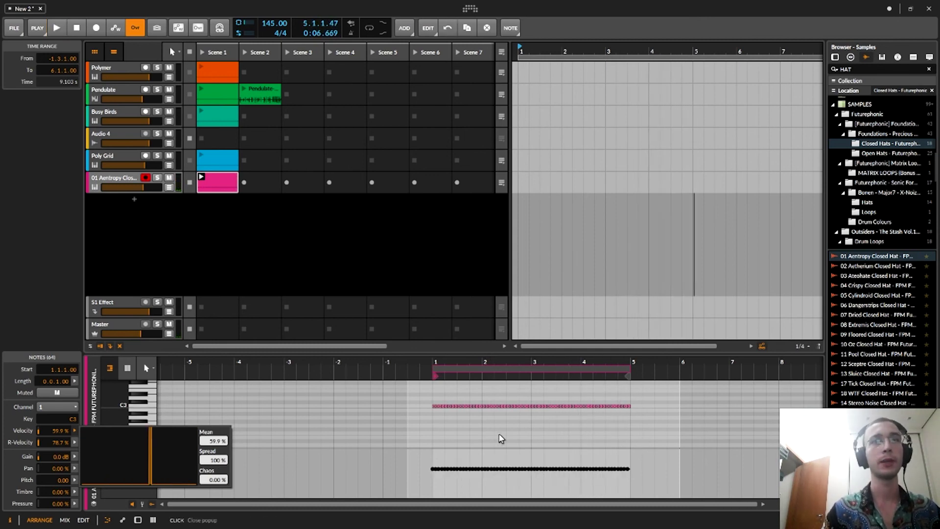
pyautogui.moveTo(212, 483); pyautogui.dragTo(211, 441)
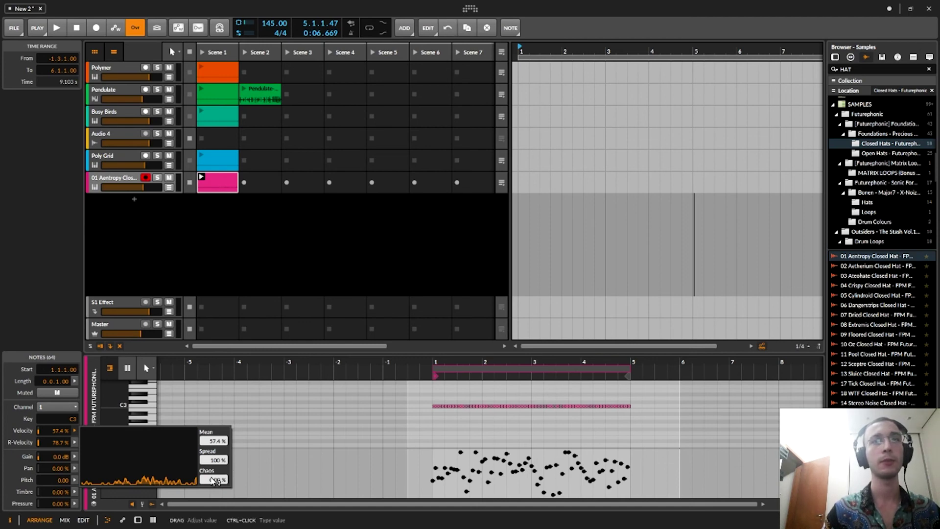
pyautogui.moveTo(215, 461); pyautogui.dragTo(215, 467)
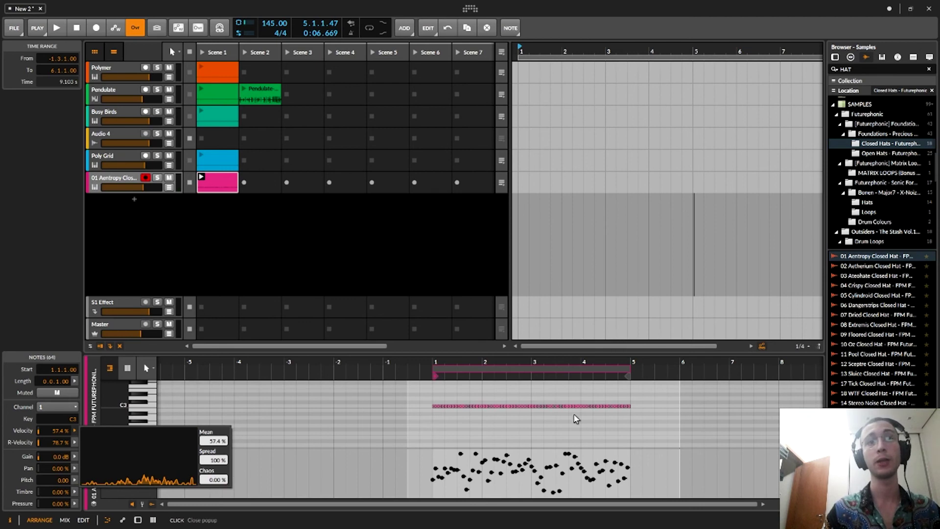
pyautogui.click(561, 422)
pyautogui.press('space')
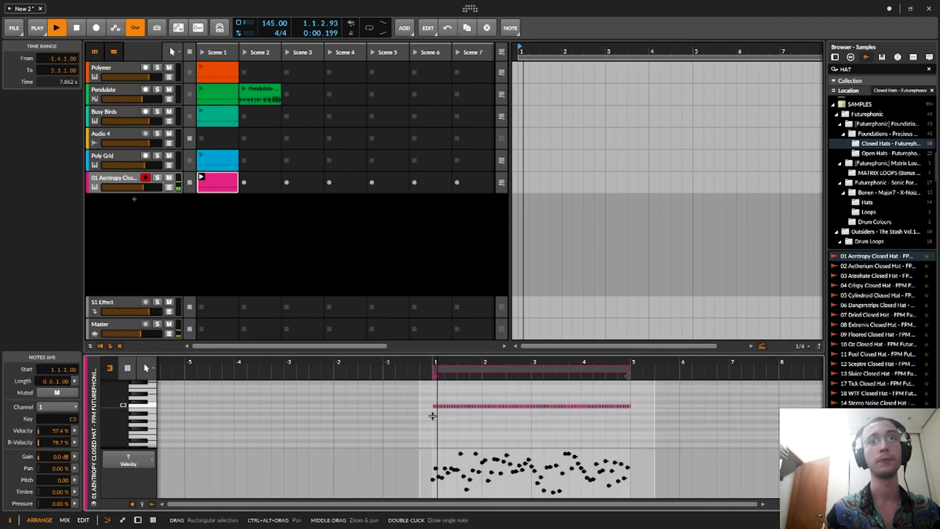
# Reselect all hat notes, randomise their velocities again from the velocity histogram and audition the result.
pyautogui.moveTo(637, 401); pyautogui.dragTo(435, 408)
pyautogui.click(434, 400)
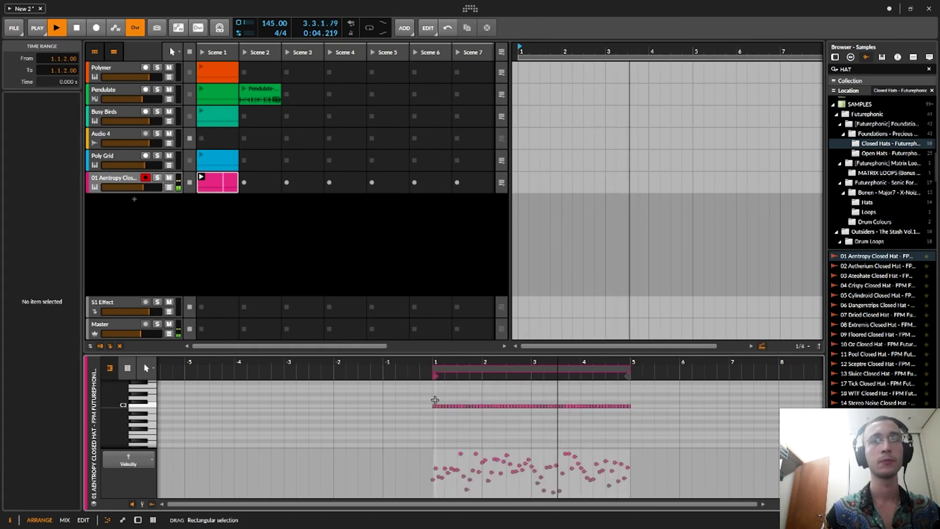
pyautogui.hotkey('ctrl', 'a')
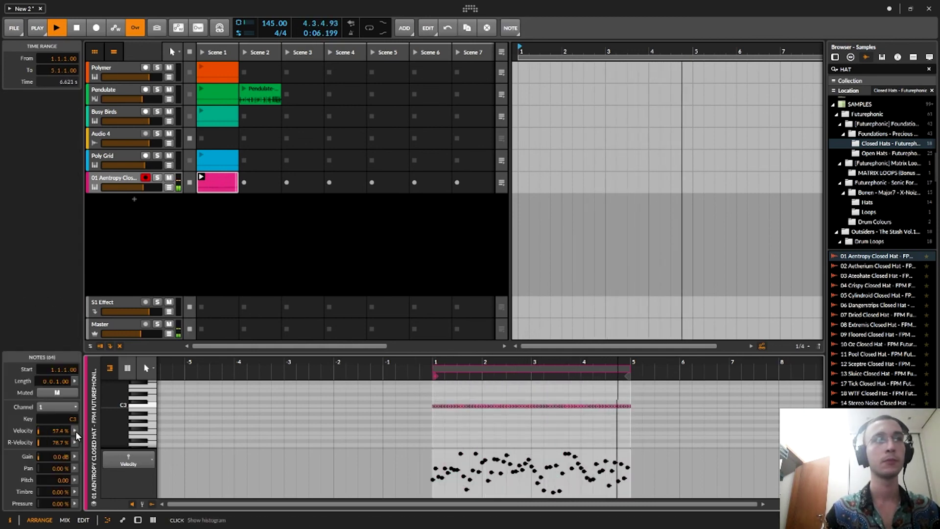
pyautogui.click(74, 431)
pyautogui.moveTo(217, 465); pyautogui.dragTo(214, 440)
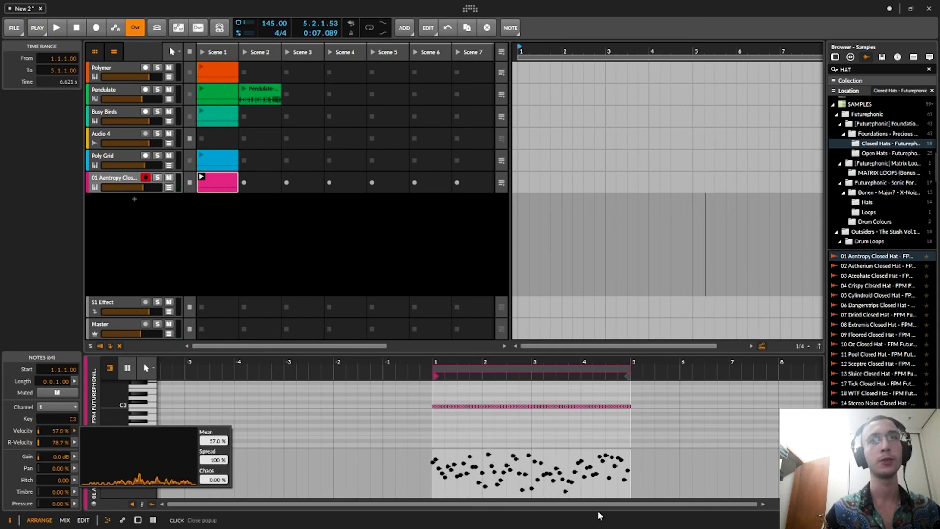
pyautogui.press('space')
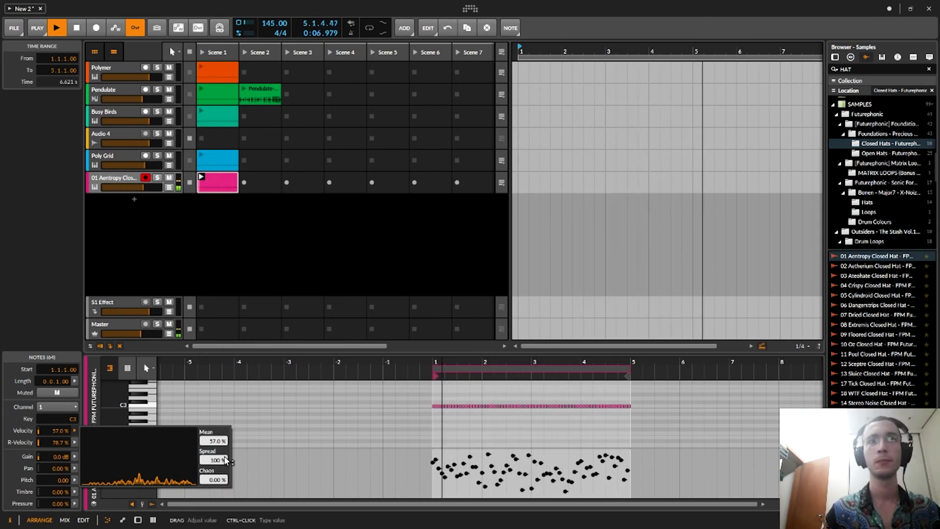
pyautogui.press('space')
# Duplicate the closed hat track, launch the copy's Scene 1 clip and stop the original track's clip.
pyautogui.click(100, 180)
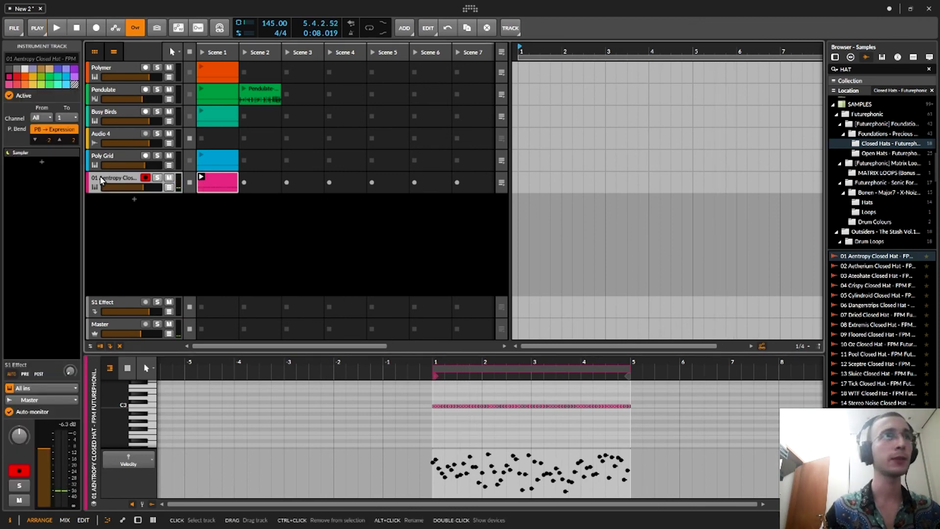
pyautogui.hotkey('ctrl', 'd')
pyautogui.click(201, 199)
pyautogui.press('space')
pyautogui.click(189, 183)
# Add a new instrument track loaded with Addictive Drums 2 and open the plug-in's window beside the tracks.
pyautogui.click(886, 63)
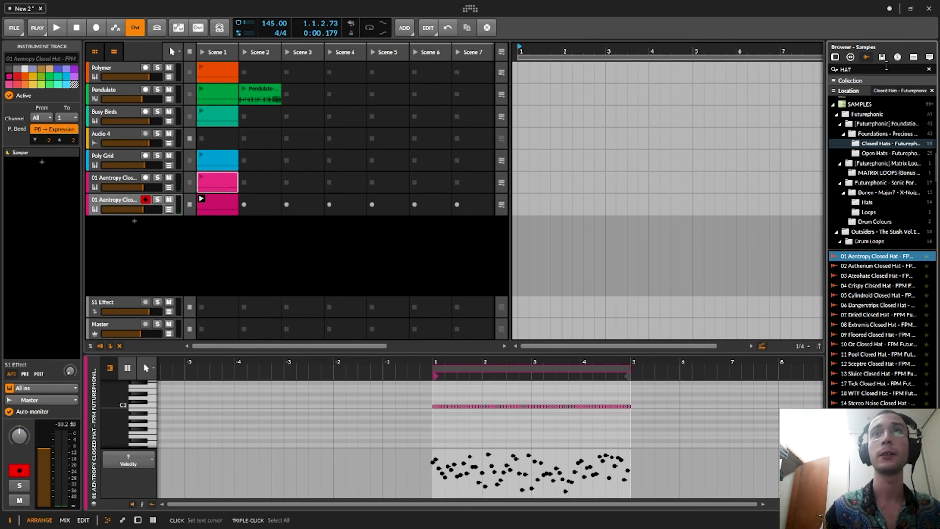
pyautogui.click(867, 69)
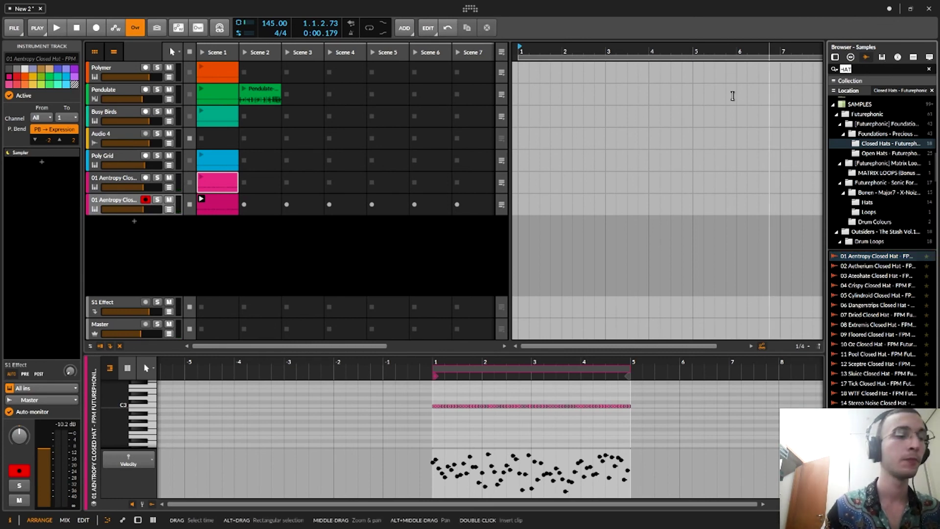
pyautogui.doubleClick(137, 224)
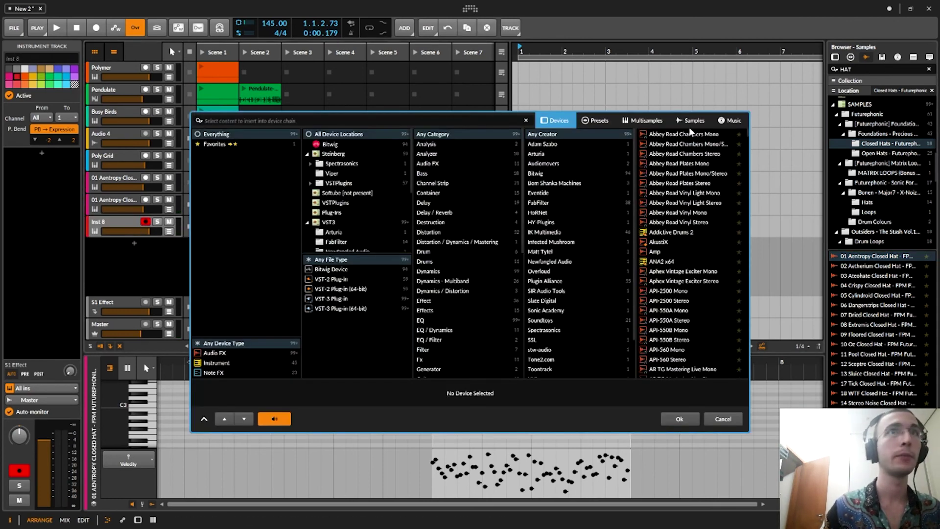
pyautogui.doubleClick(671, 232)
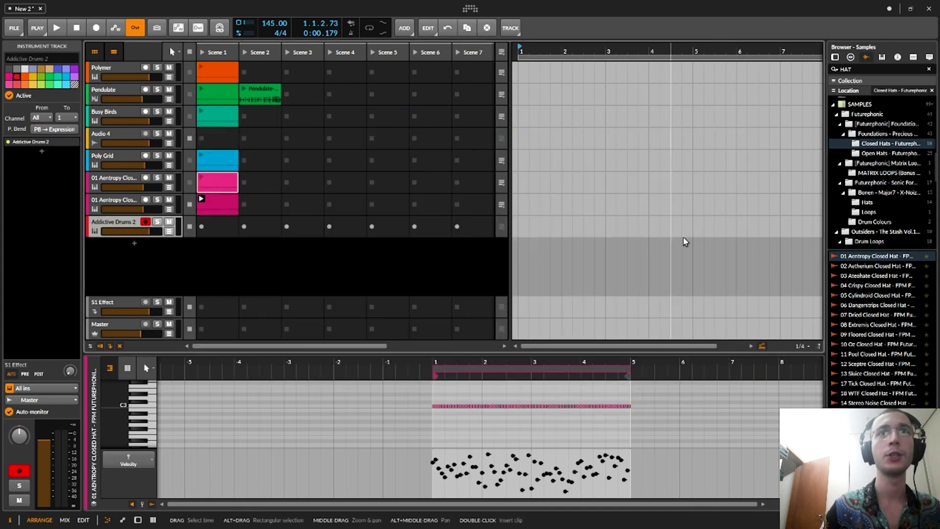
pyautogui.doubleClick(142, 226)
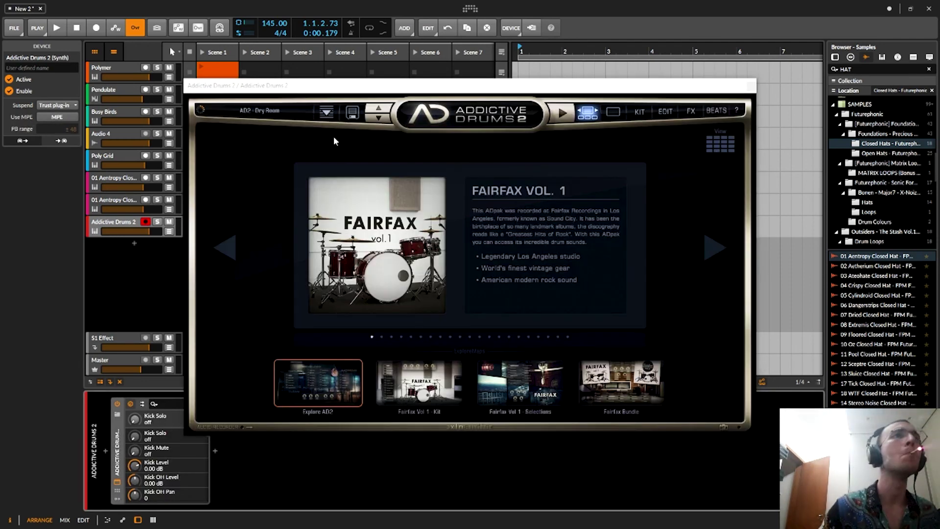
pyautogui.moveTo(343, 85); pyautogui.dragTo(523, 80)
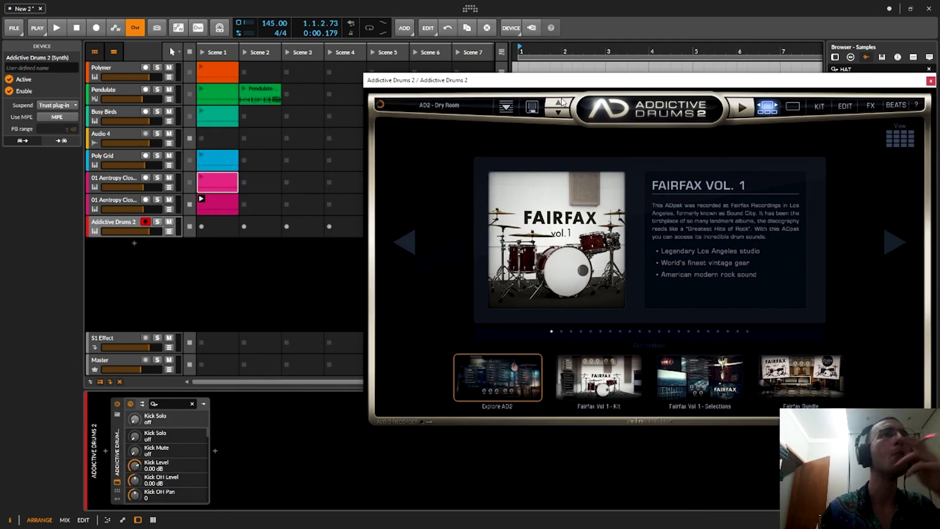
# Move the duplicated hat track's Scene 1 clip onto the Addictive Drums 2 track, enlarge the note editor and close the plug-in window.
pyautogui.moveTo(218, 205); pyautogui.dragTo(216, 226)
pyautogui.moveTo(235, 354); pyautogui.dragTo(235, 192)
pyautogui.click(930, 79)
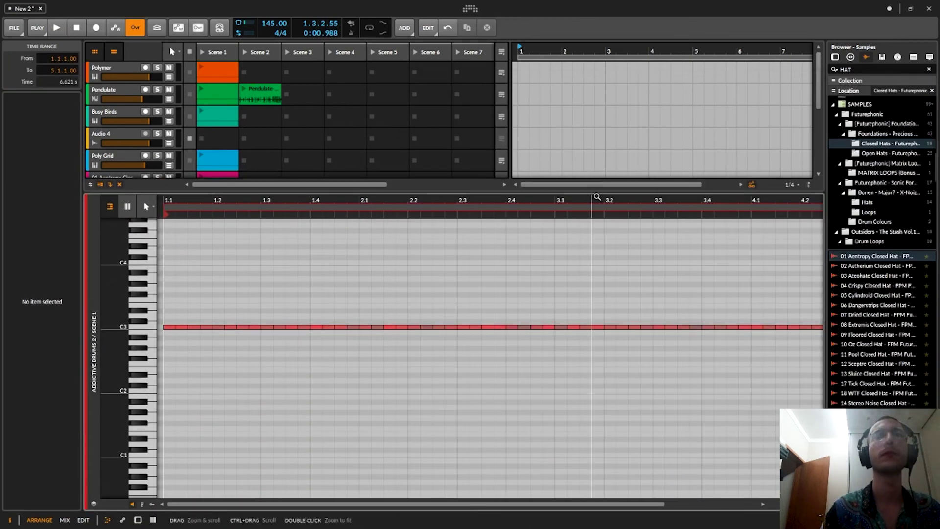
# Select all notes in the Addictive Drums 2 clip and transpose them down to D1.
pyautogui.moveTo(597, 196); pyautogui.dragTo(499, 137)
pyautogui.moveTo(601, 302); pyautogui.dragTo(321, 345)
pyautogui.press('Down')
pyautogui.press('Down')
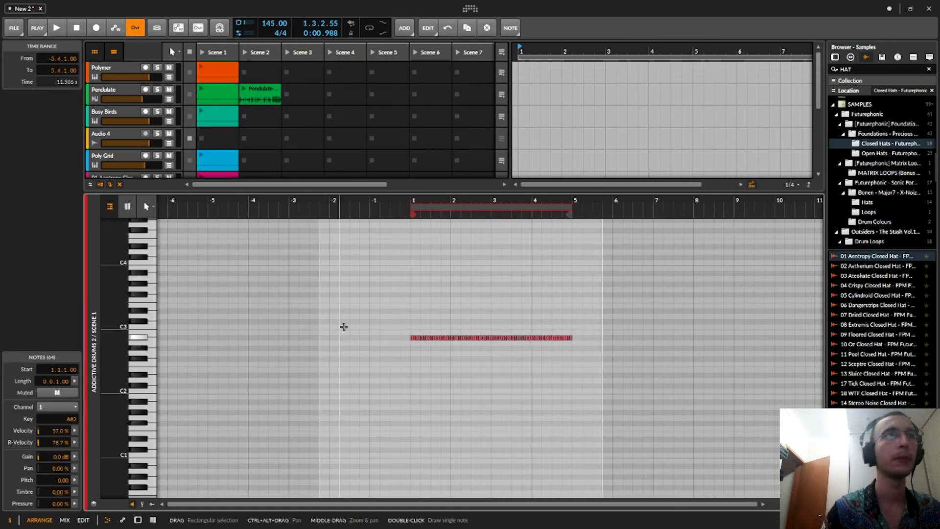
pyautogui.press('Down')
pyautogui.press('Down')
pyautogui.press('Down')
pyautogui.press('Down')
pyautogui.press('Down')
pyautogui.press('Down')
pyautogui.press('Down')
pyautogui.press('Down')
pyautogui.press('Down')
pyautogui.press('Down')
pyautogui.press('Down')
pyautogui.press('Down')
pyautogui.press('Down')
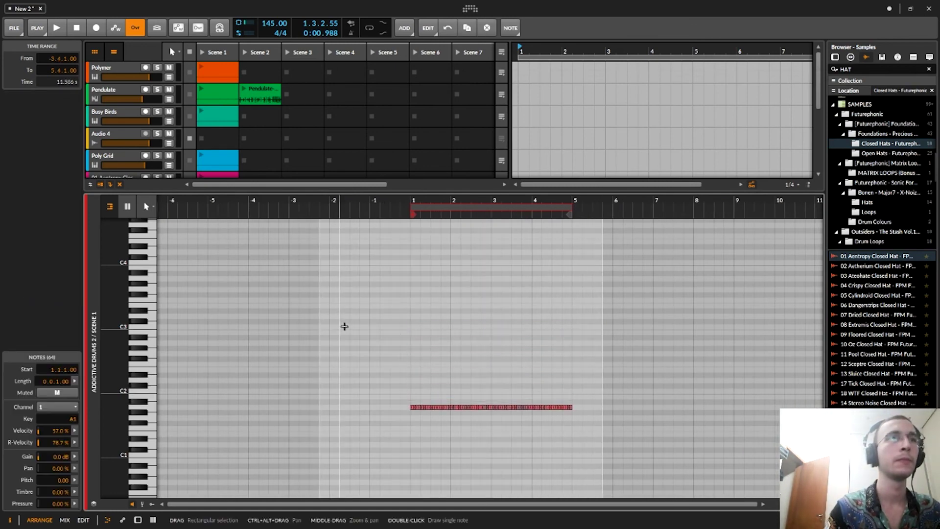
pyautogui.press('Down')
pyautogui.press('Down')
pyautogui.press('Down')
pyautogui.press('Down')
pyautogui.press('Down')
pyautogui.press('Down')
pyautogui.press('Down')
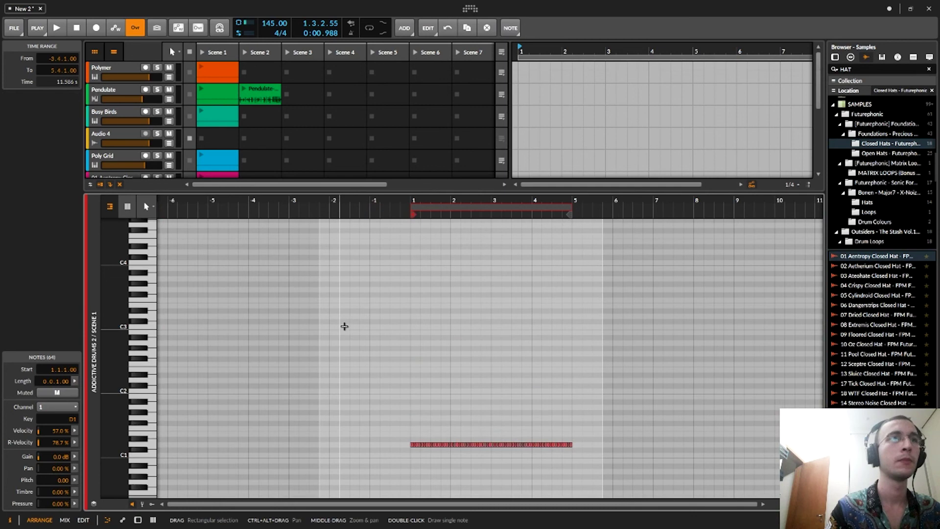
# Show the velocity lane beneath the notes, enlarge the editor and audition the Addictive Drums 2 clip.
pyautogui.click(151, 504)
pyautogui.press('space')
pyautogui.moveTo(512, 192); pyautogui.dragTo(512, 143)
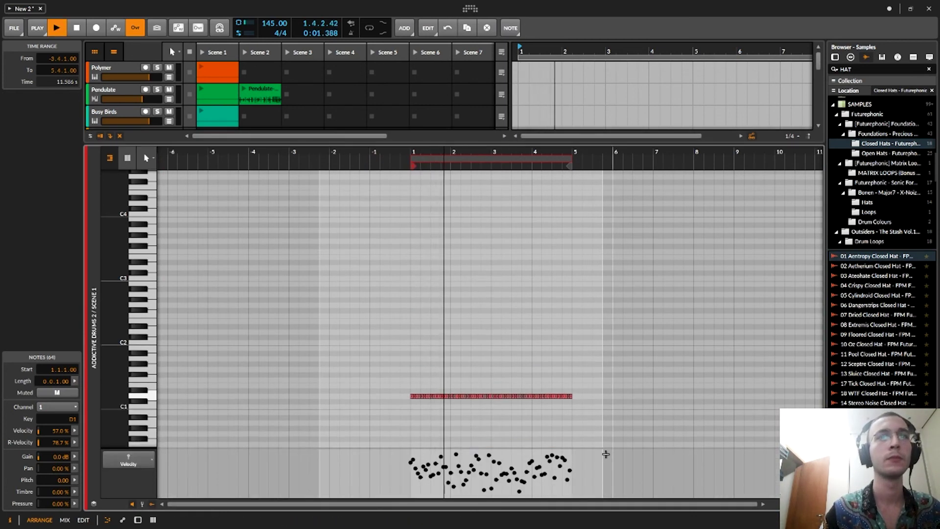
pyautogui.press('space')
# Flatten the selected drum notes' velocities to a uniform level with Spread in the velocity histogram.
pyautogui.click(75, 430)
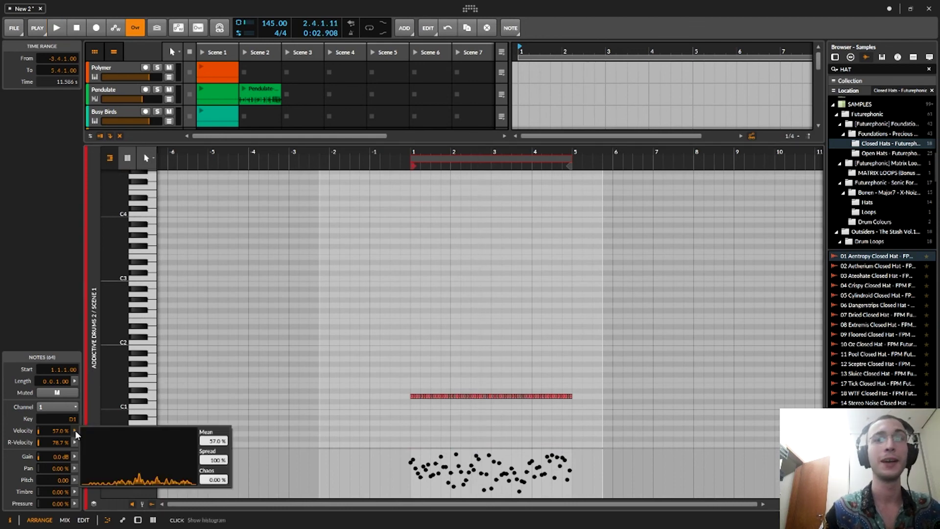
pyautogui.moveTo(216, 460); pyautogui.dragTo(213, 472)
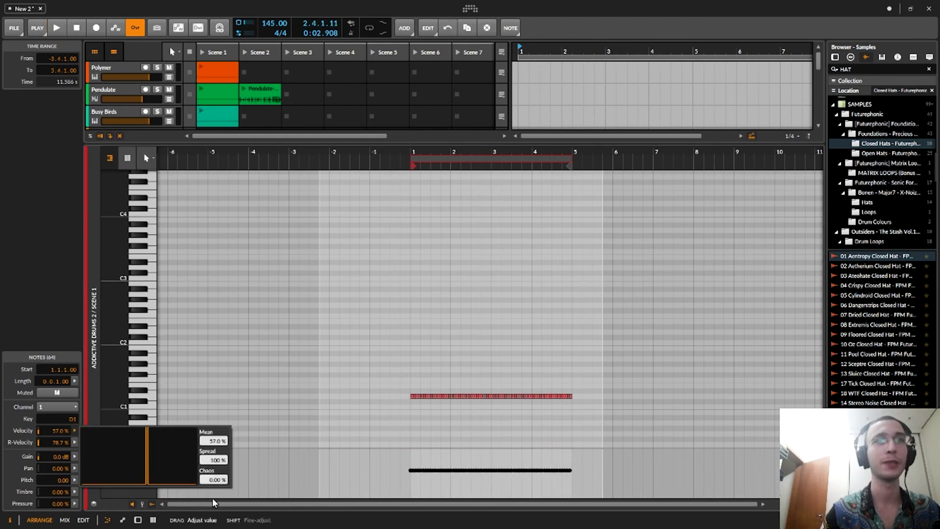
pyautogui.click(540, 455)
# Draw a gradually rising velocity curve across all the drum notes and audition the clip.
pyautogui.moveTo(571, 381); pyautogui.dragTo(410, 440)
pyautogui.moveTo(413, 488); pyautogui.dragTo(458, 488)
pyautogui.press('space')
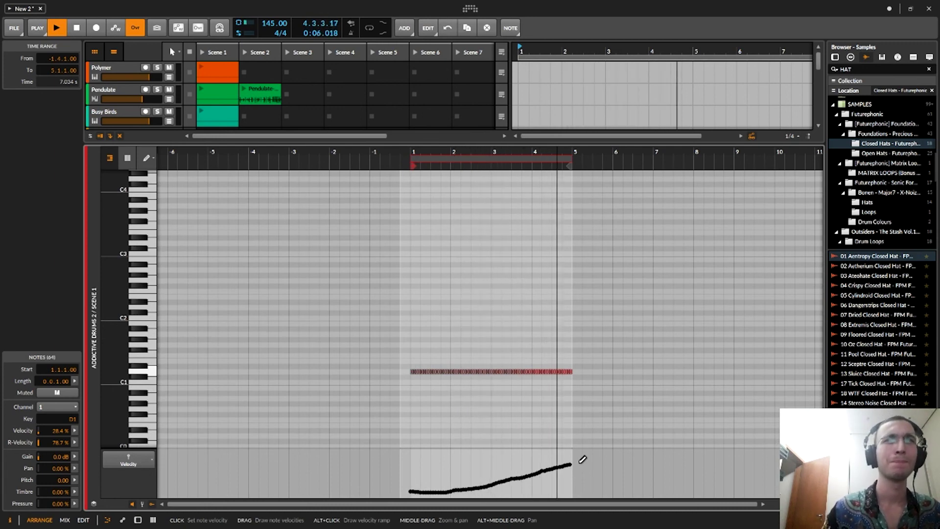
pyautogui.press('space')
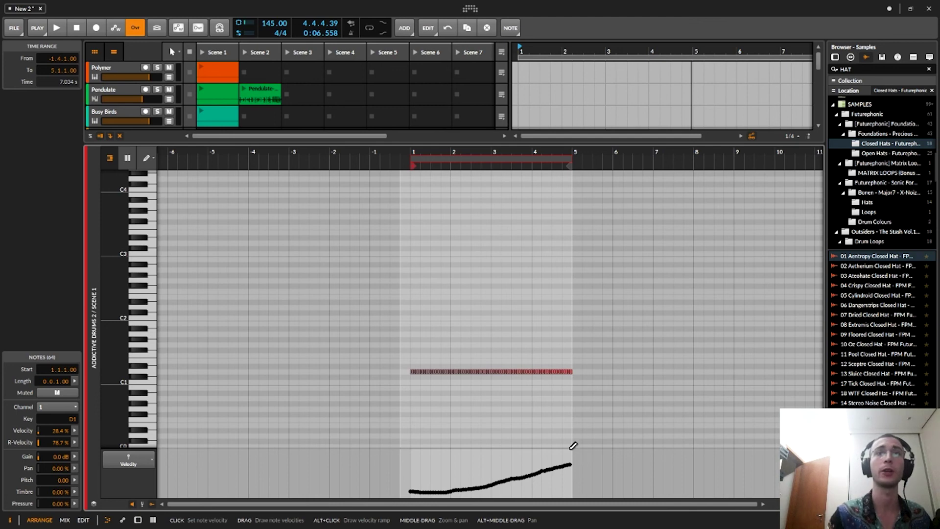
# Reselect all the drum notes and redraw the velocity curve into a smoother rise from the clip's start to its end.
pyautogui.press('1')
pyautogui.moveTo(589, 351); pyautogui.dragTo(380, 399)
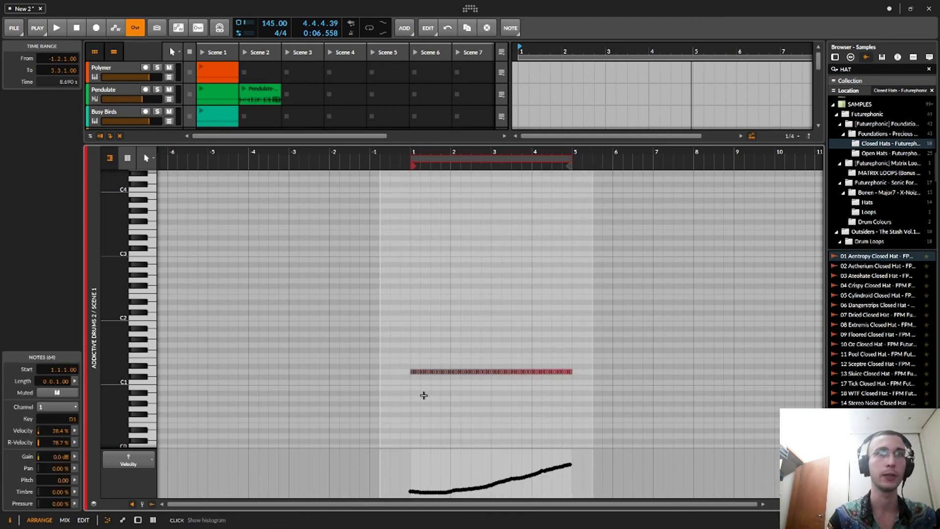
pyautogui.press('2')
pyautogui.click(417, 492)
pyautogui.moveTo(438, 492)
pyautogui.mouseDown()
pyautogui.moveTo(532, 460)
pyautogui.moveTo(407, 495)
pyautogui.moveTo(428, 493)
pyautogui.mouseUp()
pyautogui.moveTo(568, 464); pyautogui.dragTo(574, 461)
pyautogui.press('1')
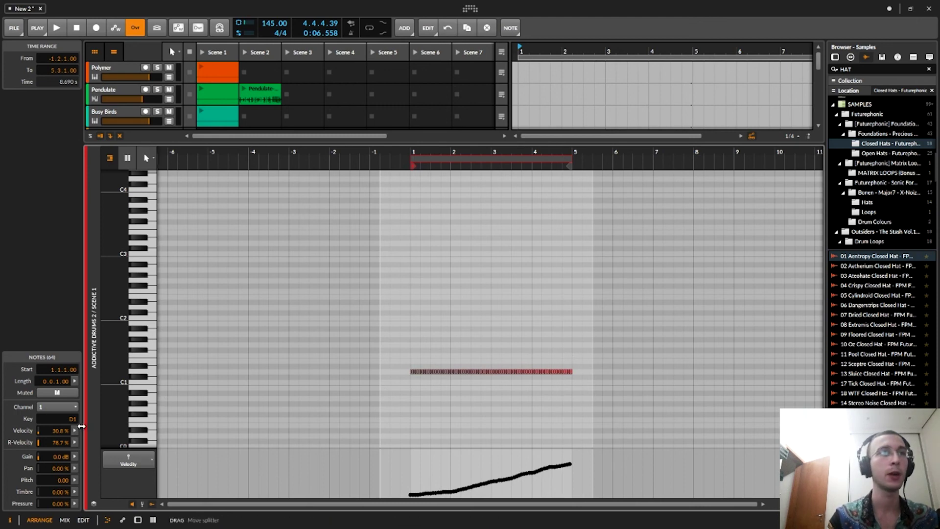
# Randomise the rising velocities slightly with Chaos in the velocity histogram and audition the clip.
pyautogui.click(76, 429)
pyautogui.moveTo(208, 484); pyautogui.dragTo(208, 478)
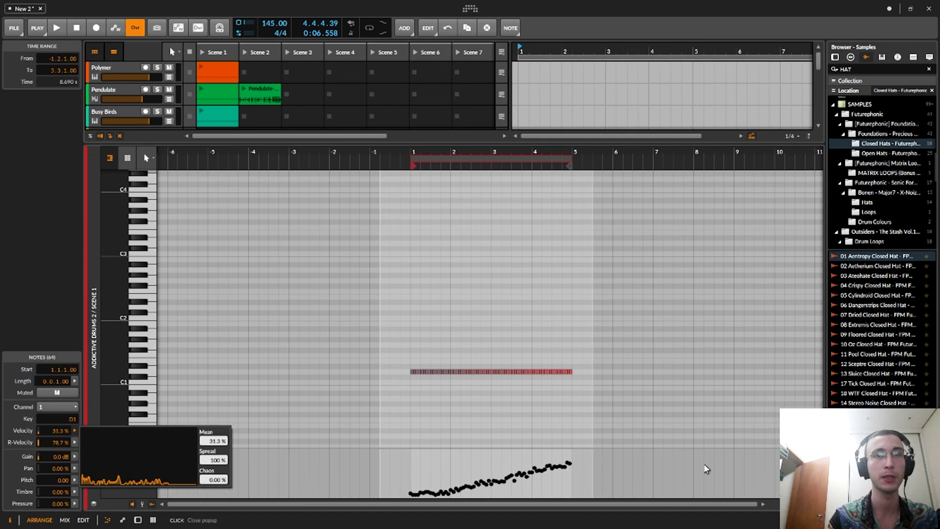
pyautogui.click(661, 407)
pyautogui.press('space')
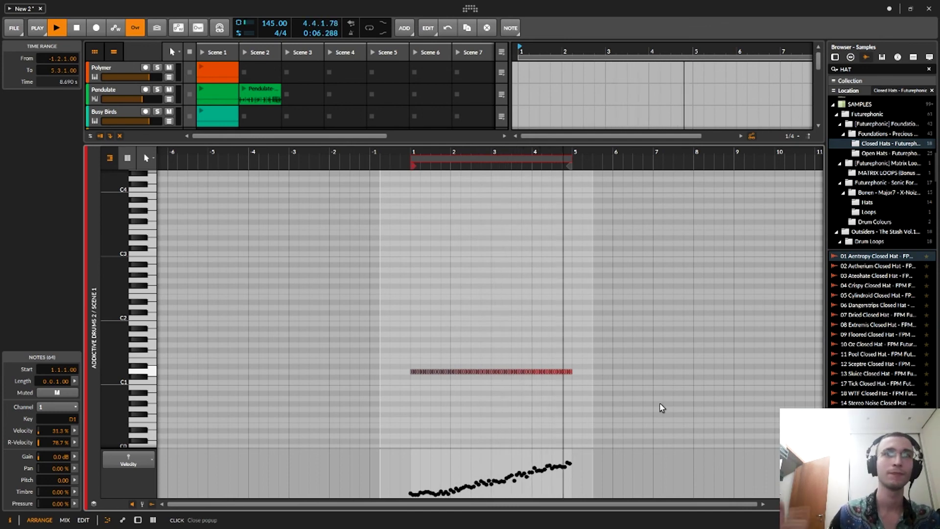
pyautogui.press('space')
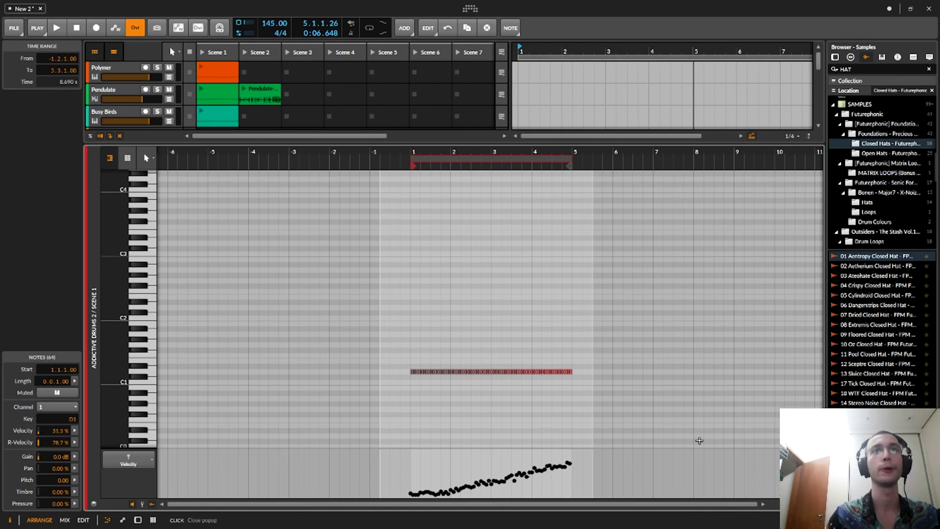
# Zoom in on the drum notes, randomise their rising velocities more strongly with Chaos and audition the result.
pyautogui.moveTo(543, 142); pyautogui.dragTo(547, 105)
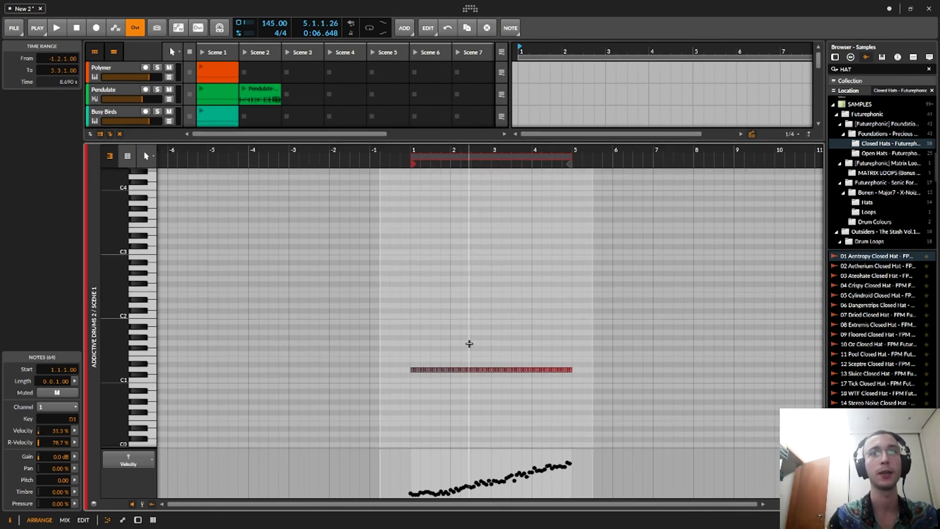
pyautogui.scroll(-4, 470, 345)
pyautogui.scroll(5, 475, 334)
pyautogui.scroll(-2, 475, 334)
pyautogui.click(75, 431)
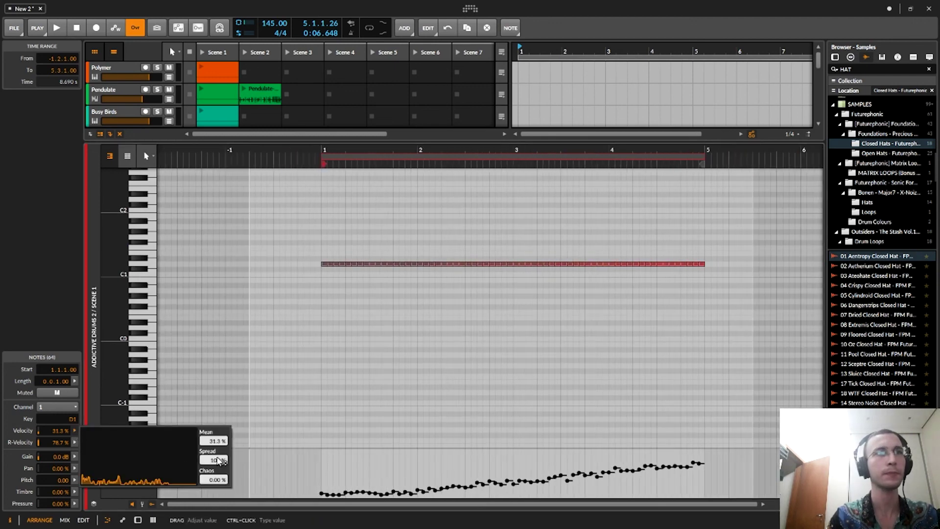
pyautogui.moveTo(212, 481); pyautogui.dragTo(215, 474)
pyautogui.press('space')
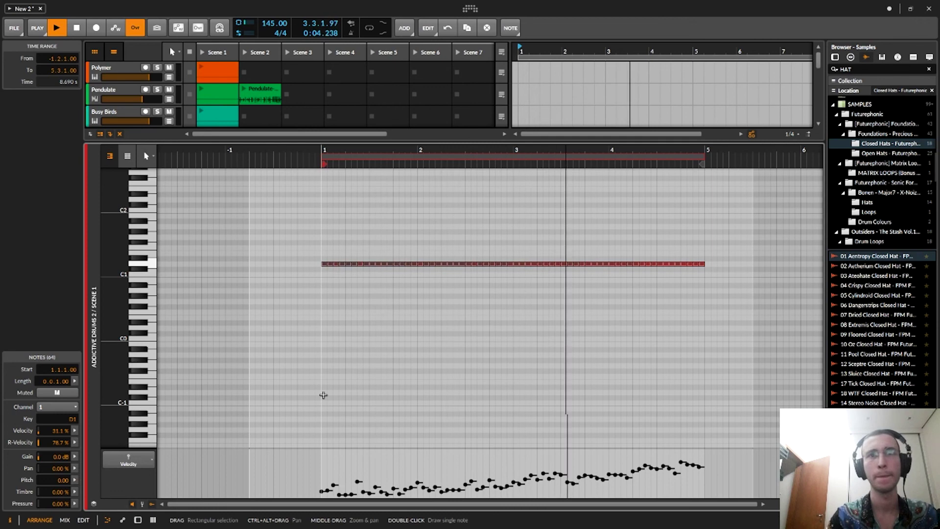
pyautogui.press('space')
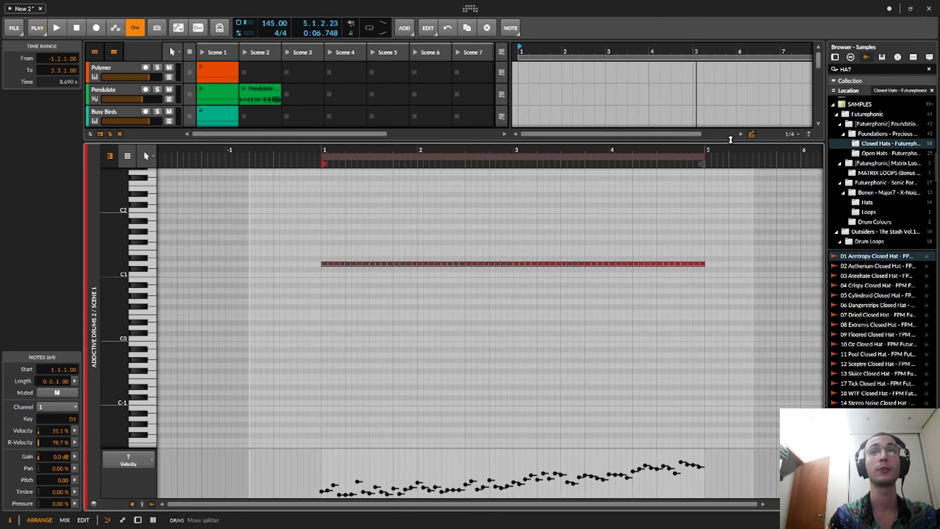
# Return to the full track list, reopen the Addictive Drums 2 Scene 1 clip in the detail editor and deselect its notes.
pyautogui.press('e')
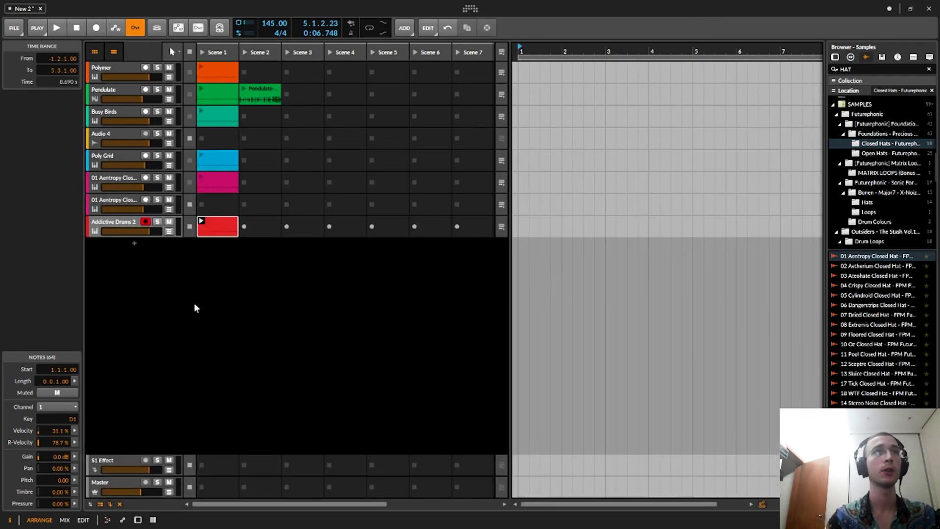
pyautogui.doubleClick(124, 223)
pyautogui.doubleClick(228, 229)
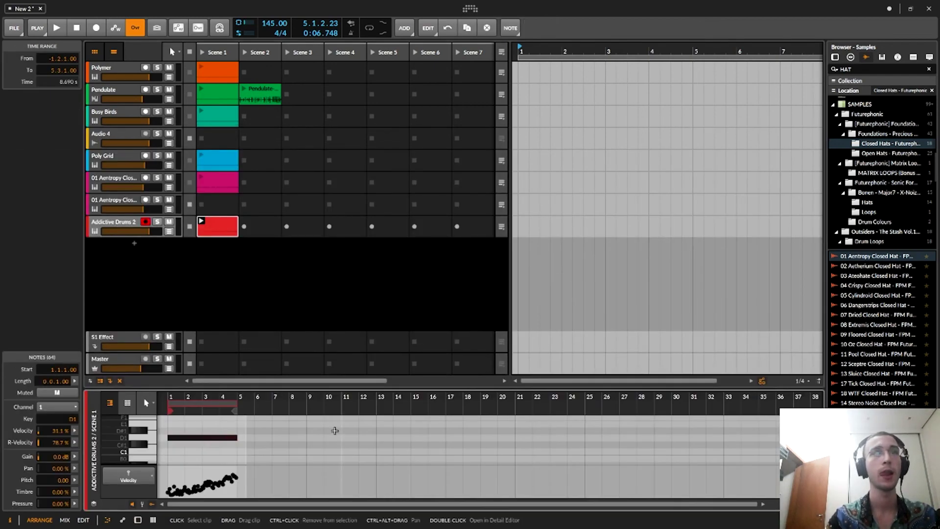
pyautogui.moveTo(419, 401); pyautogui.dragTo(198, 432)
pyautogui.click(633, 489)
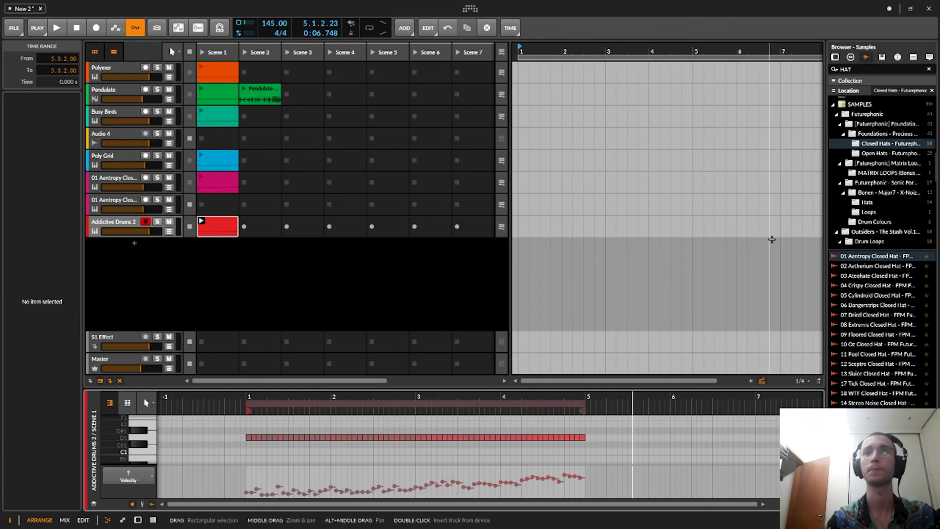
# Hide the sample browser and narrow the clip launcher to four scenes to widen the arranger.
pyautogui.moveTo(826, 222); pyautogui.dragTo(937, 232)
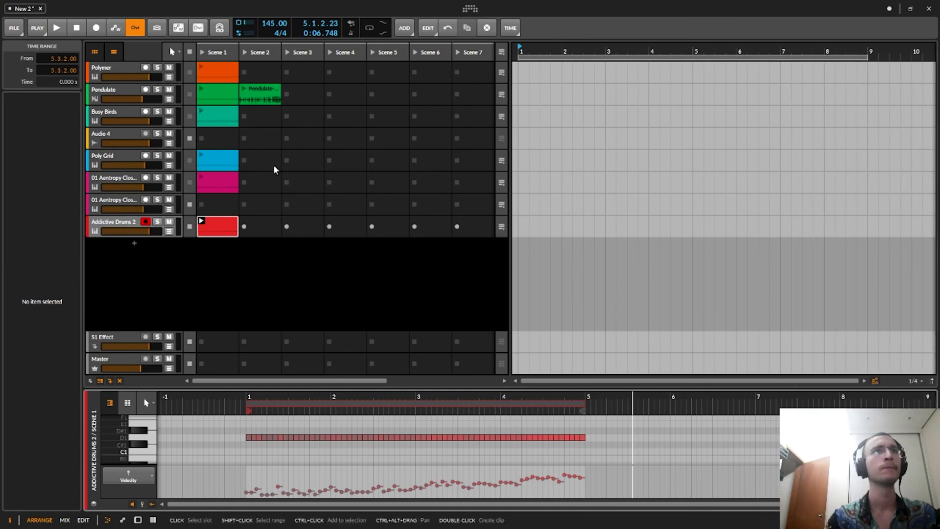
pyautogui.moveTo(510, 134); pyautogui.dragTo(378, 145)
# Step through the tracks from the second closed hat track up to Polymer to review their devices.
pyautogui.click(117, 204)
pyautogui.click(122, 179)
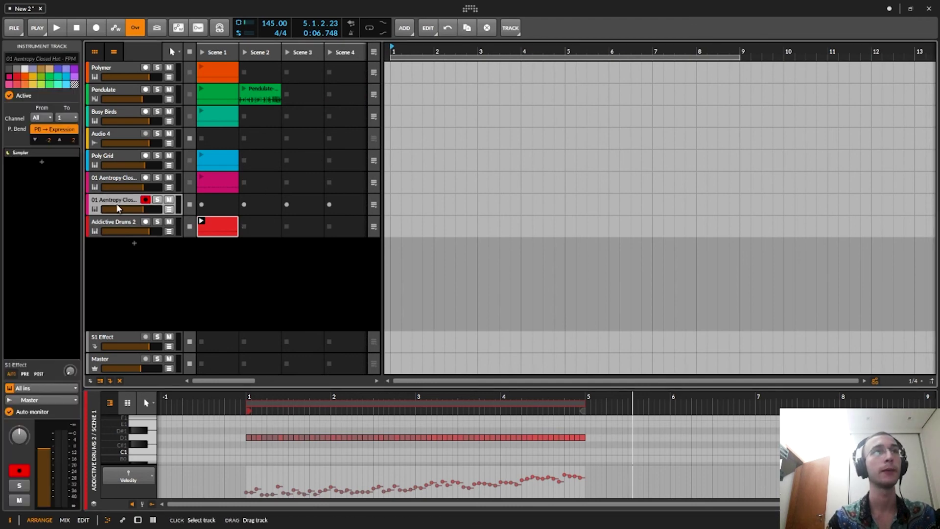
pyautogui.click(126, 155)
pyautogui.click(123, 135)
pyautogui.click(120, 114)
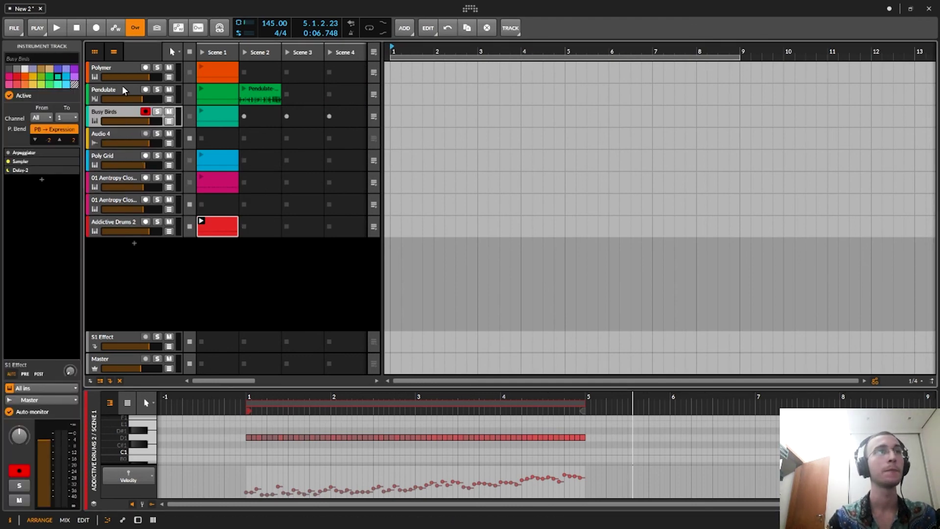
pyautogui.click(123, 90)
pyautogui.click(124, 68)
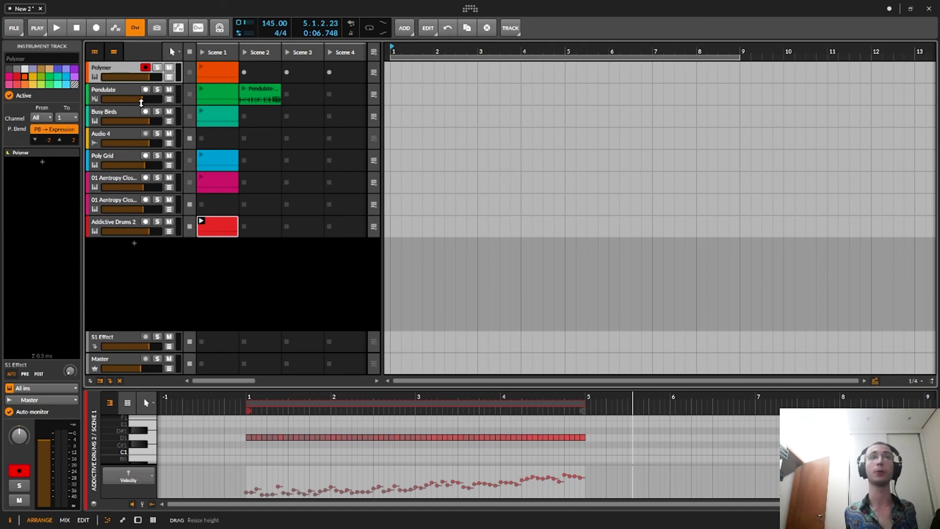